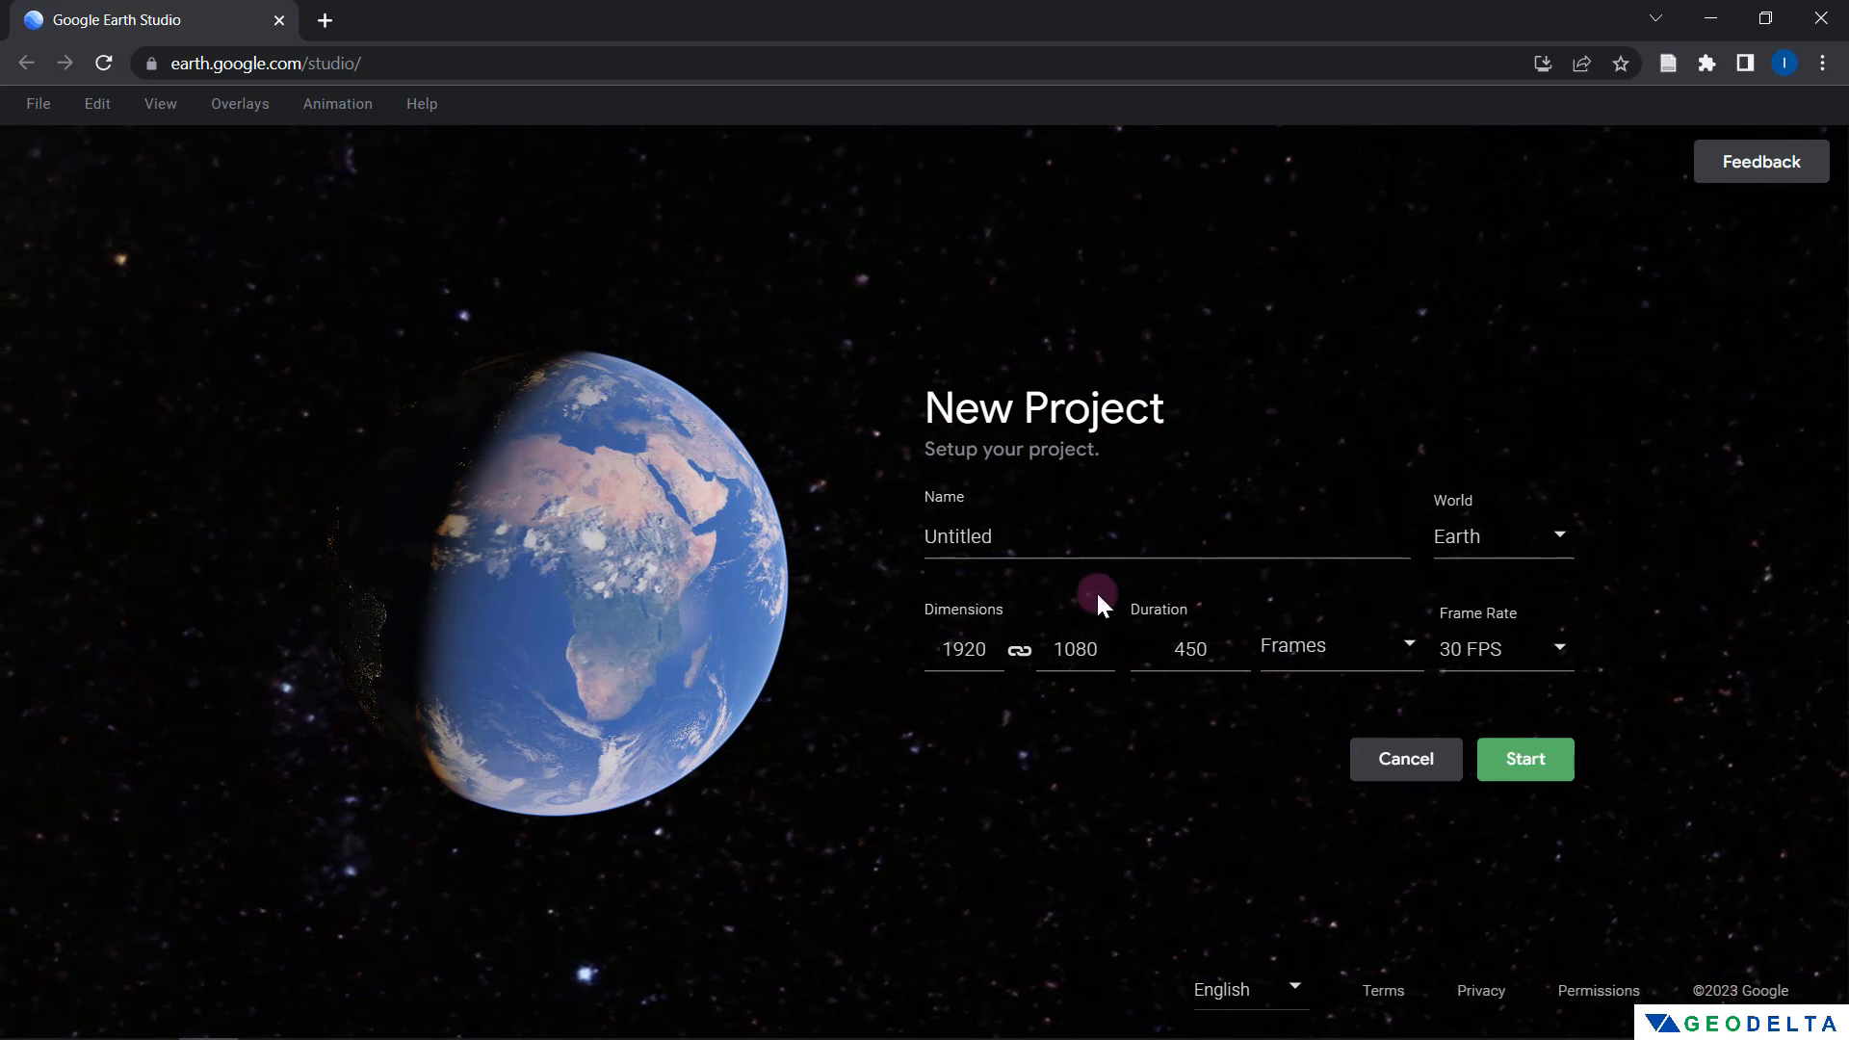
Name the new project "Fly through golden gate bridge" and keep Earth as its world
{"action": "left_click_drag", "start_coordinate": [1004, 539], "coordinate": [916, 562]}
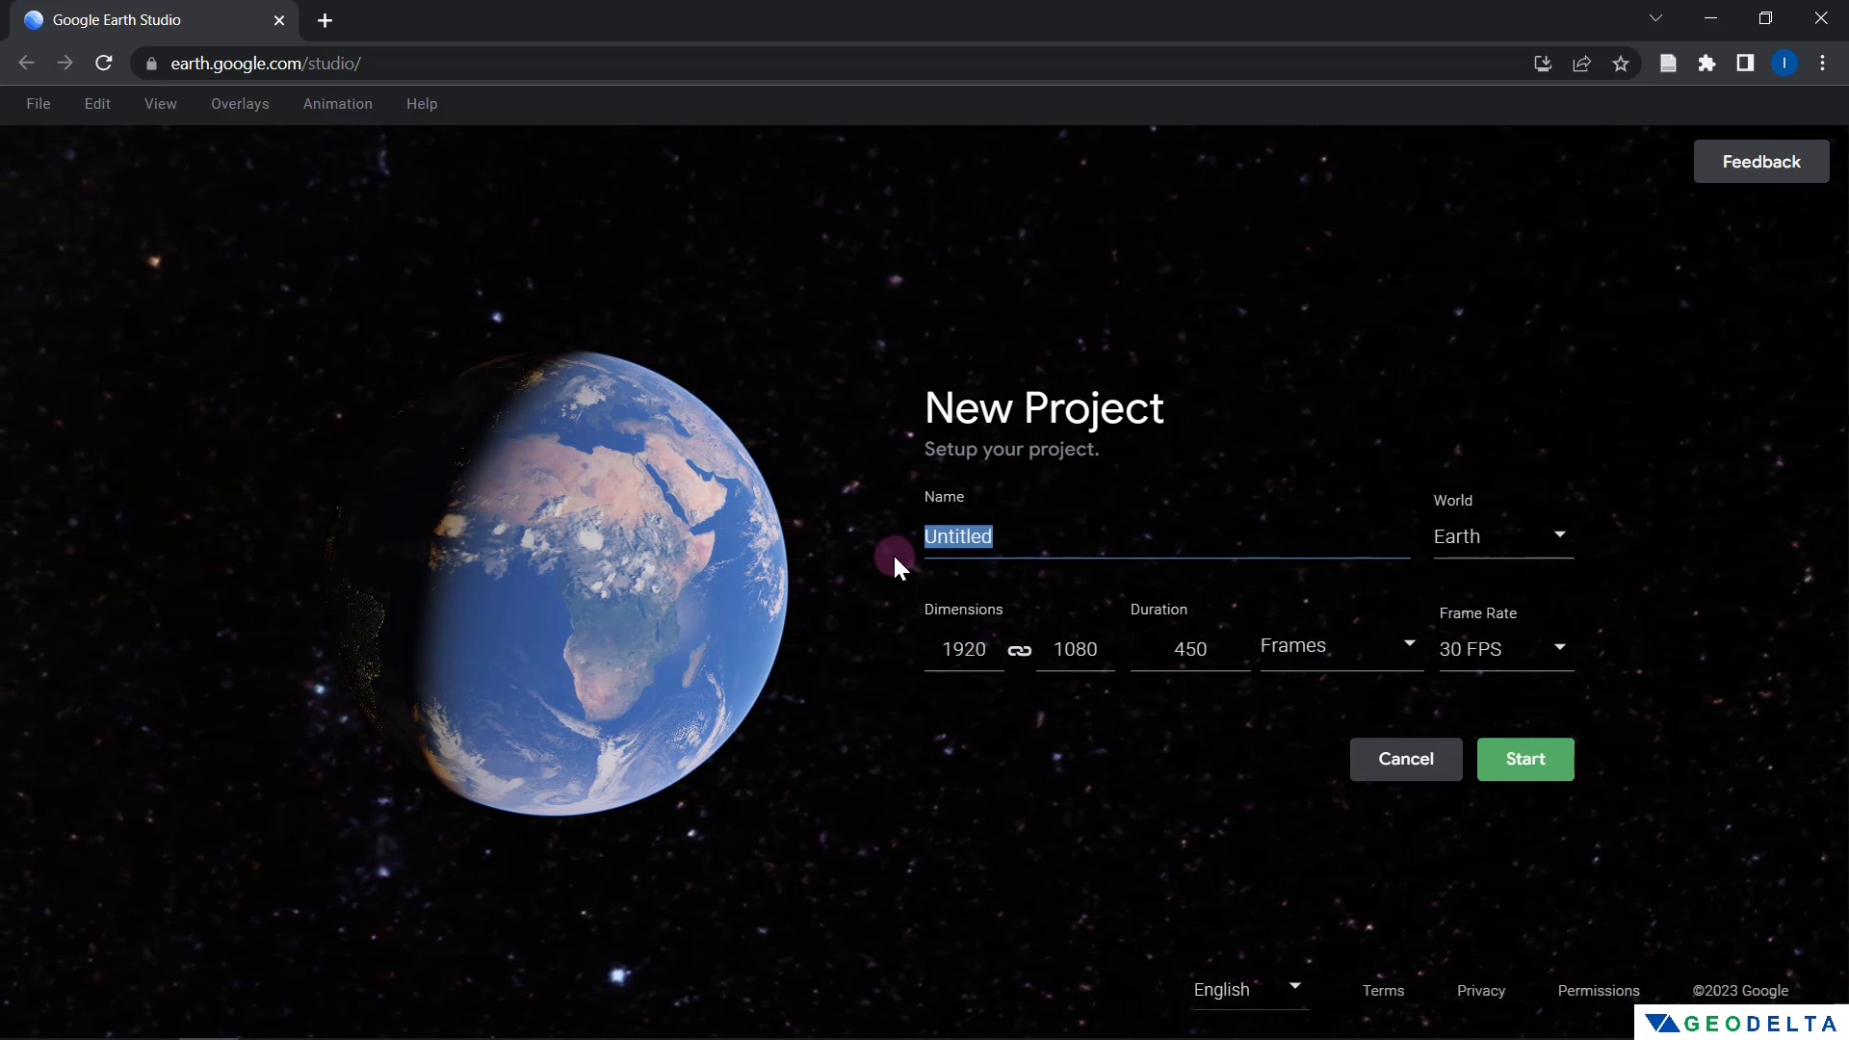
{"action": "type", "text": "Fly through golden gate bridge"}
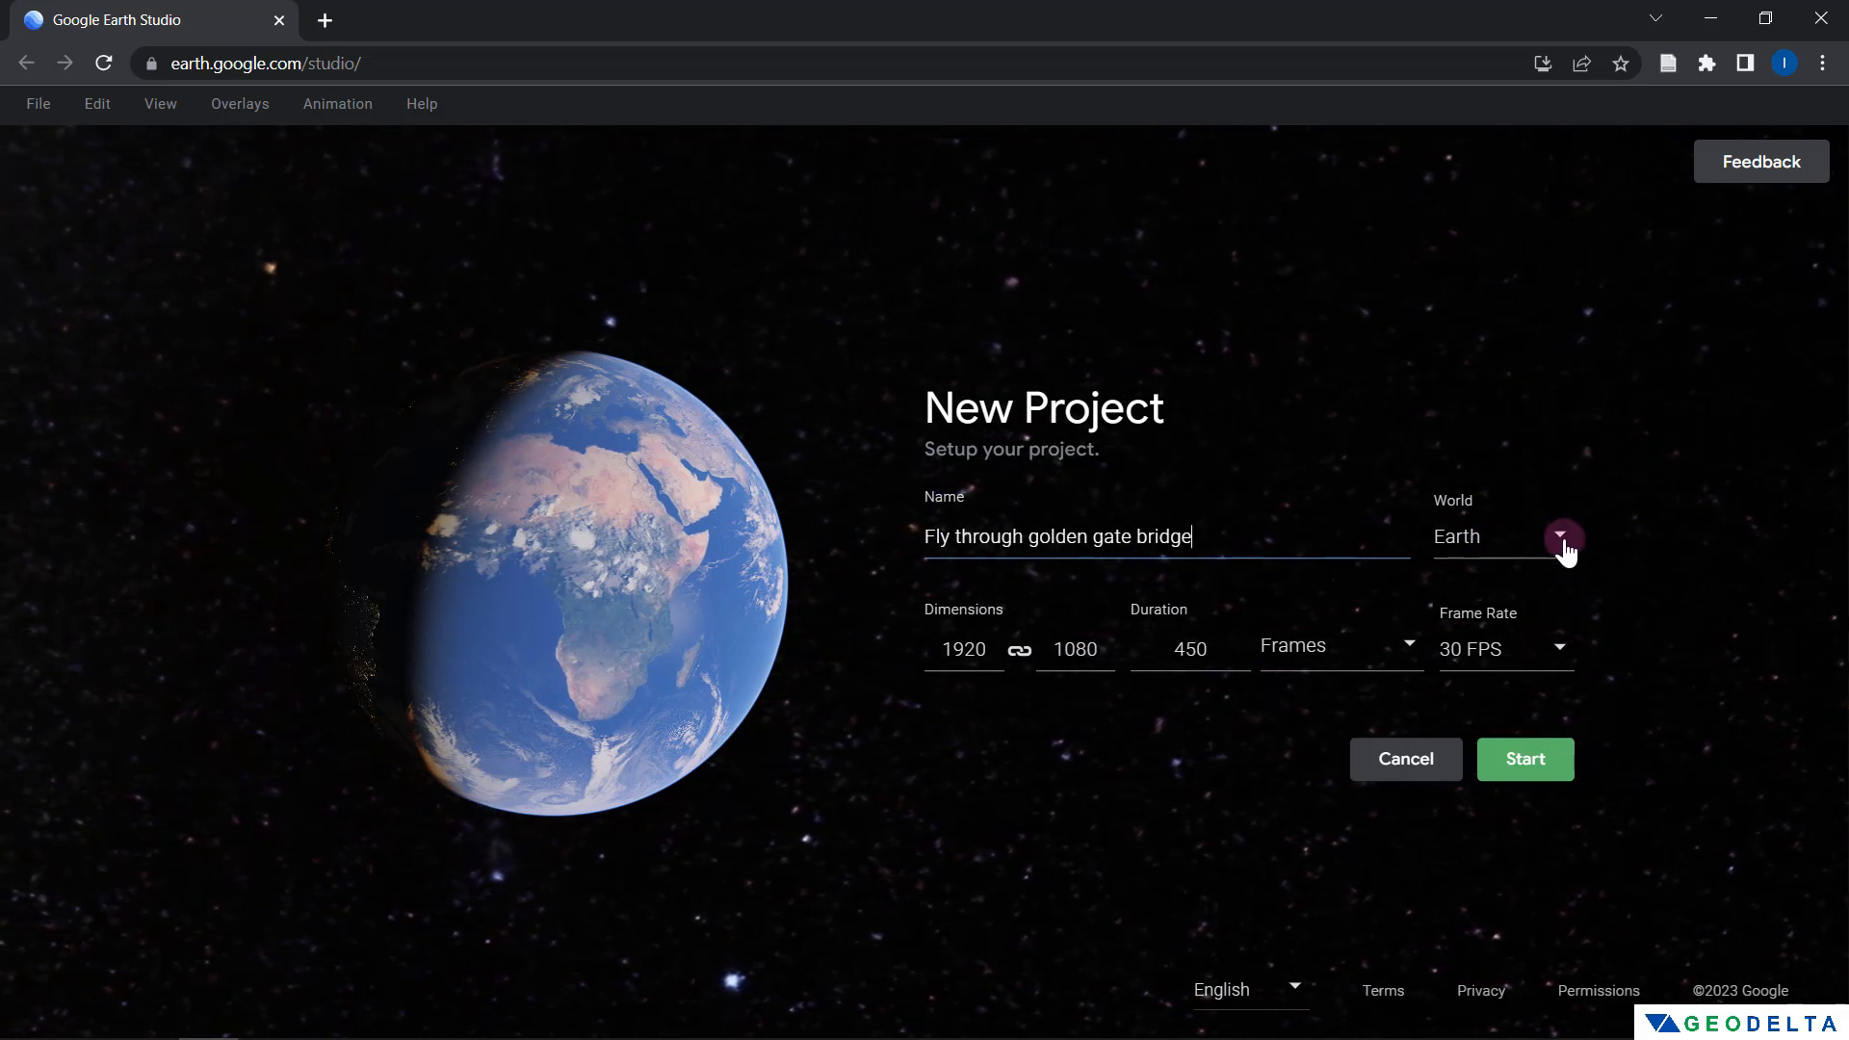
{"action": "left_click", "coordinate": [1519, 547]}
{"action": "left_click", "coordinate": [1510, 596]}
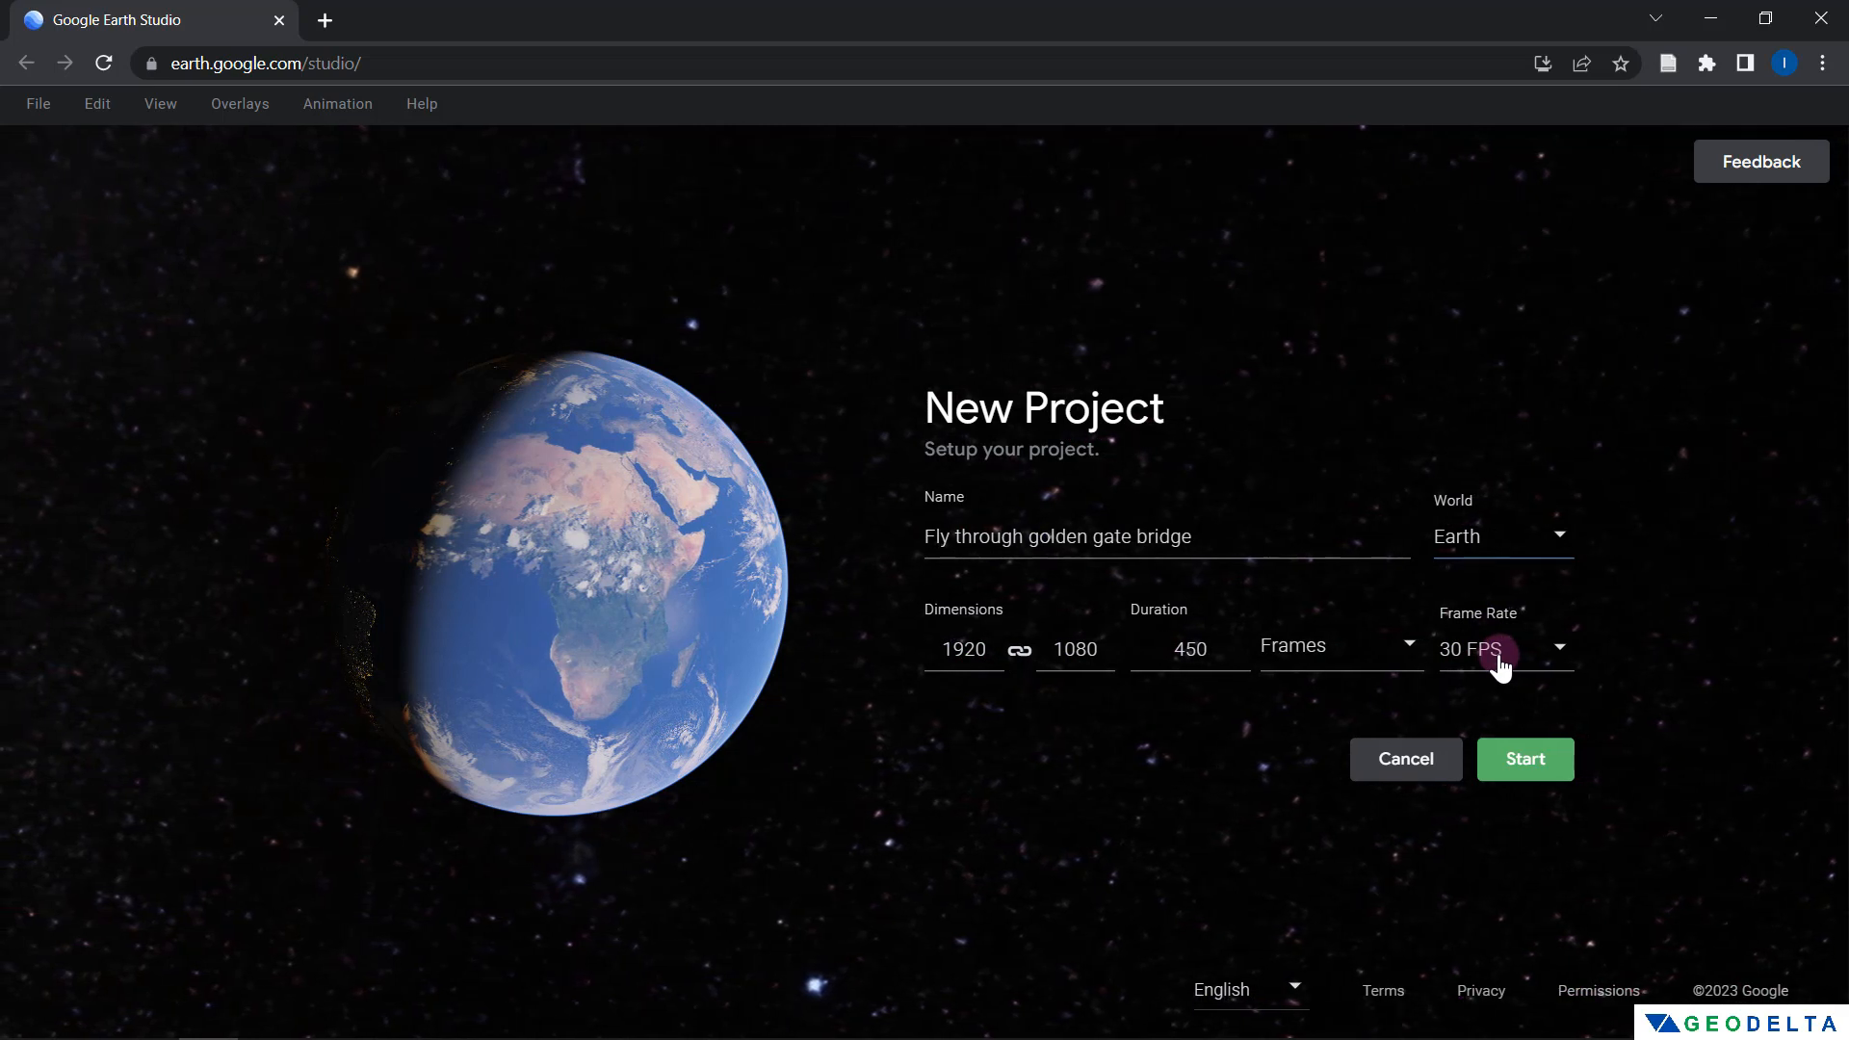
Express the project duration as timecode, set it to 00:30:00 and start the project
{"action": "left_click", "coordinate": [1281, 650]}
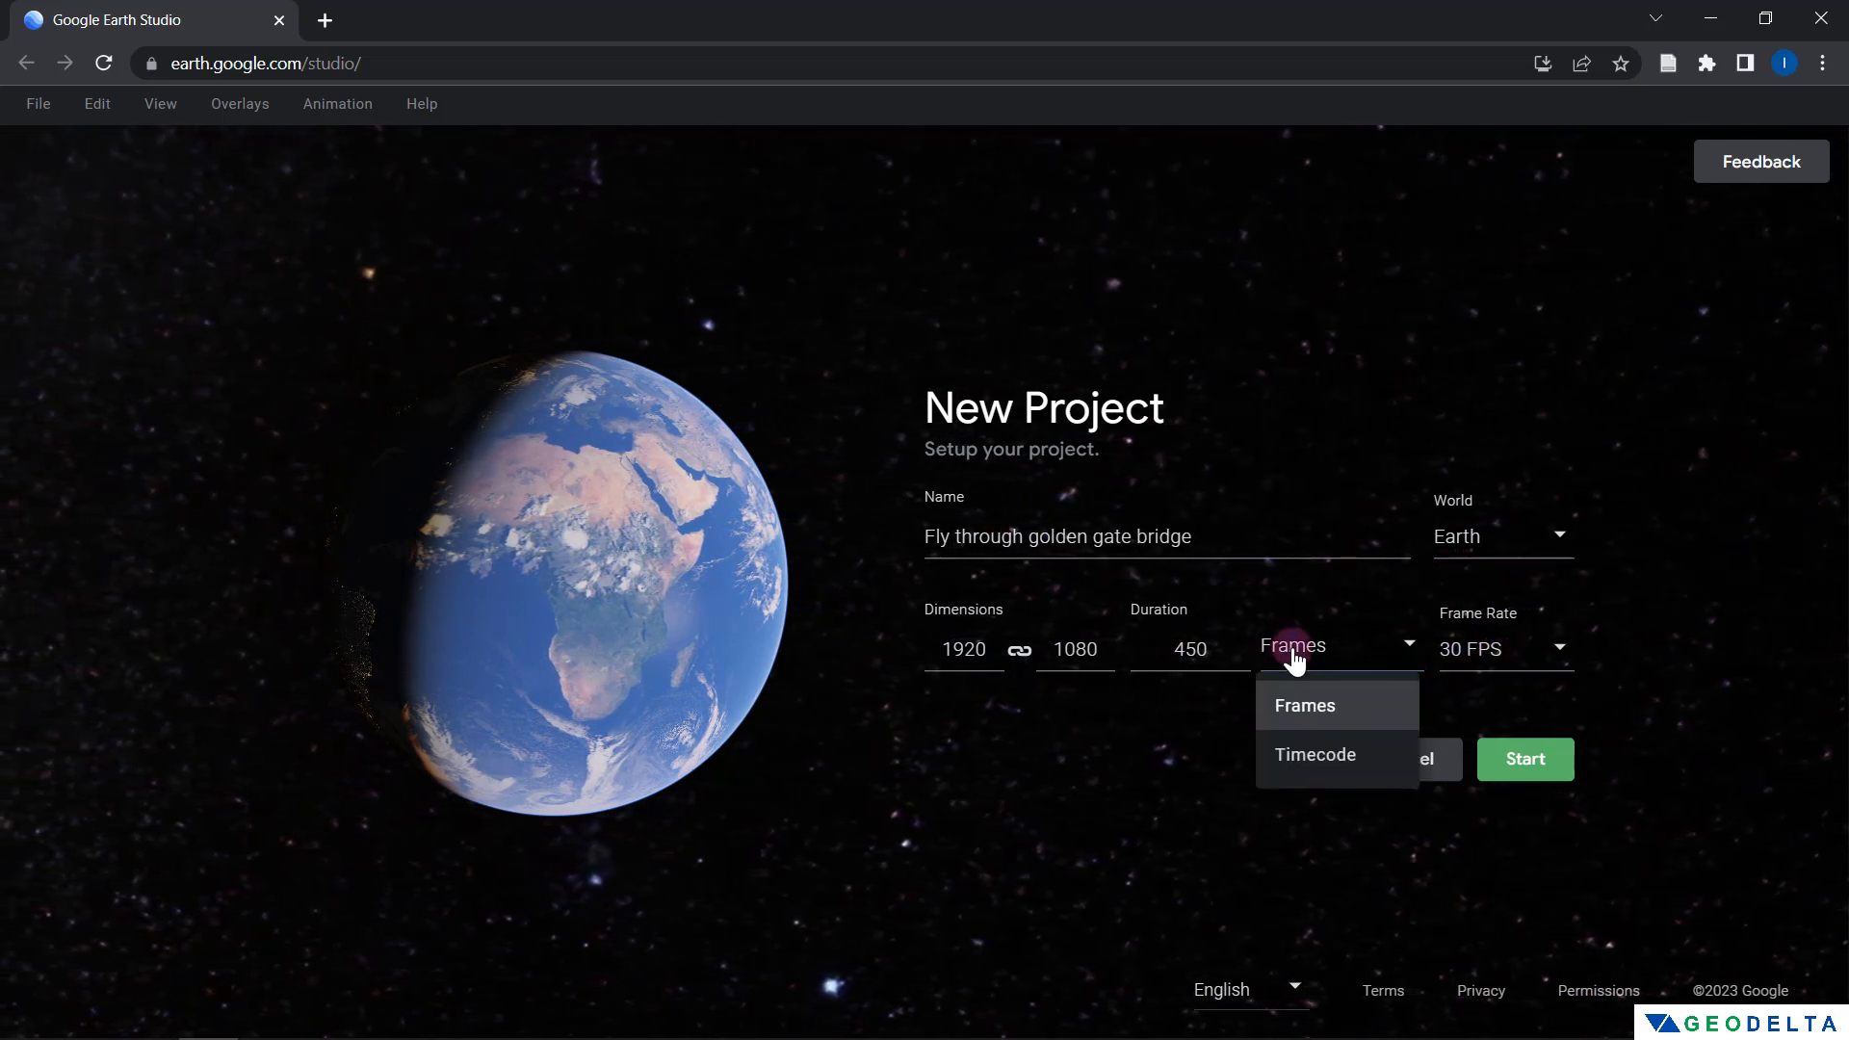
{"action": "left_click", "coordinate": [1315, 755]}
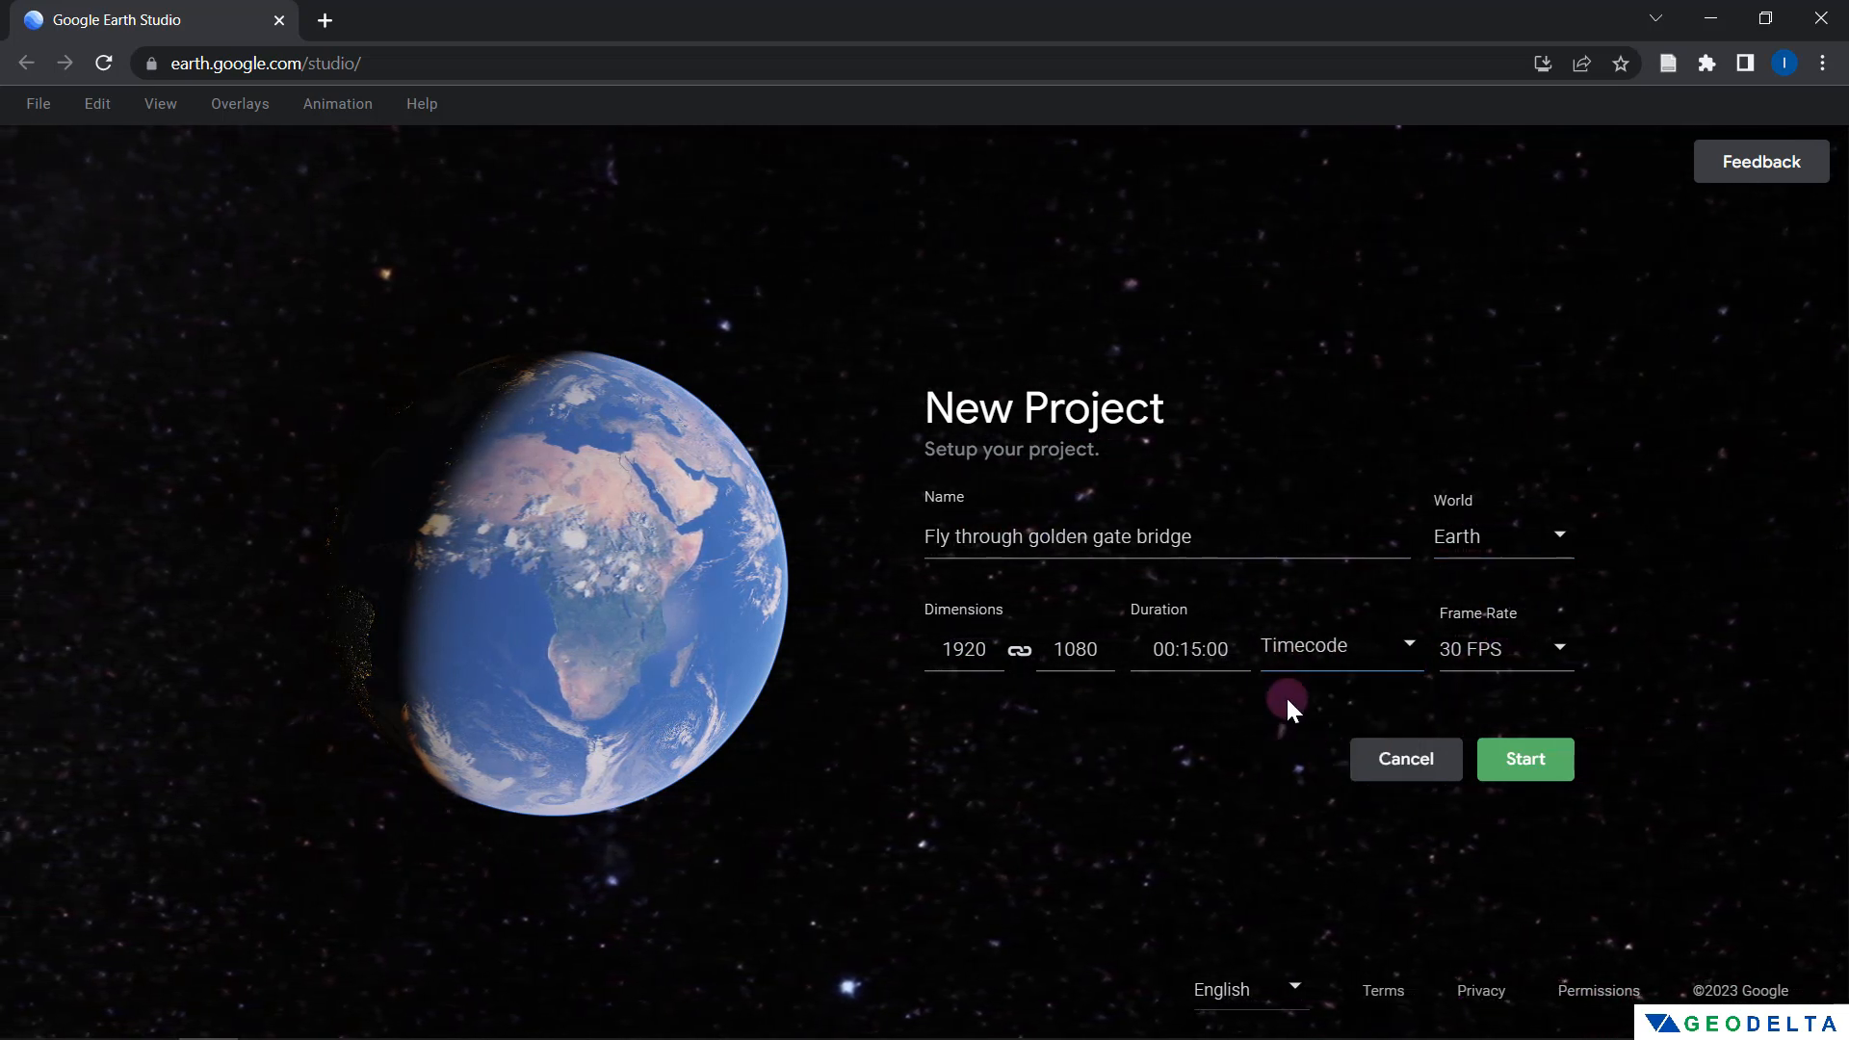
{"action": "left_click", "coordinate": [1202, 648]}
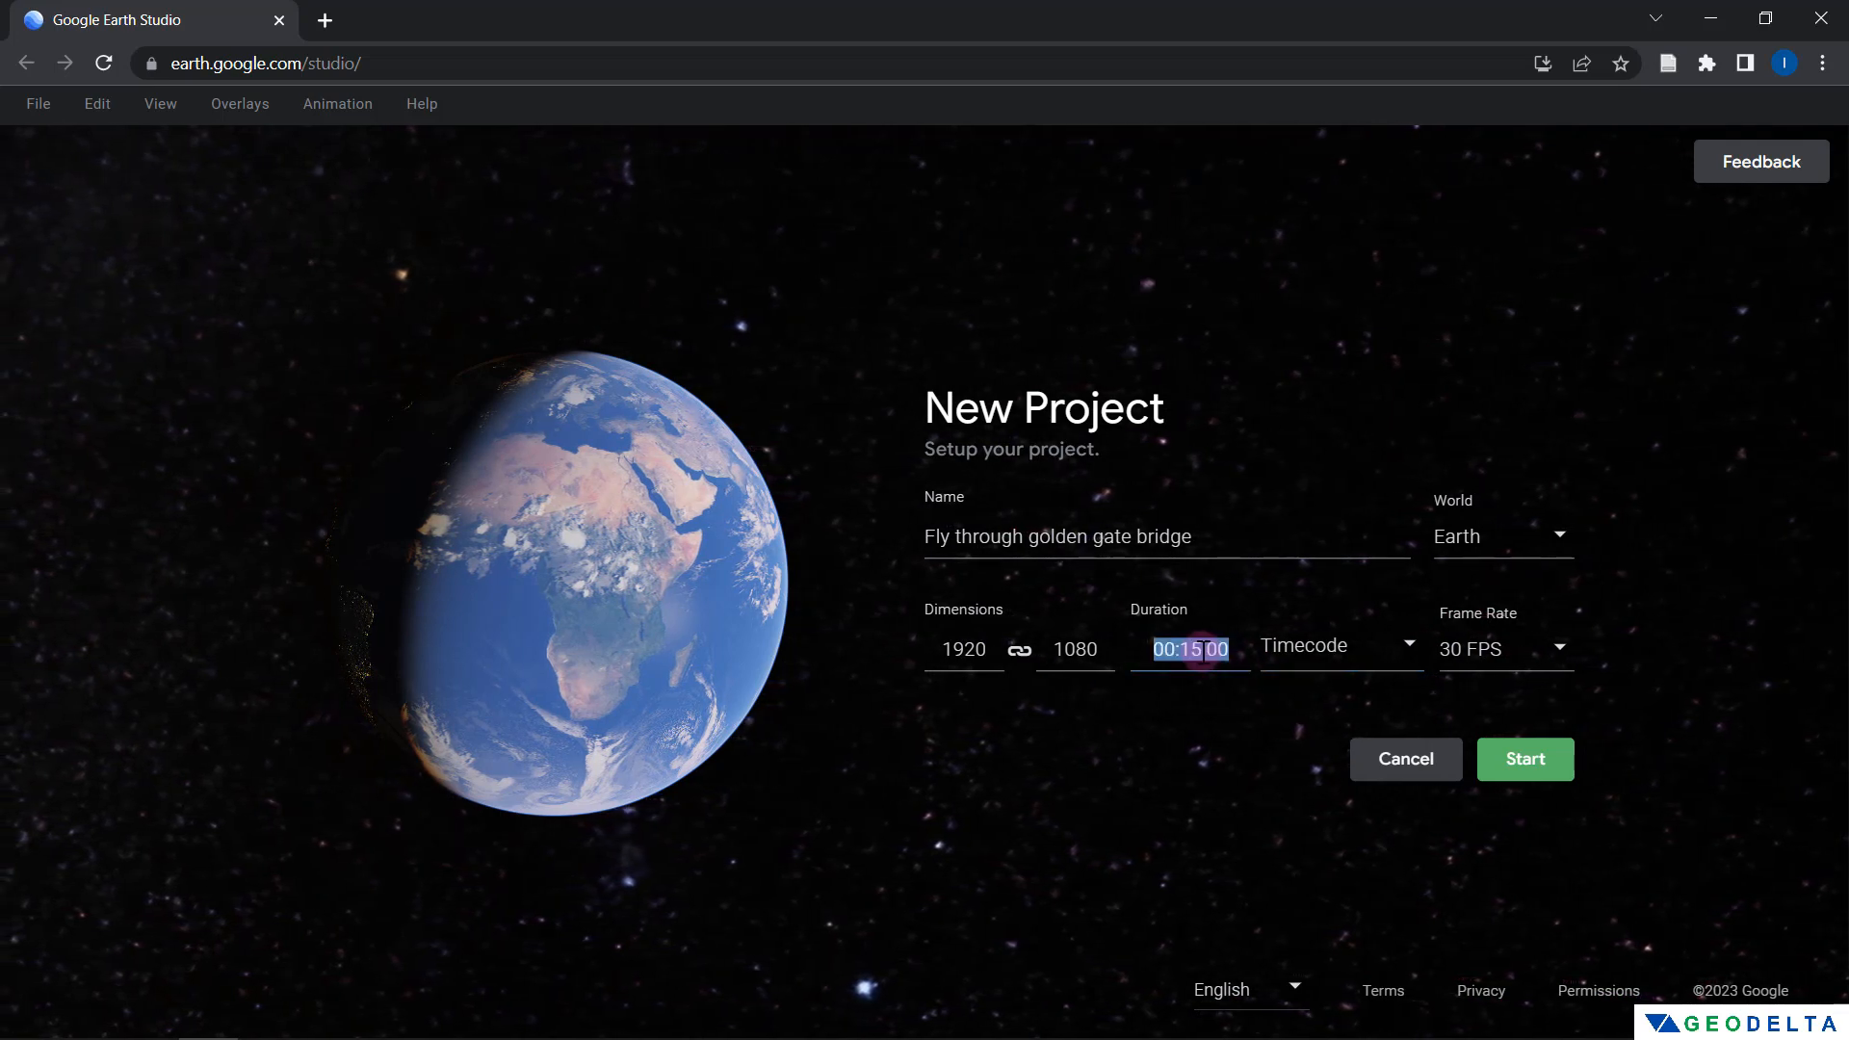
{"action": "left_click", "coordinate": [1196, 650]}
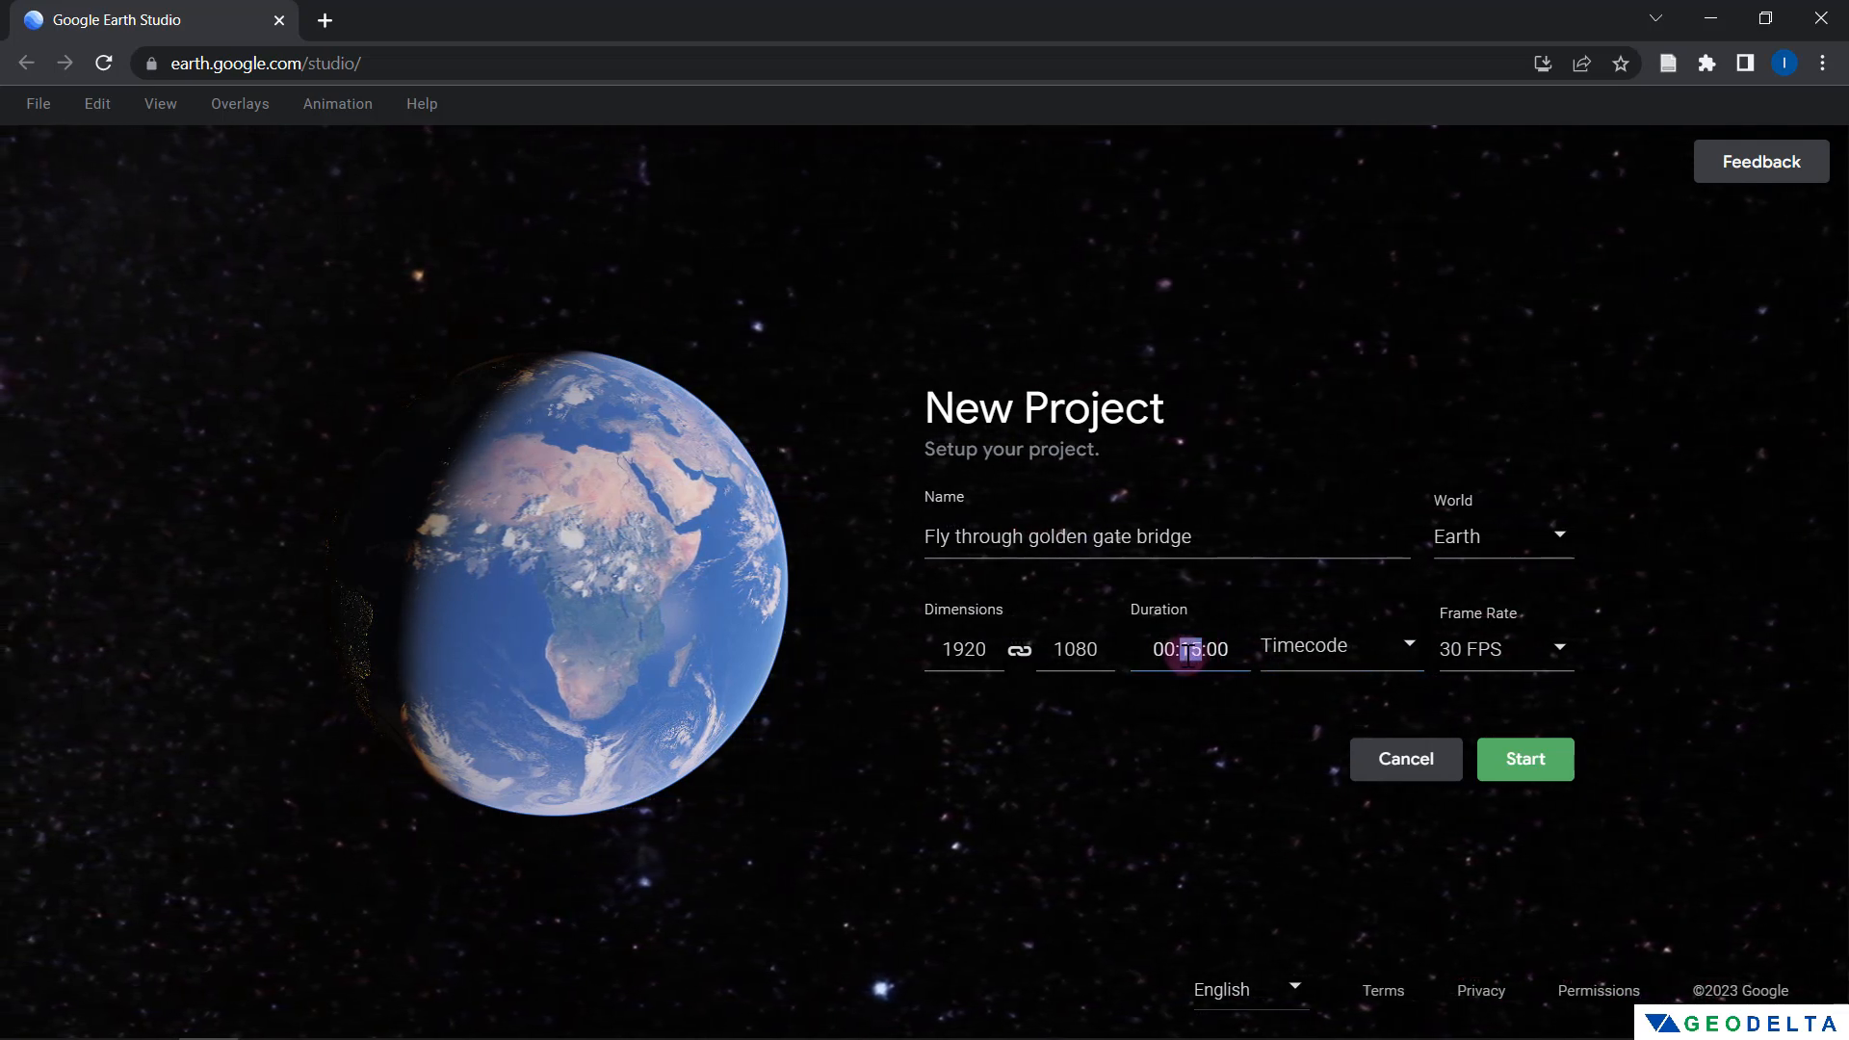
{"action": "type", "text": "30"}
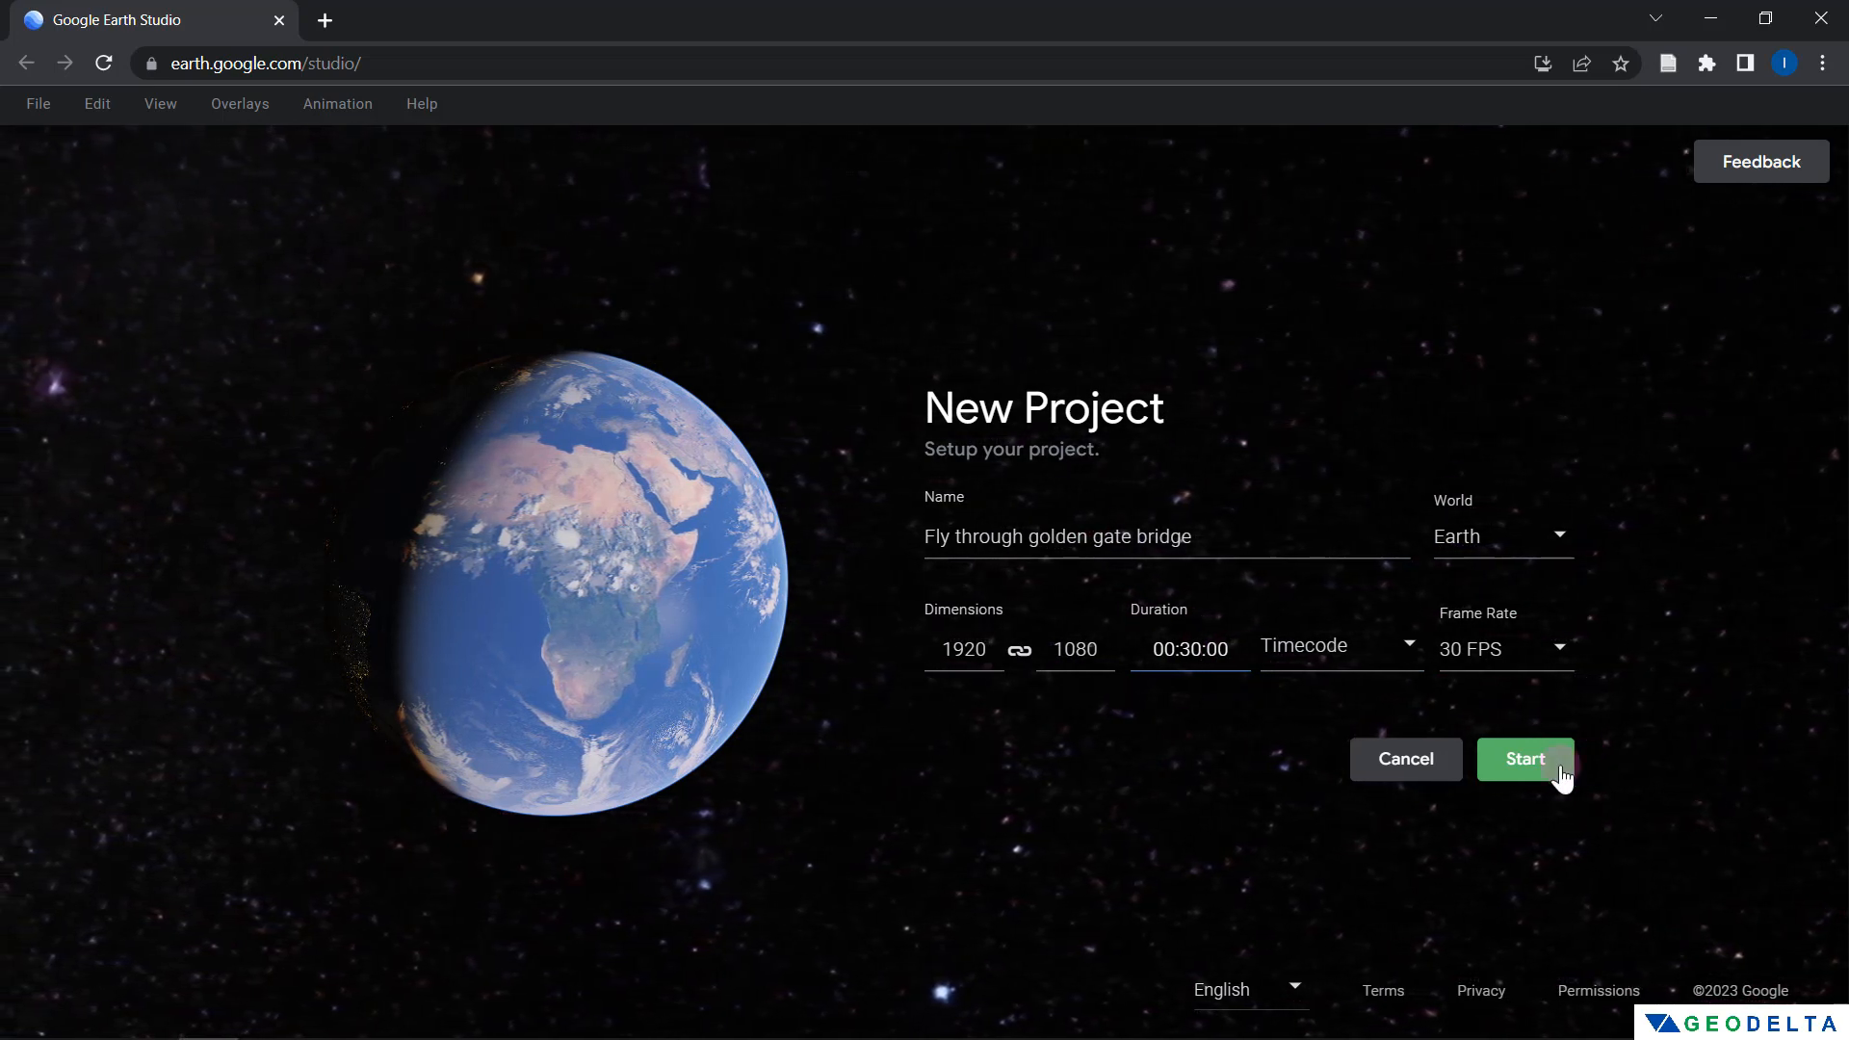
{"action": "left_click", "coordinate": [1525, 760]}
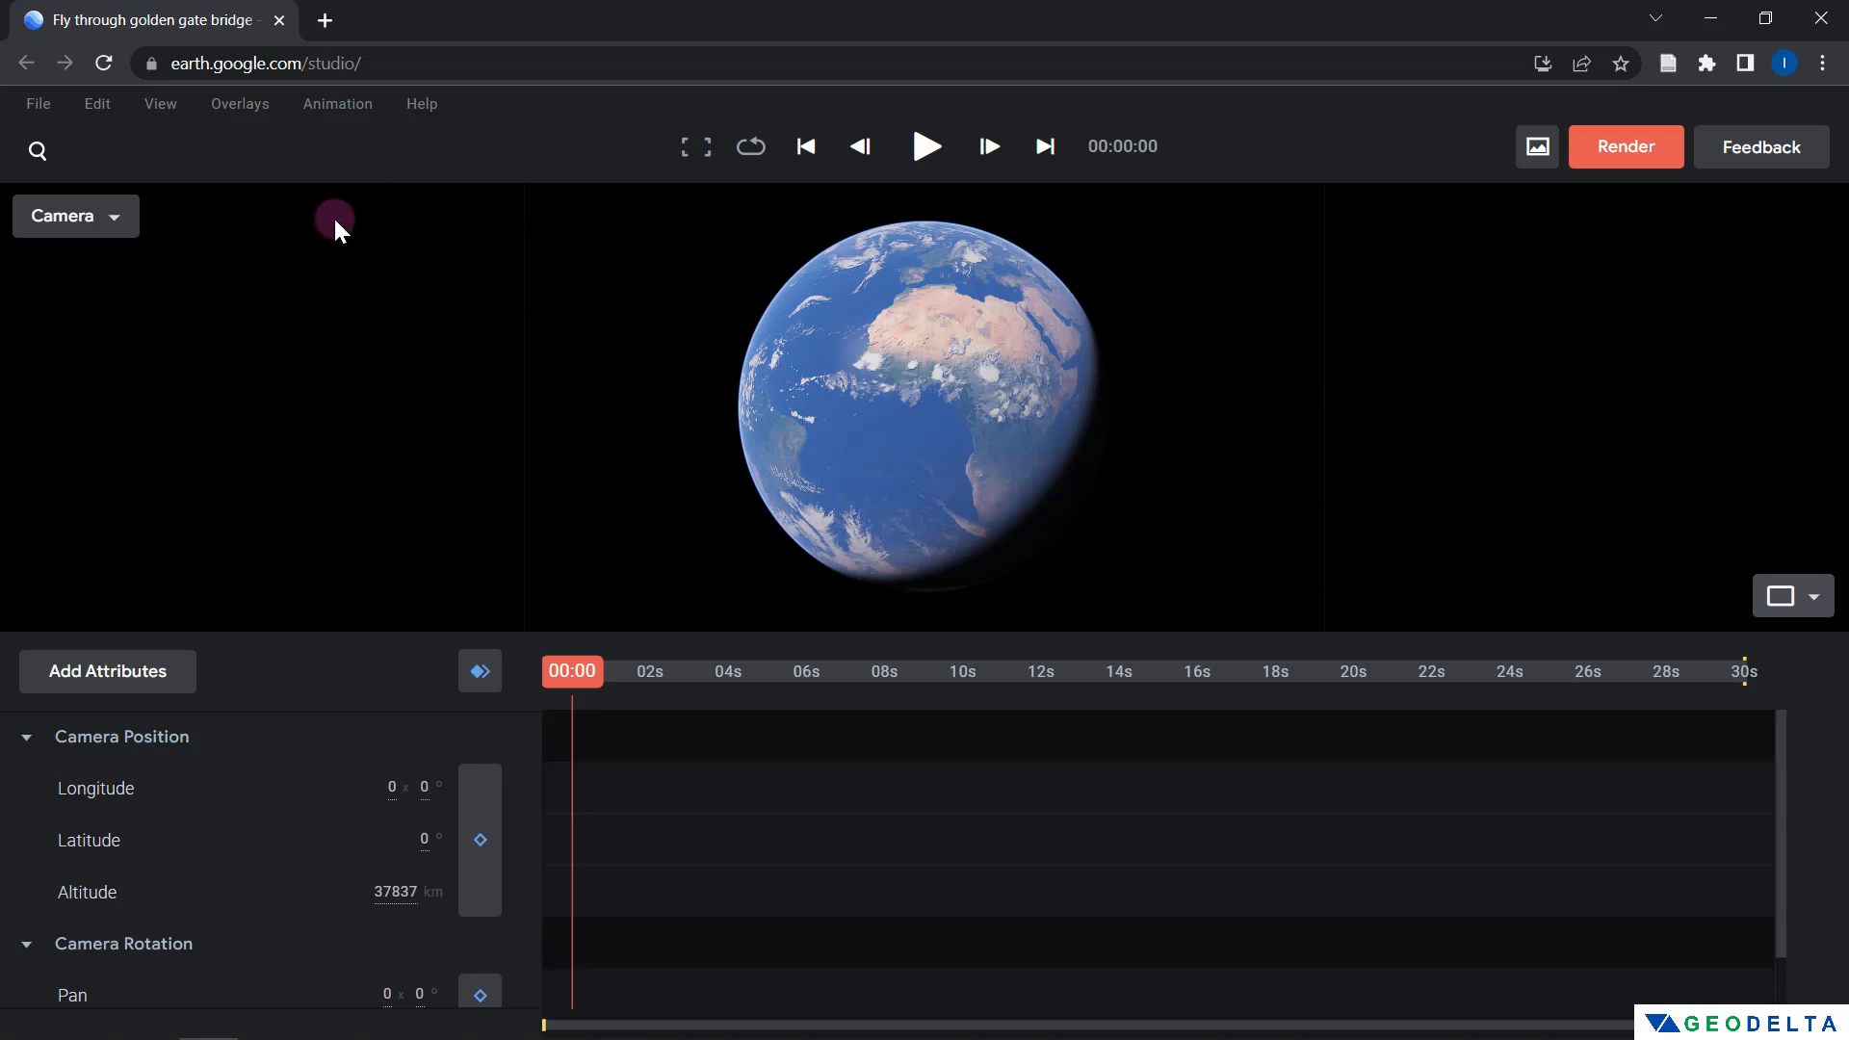
Switch the workspace to a two-view layout showing the Top map view beside the Camera view
{"action": "left_click", "coordinate": [1789, 597]}
{"action": "left_click", "coordinate": [1806, 698]}
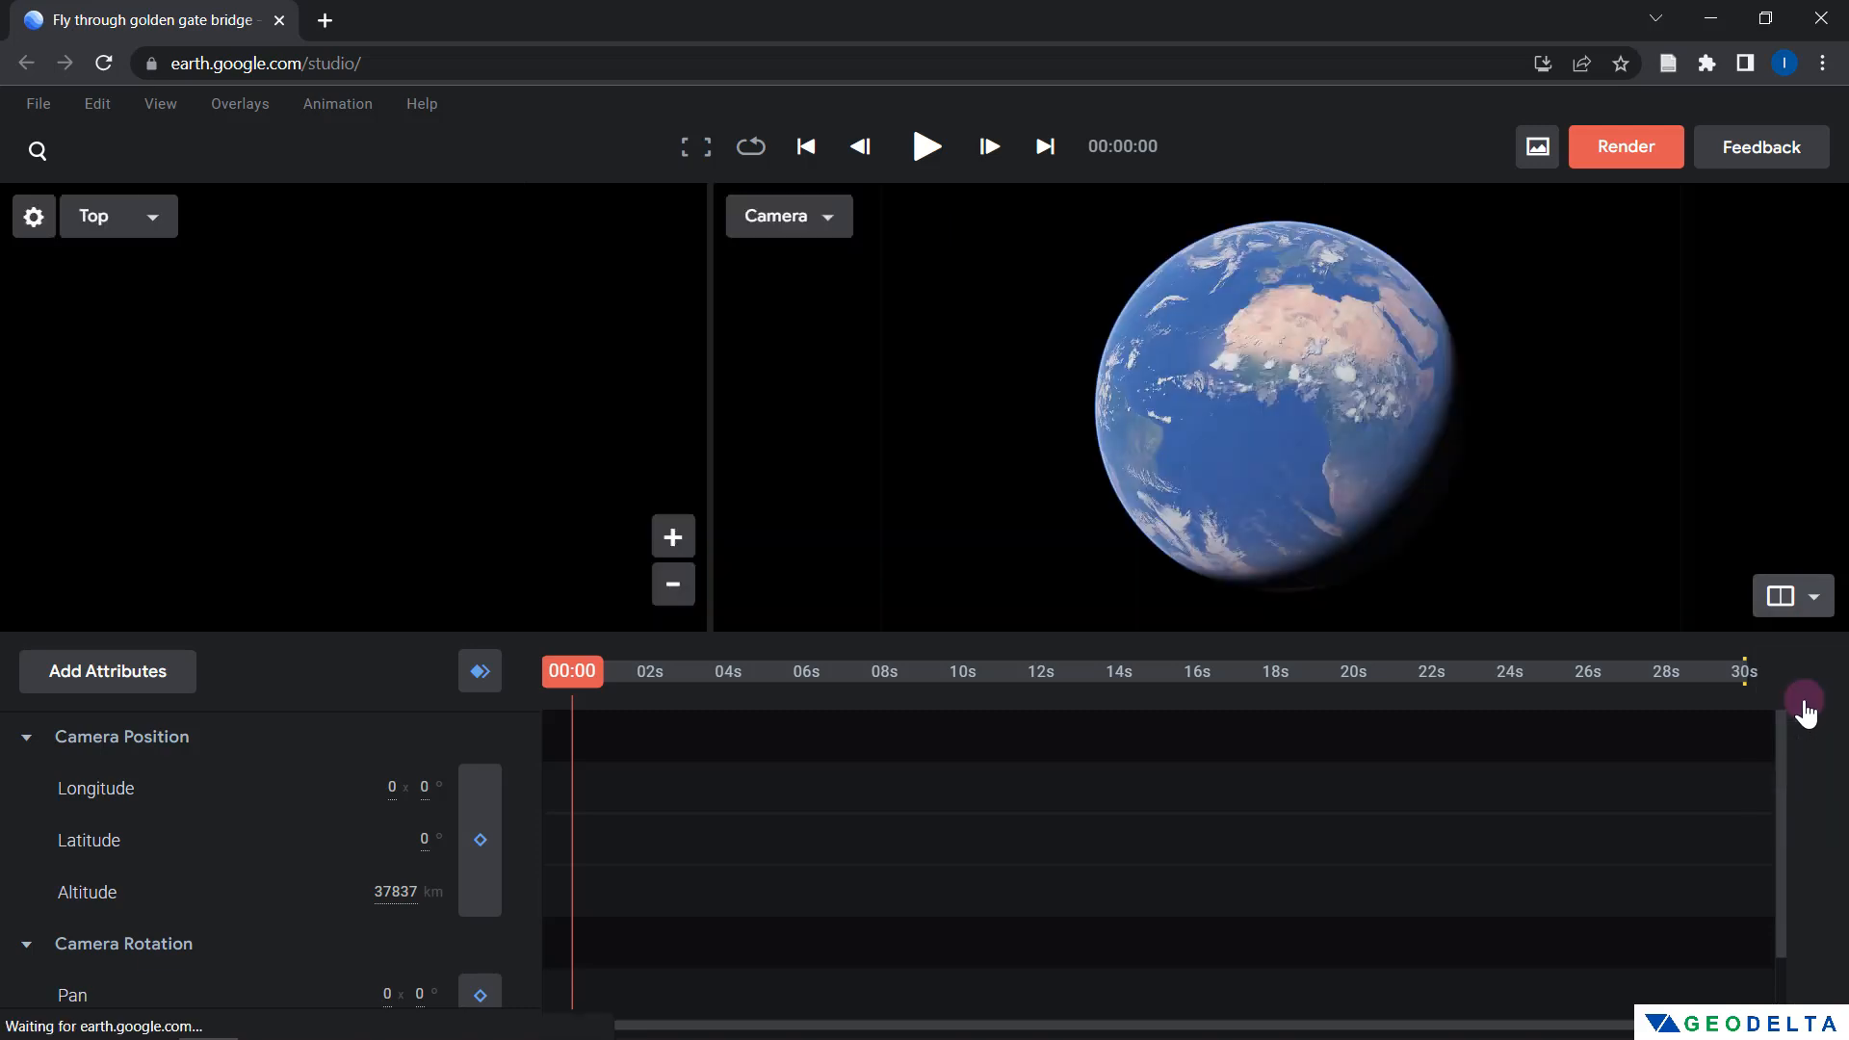
{"action": "left_click", "coordinate": [806, 233]}
{"action": "left_click", "coordinate": [650, 194]}
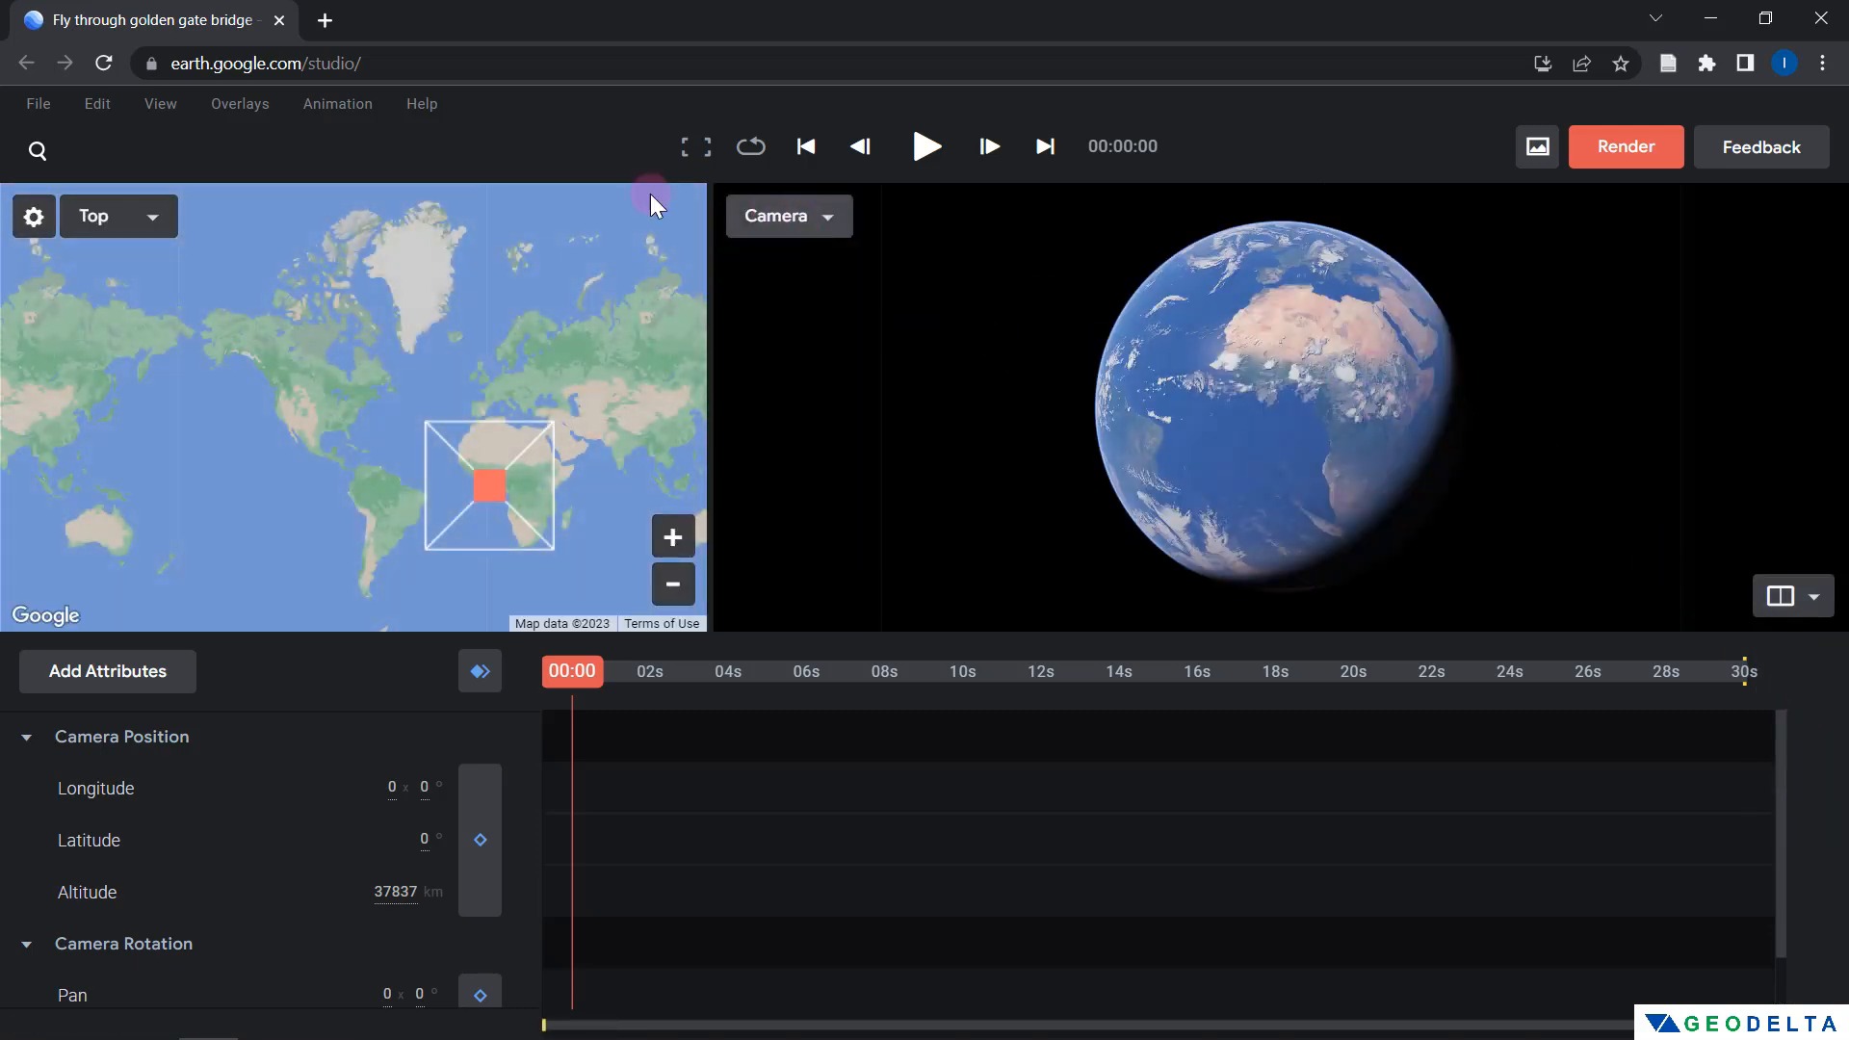
{"action": "left_click", "coordinate": [146, 214]}
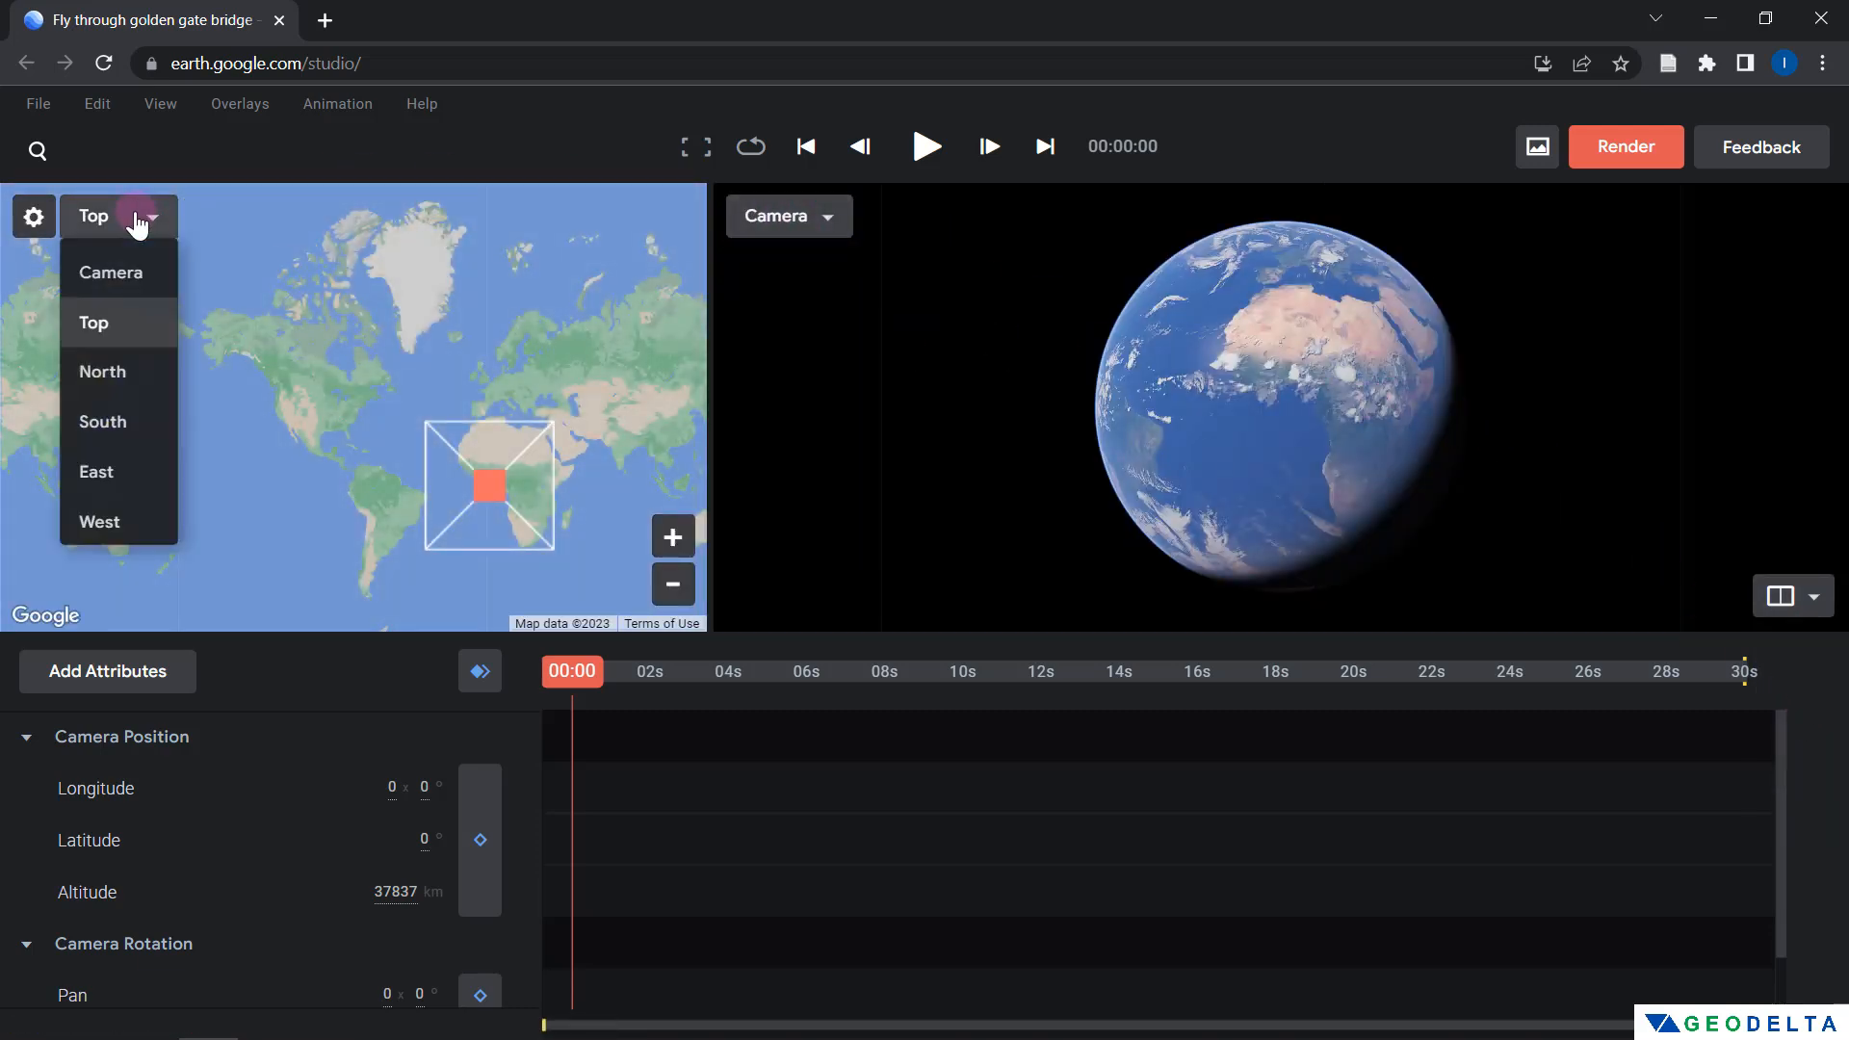
{"action": "left_click", "coordinate": [123, 327]}
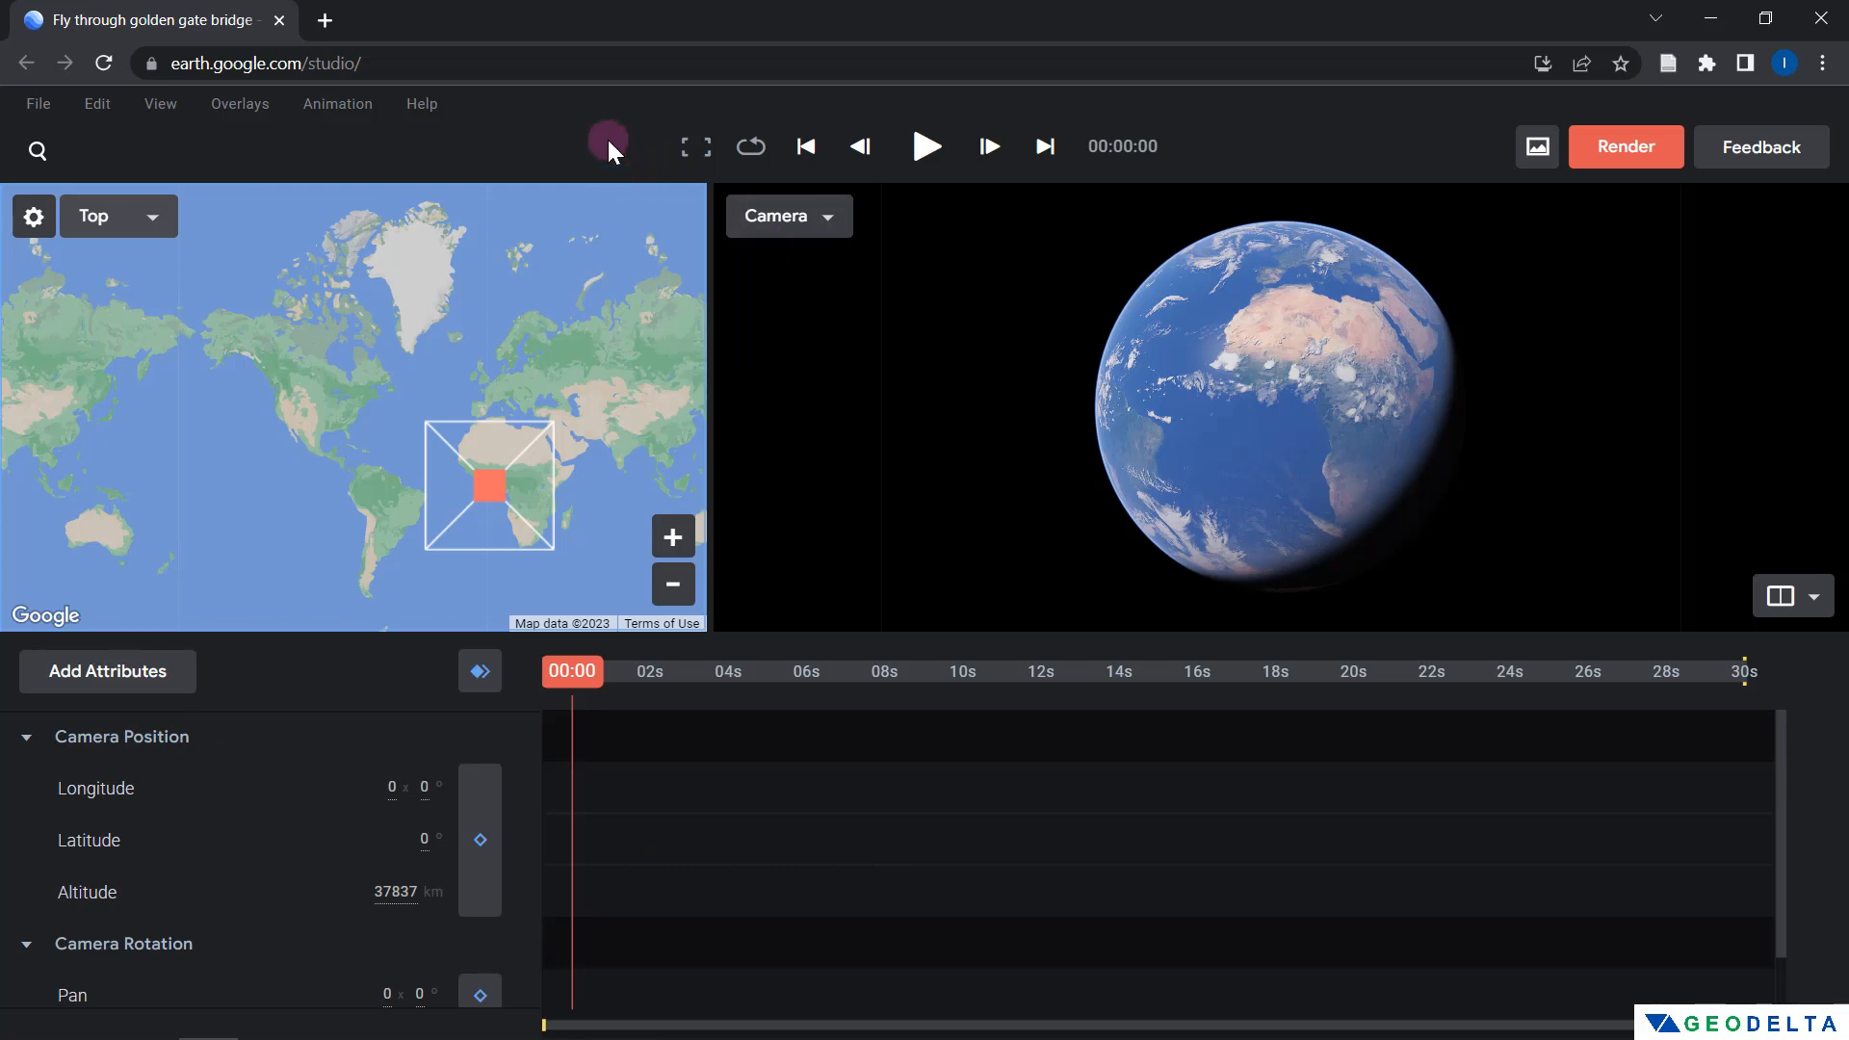
Search for "Golden gate bridge", fly the camera to the Golden Gate Bridge result and enlarge the viewports' height
{"action": "left_click", "coordinate": [38, 152]}
{"action": "type", "text": "Golden "}
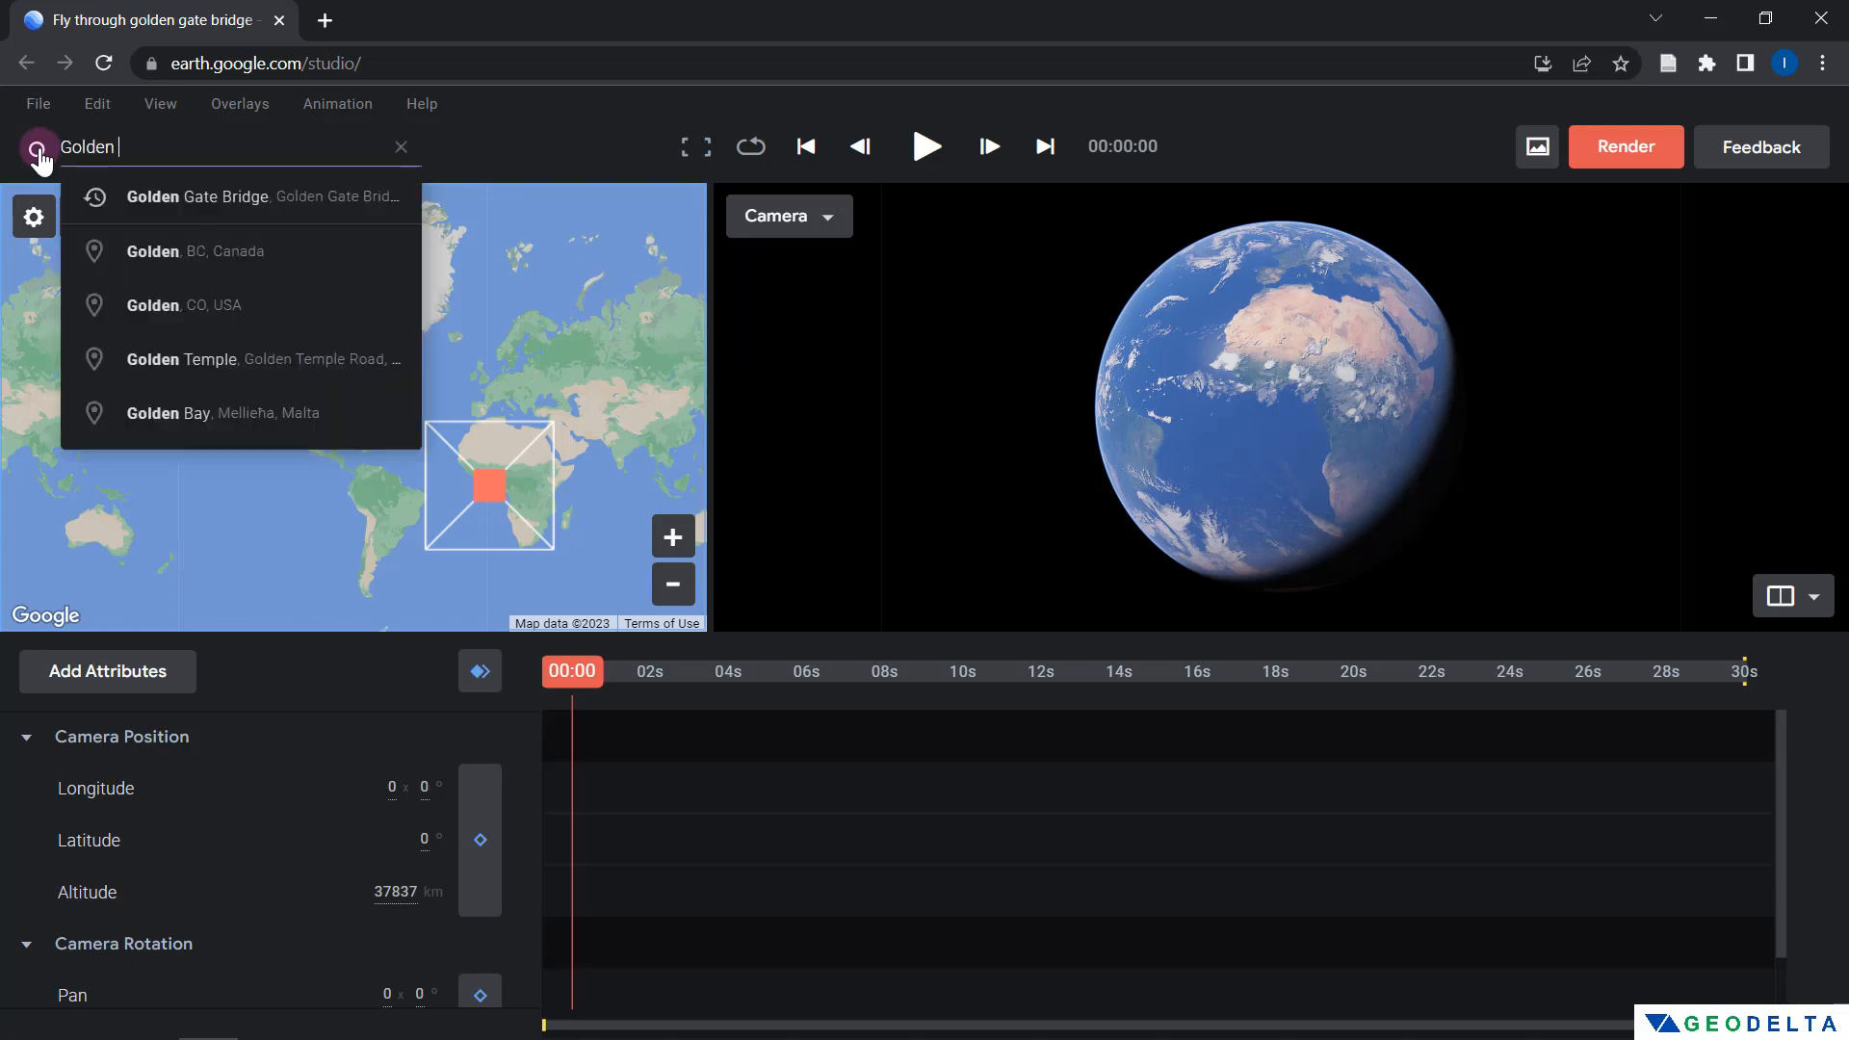
{"action": "type", "text": "gate bridge"}
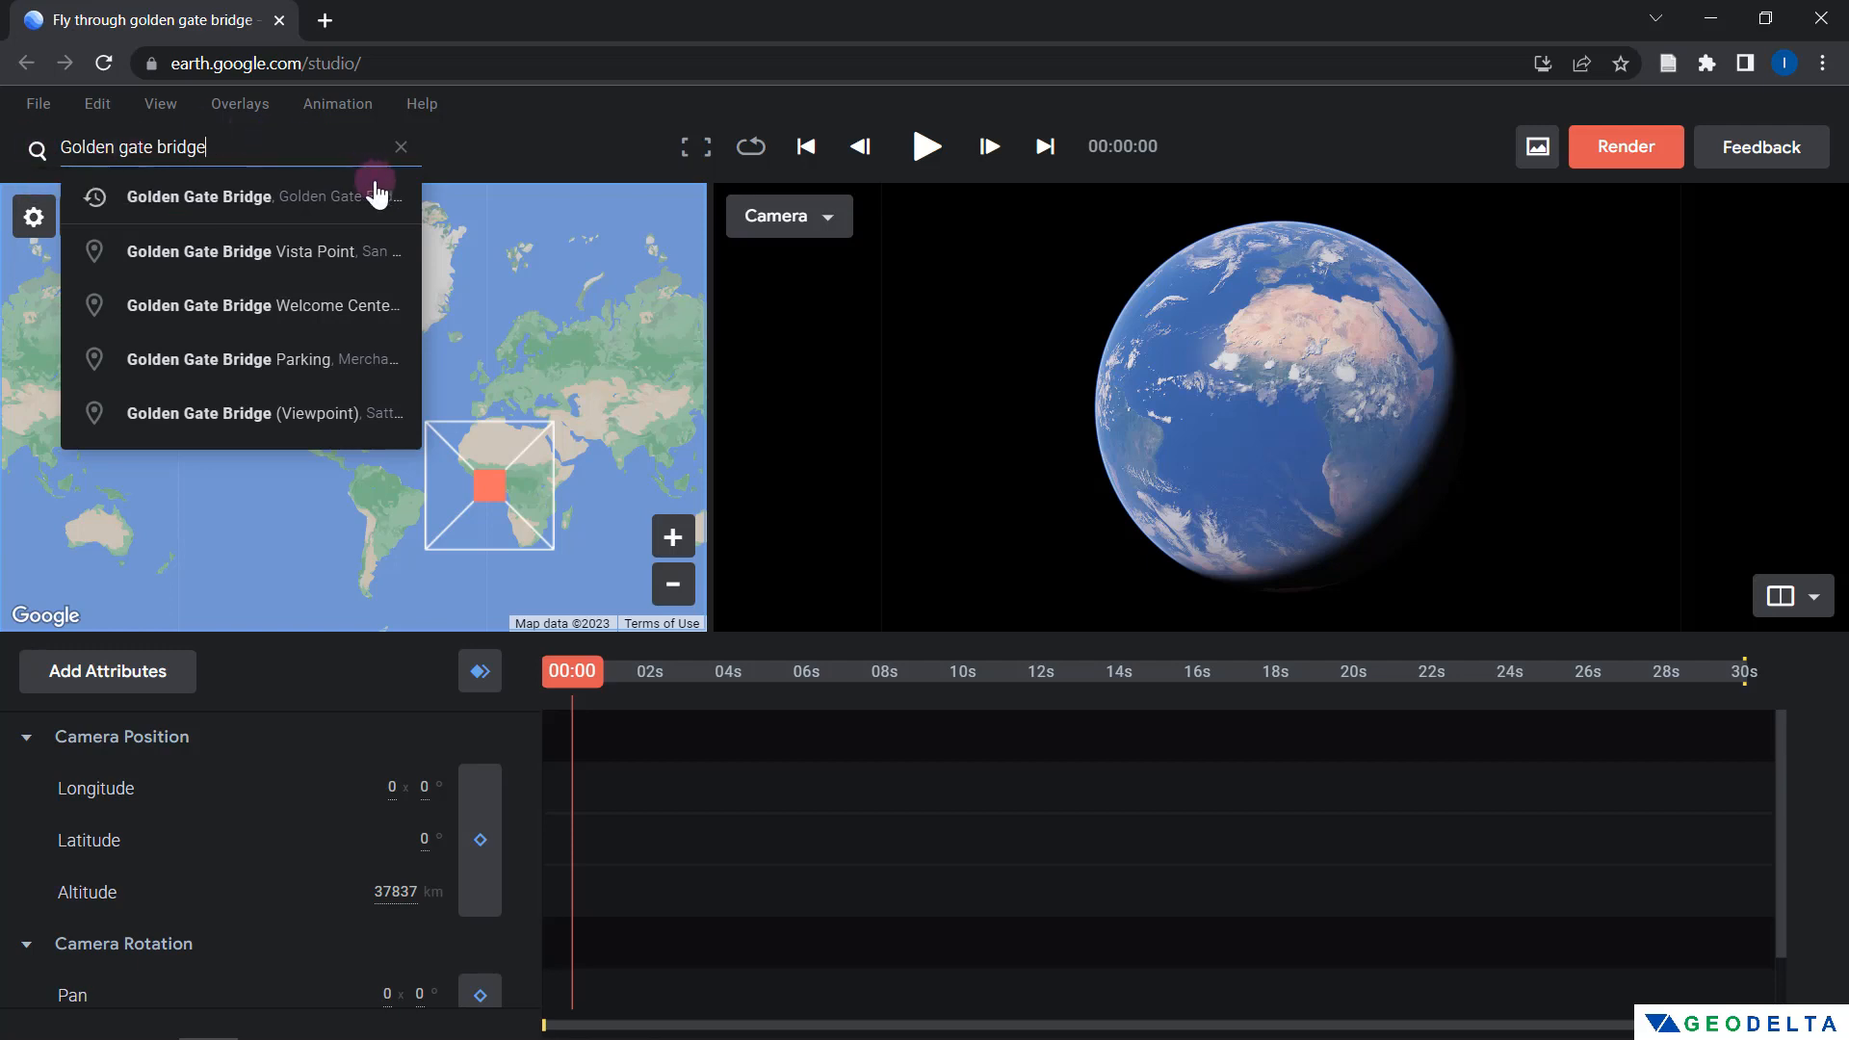
{"action": "key", "text": "Down"}
{"action": "left_click", "coordinate": [245, 206]}
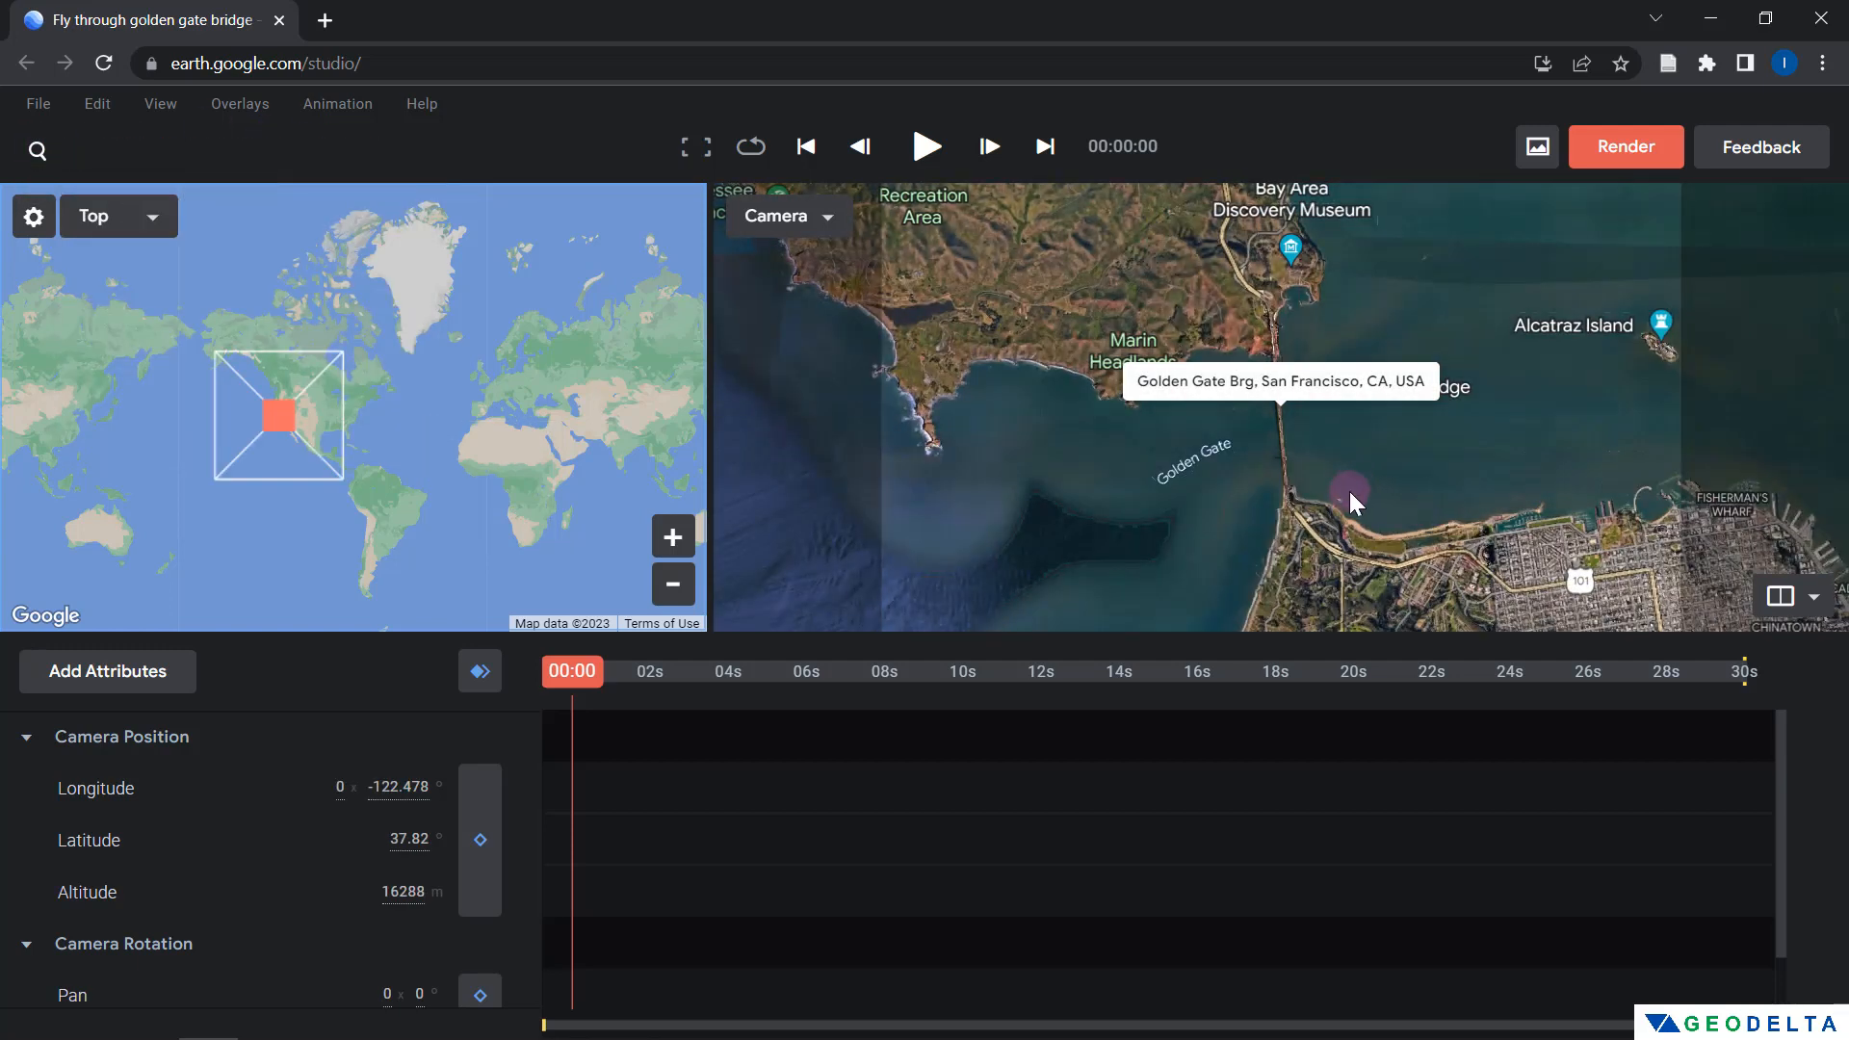
{"action": "left_click_drag", "start_coordinate": [1226, 633], "coordinate": [1229, 754]}
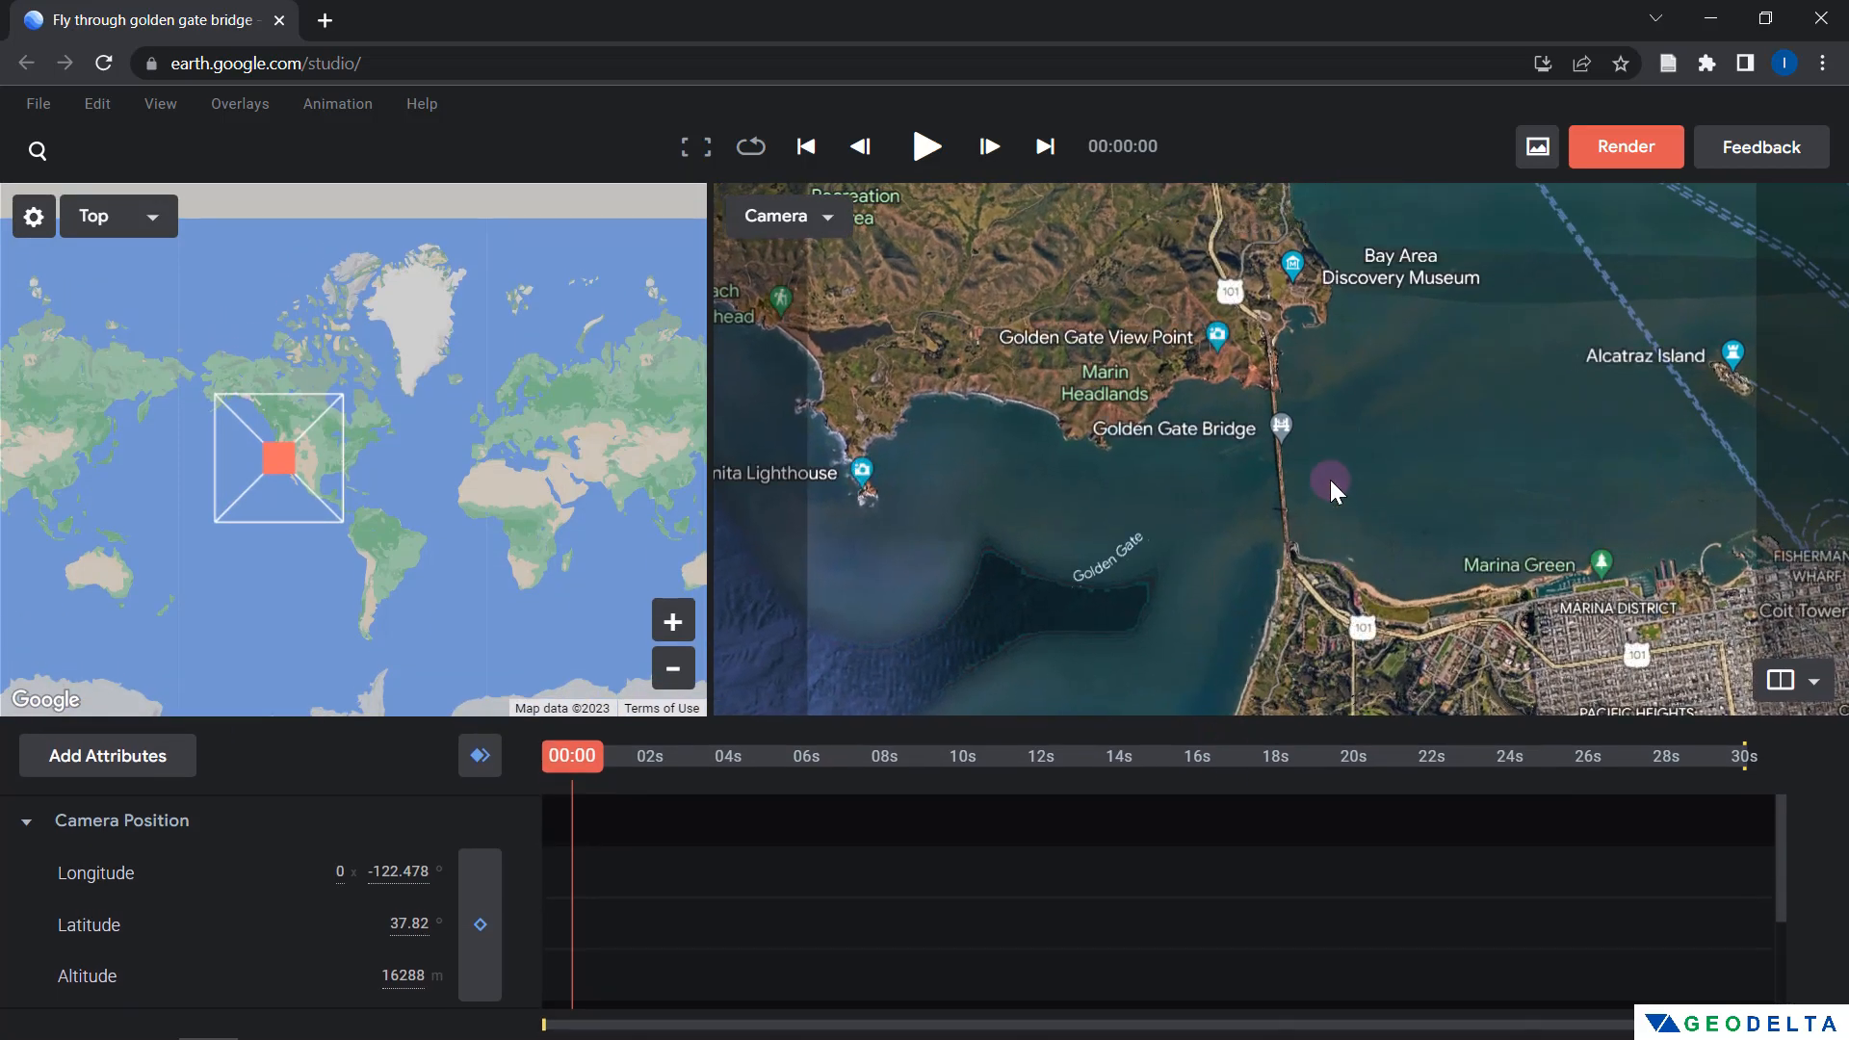
Examine the Golden Gate Bridge in the camera view from above, from the side and along its deck
{"action": "scroll", "coordinate": [1324, 478], "scroll_direction": "up", "scroll_amount": 5}
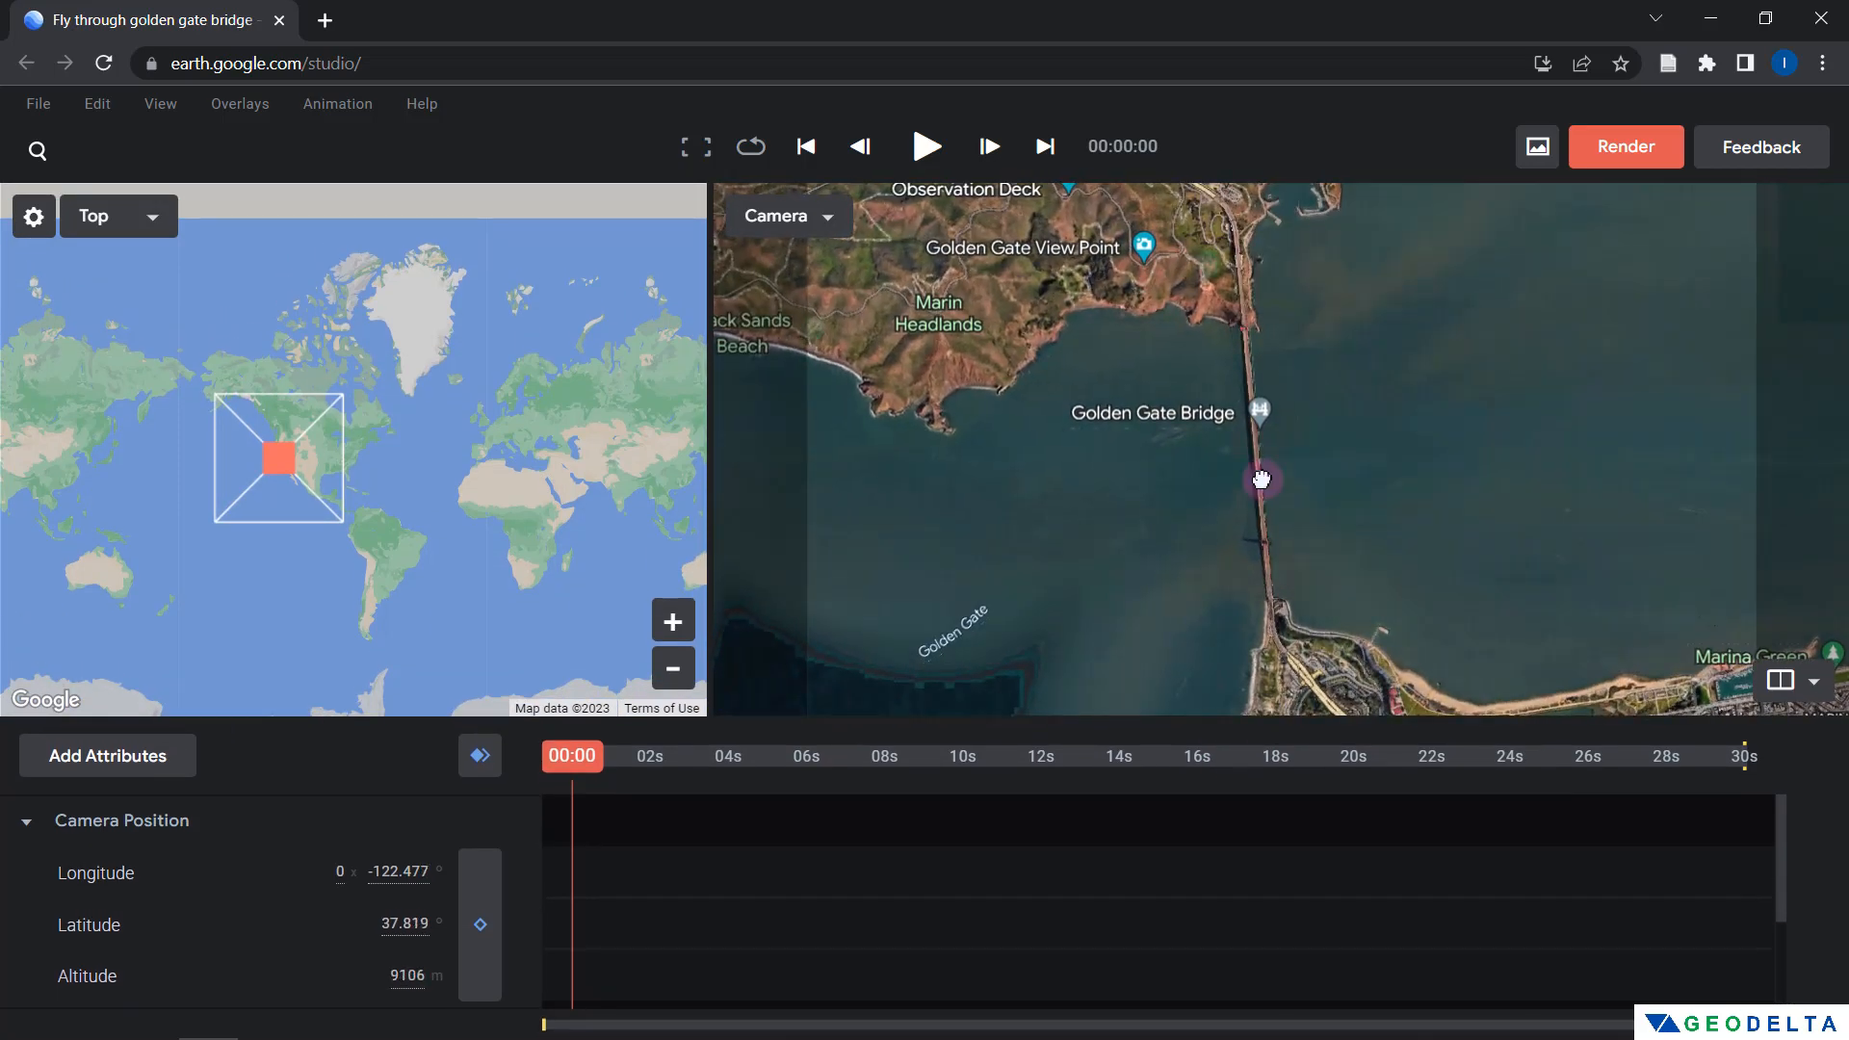
{"action": "left_click_drag", "start_coordinate": [1268, 481], "coordinate": [1351, 453]}
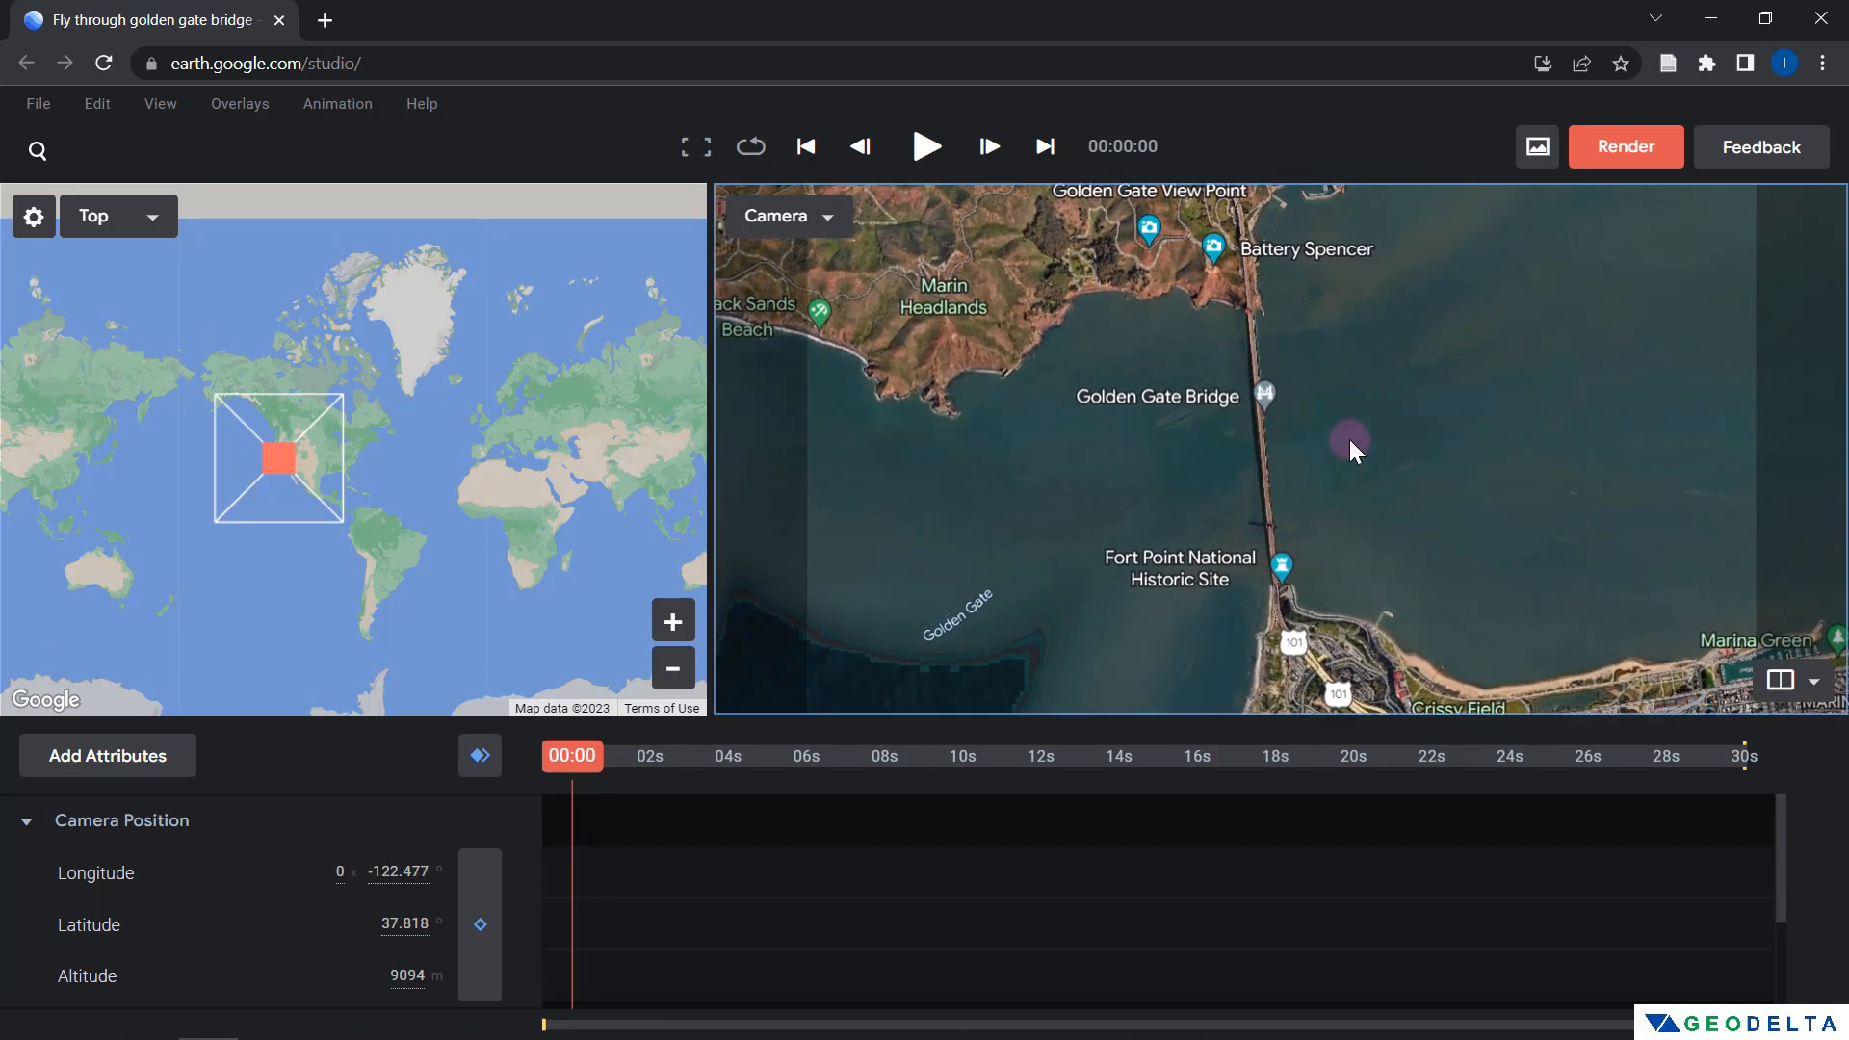
{"action": "middle_click_drag", "start_coordinate": [1325, 462], "coordinate": [1327, 337]}
{"action": "scroll", "coordinate": [1297, 463], "scroll_direction": "up", "scroll_amount": 5}
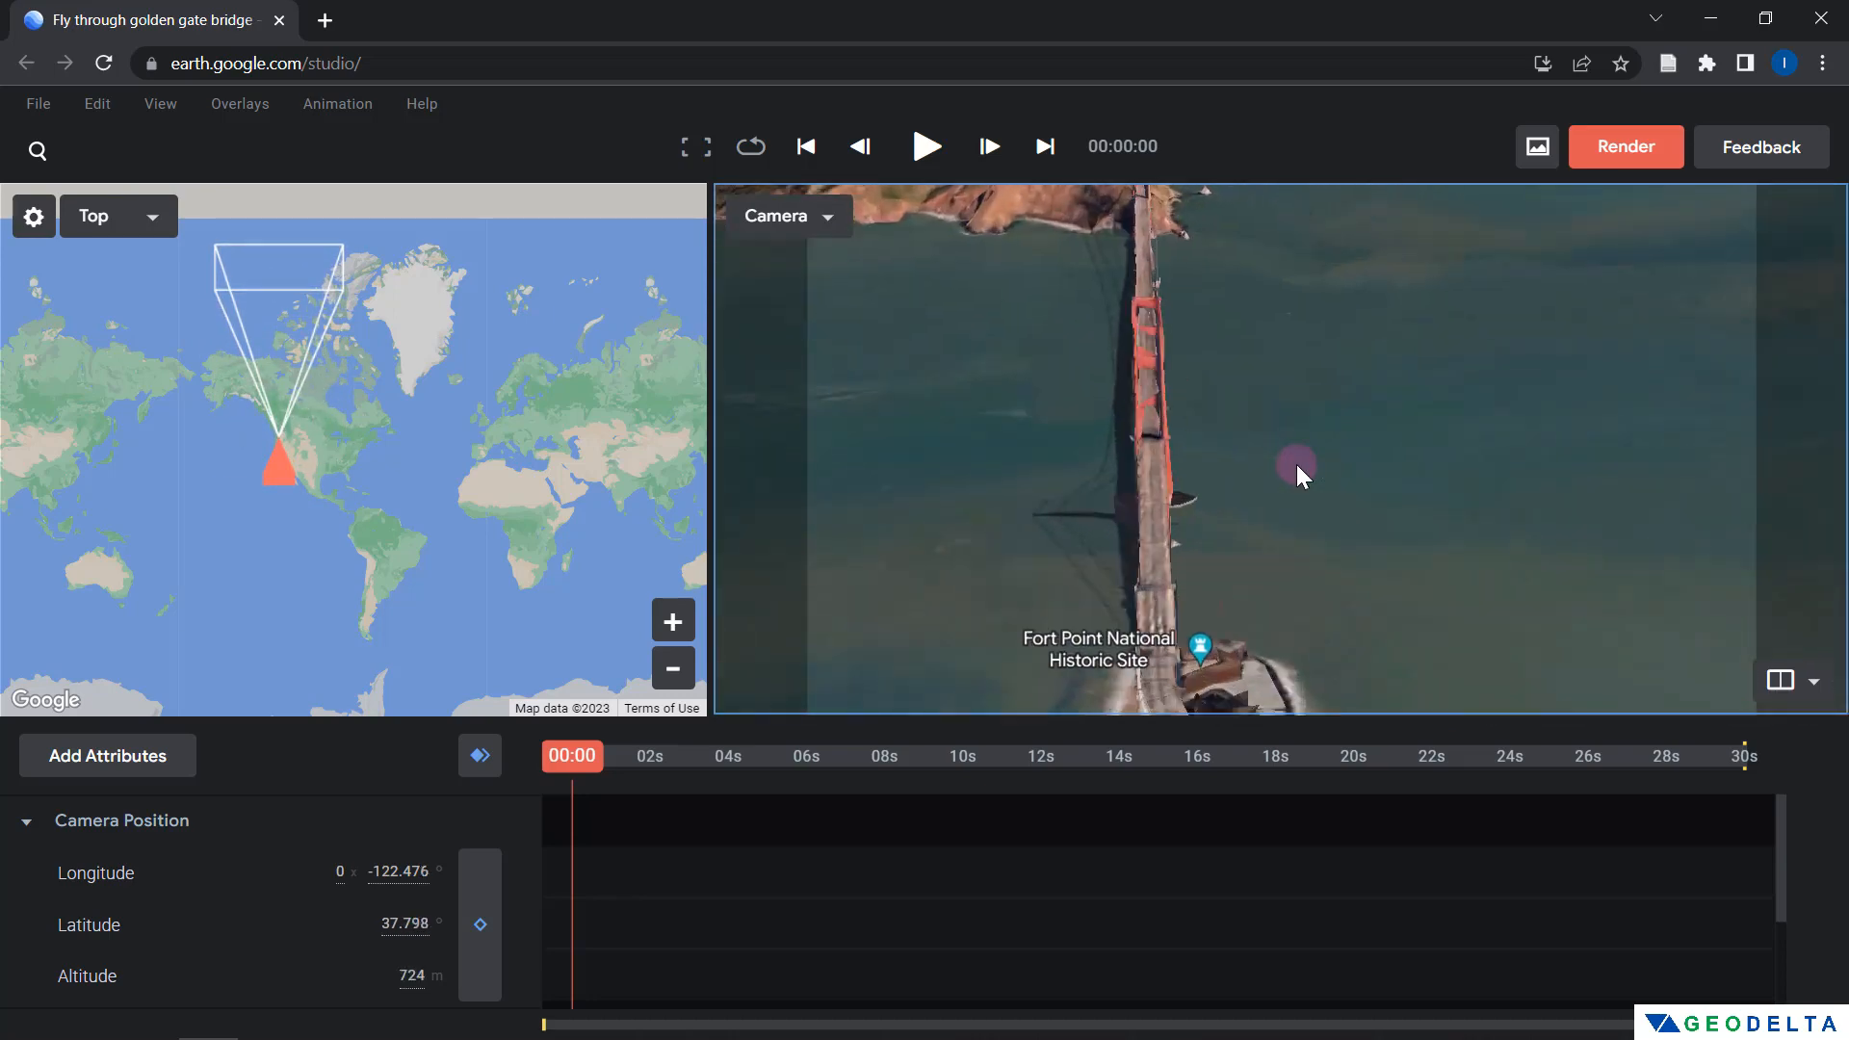
{"action": "middle_click_drag", "start_coordinate": [1209, 447], "coordinate": [1136, 403]}
{"action": "scroll", "coordinate": [1136, 401], "scroll_direction": "down", "scroll_amount": 4}
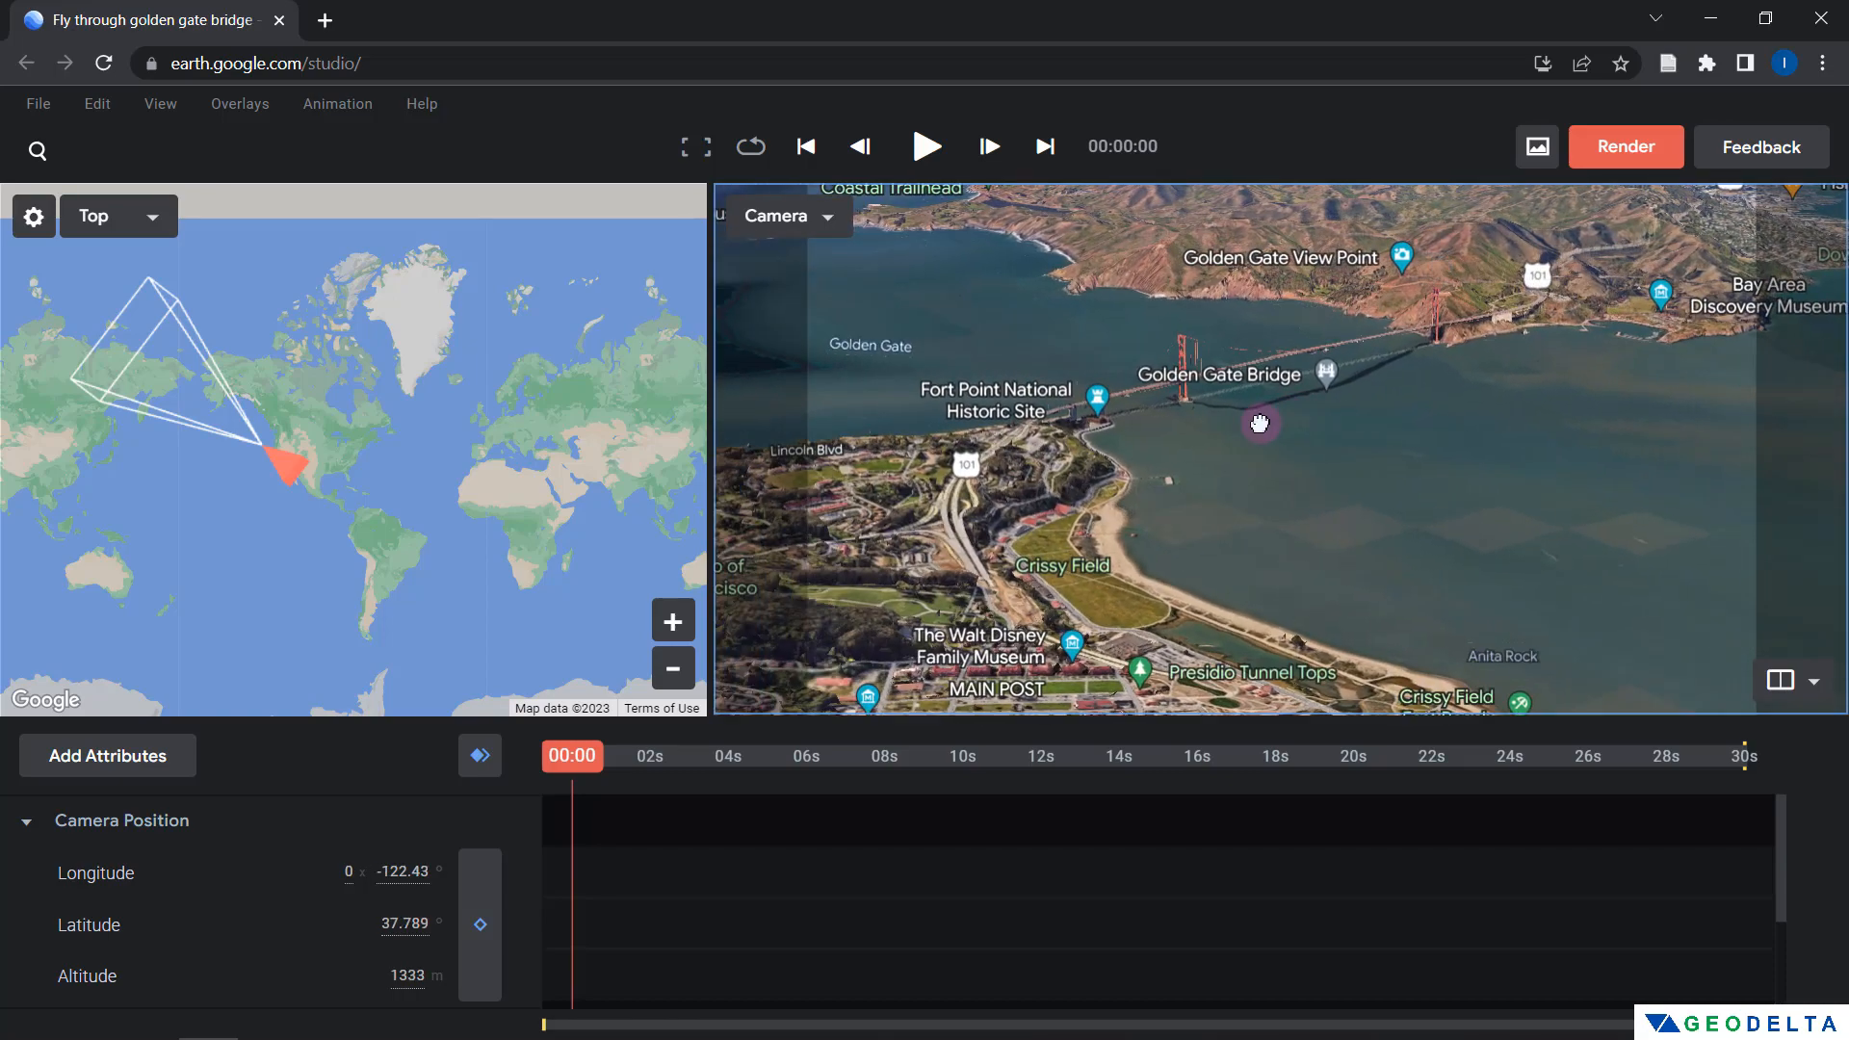
{"action": "middle_click_drag", "start_coordinate": [1356, 500], "coordinate": [1420, 543]}
{"action": "scroll", "coordinate": [1160, 517], "scroll_direction": "up", "scroll_amount": 4}
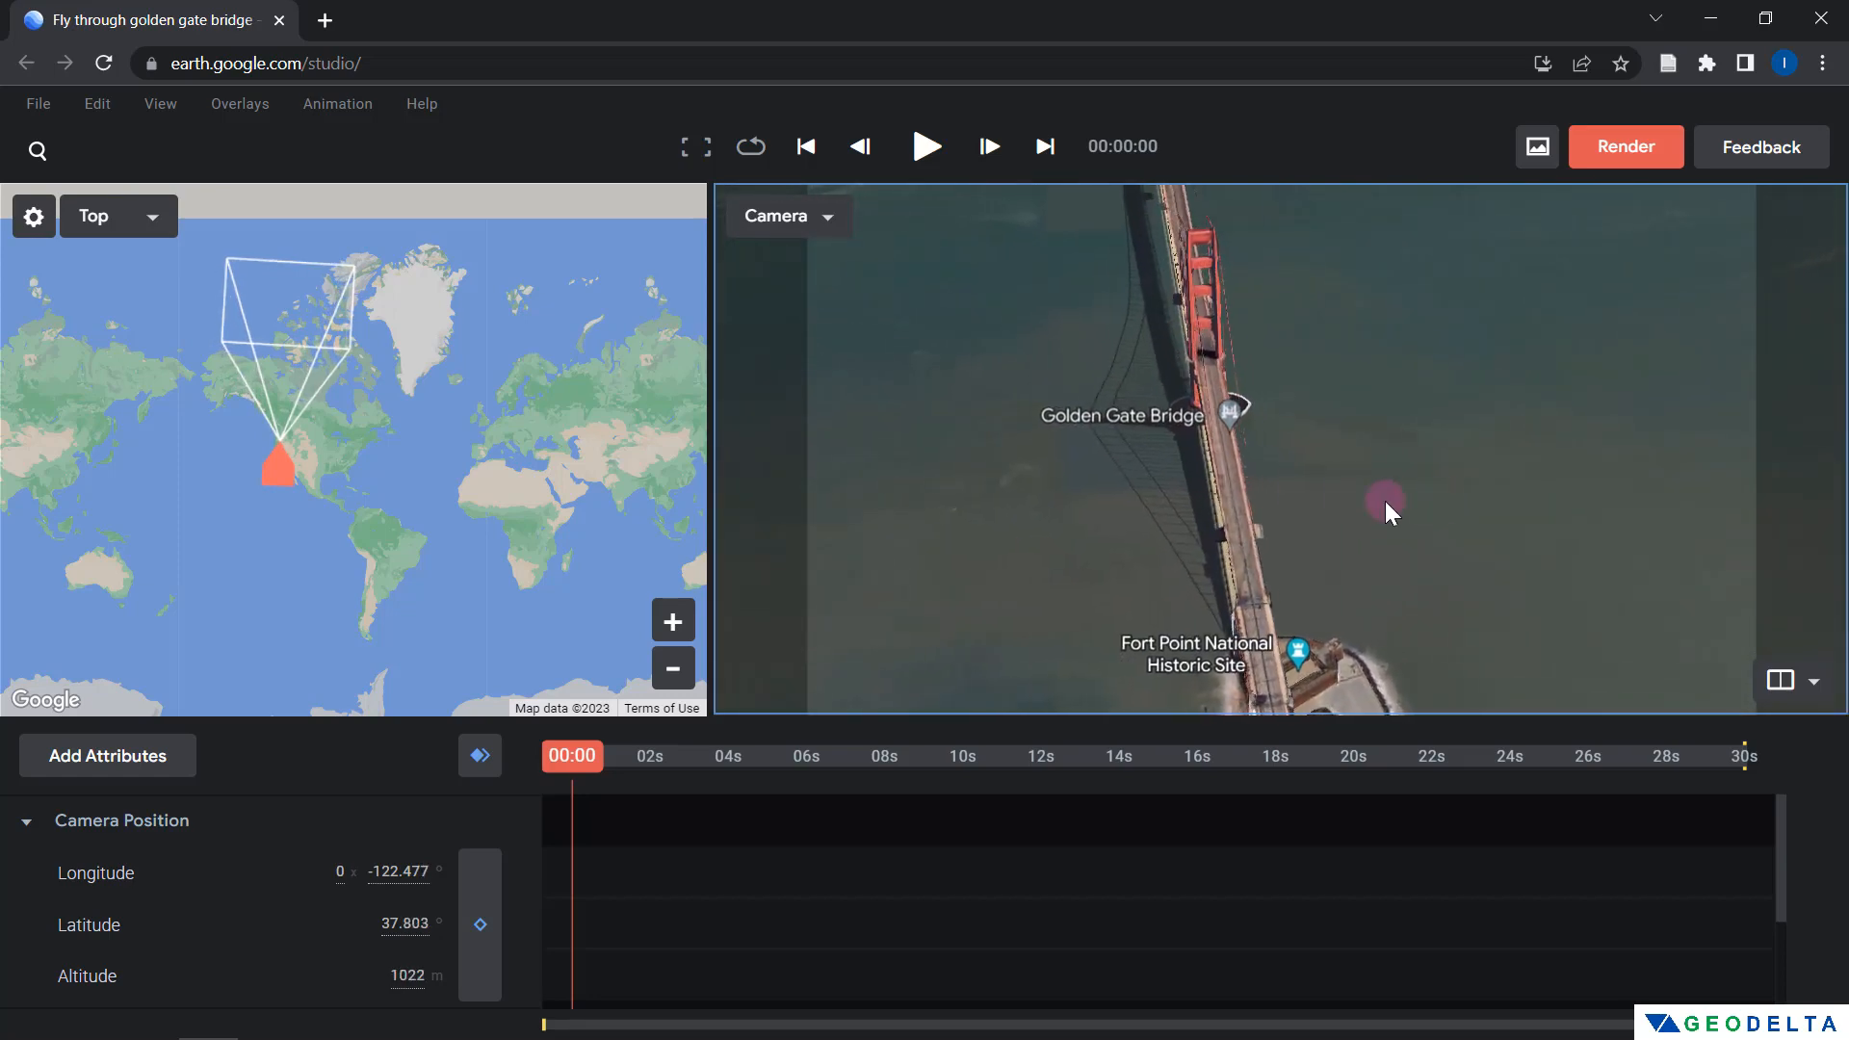
{"action": "left_click_drag", "start_coordinate": [1267, 428], "coordinate": [1094, 552]}
{"action": "scroll", "coordinate": [1095, 552], "scroll_direction": "up", "scroll_amount": 5}
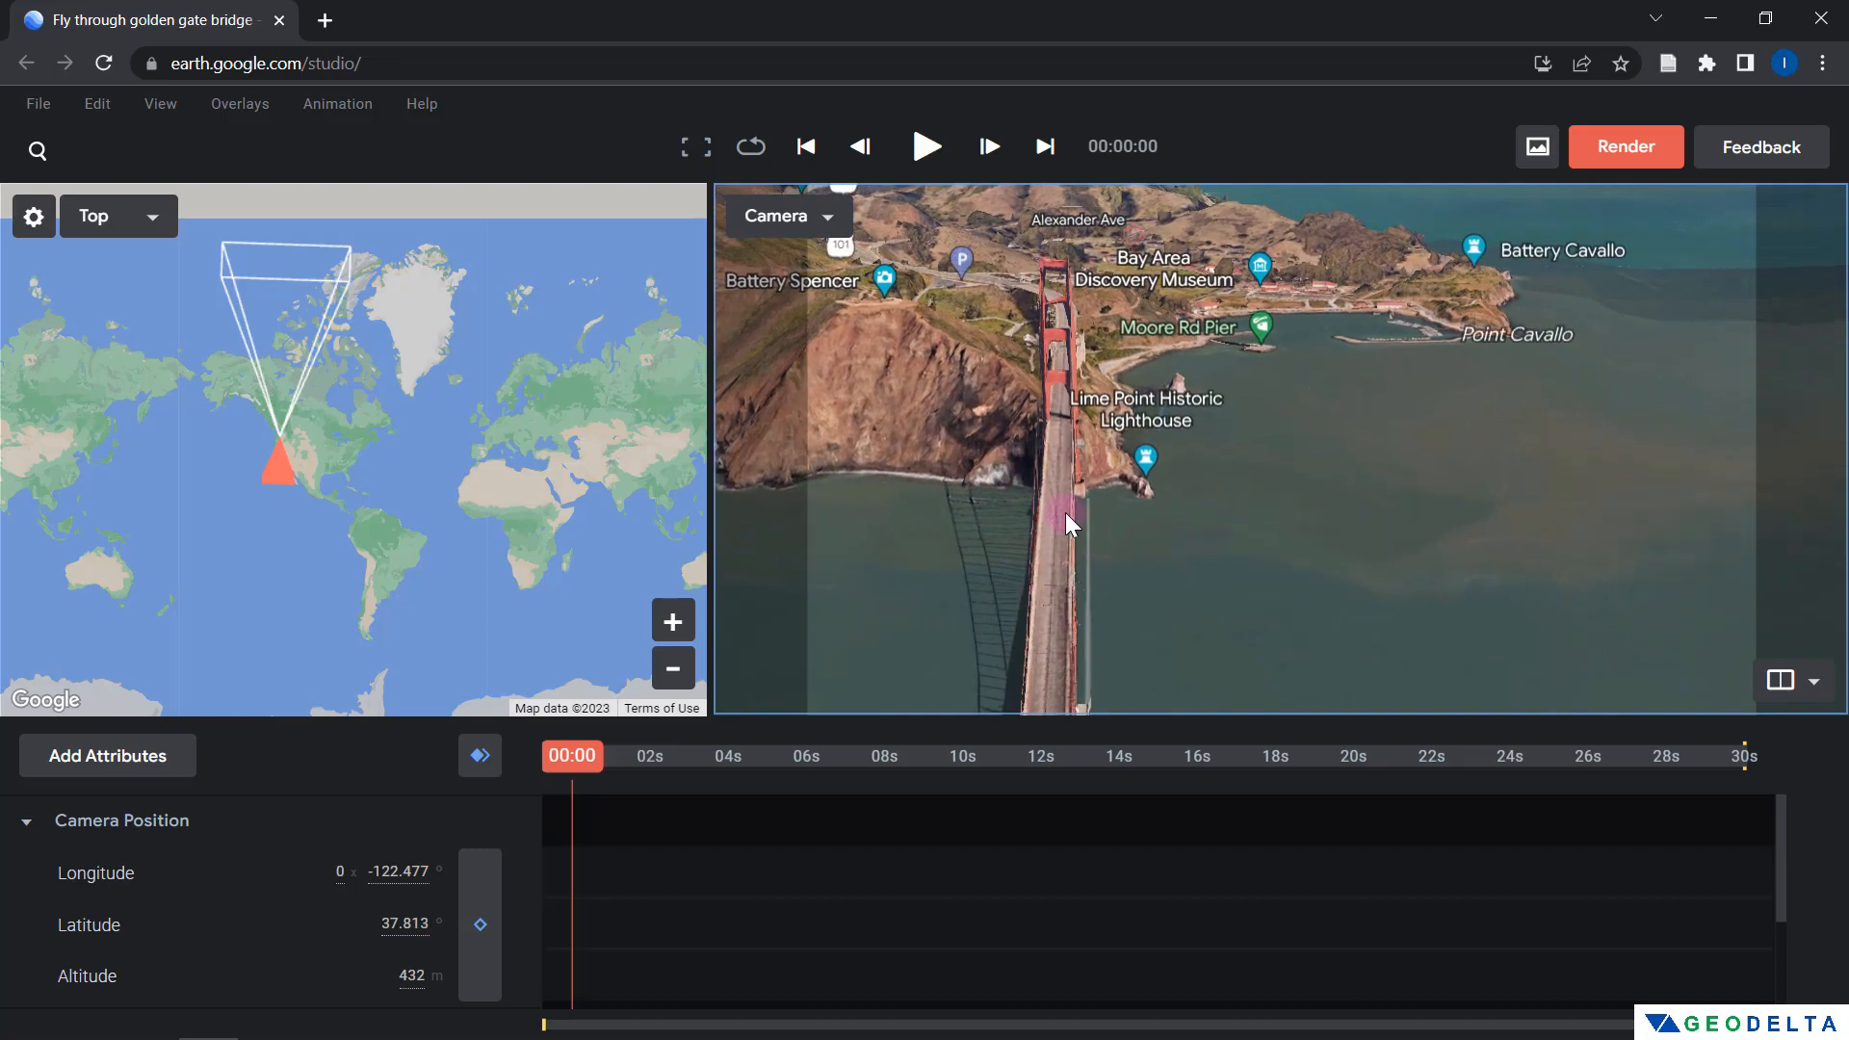
Pull the camera back south of the bridge to an altitude of about 30 km, keeping San Francisco and the bay in view
{"action": "scroll", "coordinate": [1105, 553], "scroll_direction": "down", "scroll_amount": 8}
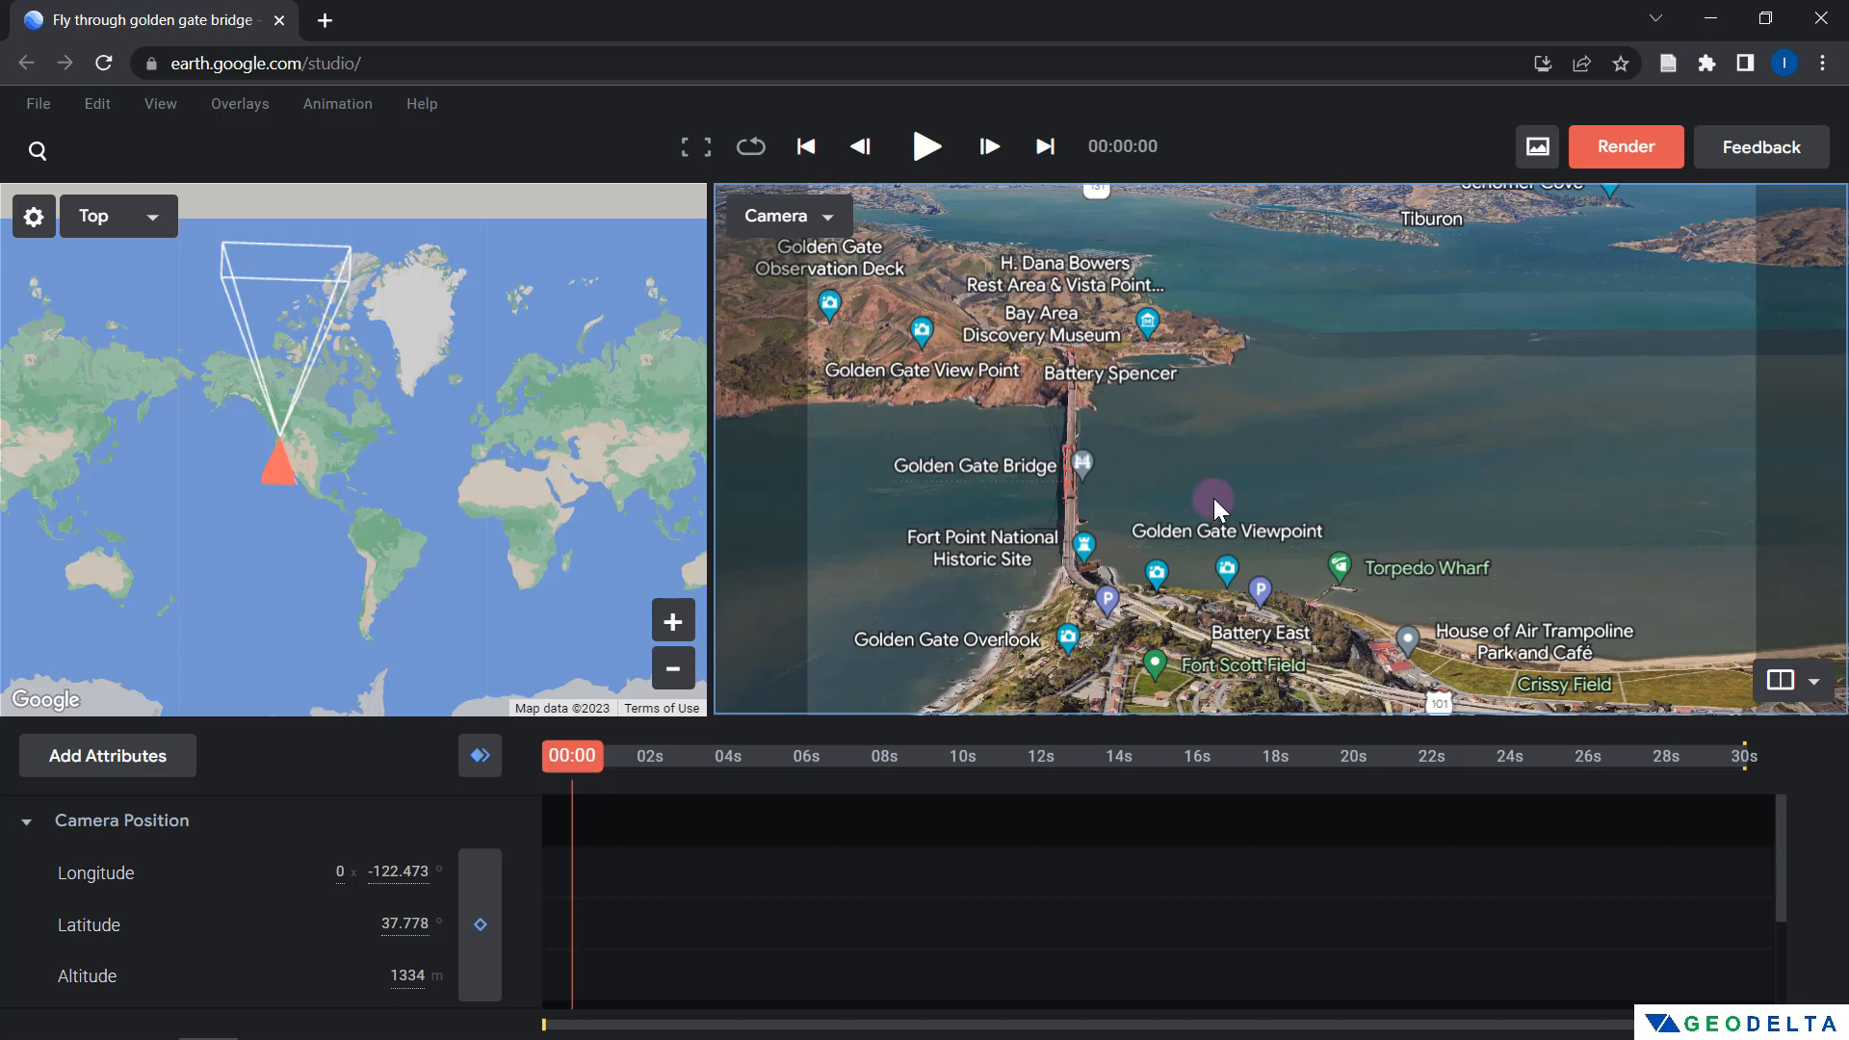
{"action": "left_click_drag", "start_coordinate": [1214, 499], "coordinate": [1166, 516]}
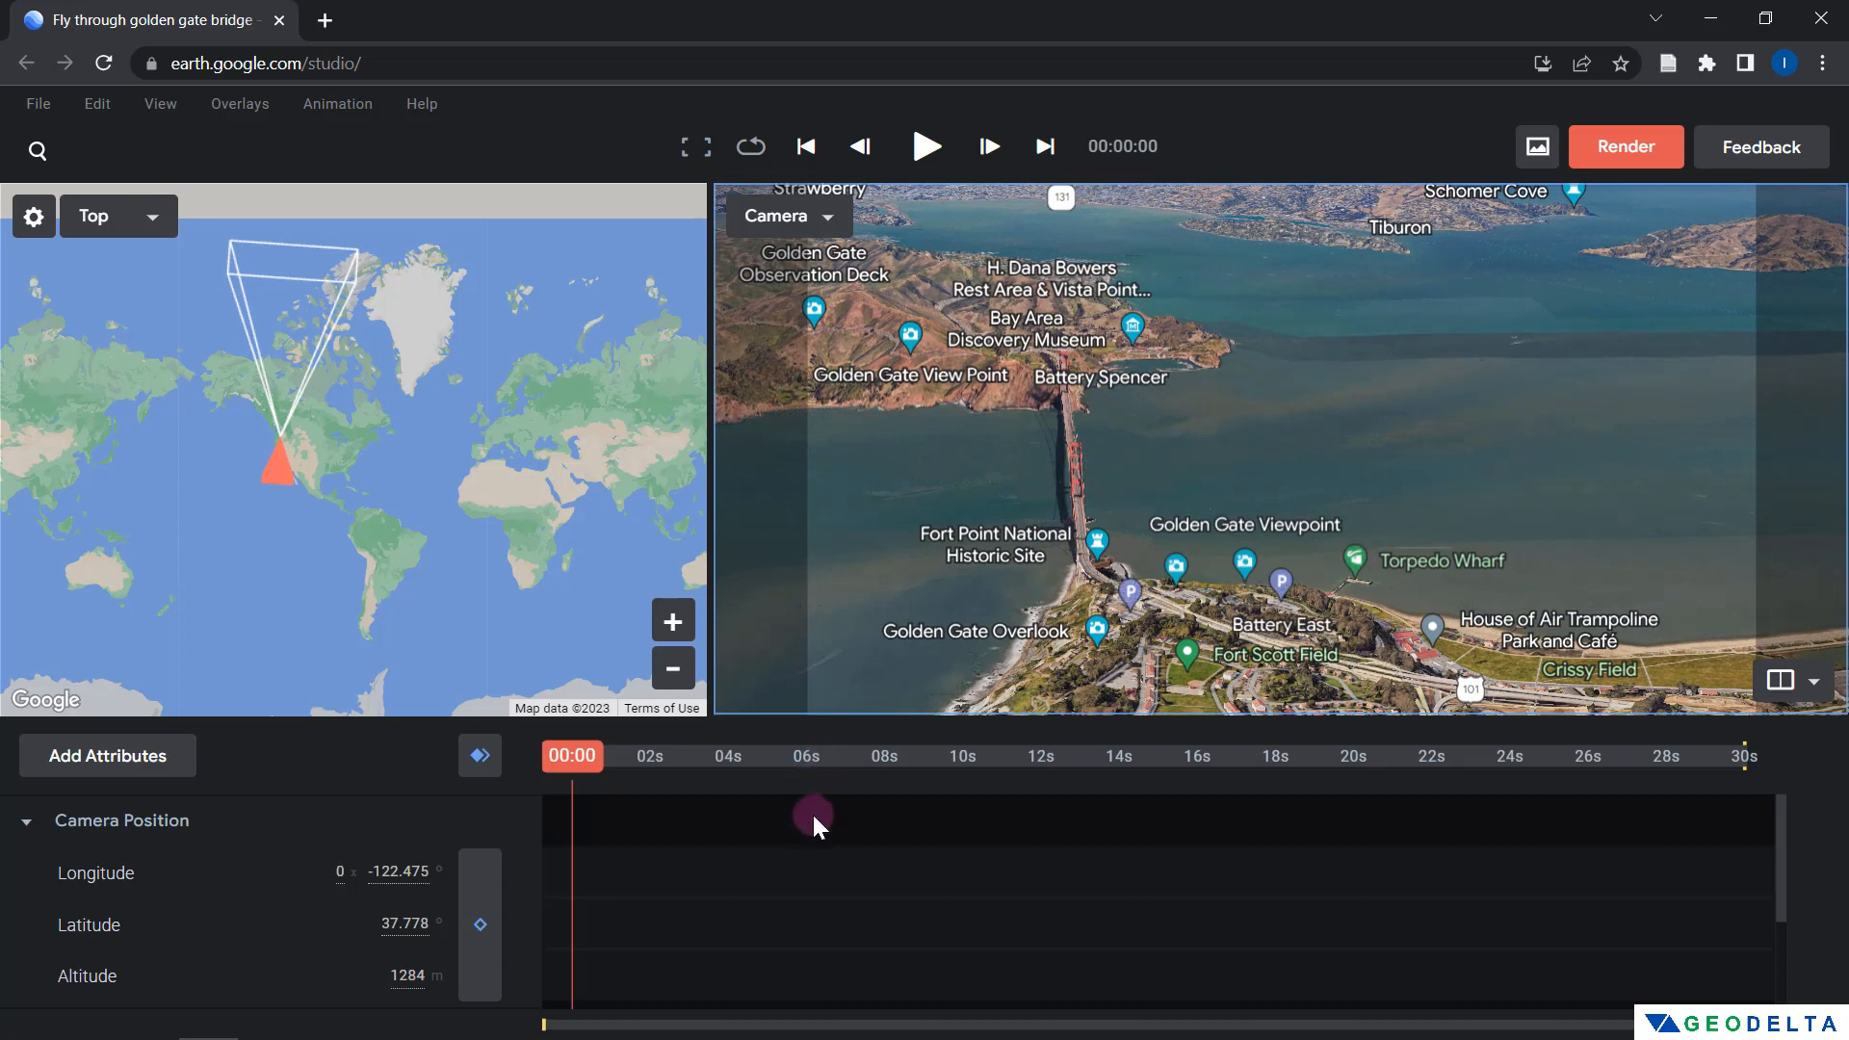
{"action": "left_click_drag", "start_coordinate": [566, 767], "coordinate": [549, 850]}
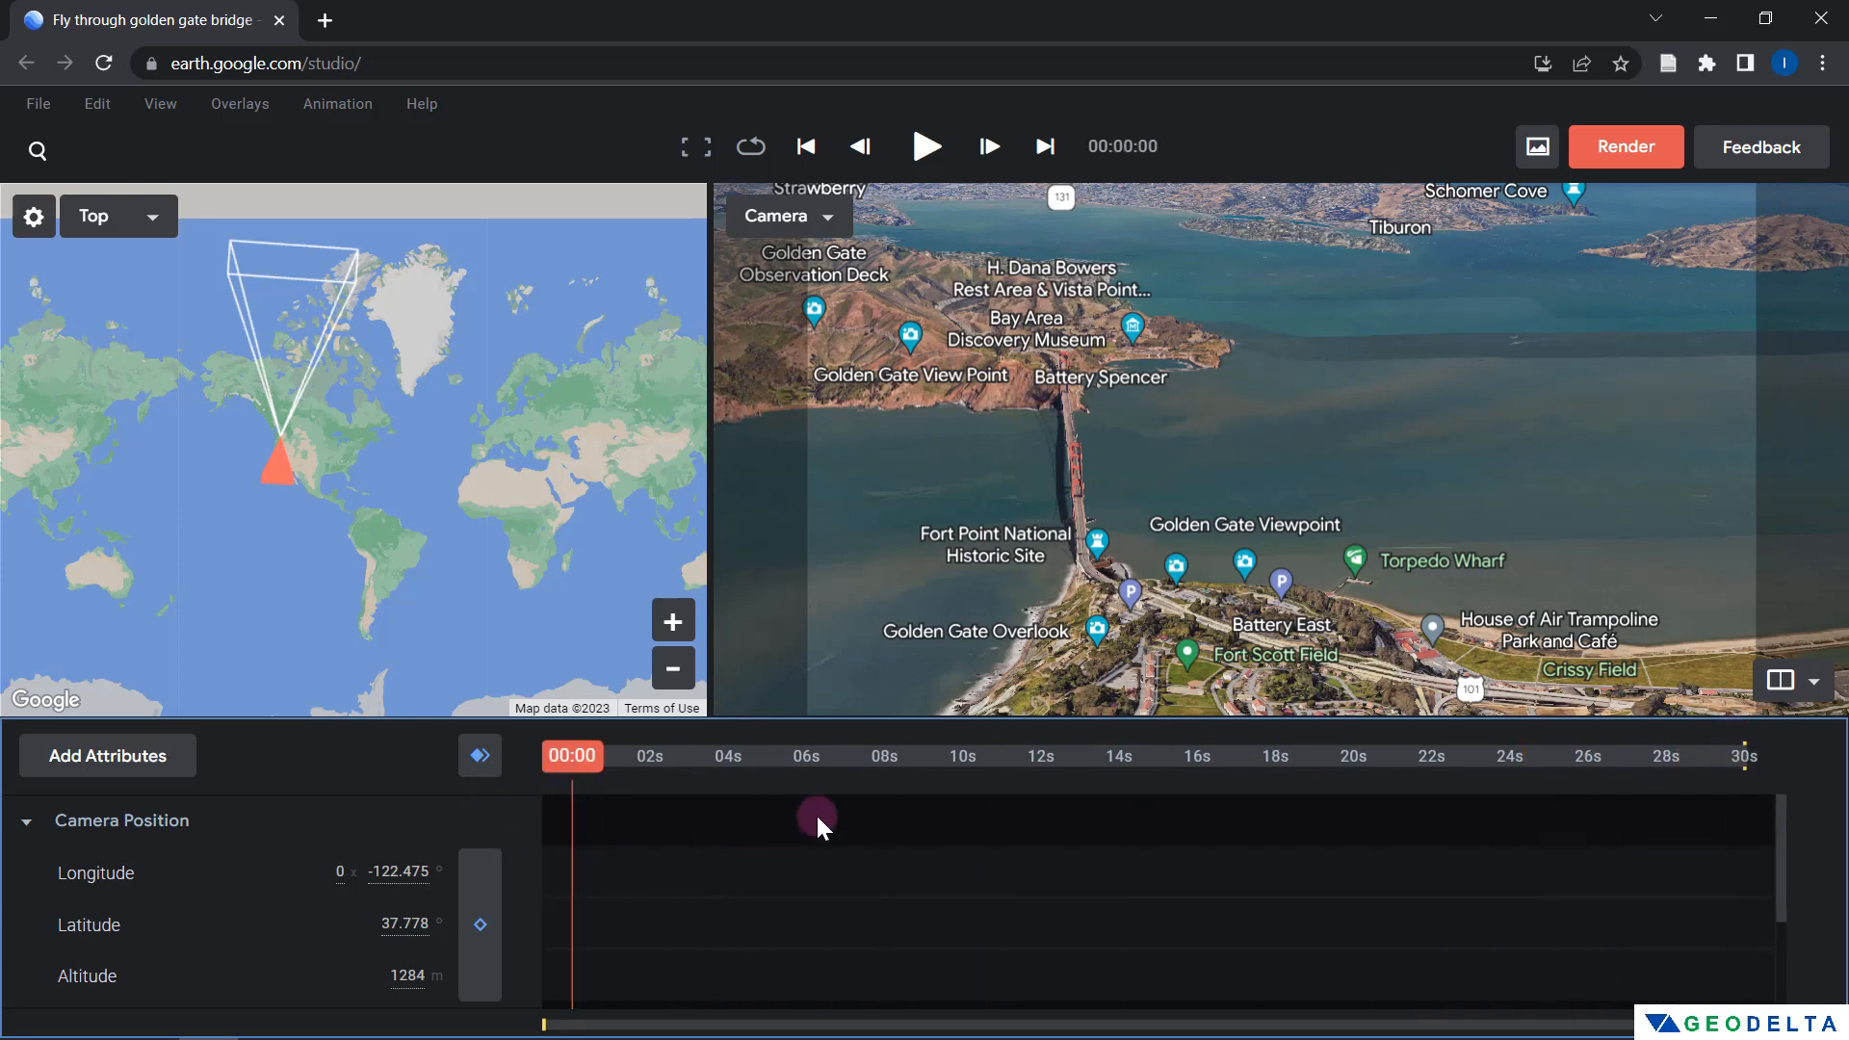
{"action": "left_click_drag", "start_coordinate": [955, 586], "coordinate": [923, 493]}
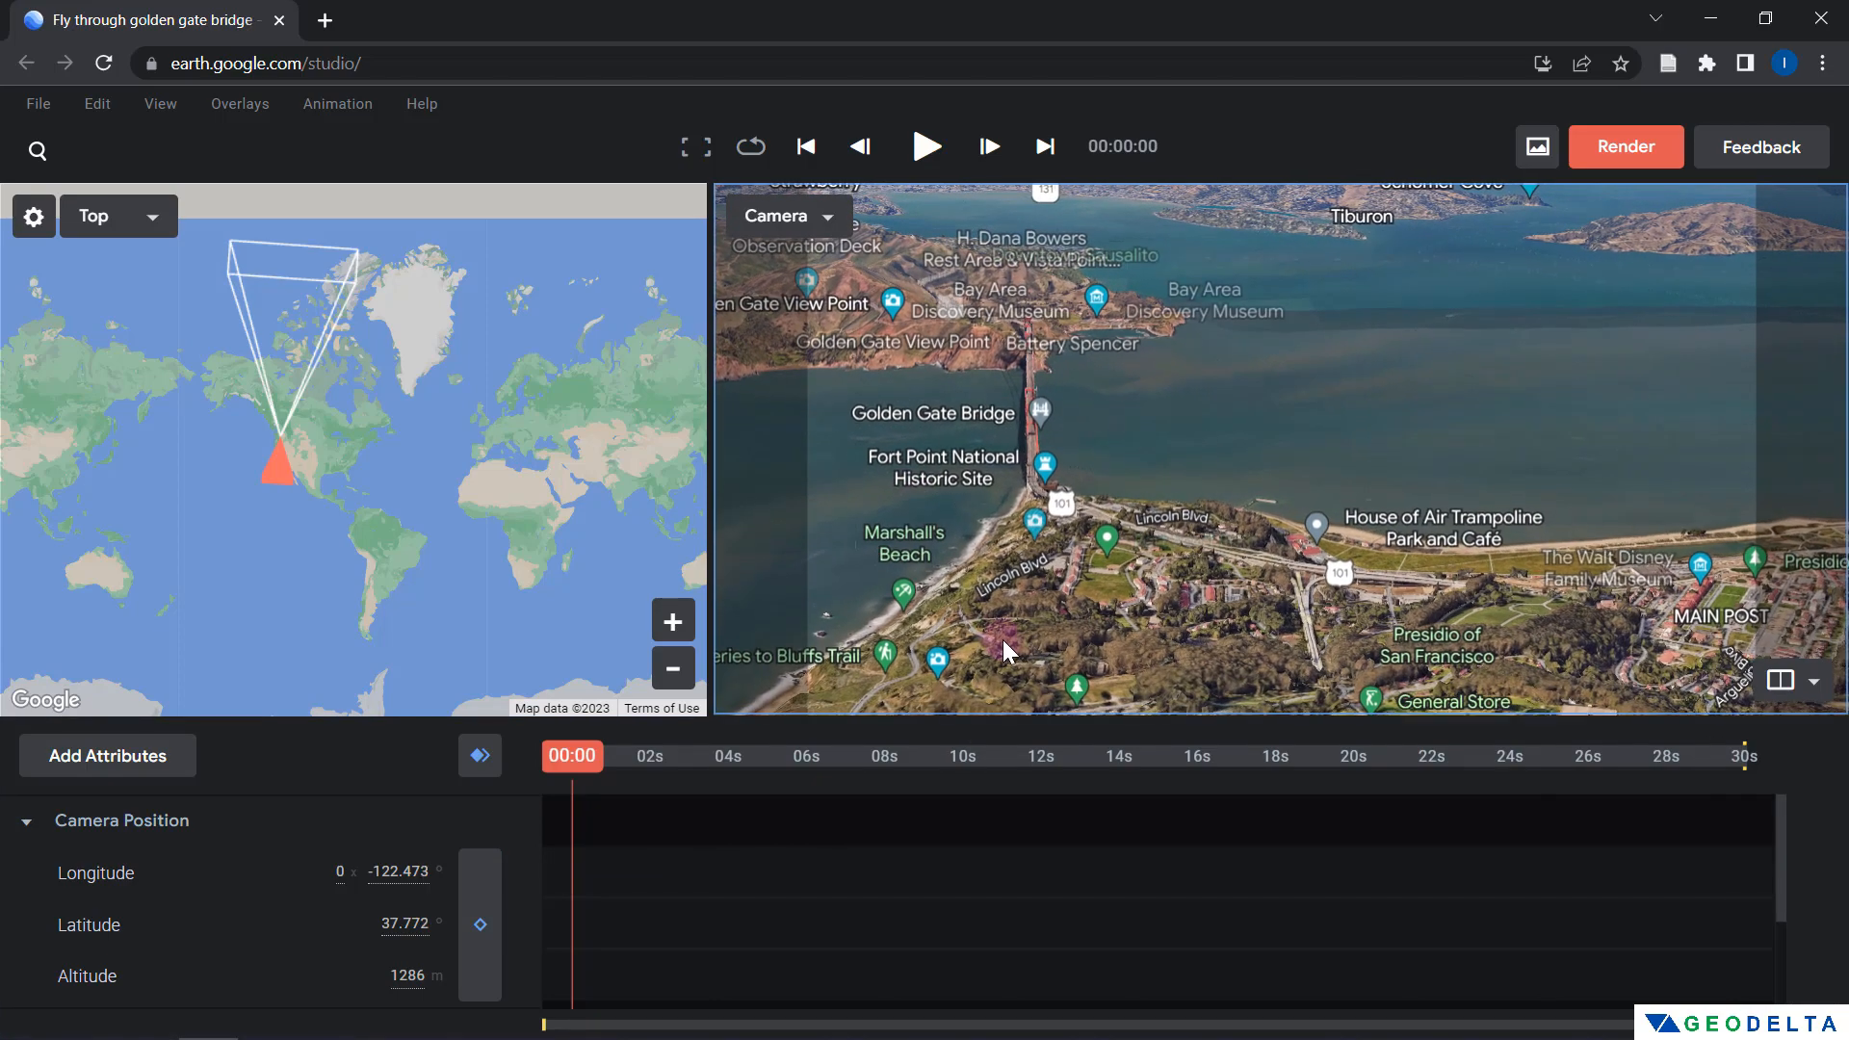
{"action": "left_click_drag", "start_coordinate": [1004, 644], "coordinate": [1060, 558]}
{"action": "scroll", "coordinate": [990, 603], "scroll_direction": "down", "scroll_amount": 5}
{"action": "middle_click_drag", "start_coordinate": [1056, 561], "coordinate": [1075, 633]}
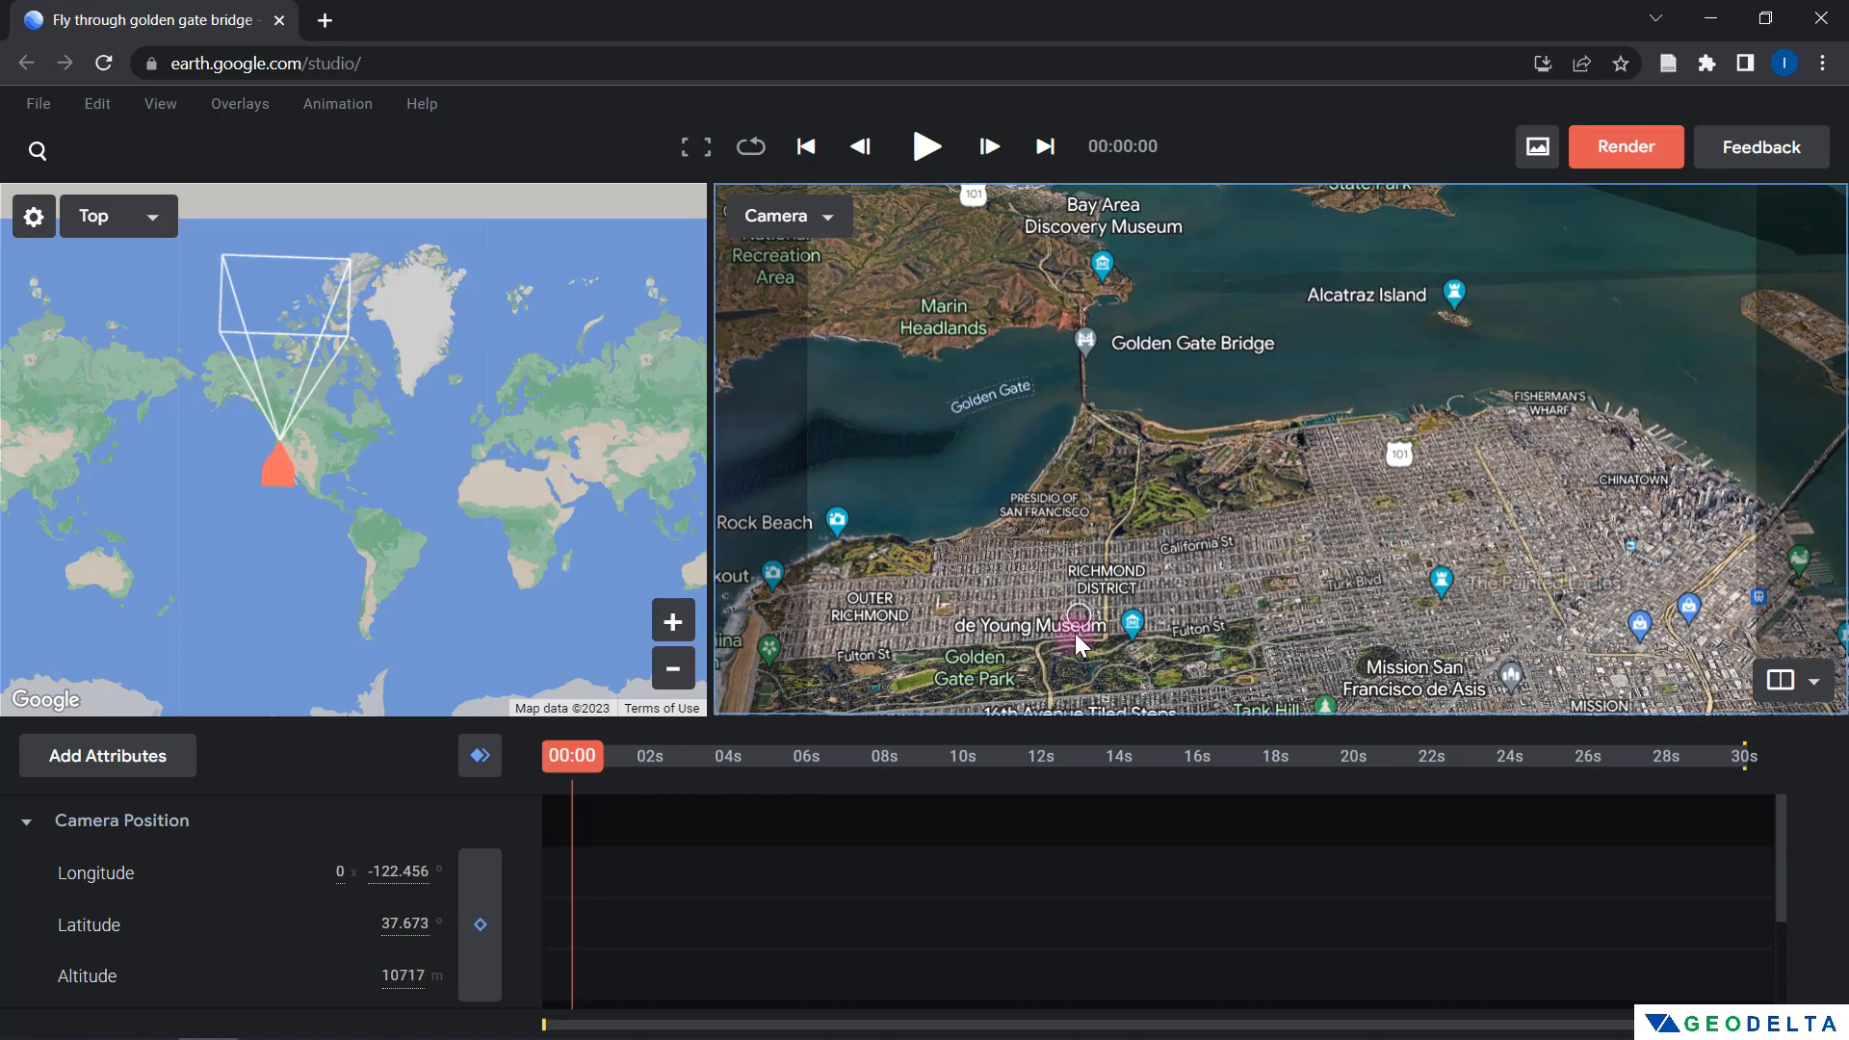
{"action": "scroll", "coordinate": [1076, 628], "scroll_direction": "down", "scroll_amount": 5}
{"action": "left_click_drag", "start_coordinate": [1106, 552], "coordinate": [1102, 603]}
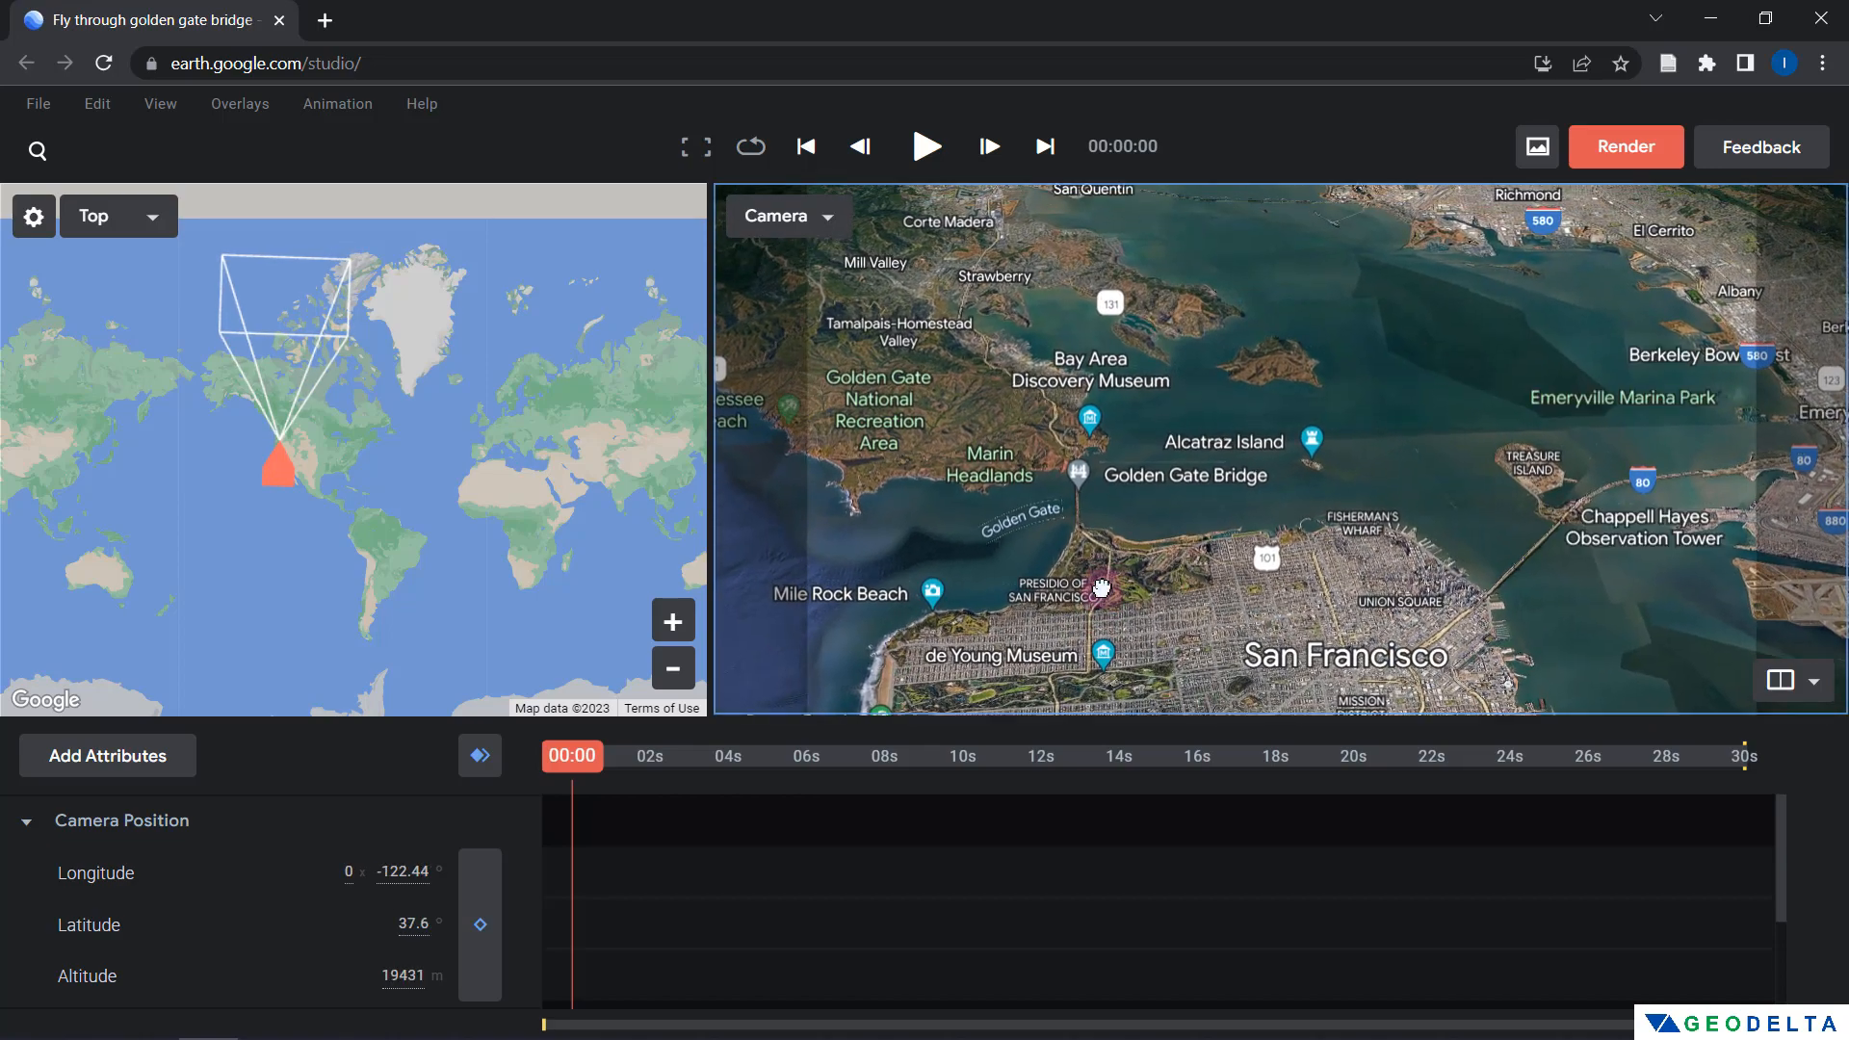
{"action": "scroll", "coordinate": [1104, 595], "scroll_direction": "down", "scroll_amount": 5}
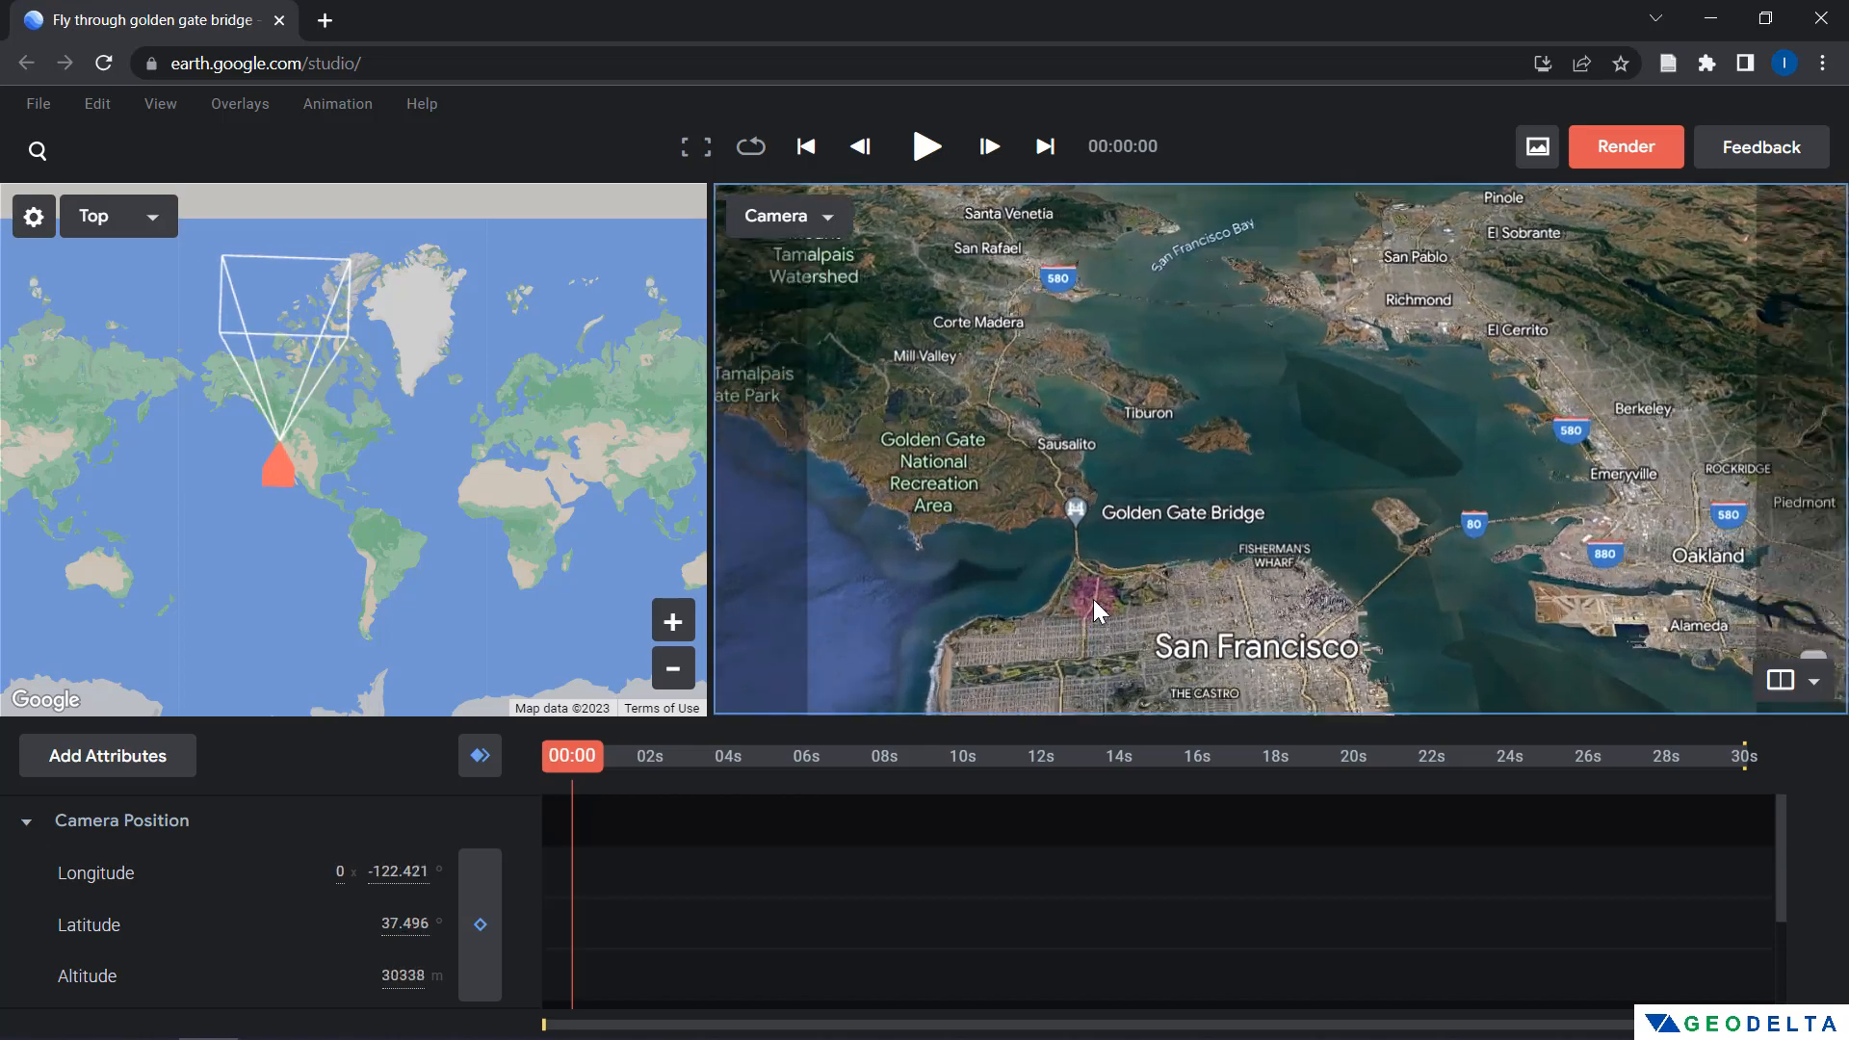
Frame the opening shot on the Golden Gate Bridge from the south, at longitude -122.466, latitude 37.582 and about 20,246 m altitude
{"action": "scroll", "coordinate": [1095, 601], "scroll_direction": "down", "scroll_amount": 3}
{"action": "left_click_drag", "start_coordinate": [1090, 611], "coordinate": [1055, 588]}
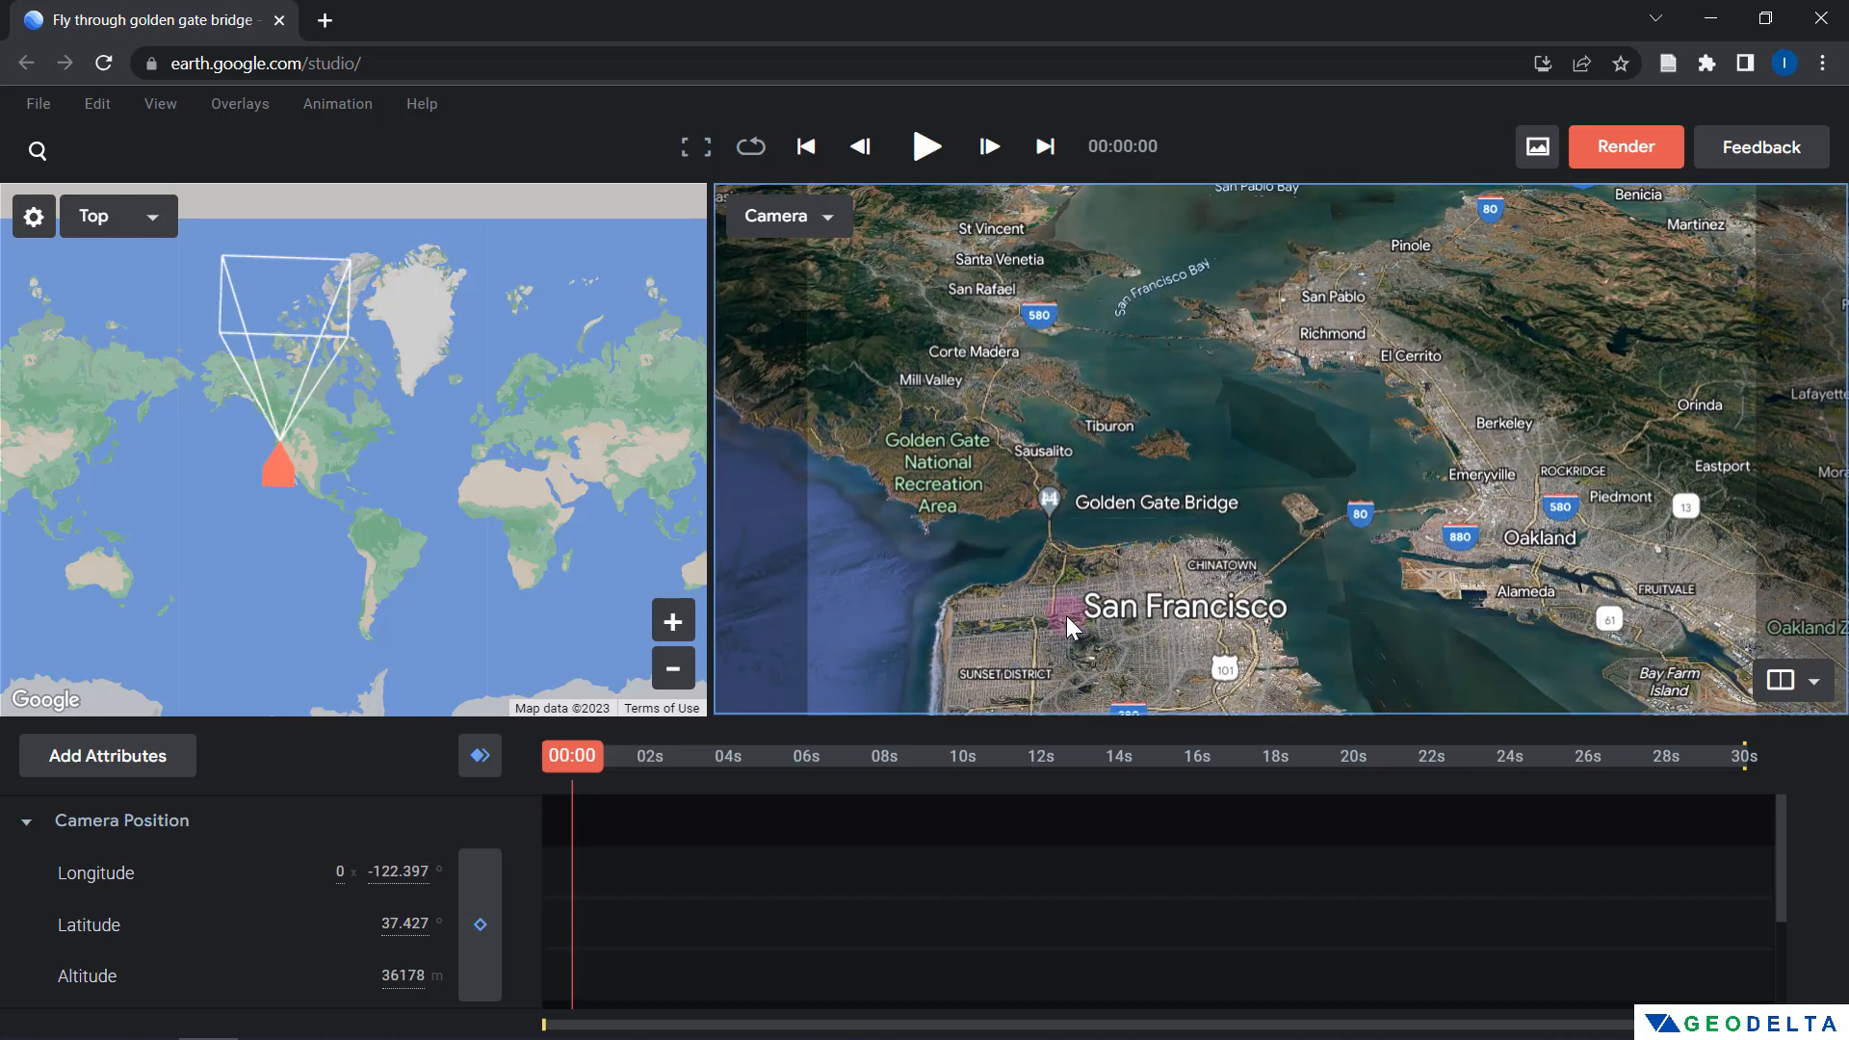
{"action": "scroll", "coordinate": [1067, 618], "scroll_direction": "up", "scroll_amount": 5}
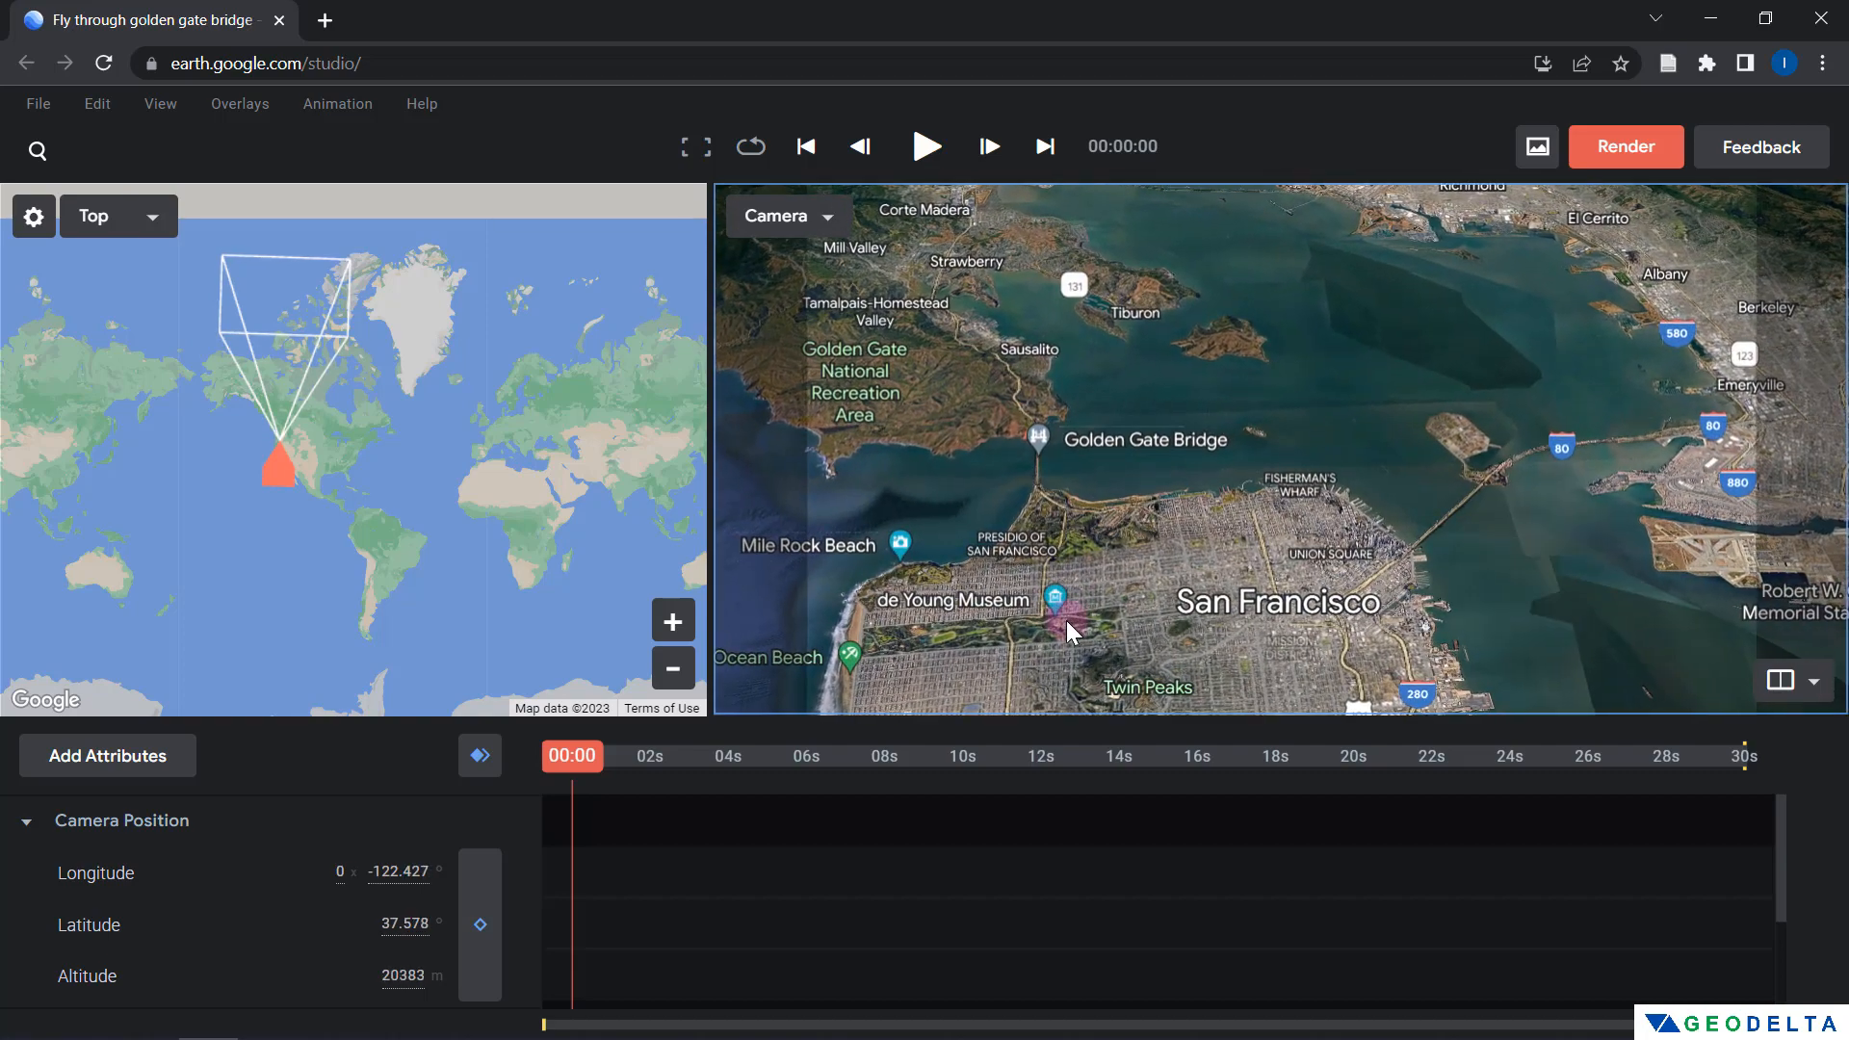
{"action": "scroll", "coordinate": [1067, 622], "scroll_direction": "down", "scroll_amount": 5}
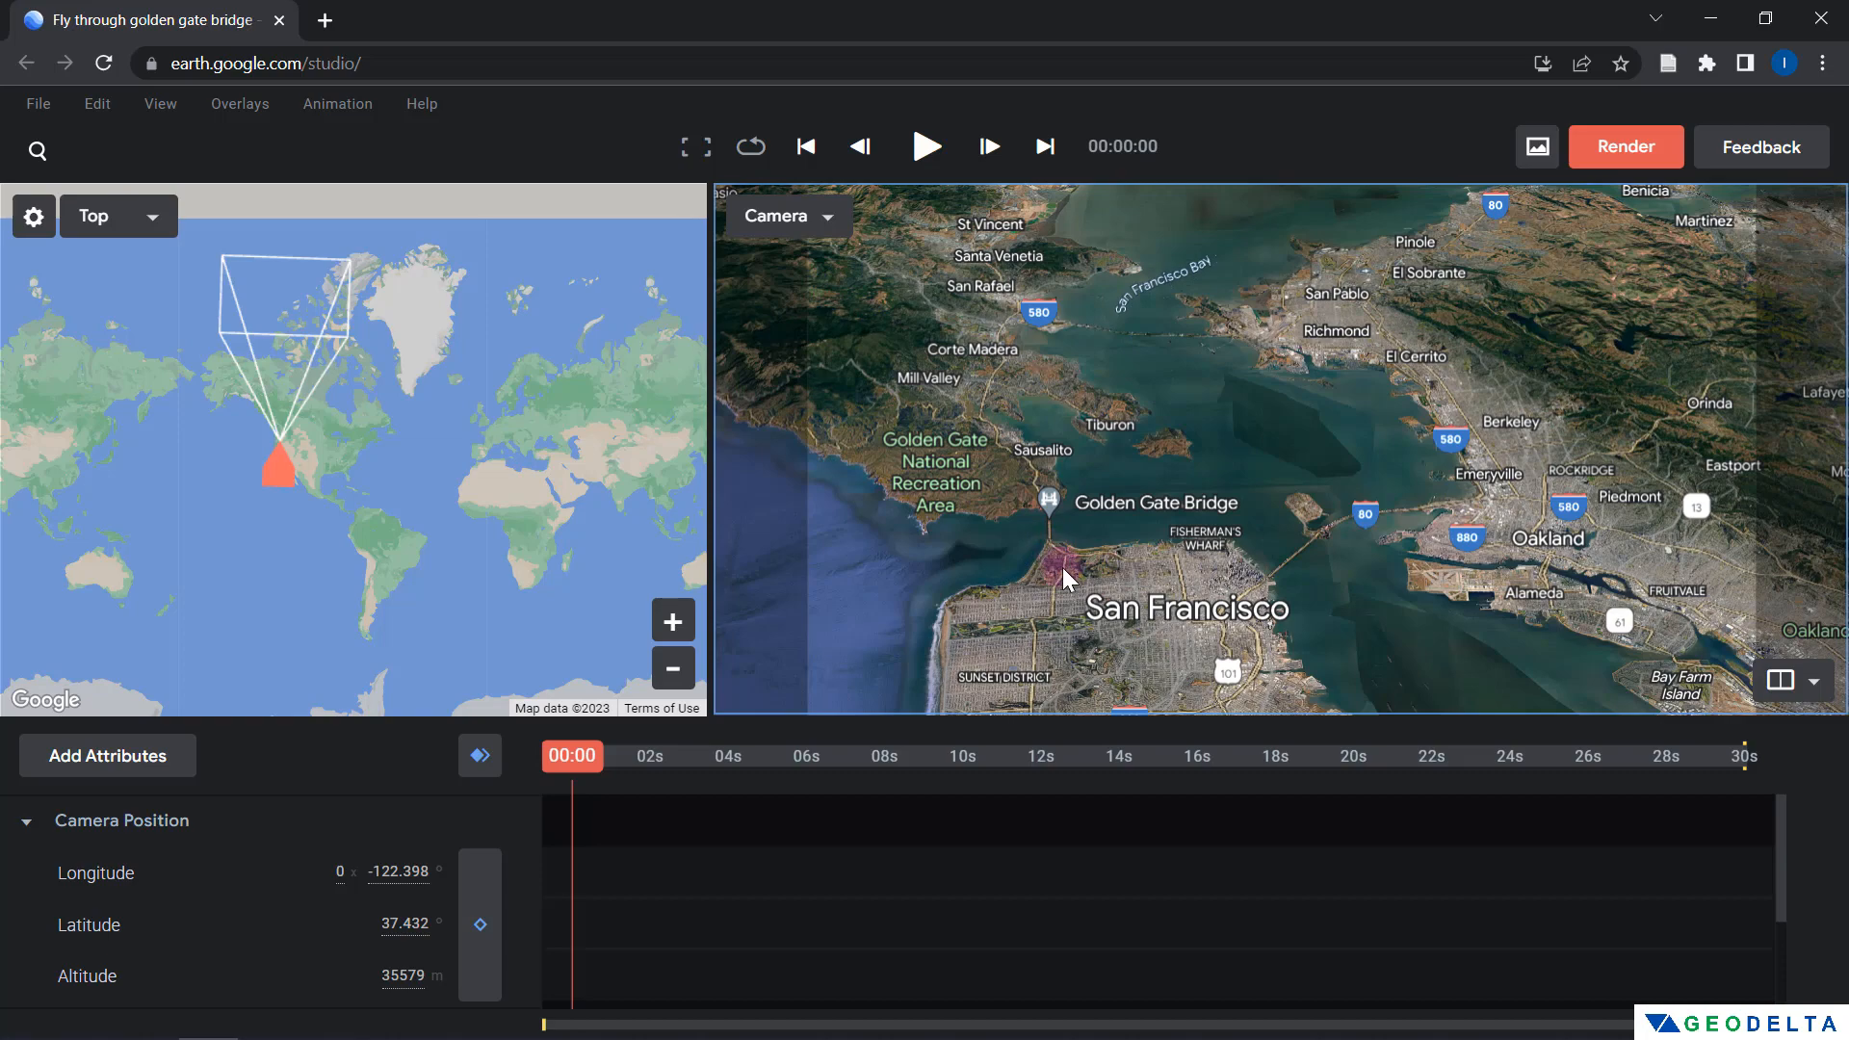
{"action": "left_click_drag", "start_coordinate": [1064, 576], "coordinate": [1284, 537]}
{"action": "scroll", "coordinate": [1053, 589], "scroll_direction": "up", "scroll_amount": 5}
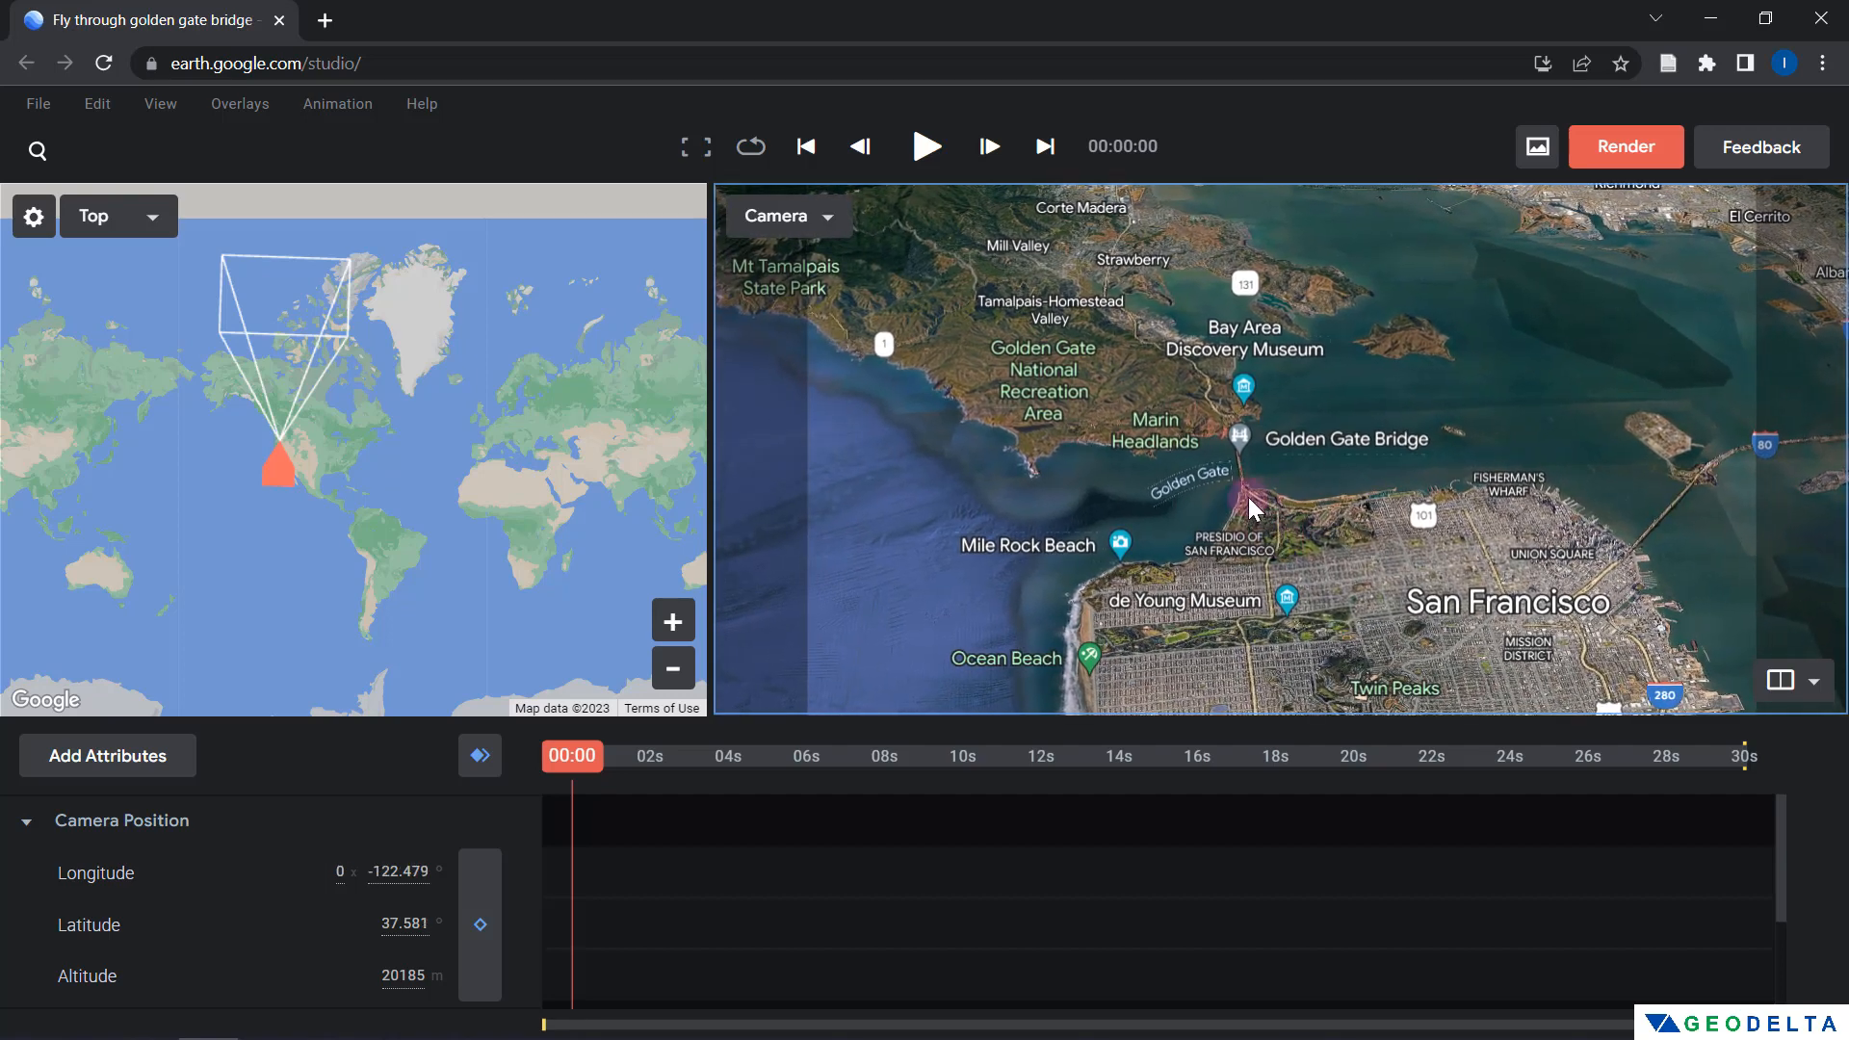
{"action": "middle_click_drag", "start_coordinate": [1249, 498], "coordinate": [1254, 524]}
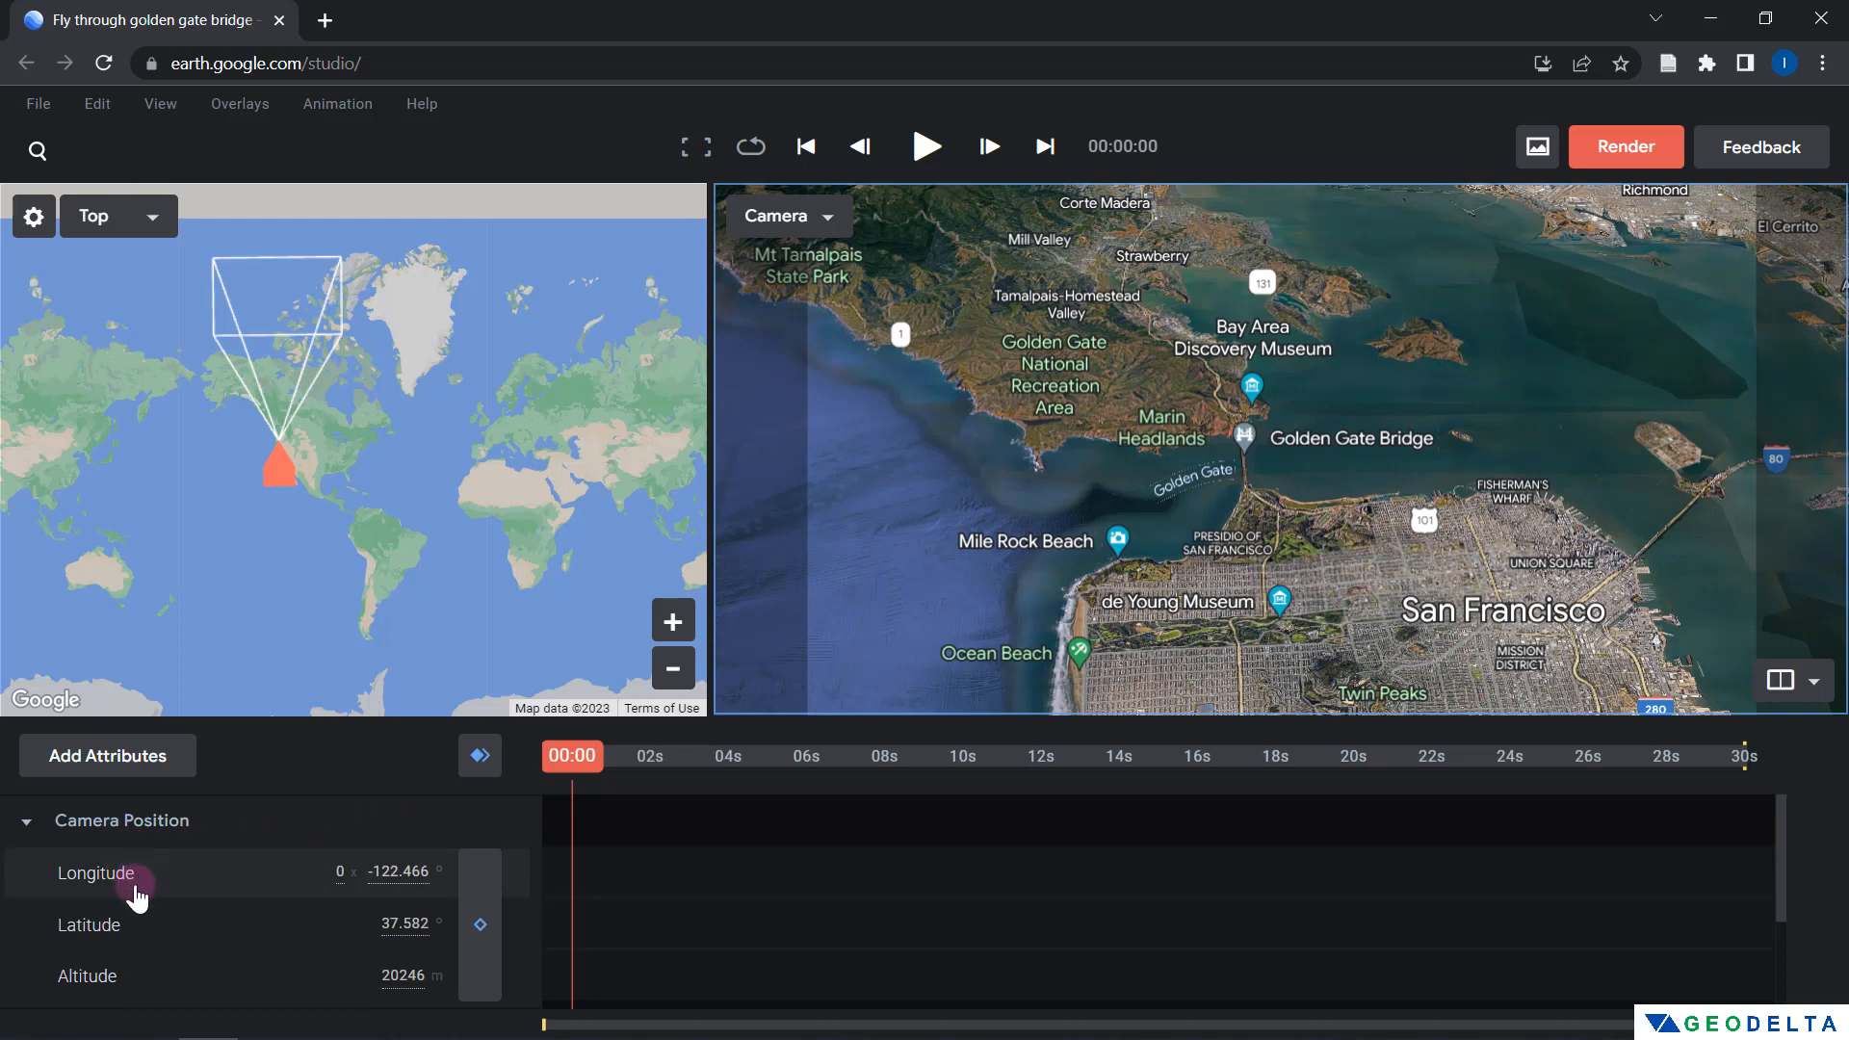
Refine the opening shot to latitude 37.566, about 18,397 m altitude and 57.758° tilt, and keyframe all camera attributes at 00:00
{"action": "scroll", "coordinate": [137, 896], "scroll_direction": "down", "scroll_amount": 1}
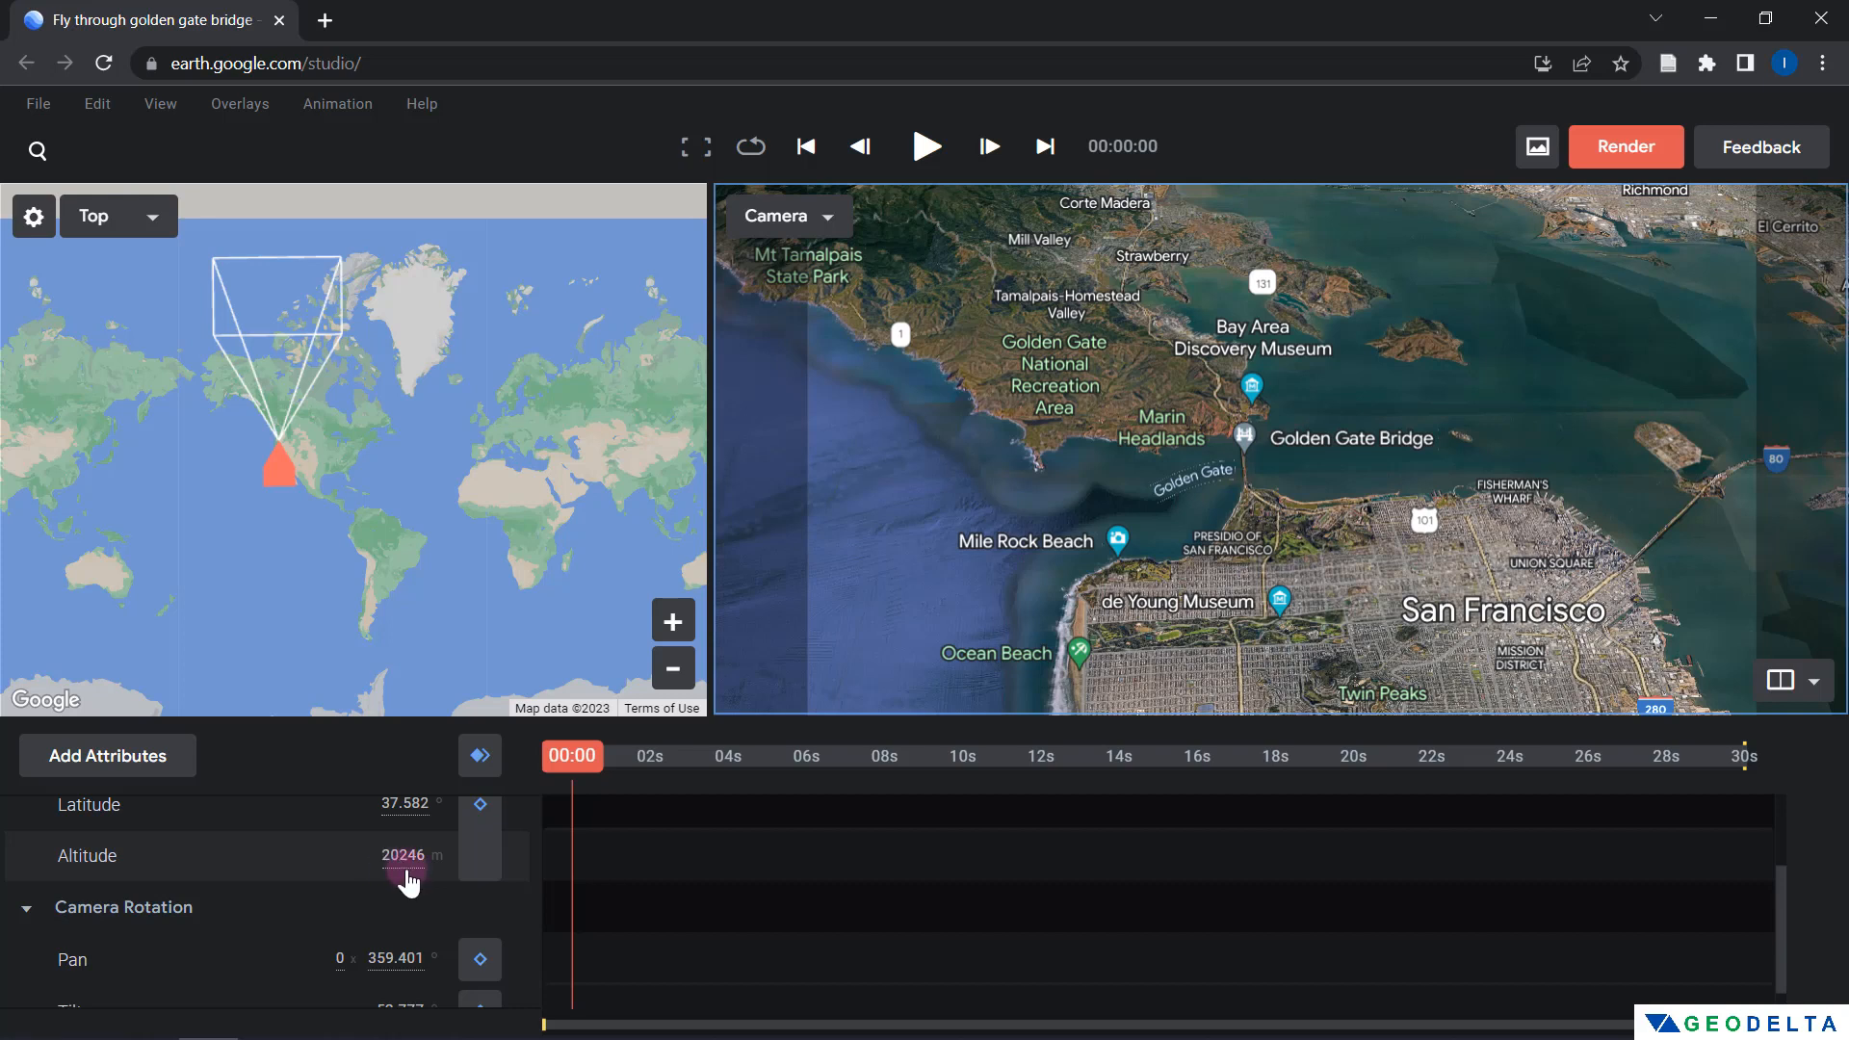
{"action": "scroll", "coordinate": [408, 881], "scroll_direction": "down", "scroll_amount": 1}
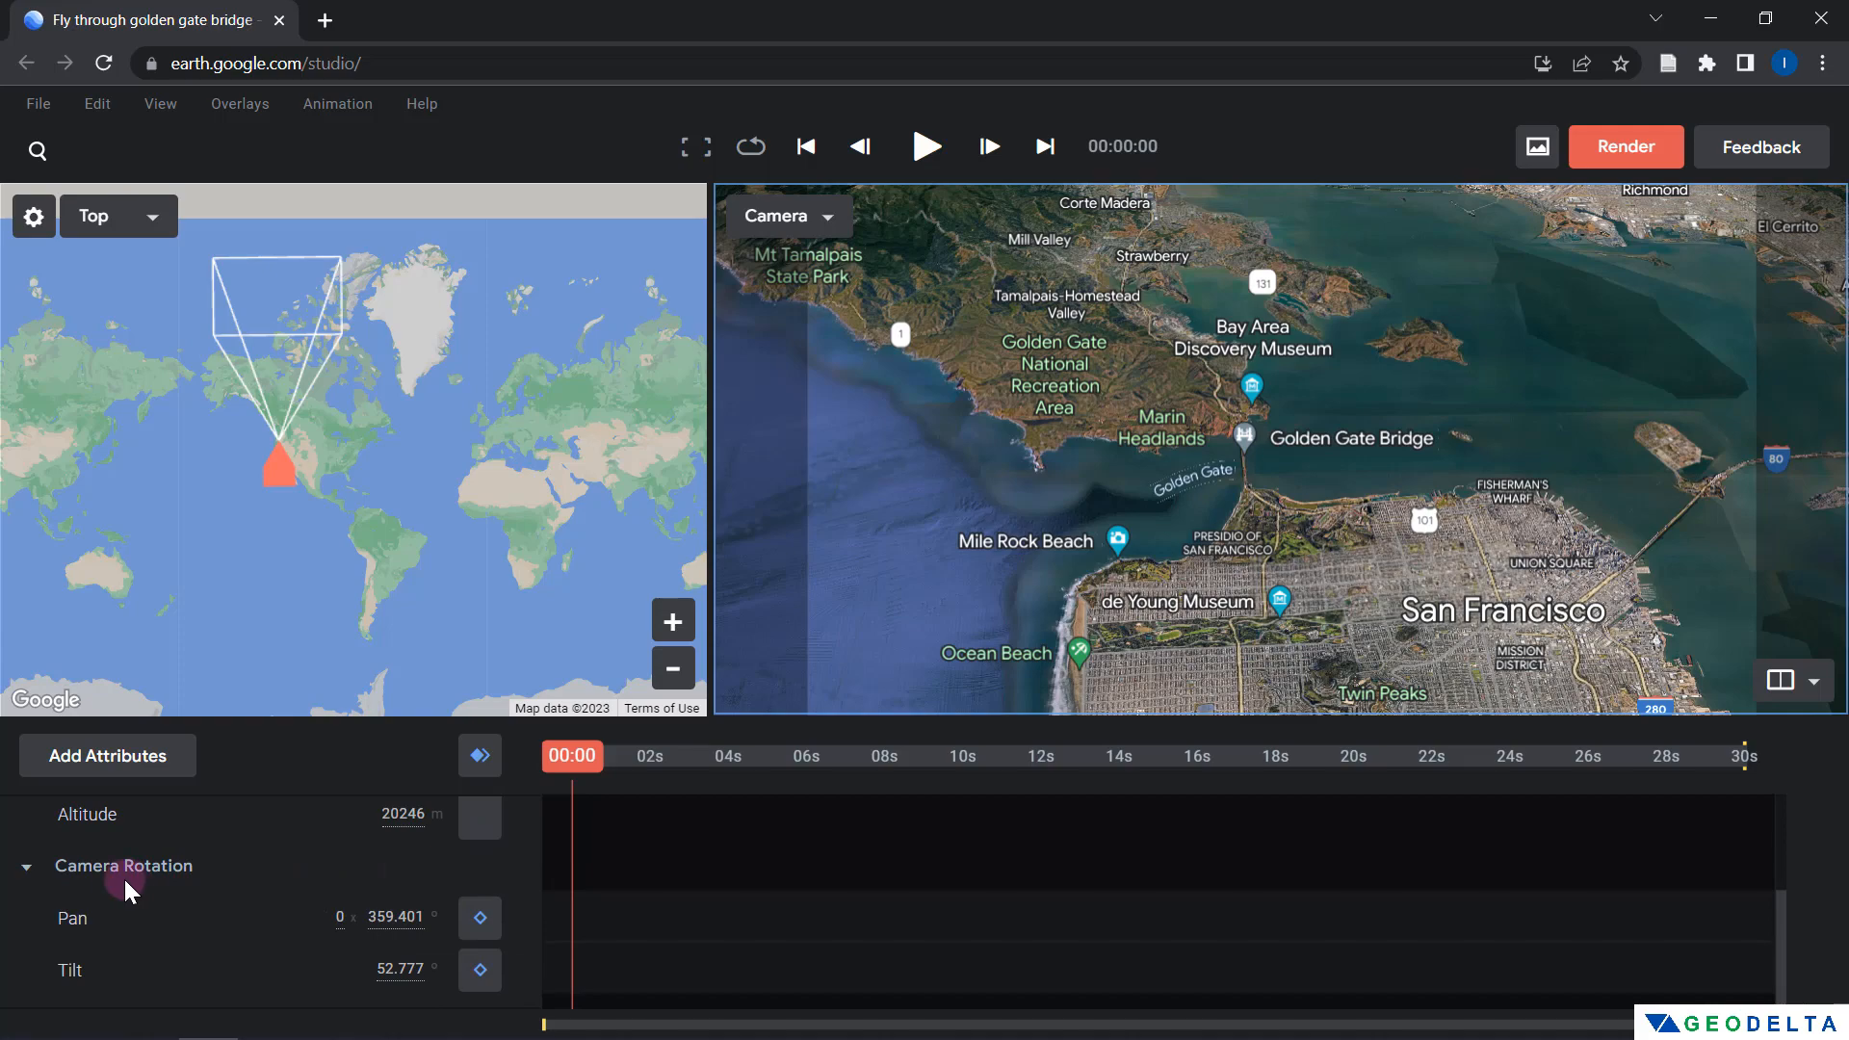
{"action": "middle_click_drag", "start_coordinate": [1252, 652], "coordinate": [1222, 671]}
{"action": "scroll", "coordinate": [395, 960], "scroll_direction": "up", "scroll_amount": 4}
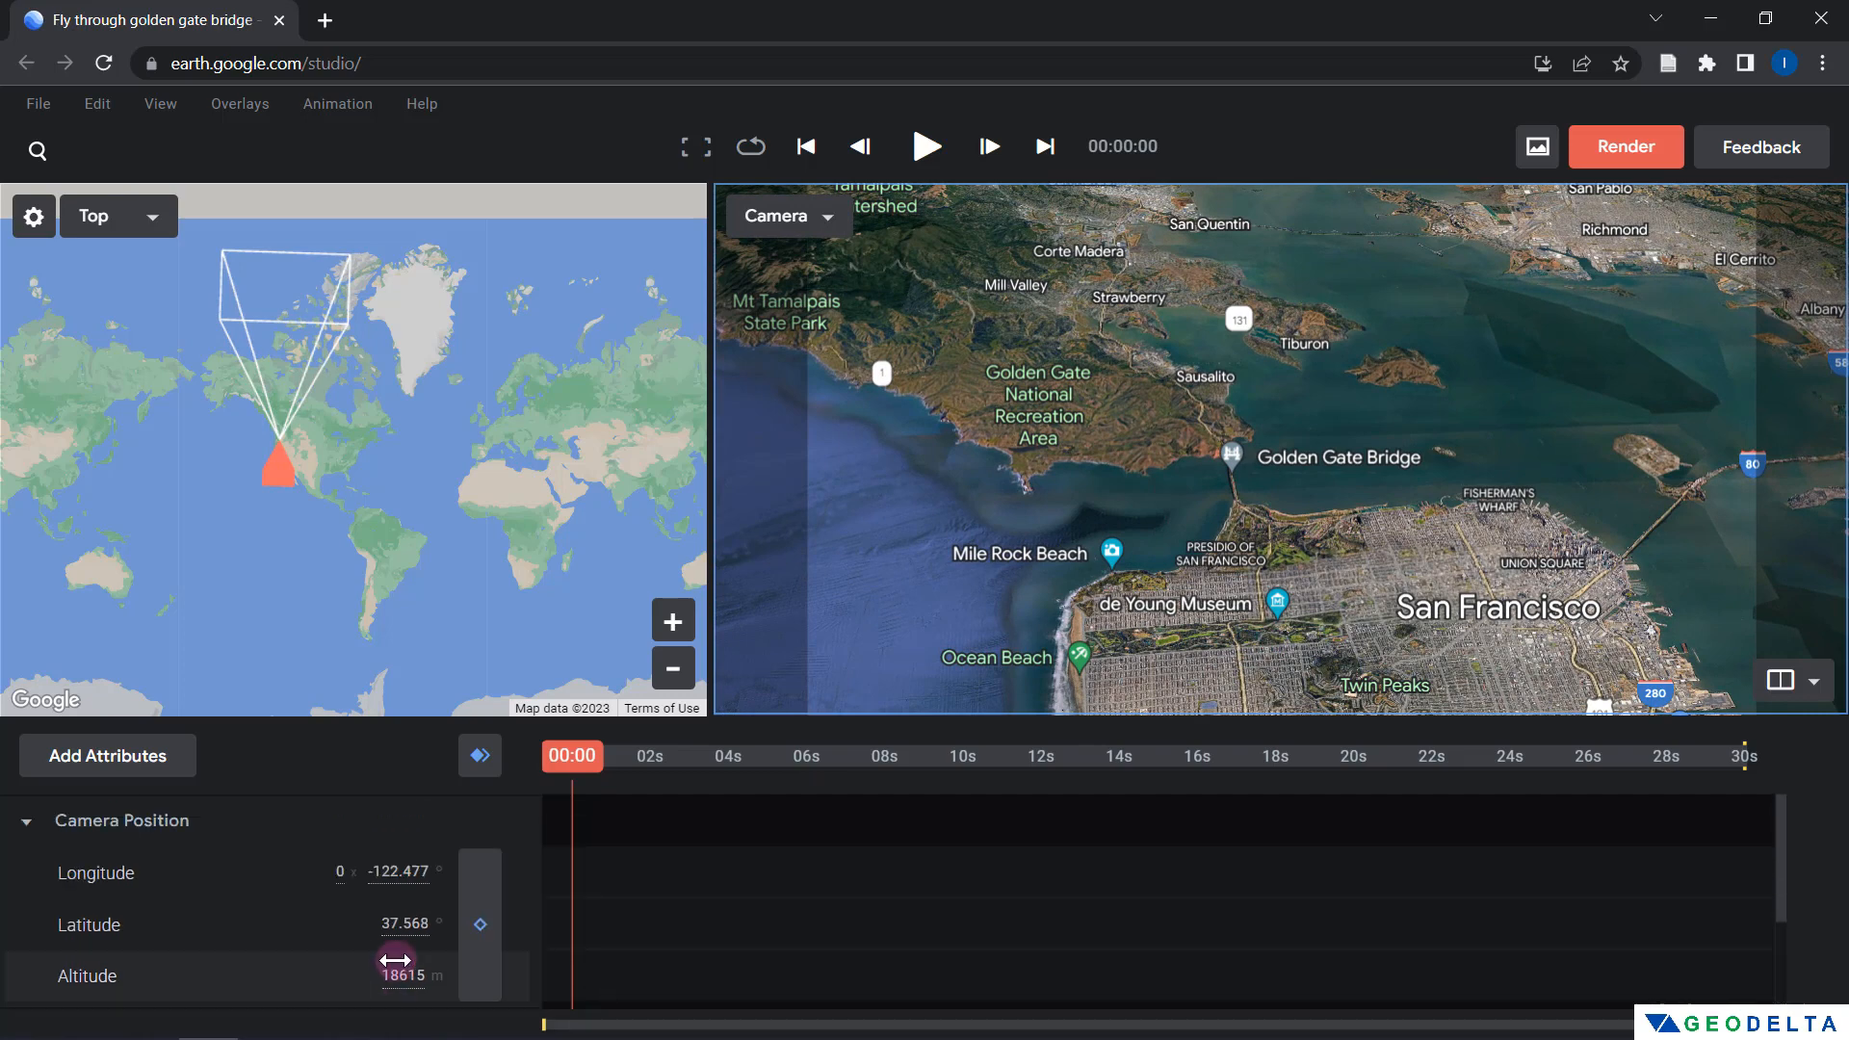
{"action": "scroll", "coordinate": [399, 968], "scroll_direction": "down", "scroll_amount": 3}
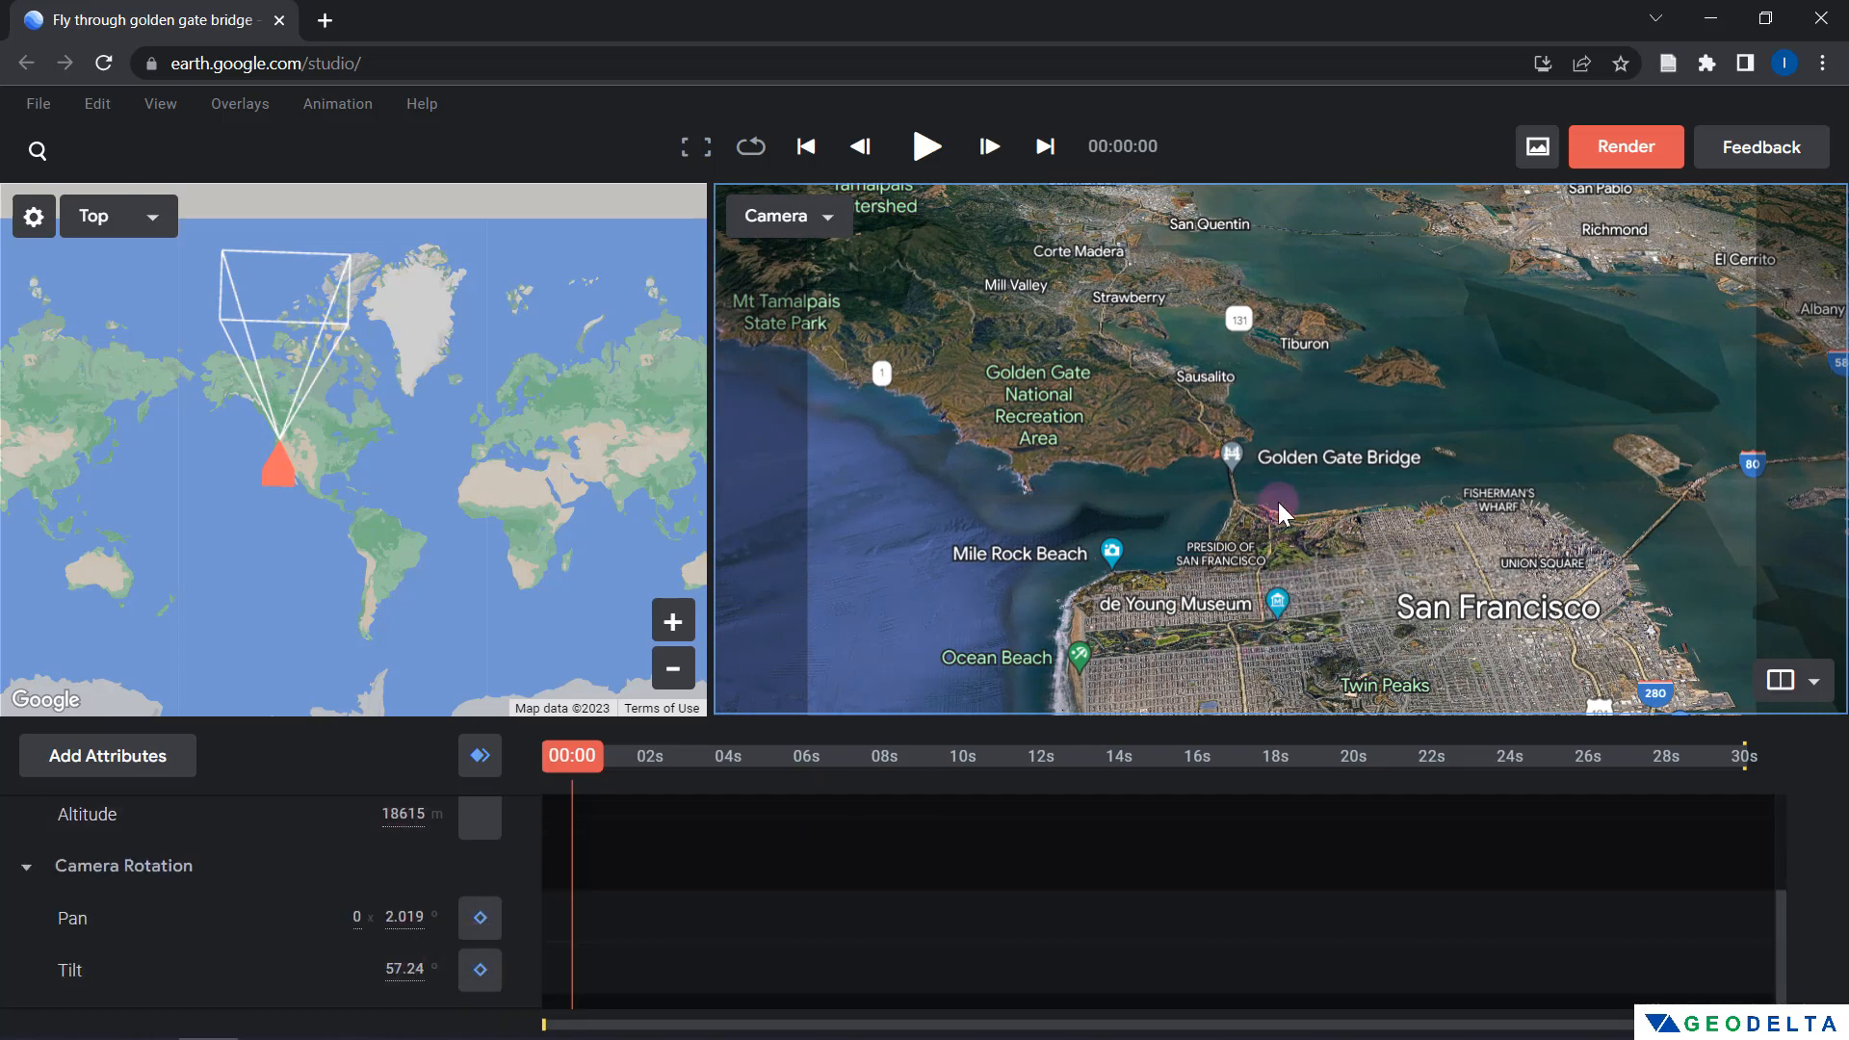
{"action": "left_click_drag", "start_coordinate": [1292, 491], "coordinate": [1302, 487]}
{"action": "middle_click_drag", "start_coordinate": [1311, 586], "coordinate": [1301, 585]}
{"action": "middle_click_drag", "start_coordinate": [1148, 439], "coordinate": [1152, 442]}
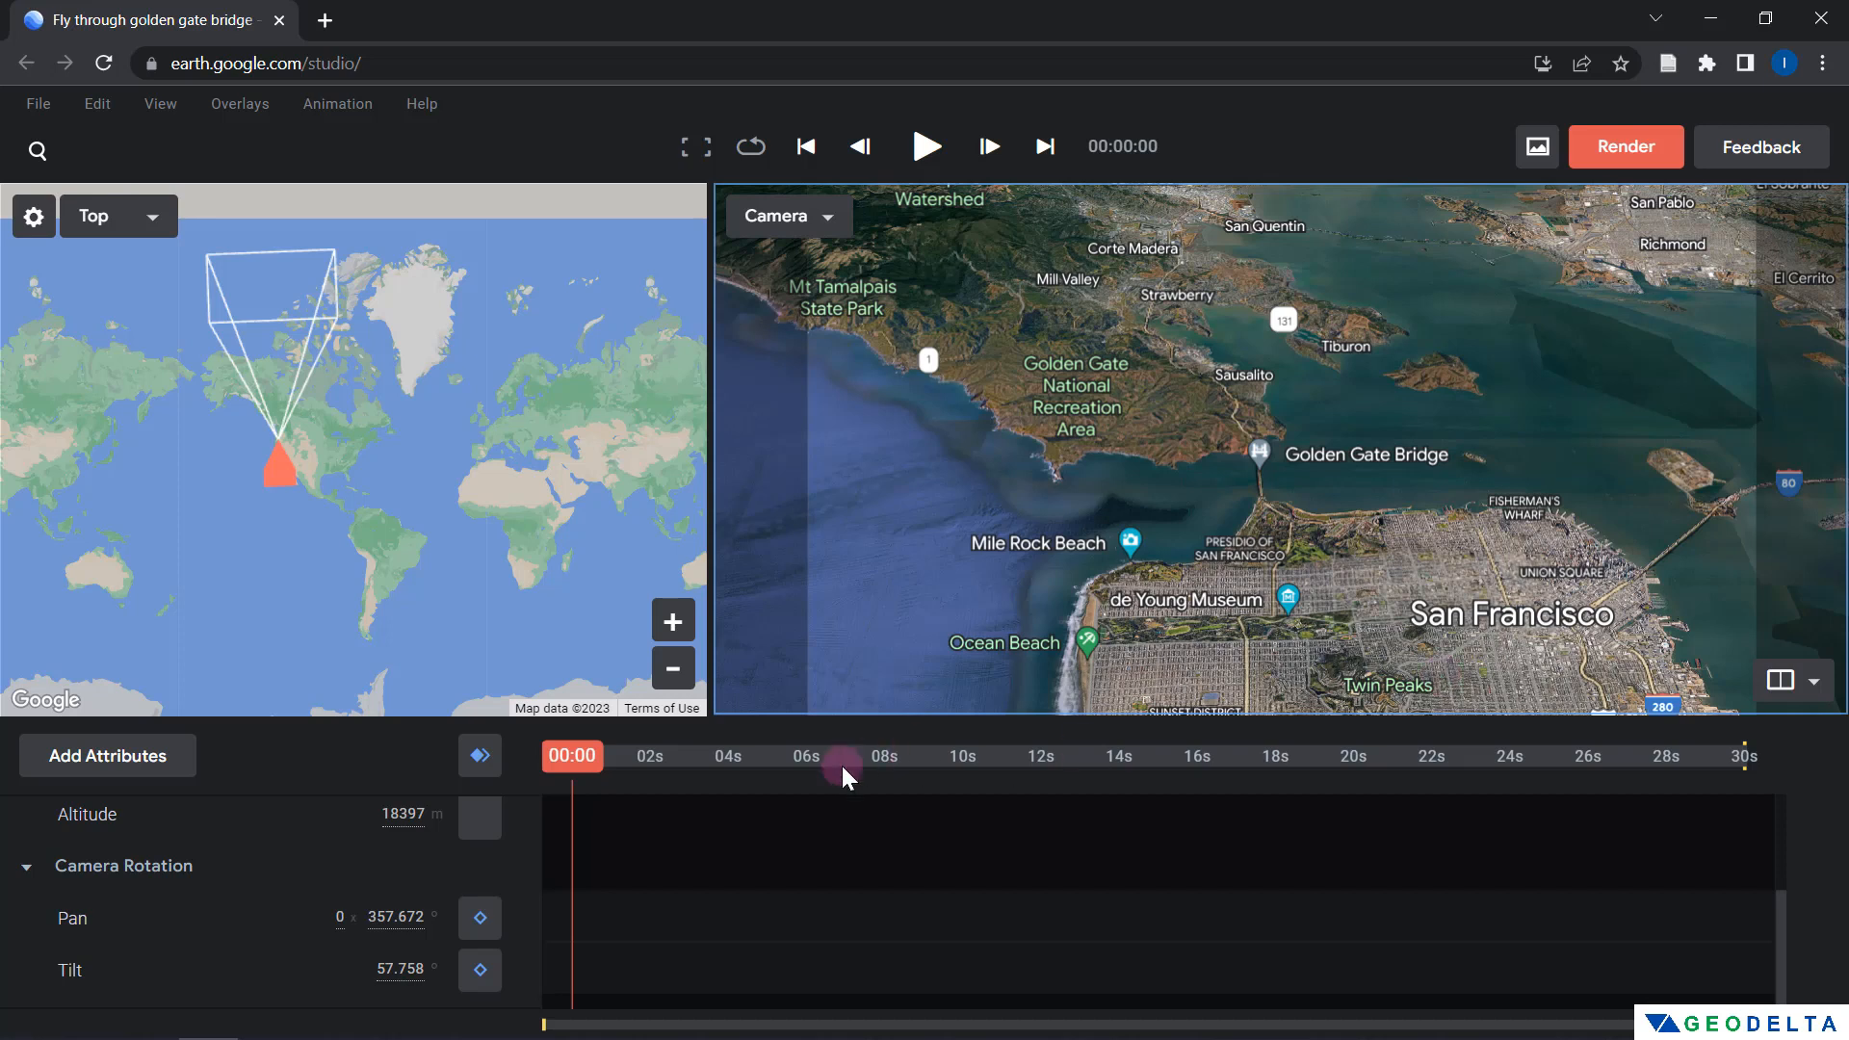
{"action": "left_click", "coordinate": [485, 763]}
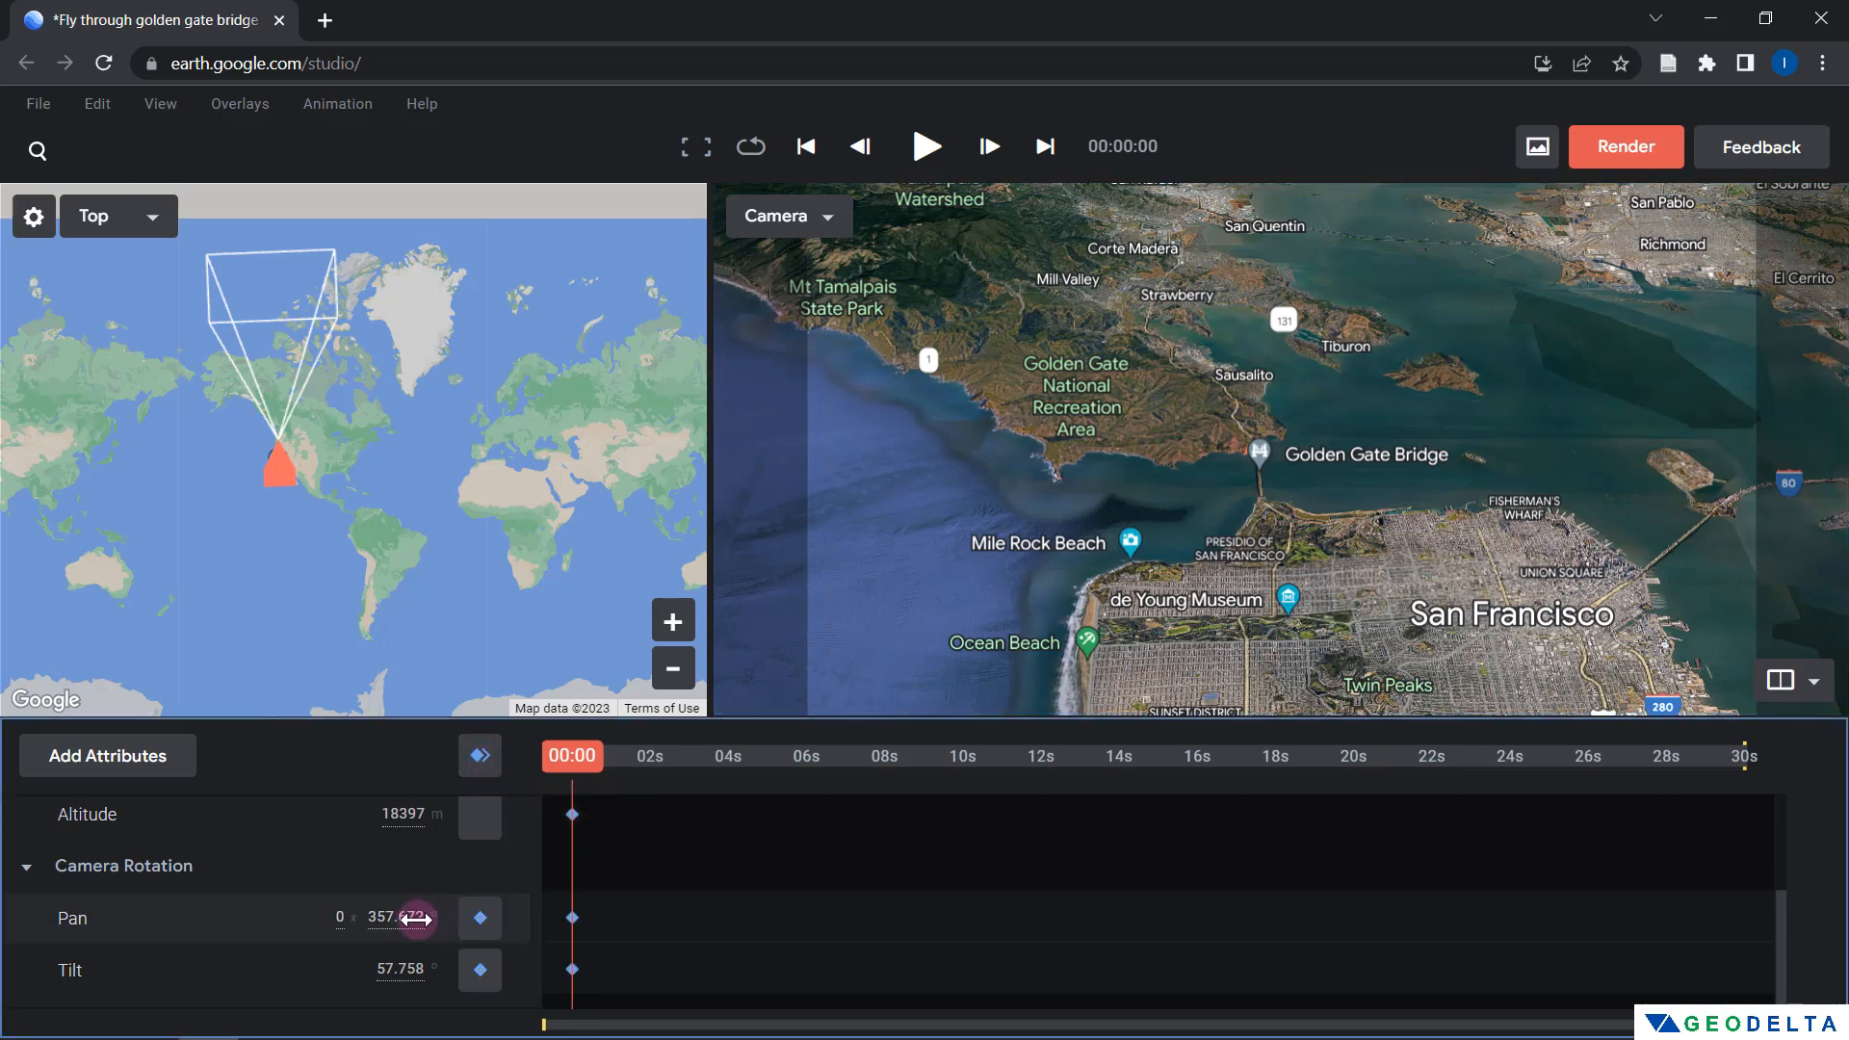
{"action": "scroll", "coordinate": [404, 954], "scroll_direction": "up", "scroll_amount": 3}
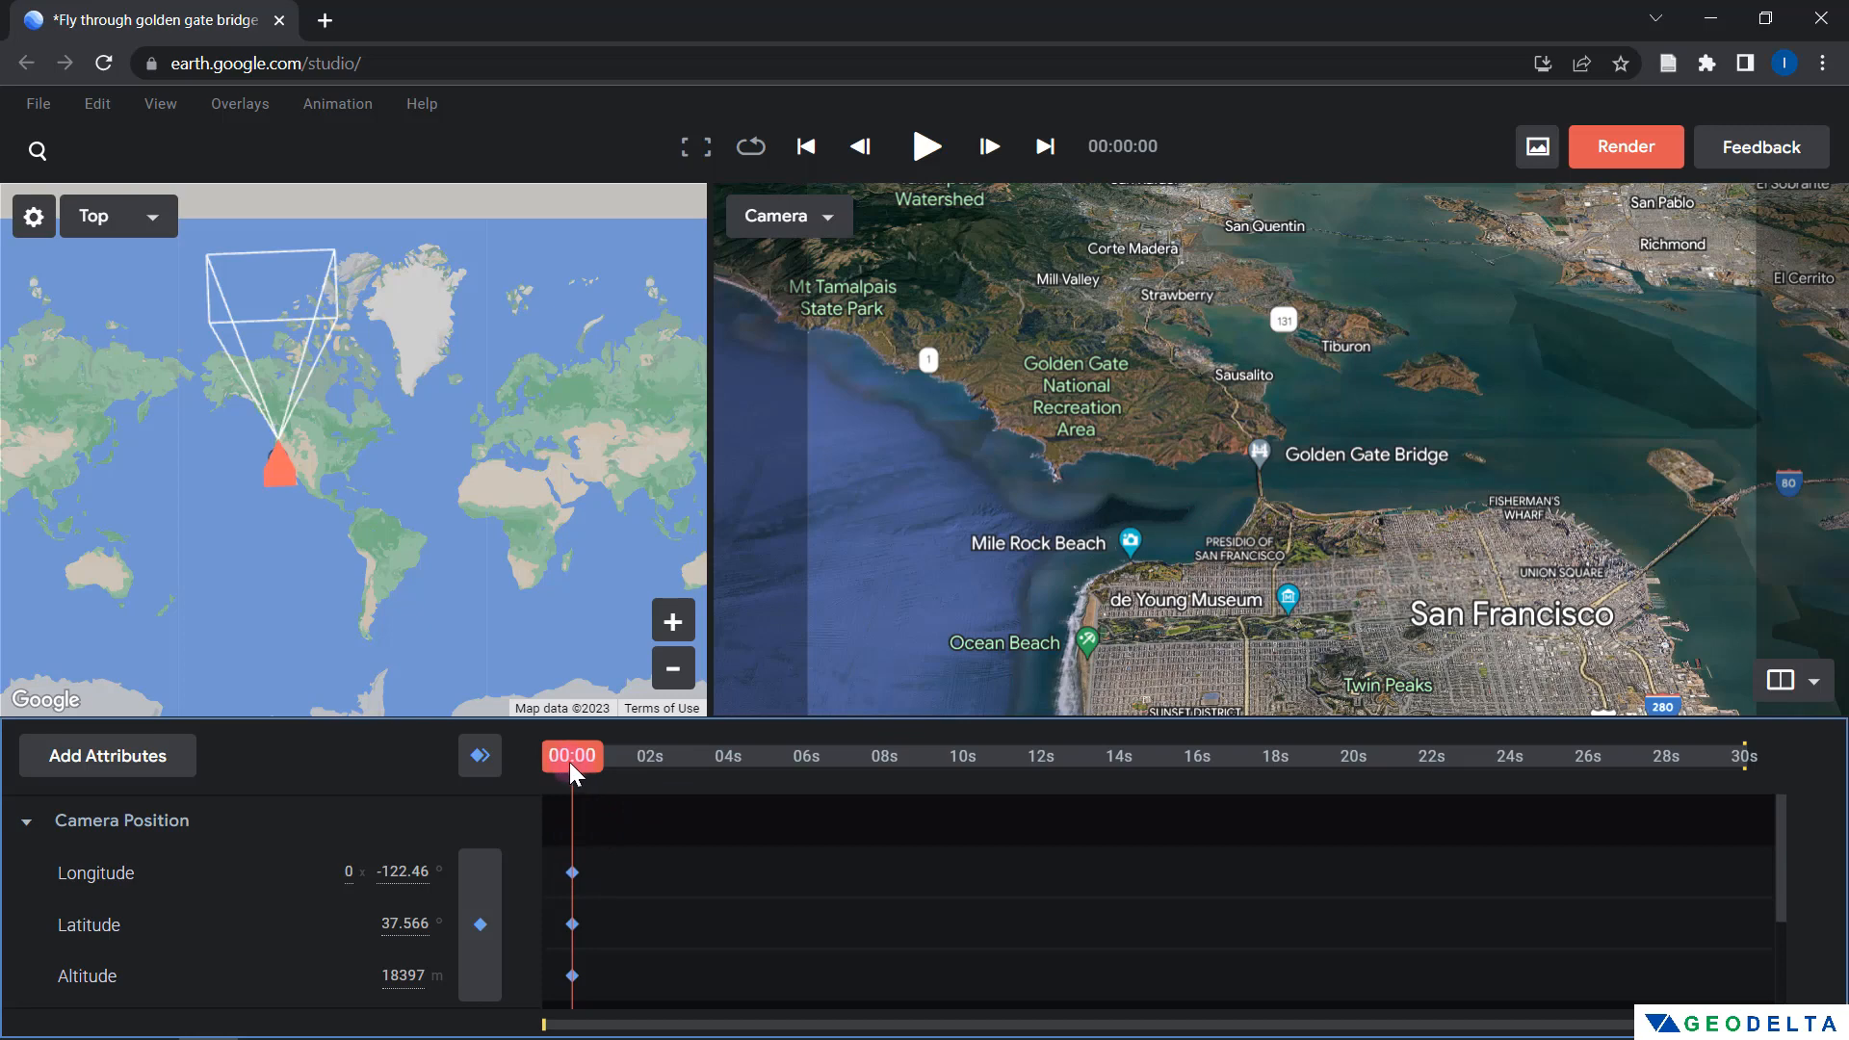
Move the playhead to 14:23 and bring the camera down to about 470 m over the bridge's northern end
{"action": "left_click_drag", "start_coordinate": [567, 761], "coordinate": [1150, 777]}
{"action": "scroll", "coordinate": [1233, 578], "scroll_direction": "up", "scroll_amount": 10}
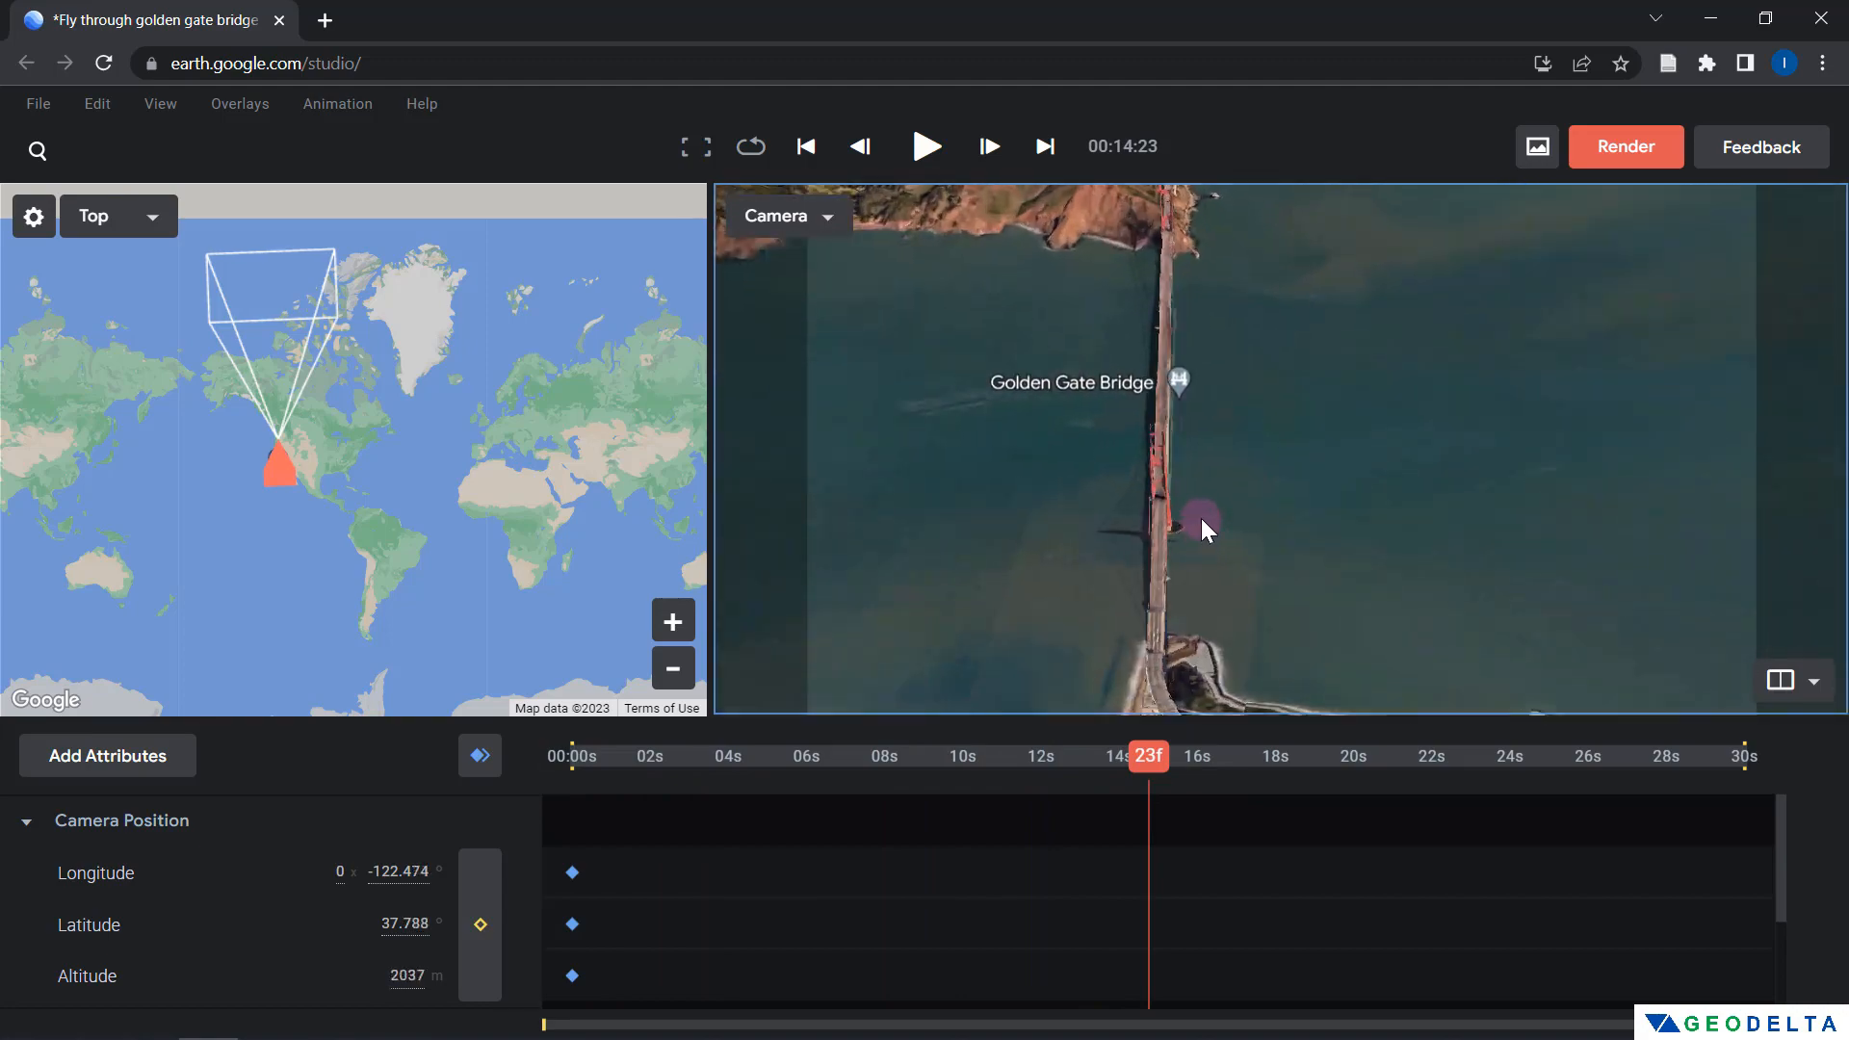
{"action": "scroll", "coordinate": [1207, 528], "scroll_direction": "up", "scroll_amount": 2}
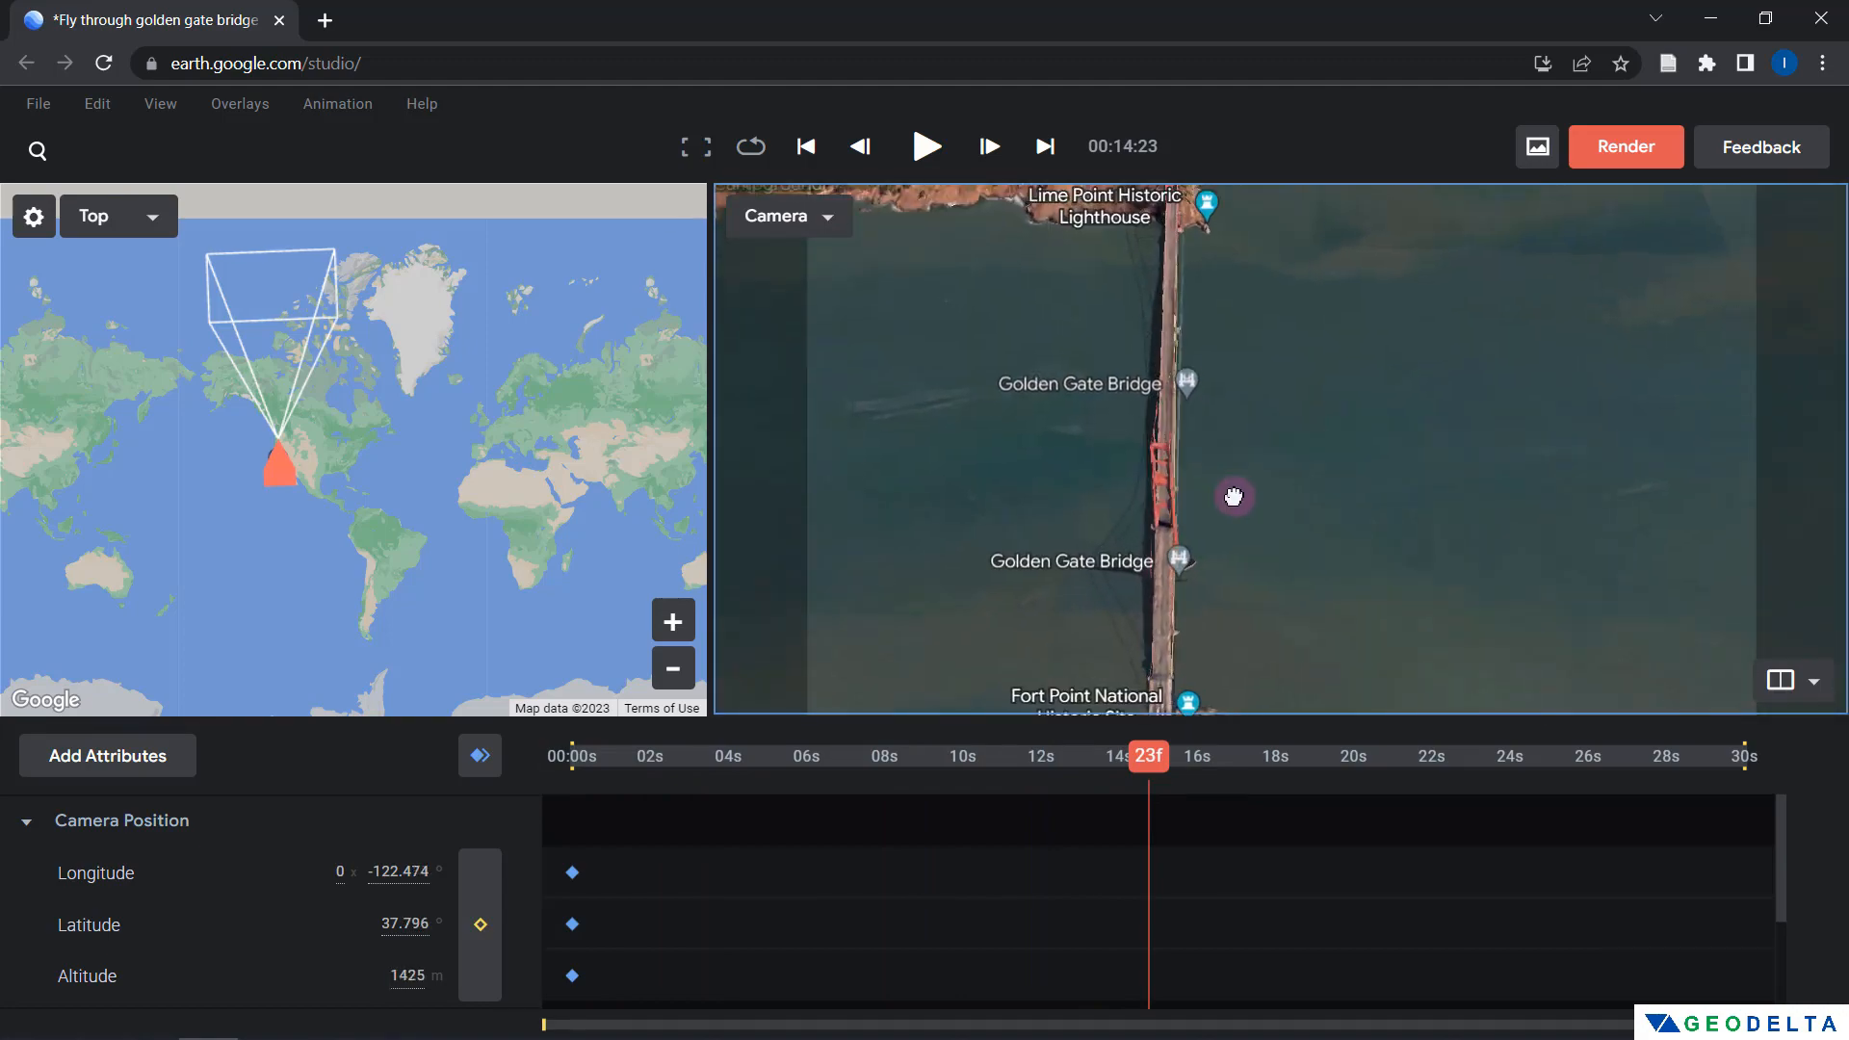
{"action": "left_click_drag", "start_coordinate": [1231, 495], "coordinate": [1286, 650]}
{"action": "left_click_drag", "start_coordinate": [1240, 352], "coordinate": [1210, 590]}
{"action": "left_click_drag", "start_coordinate": [1204, 399], "coordinate": [1197, 491]}
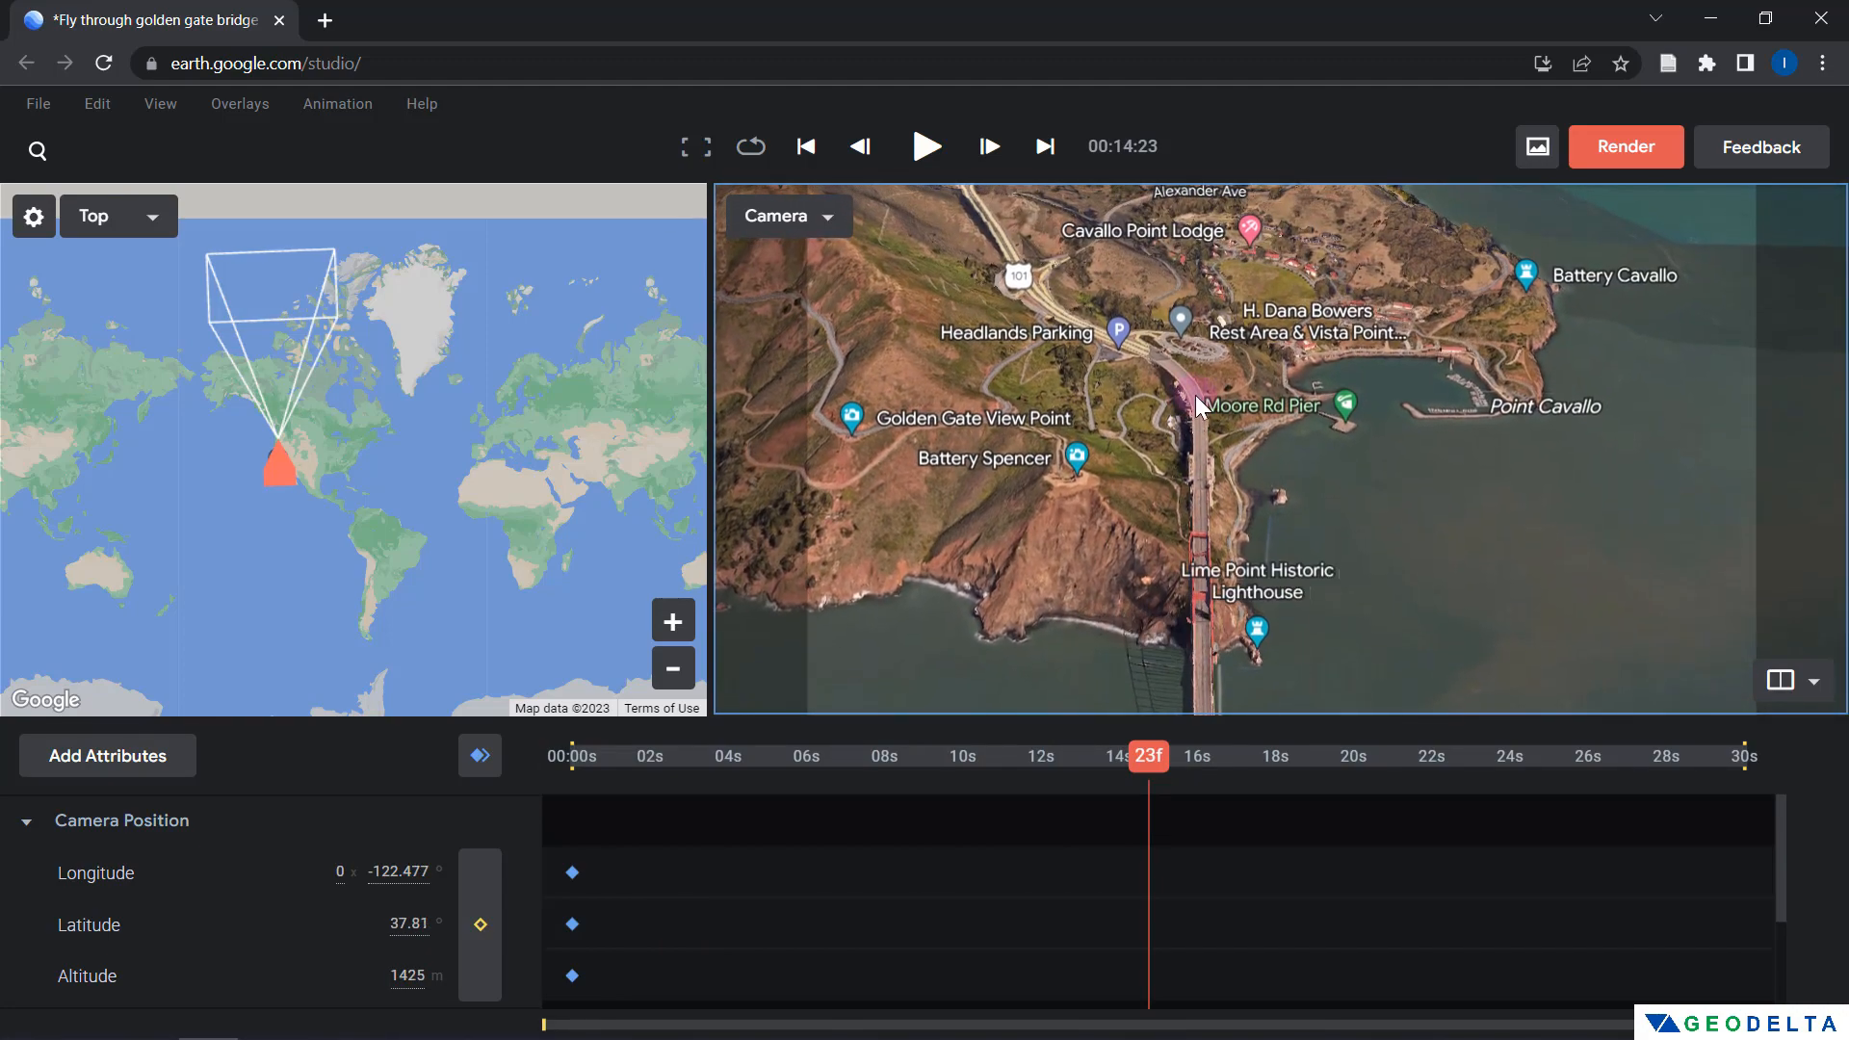
{"action": "scroll", "coordinate": [1206, 406], "scroll_direction": "up", "scroll_amount": 5}
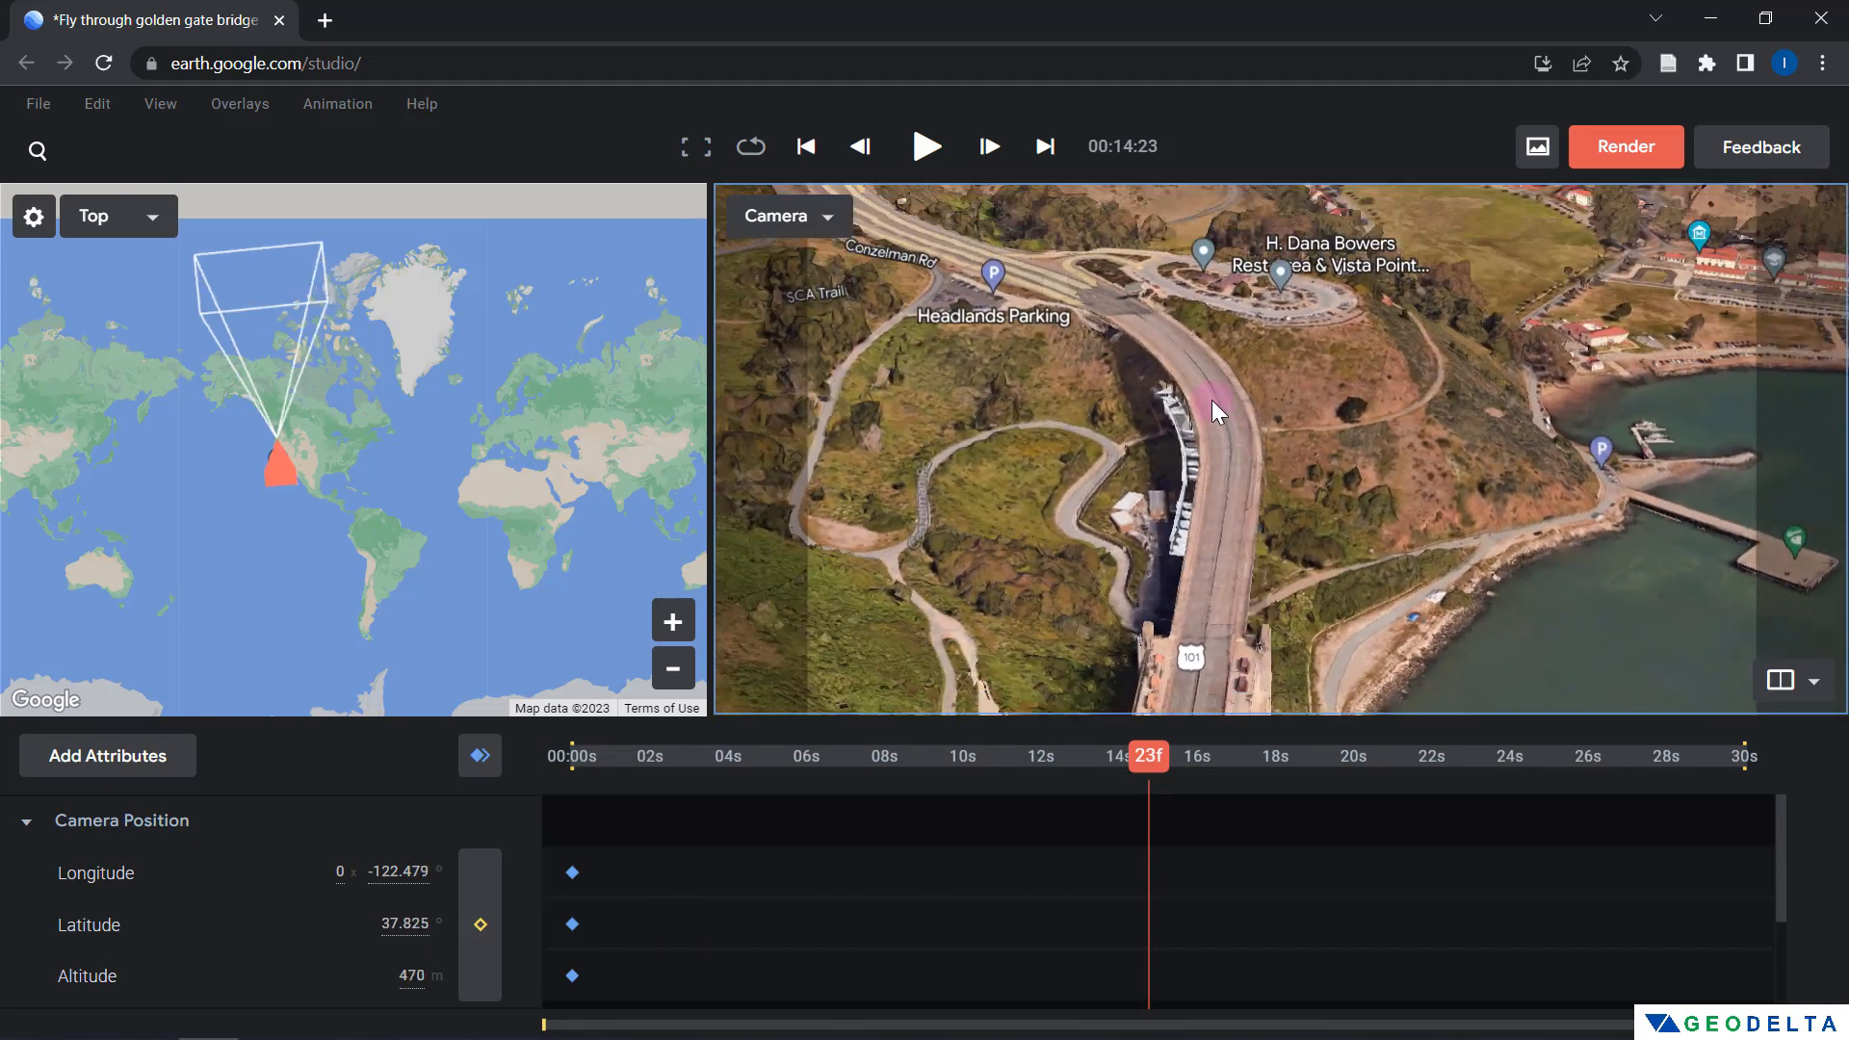
Lower the camera to about 102 m at latitude 37.829, facing the highway and hills horizontally, and keyframe all attributes at 14:23
{"action": "middle_click_drag", "start_coordinate": [1211, 401], "coordinate": [1252, 330]}
{"action": "middle_click_drag", "start_coordinate": [1240, 500], "coordinate": [1250, 422]}
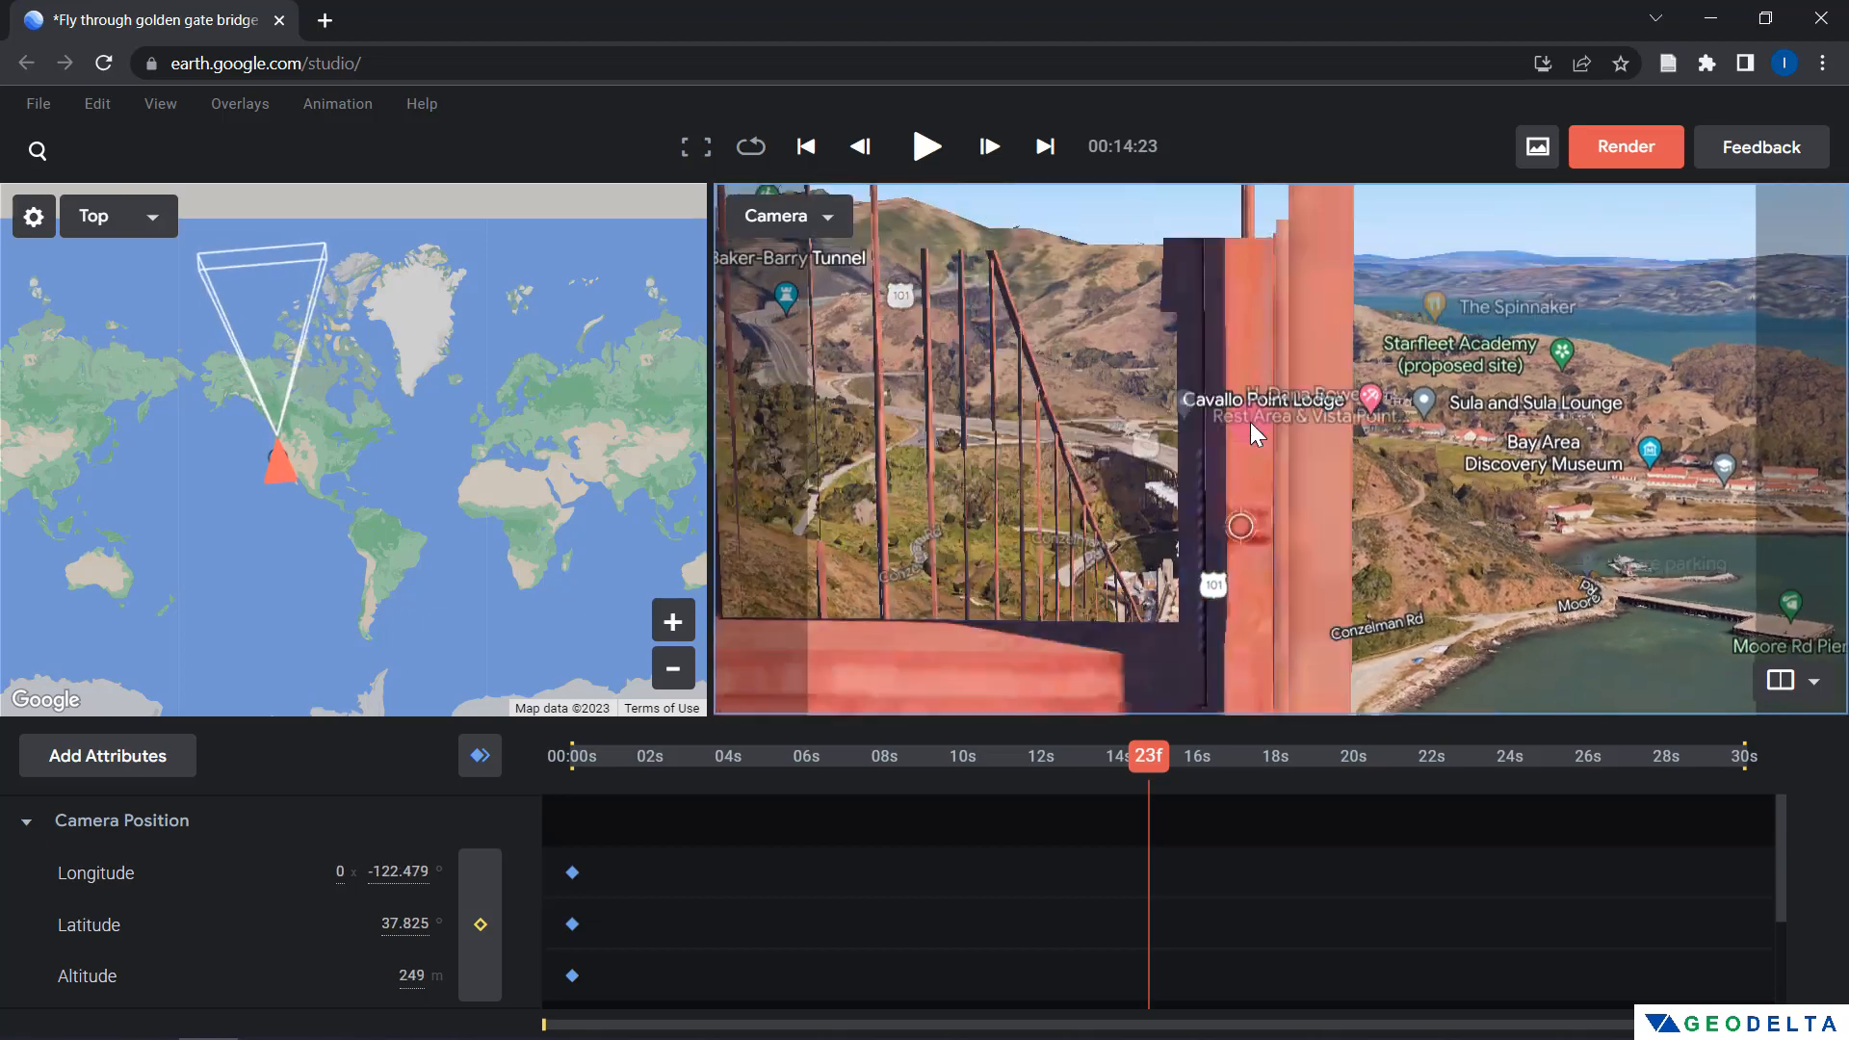
{"action": "left_click_drag", "start_coordinate": [1250, 441], "coordinate": [1246, 557]}
{"action": "middle_click_drag", "start_coordinate": [1245, 557], "coordinate": [1250, 482]}
{"action": "left_click_drag", "start_coordinate": [1250, 480], "coordinate": [1226, 607]}
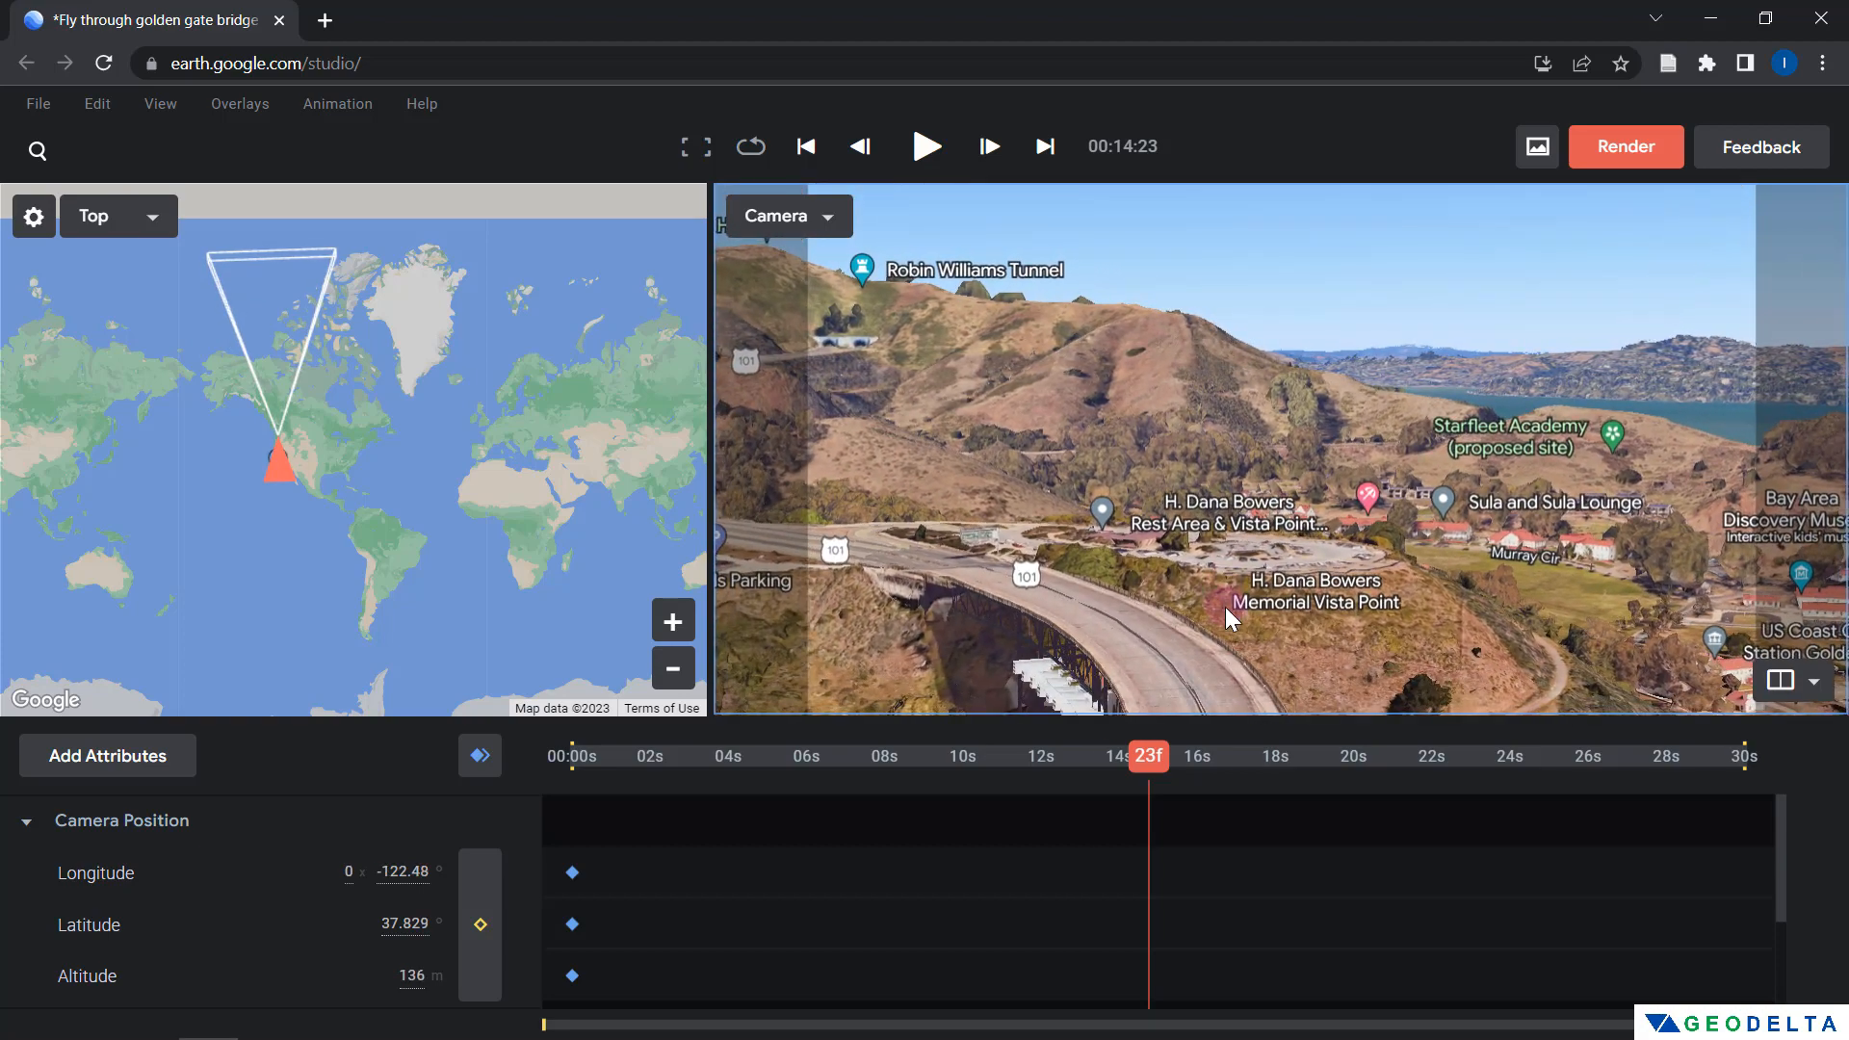
{"action": "middle_click_drag", "start_coordinate": [1225, 606], "coordinate": [1224, 513]}
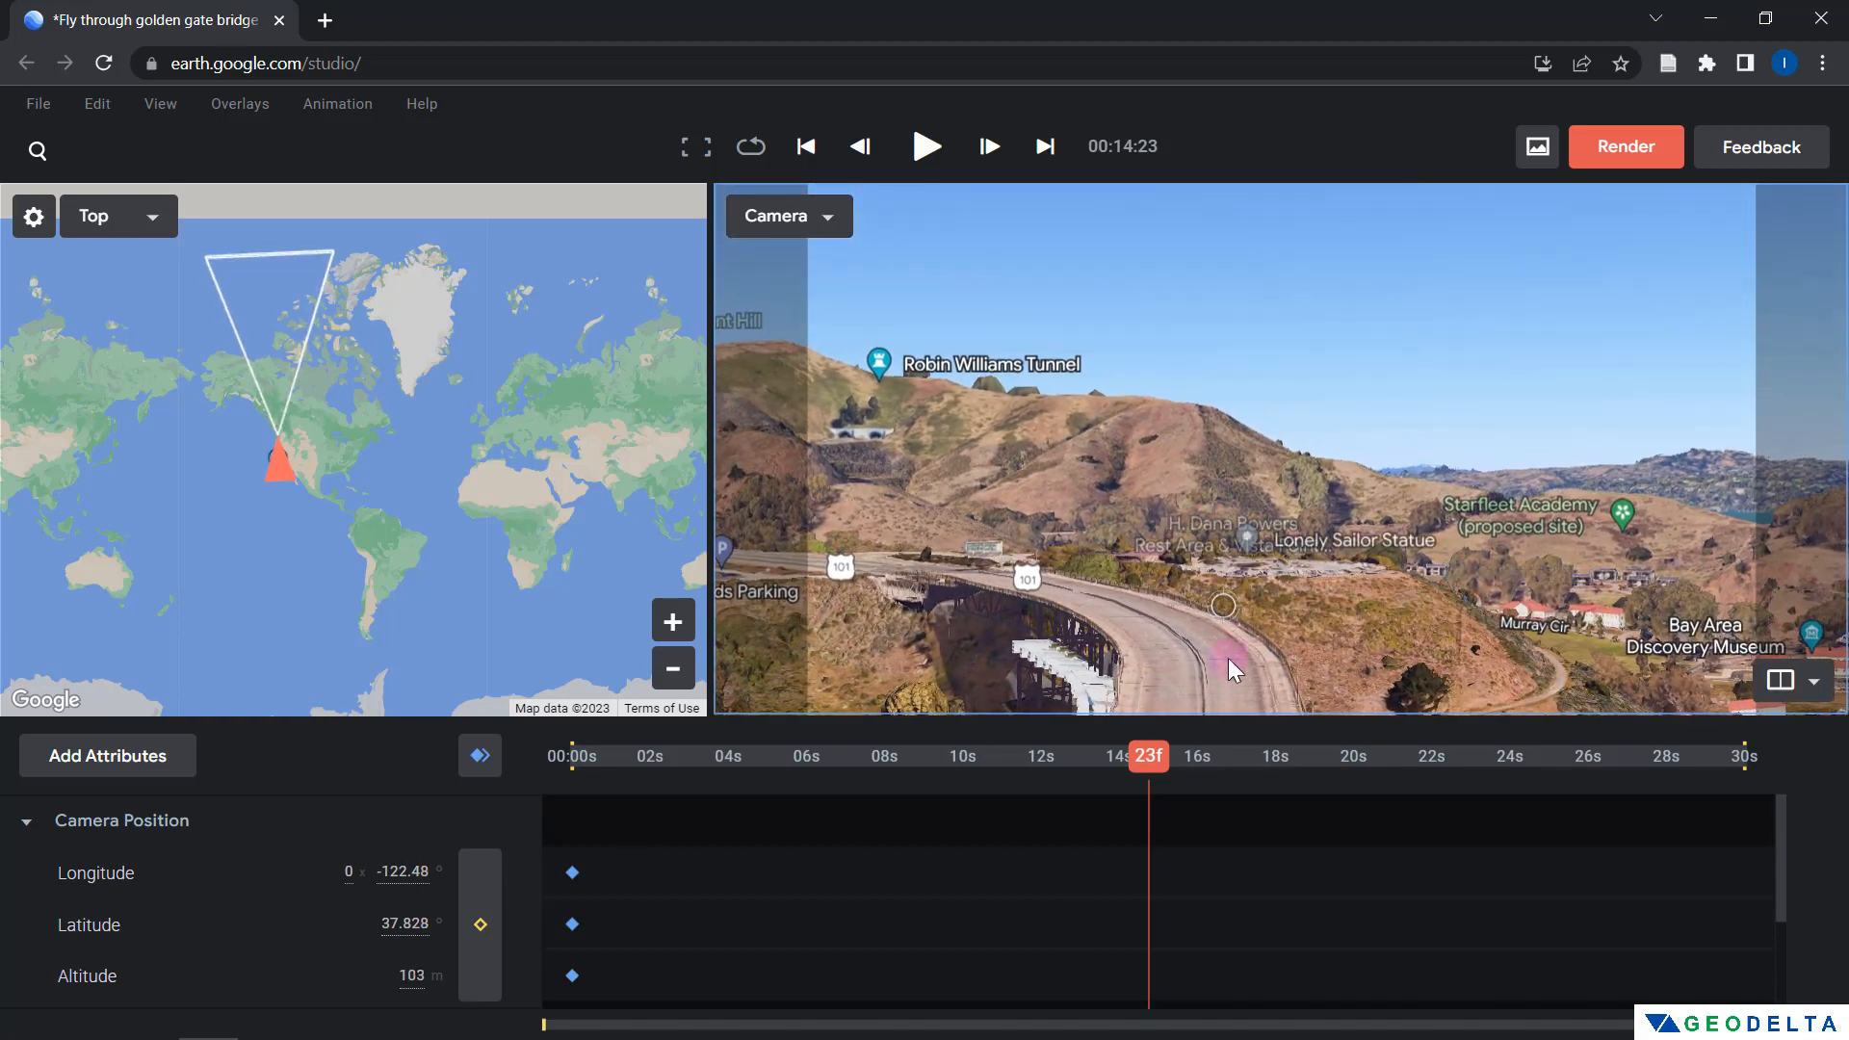
{"action": "left_click_drag", "start_coordinate": [1228, 658], "coordinate": [1163, 685]}
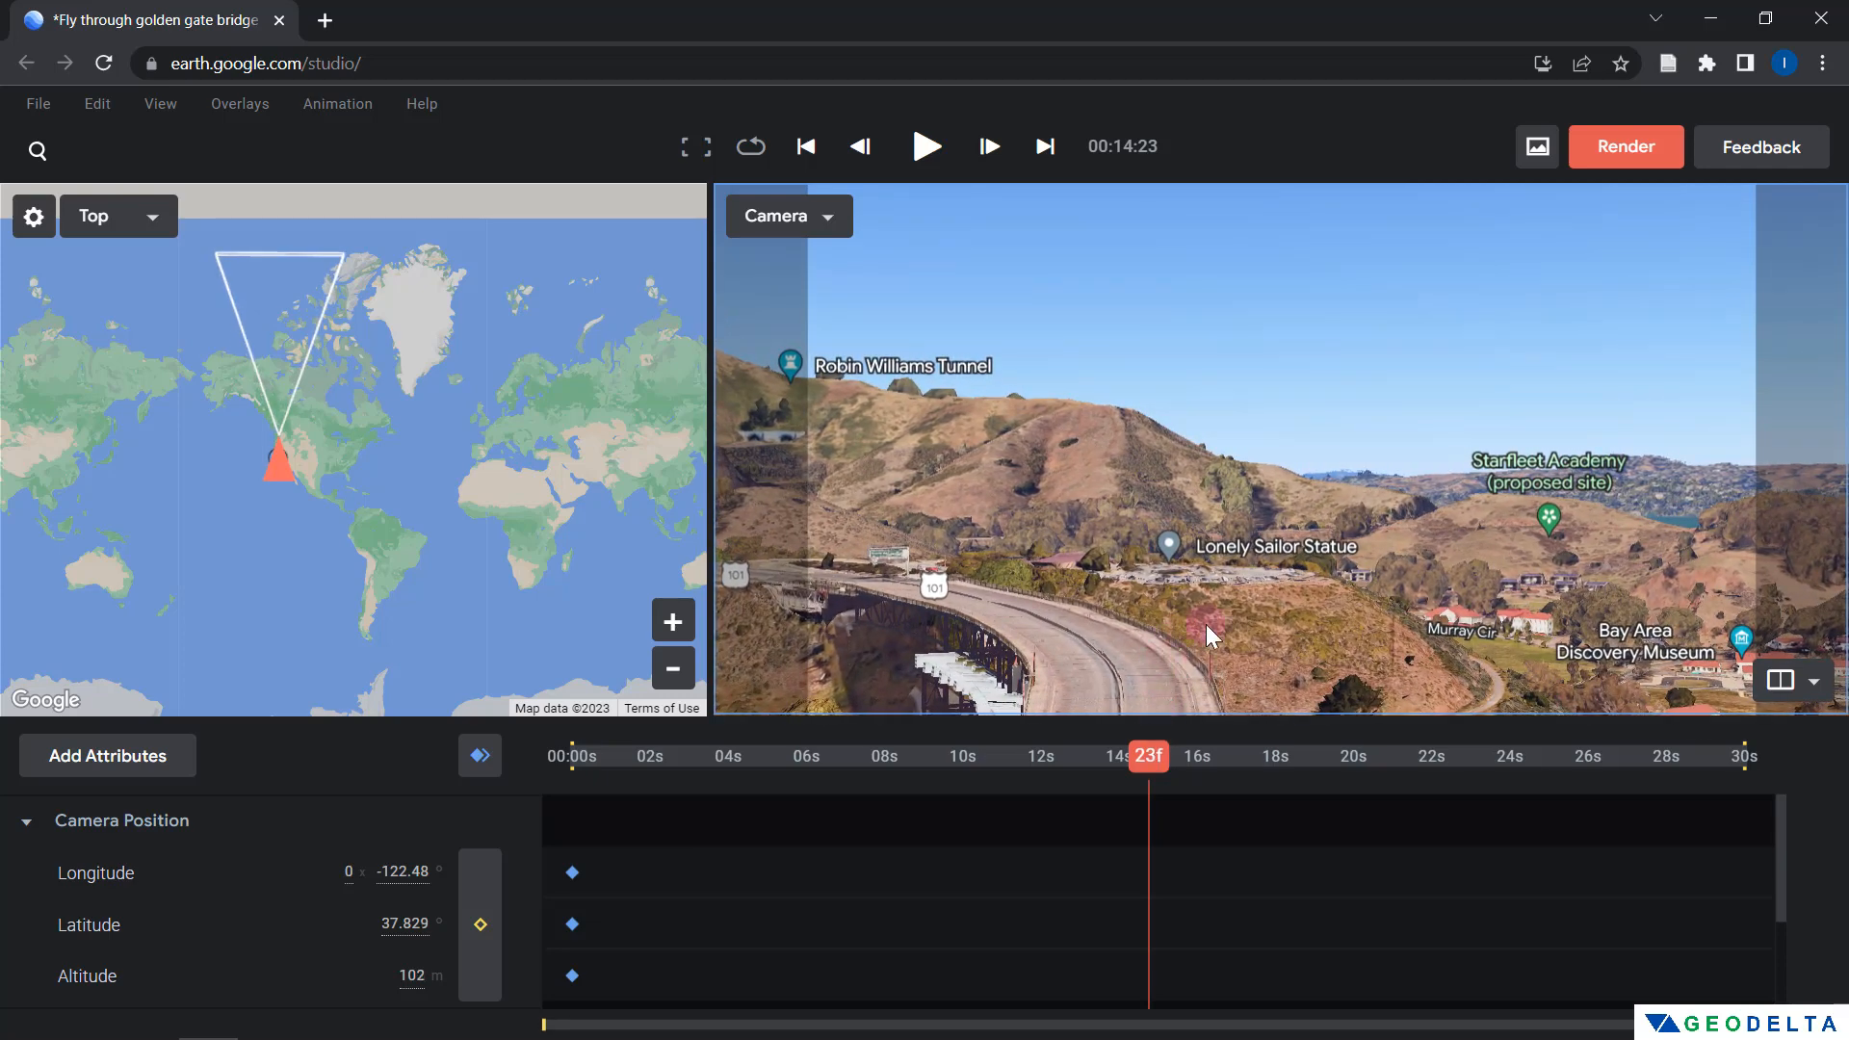
{"action": "left_click", "coordinate": [479, 770]}
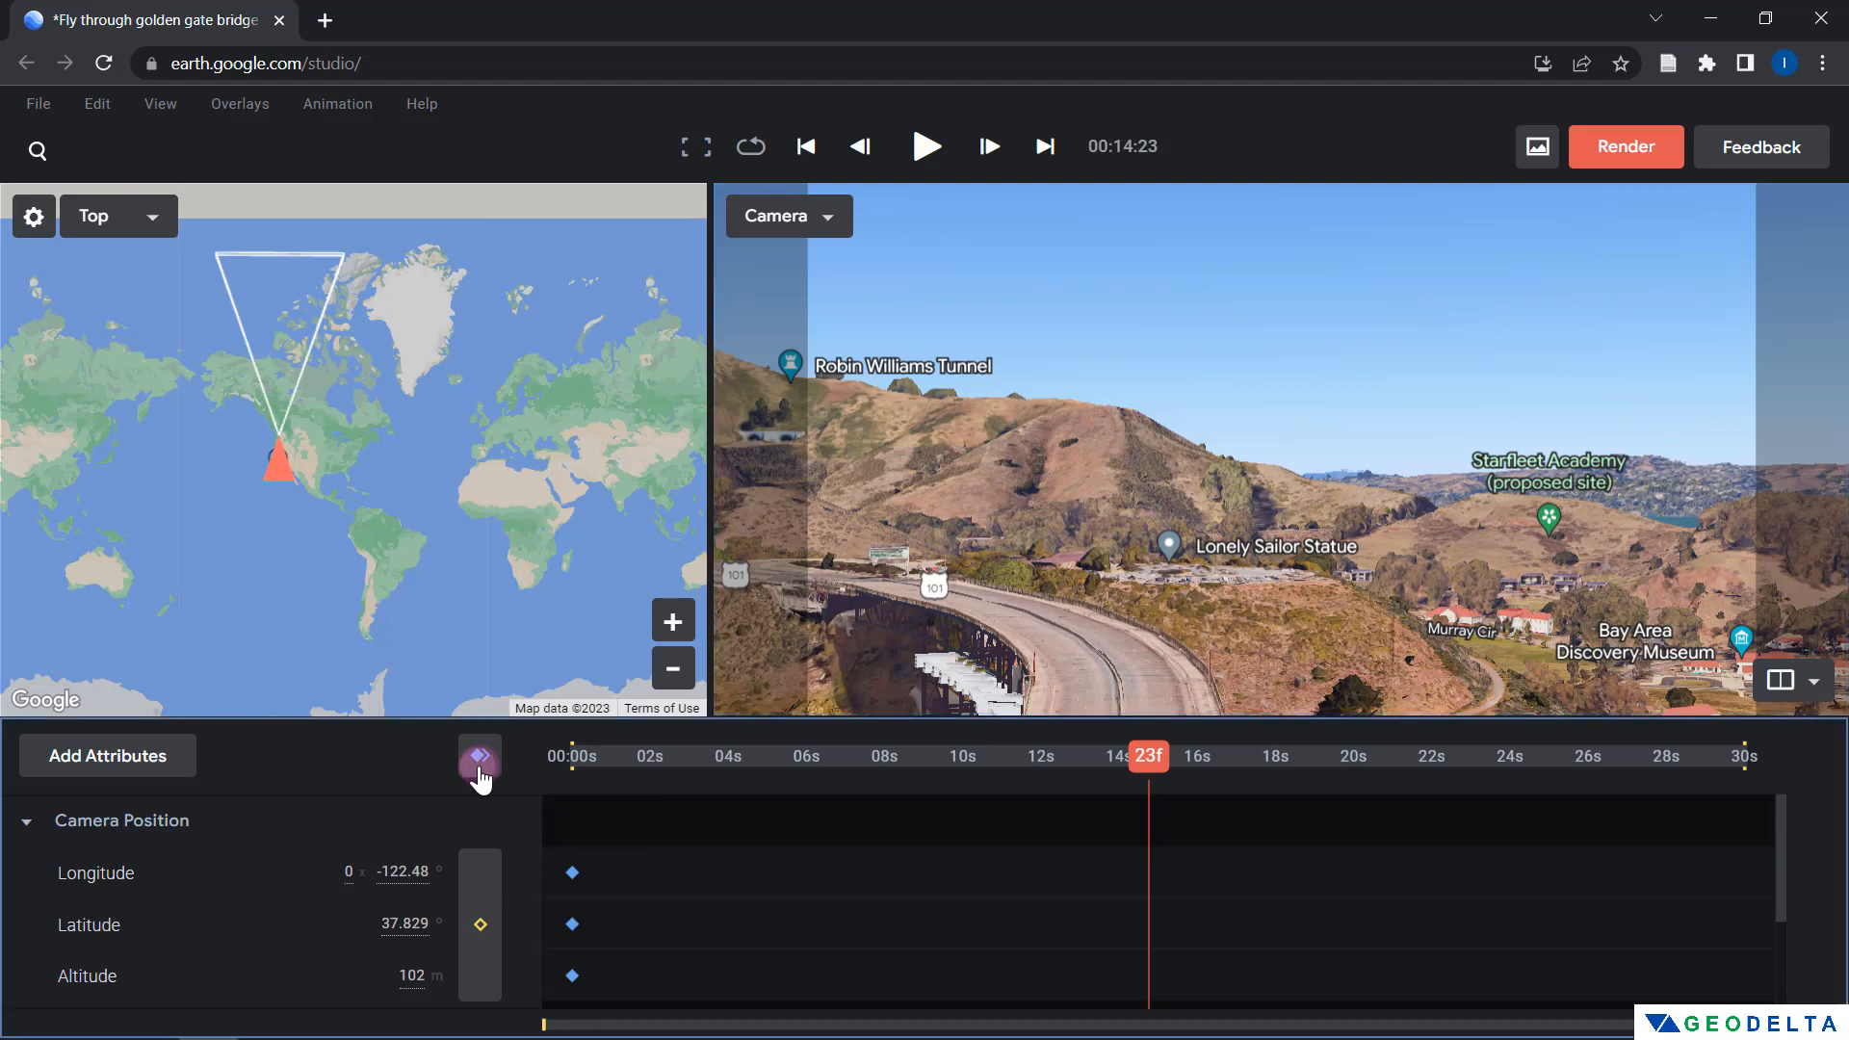
Play the animation from the start through the second keyframe, and return the playhead to about one second
{"action": "left_click_drag", "start_coordinate": [1125, 813], "coordinate": [410, 754]}
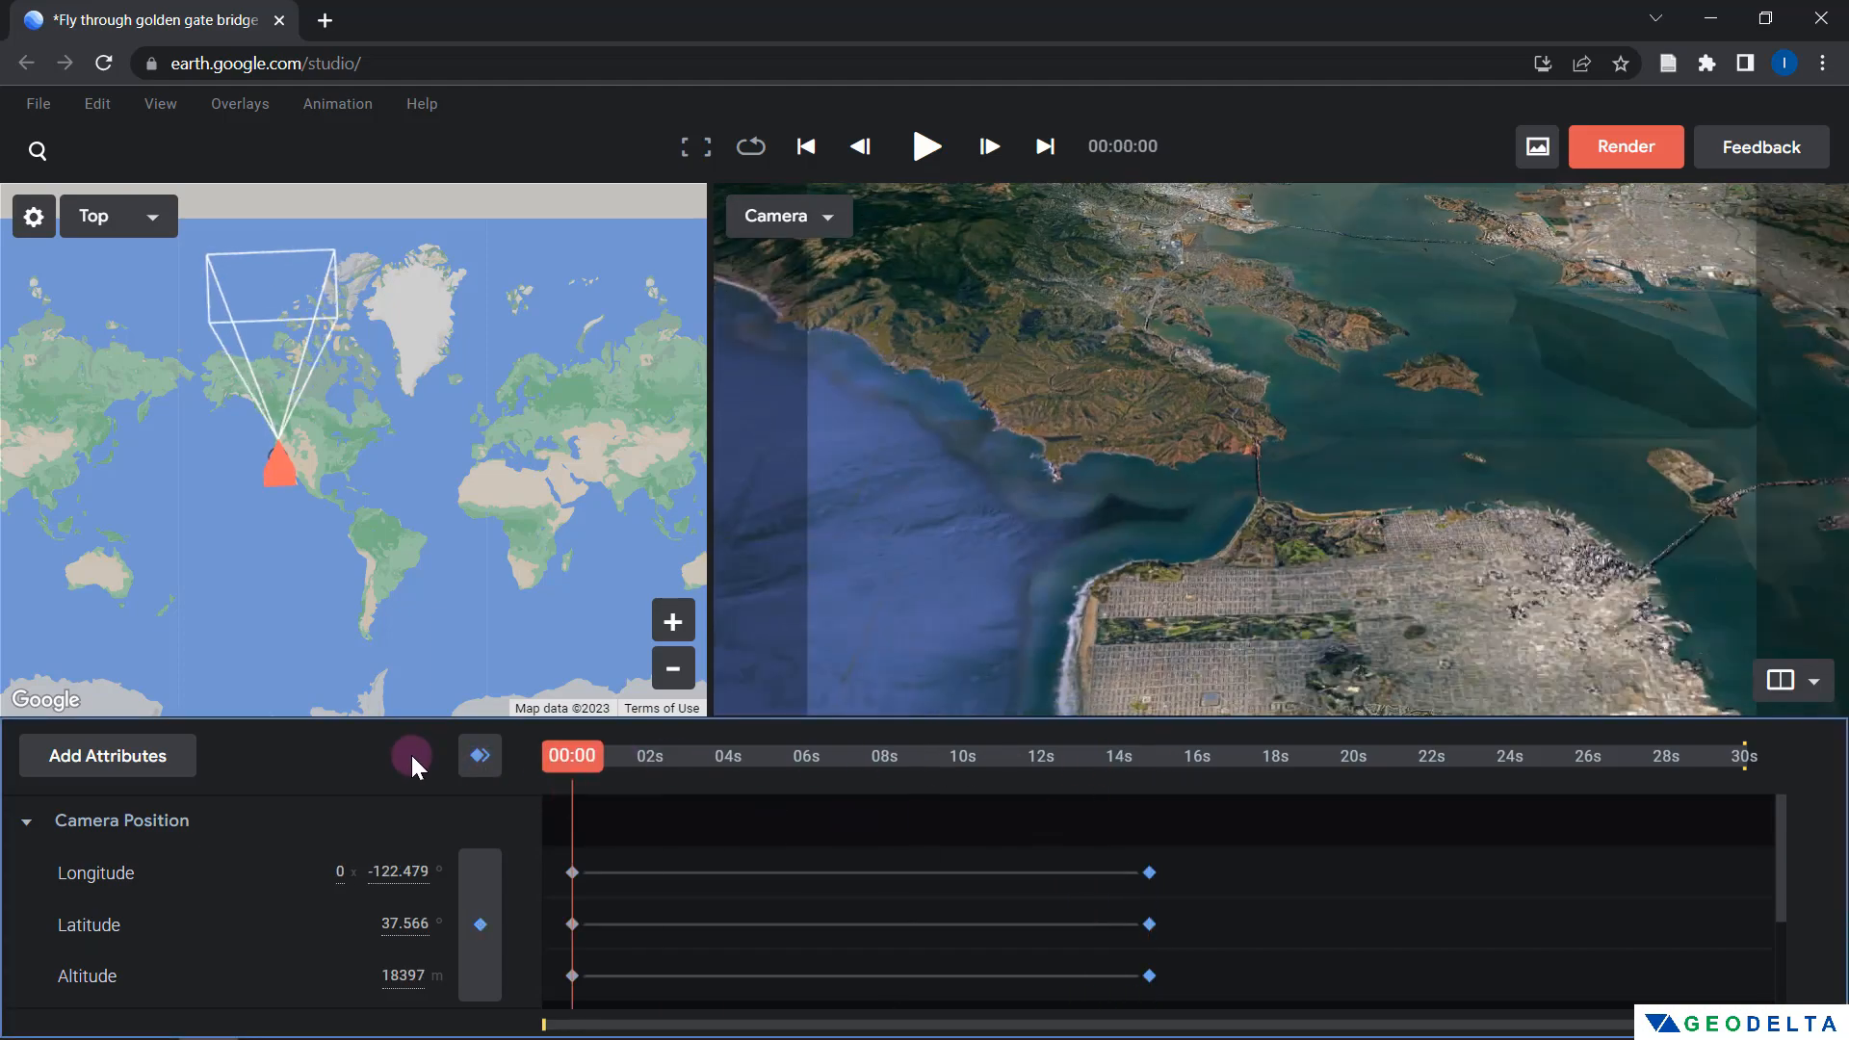
{"action": "left_click", "coordinate": [926, 145]}
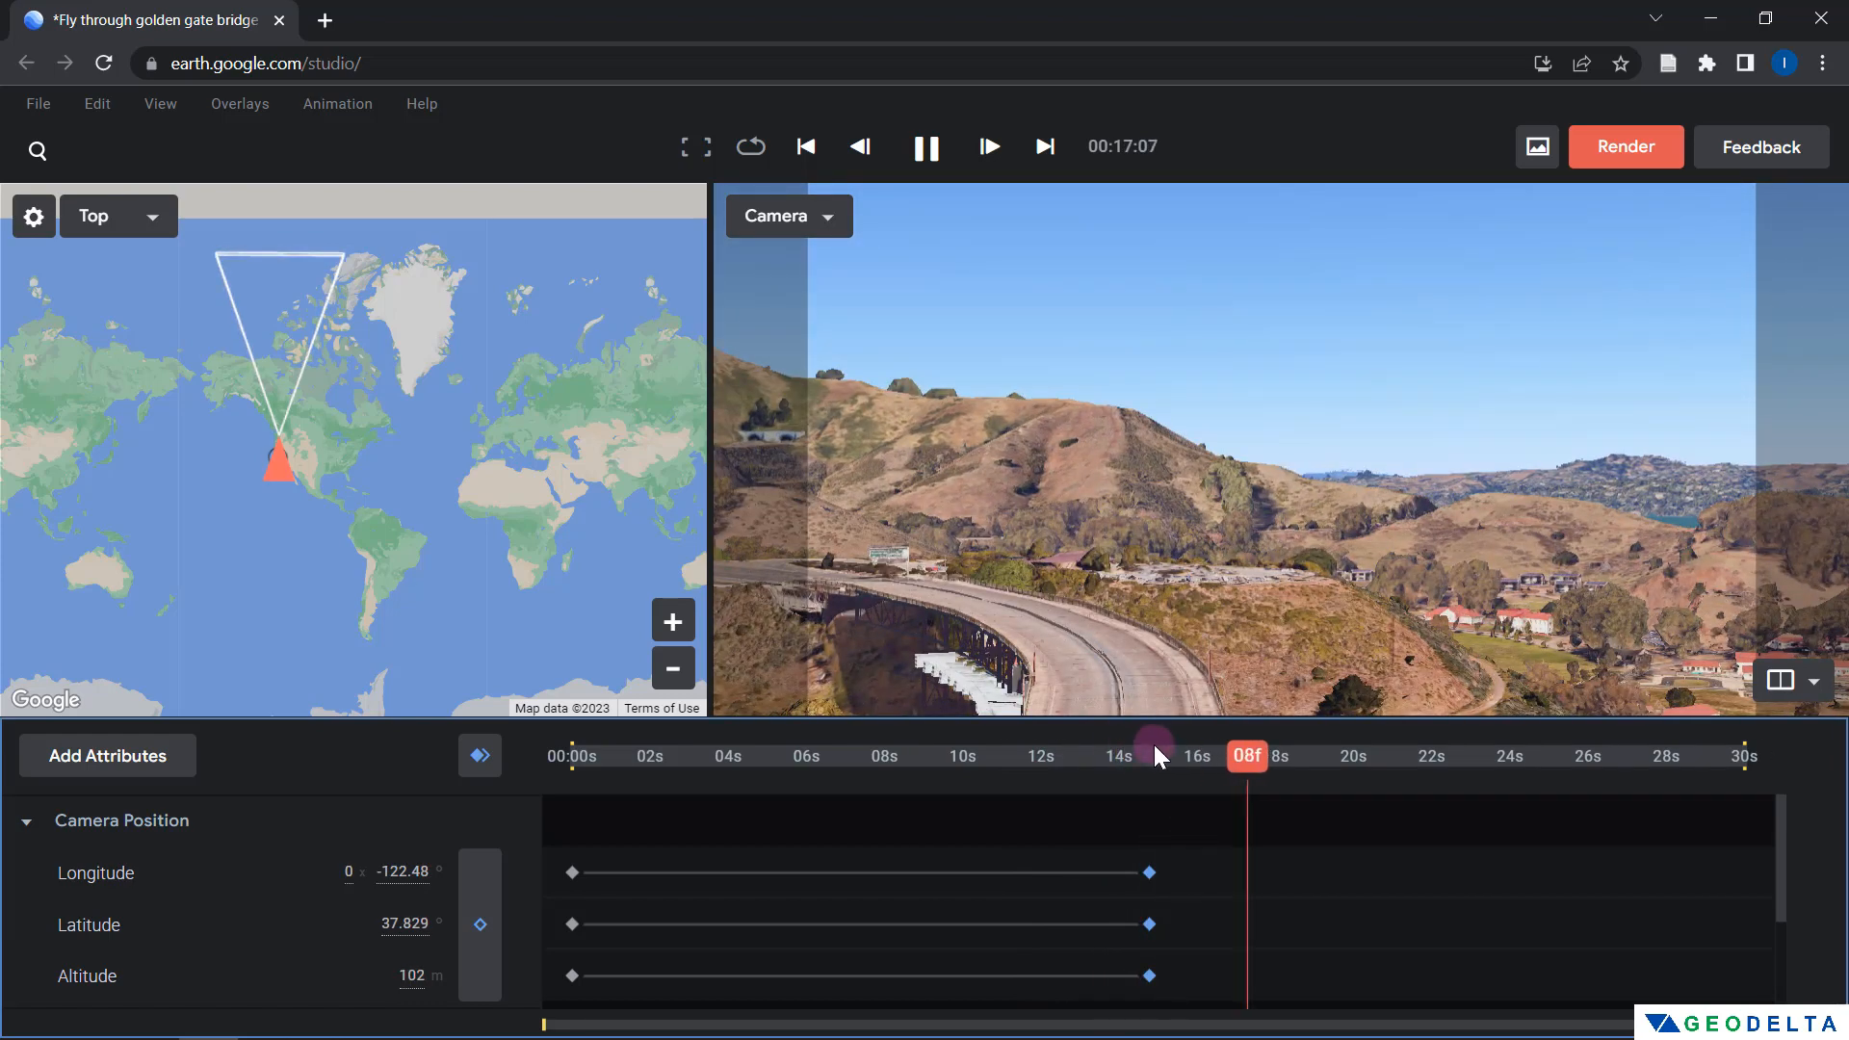
{"action": "left_click_drag", "start_coordinate": [1168, 744], "coordinate": [1192, 738]}
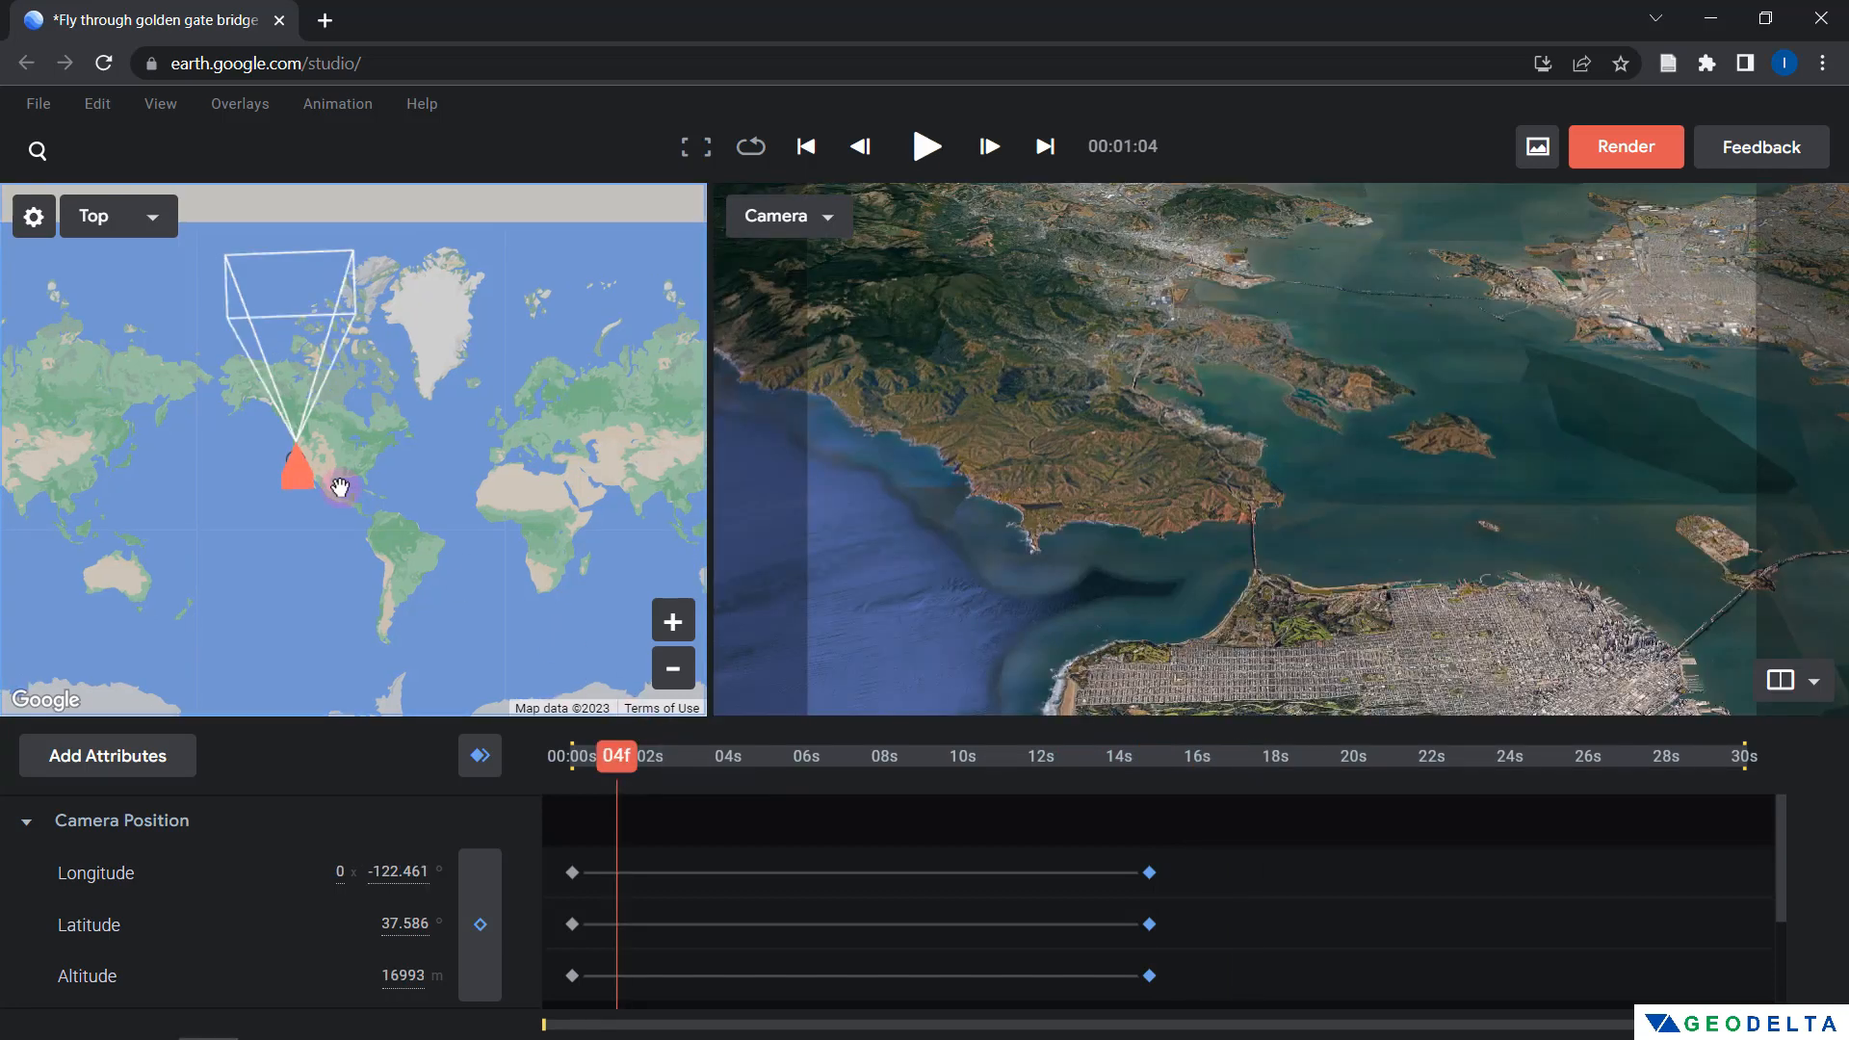
Try relocating the camera marker on the top map from California to the Gulf of Mexico
{"action": "mouse_move", "coordinate": [324, 477]}
{"action": "left_mouse_down"}
{"action": "mouse_move", "coordinate": [385, 500]}
{"action": "mouse_move", "coordinate": [350, 491]}
{"action": "left_mouse_up"}
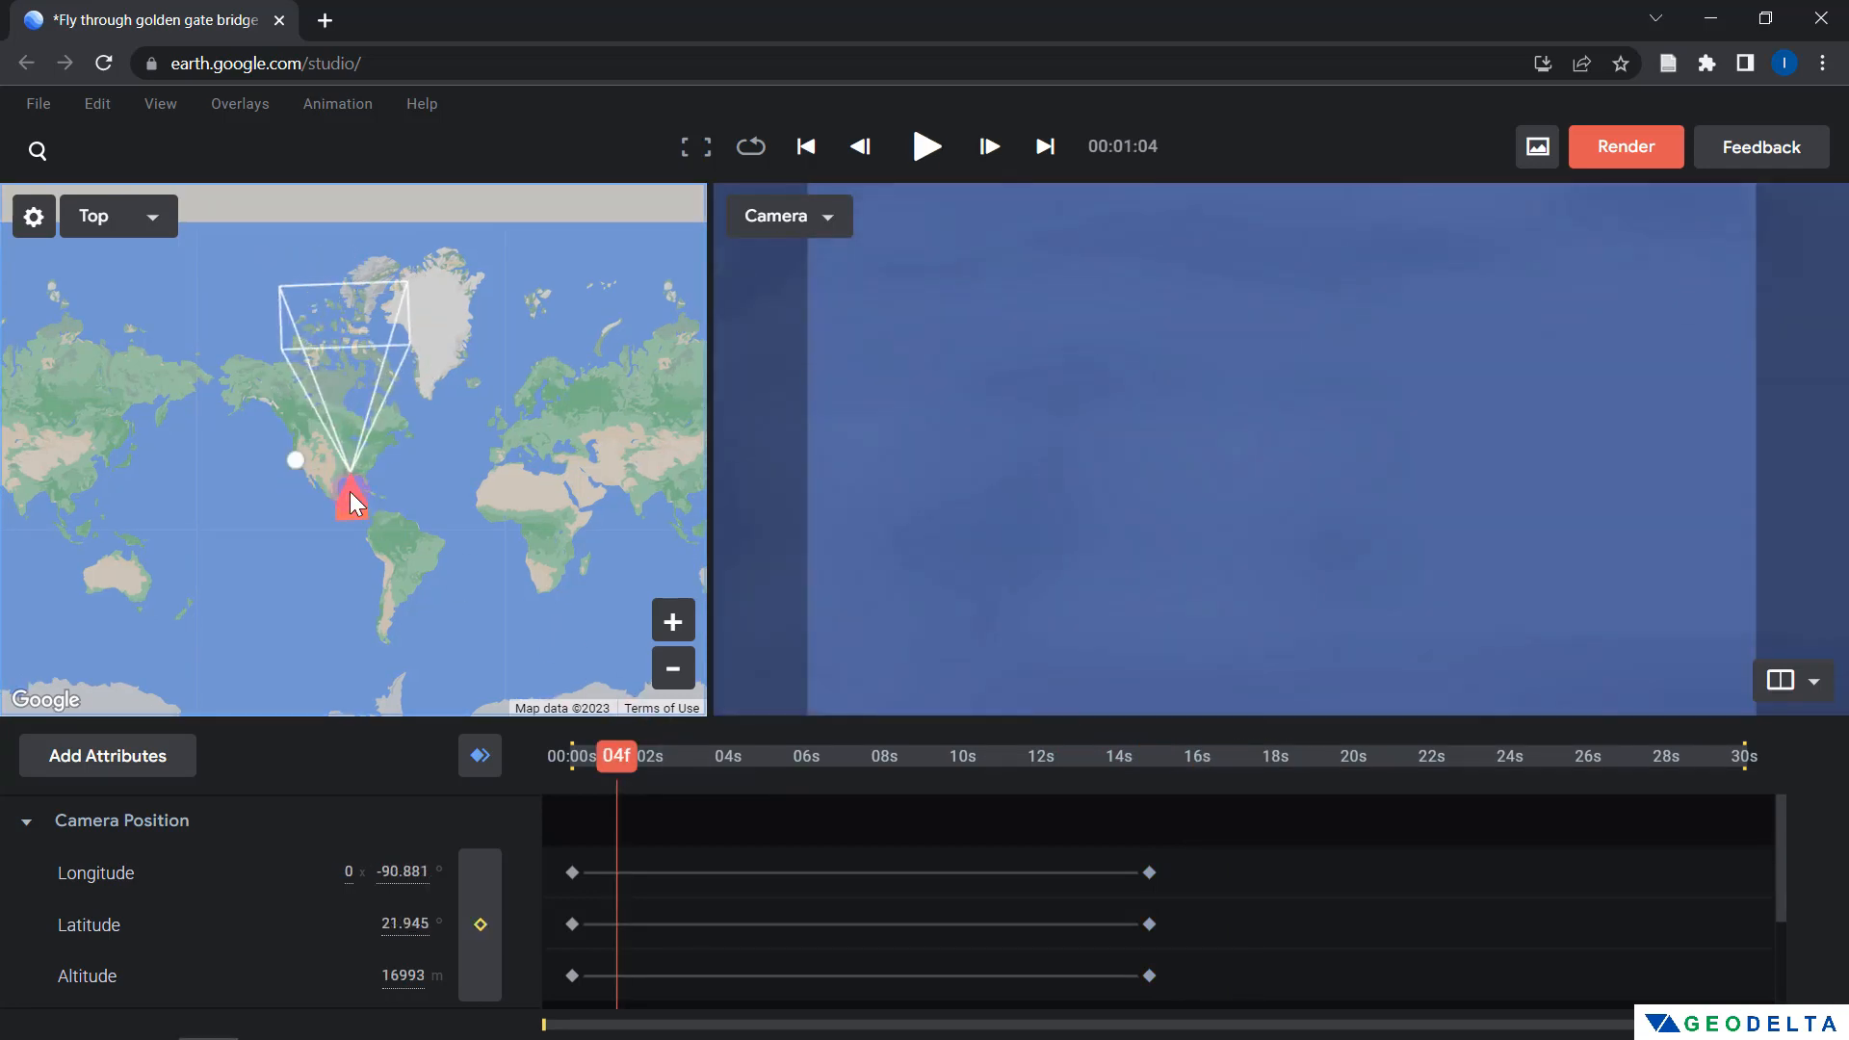
{"action": "scroll", "coordinate": [295, 470], "scroll_direction": "up", "scroll_amount": 2}
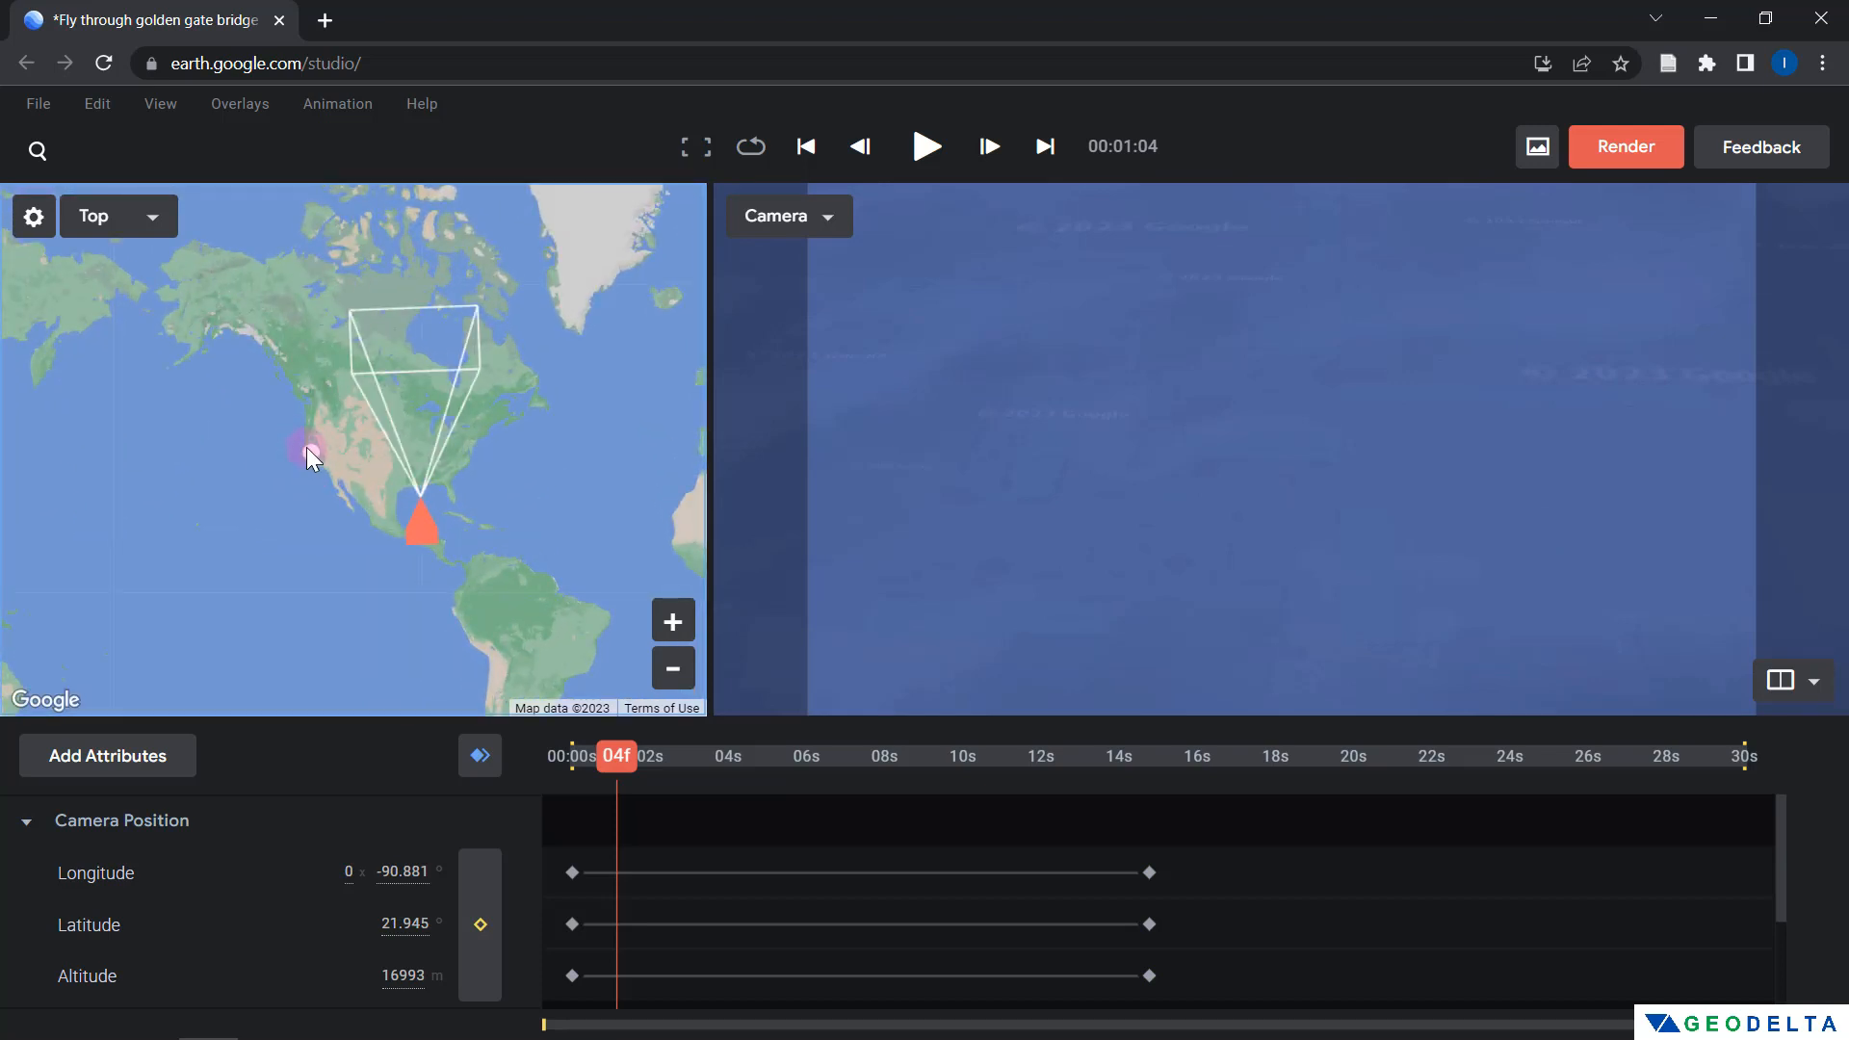
Fit all camera paths to the top map view and inspect the route between its two keyframe points
{"action": "left_click", "coordinate": [34, 216]}
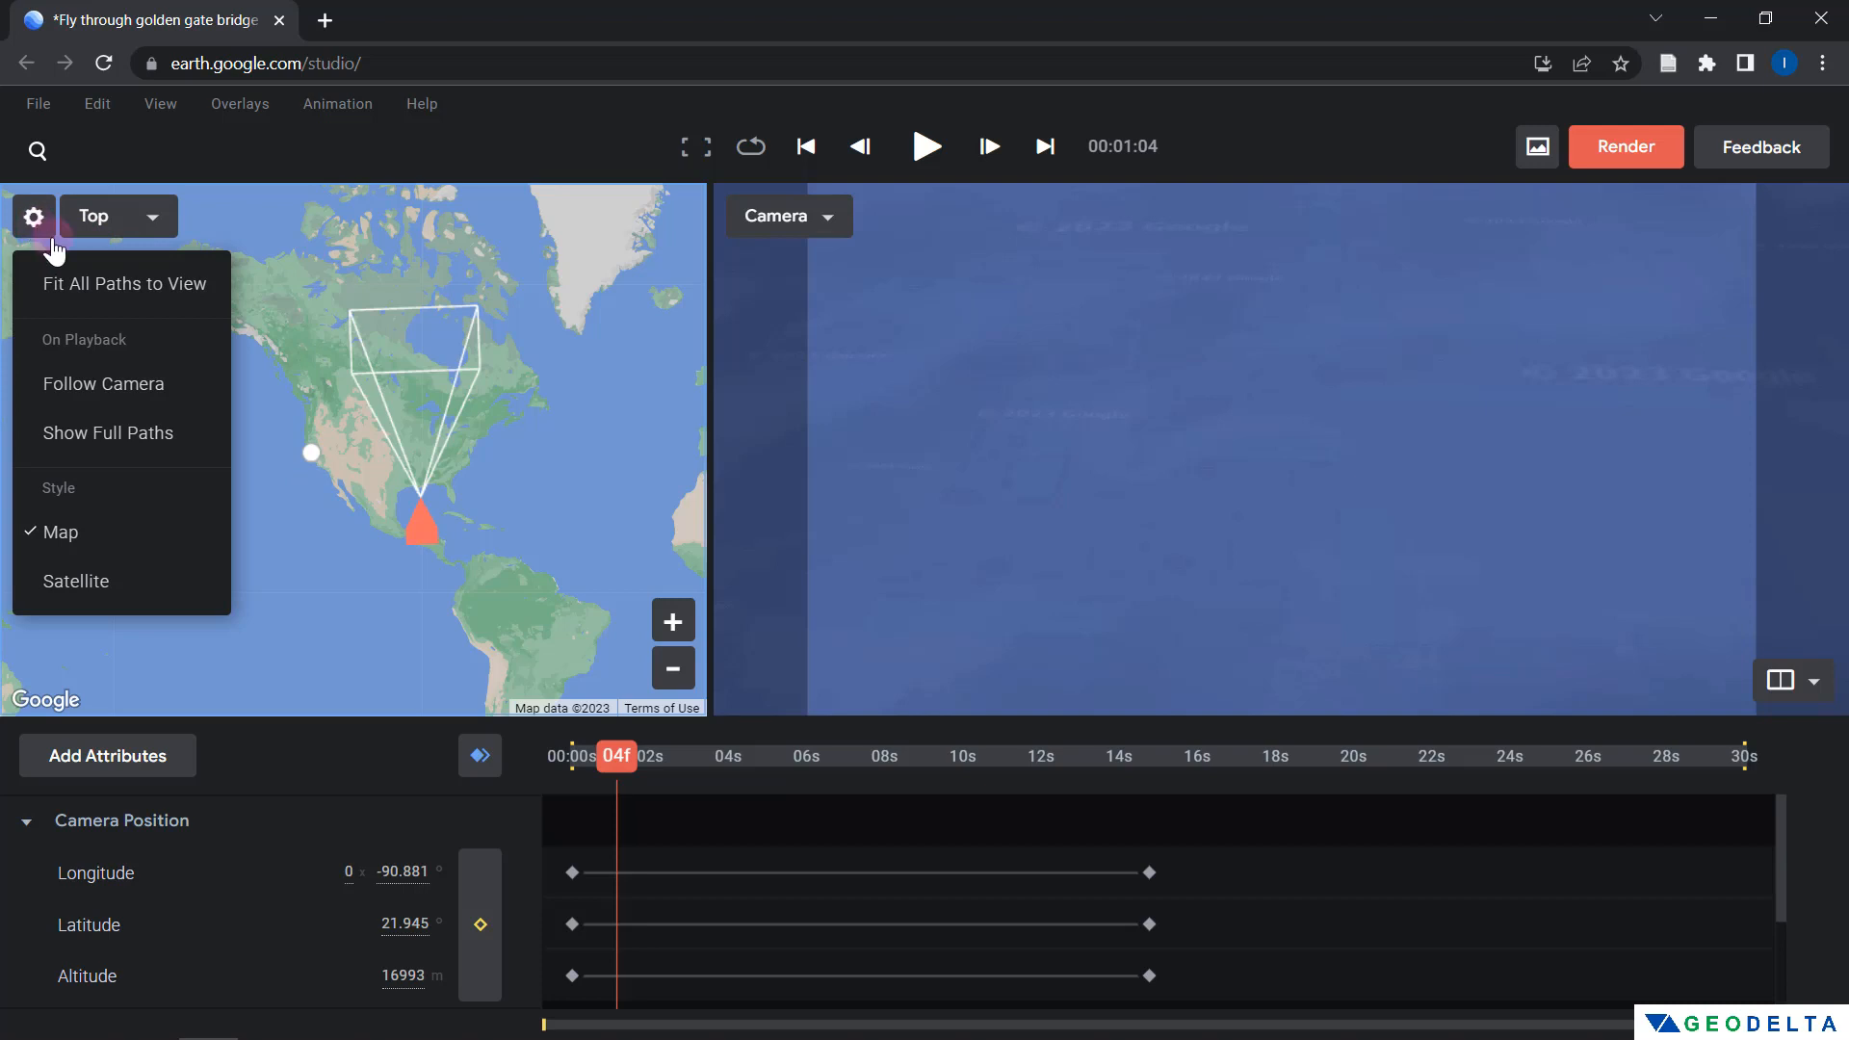
{"action": "left_click", "coordinate": [82, 289]}
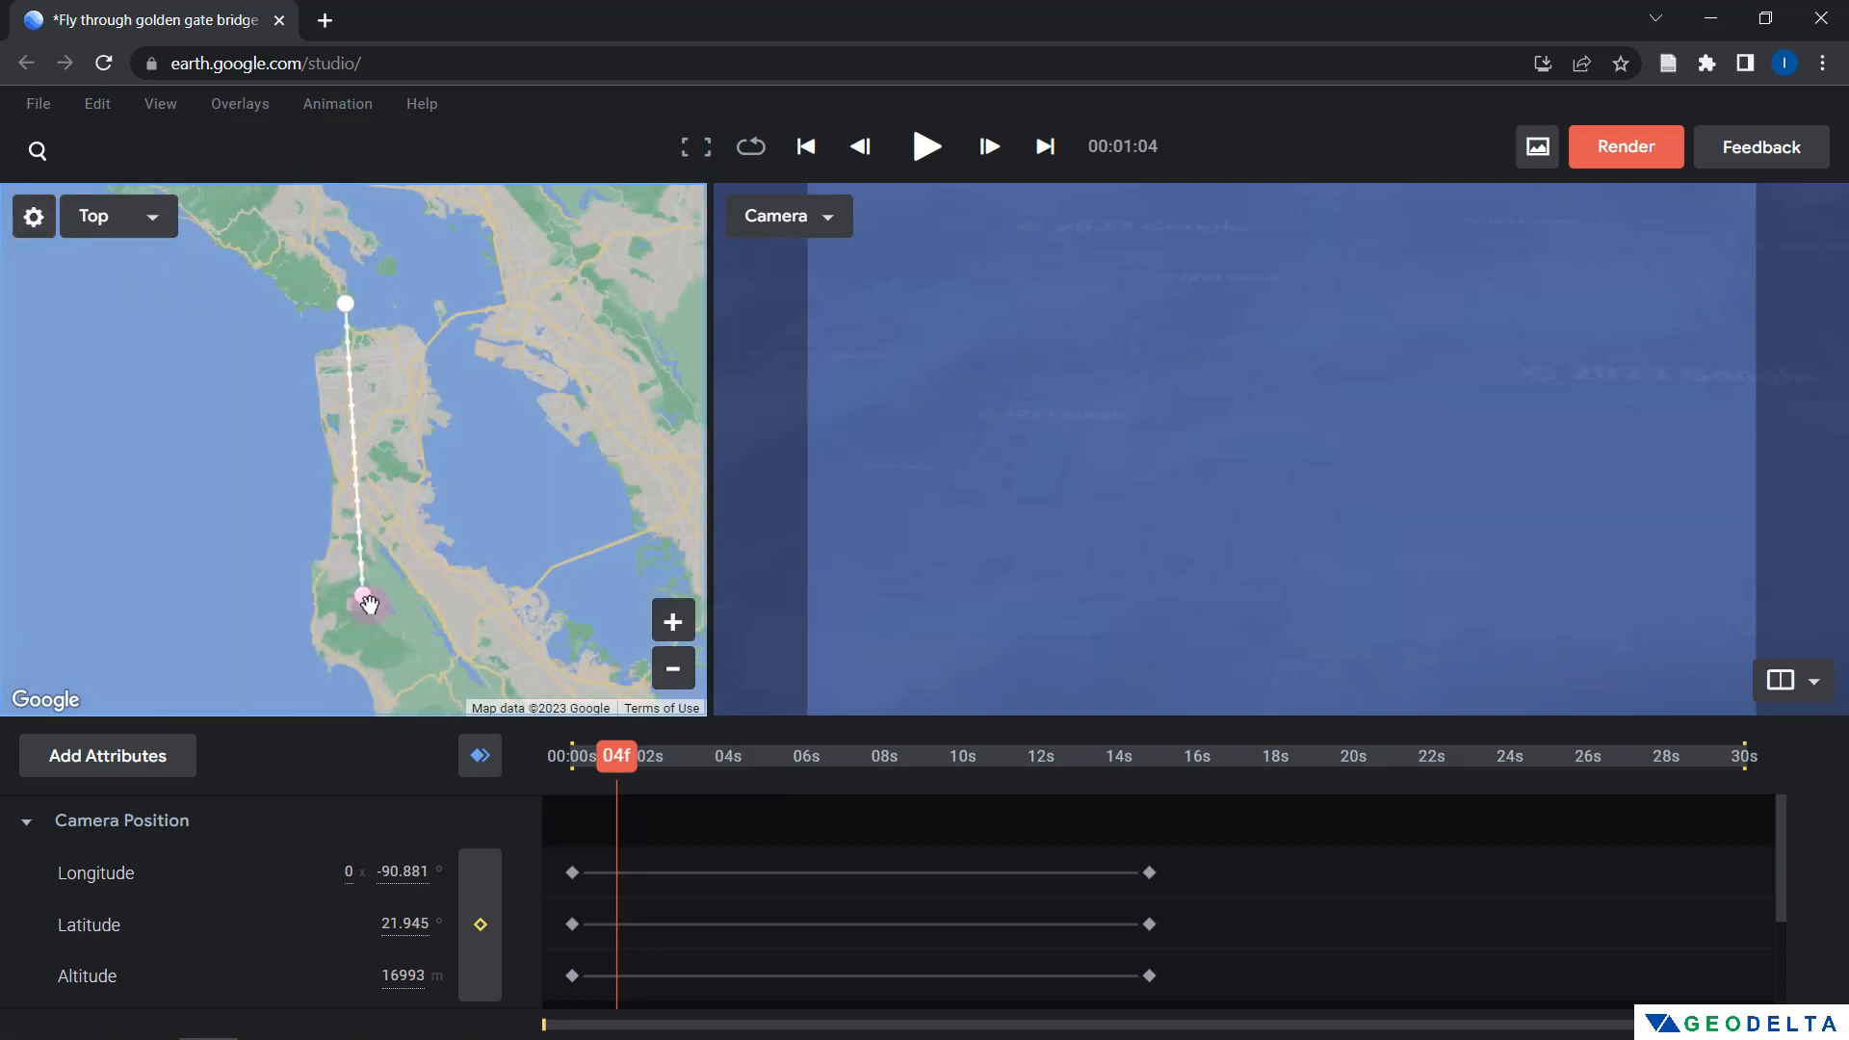
{"action": "left_click_drag", "start_coordinate": [367, 334], "coordinate": [365, 432]}
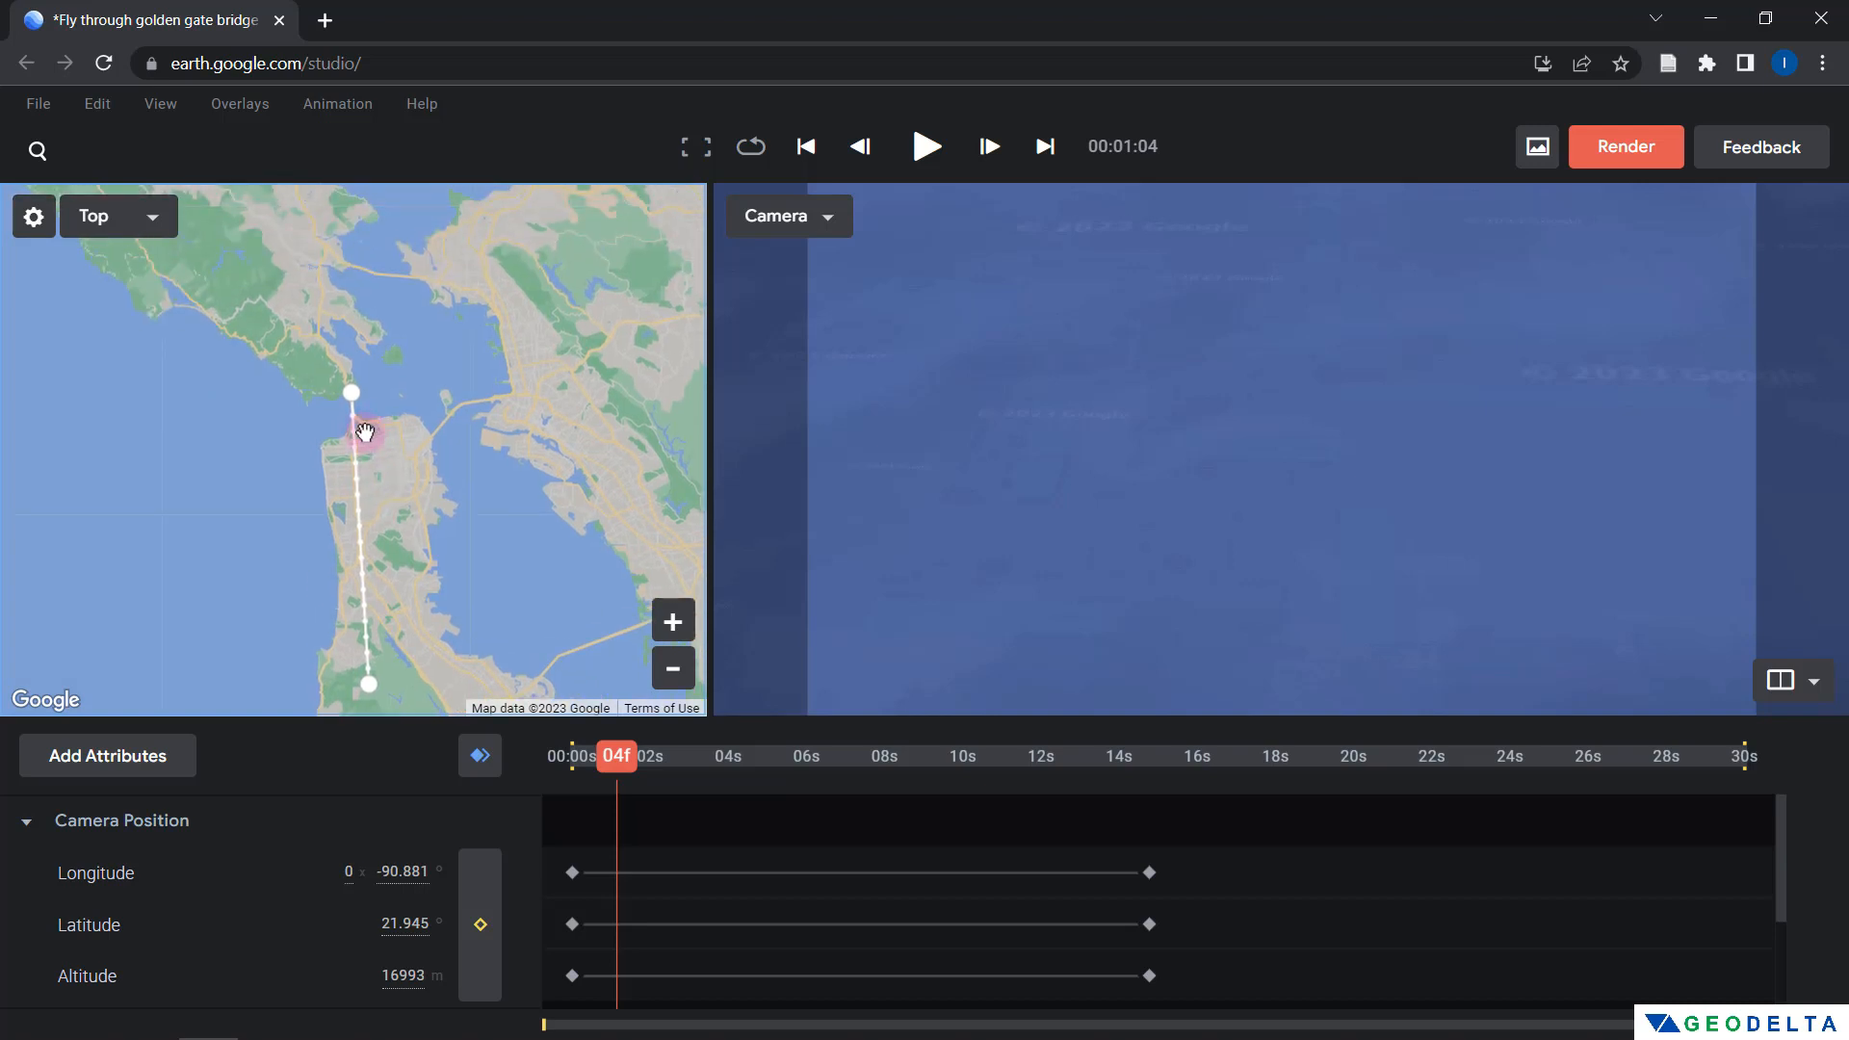
{"action": "scroll", "coordinate": [365, 432], "scroll_direction": "up", "scroll_amount": 3}
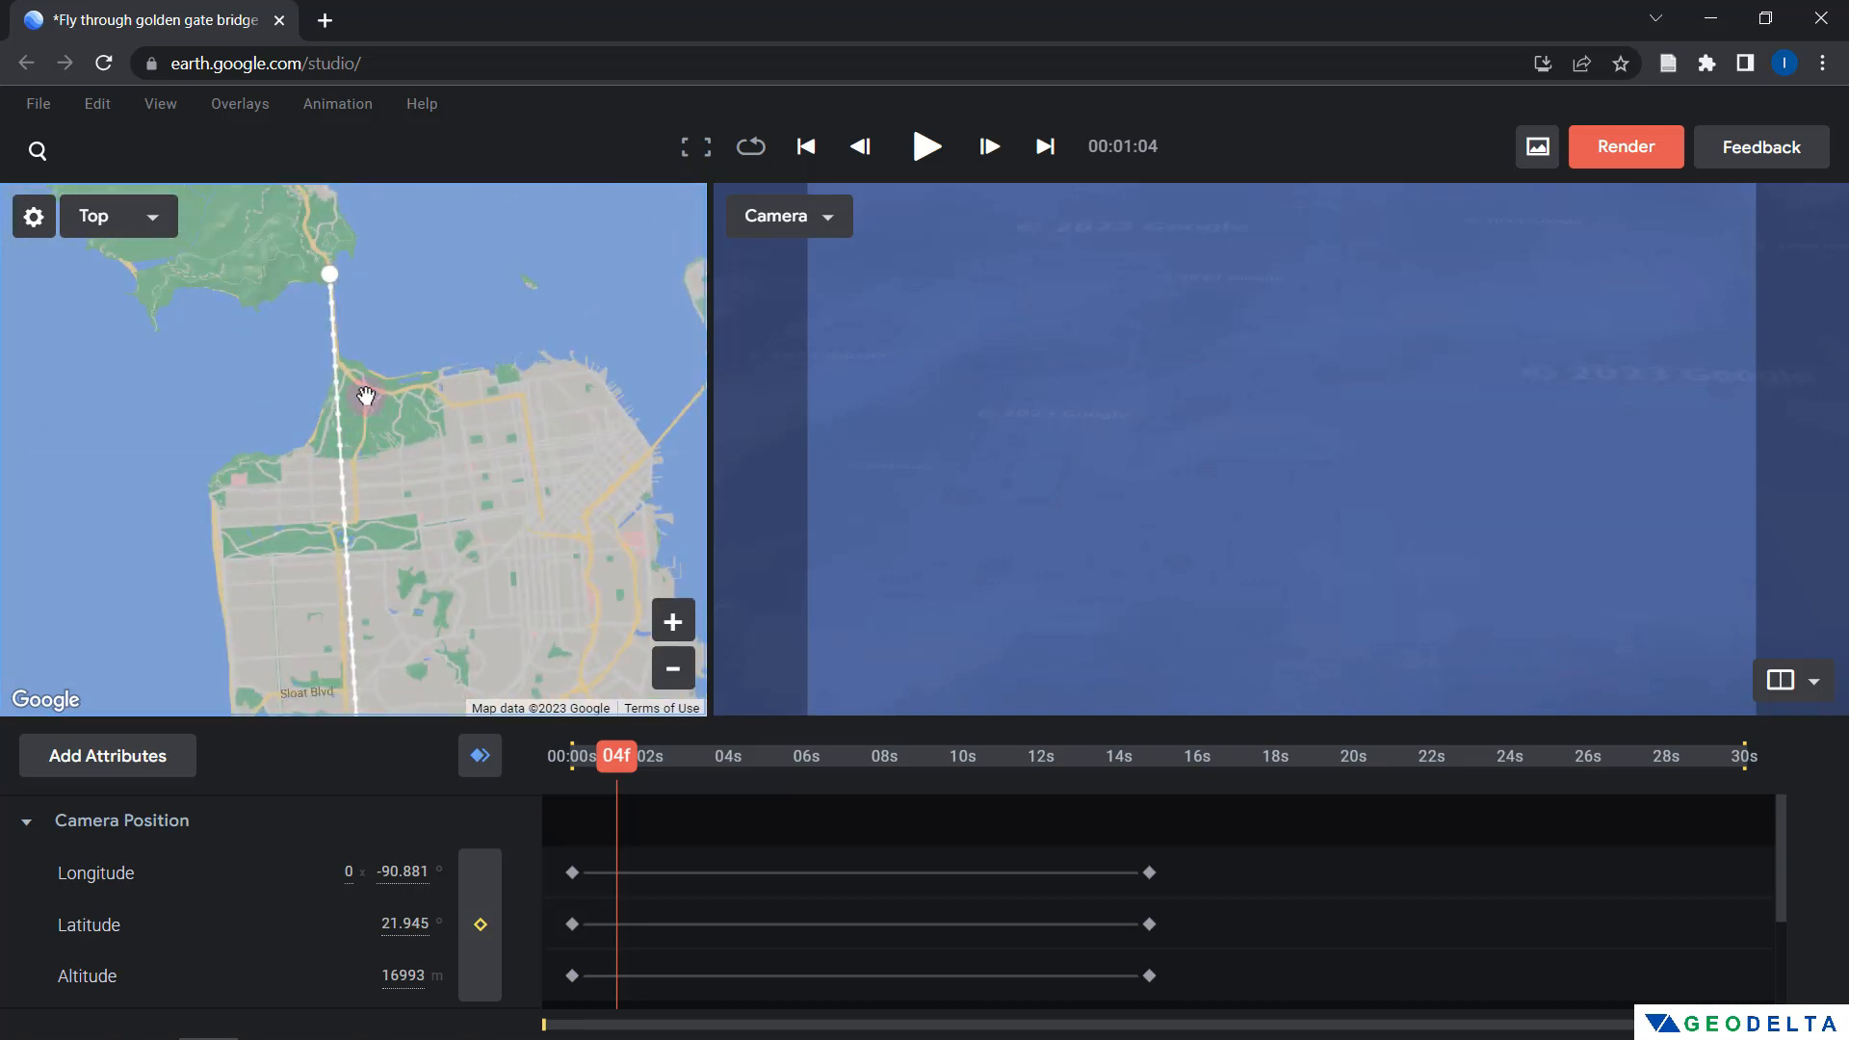
{"action": "scroll", "coordinate": [365, 395], "scroll_direction": "down", "scroll_amount": 3}
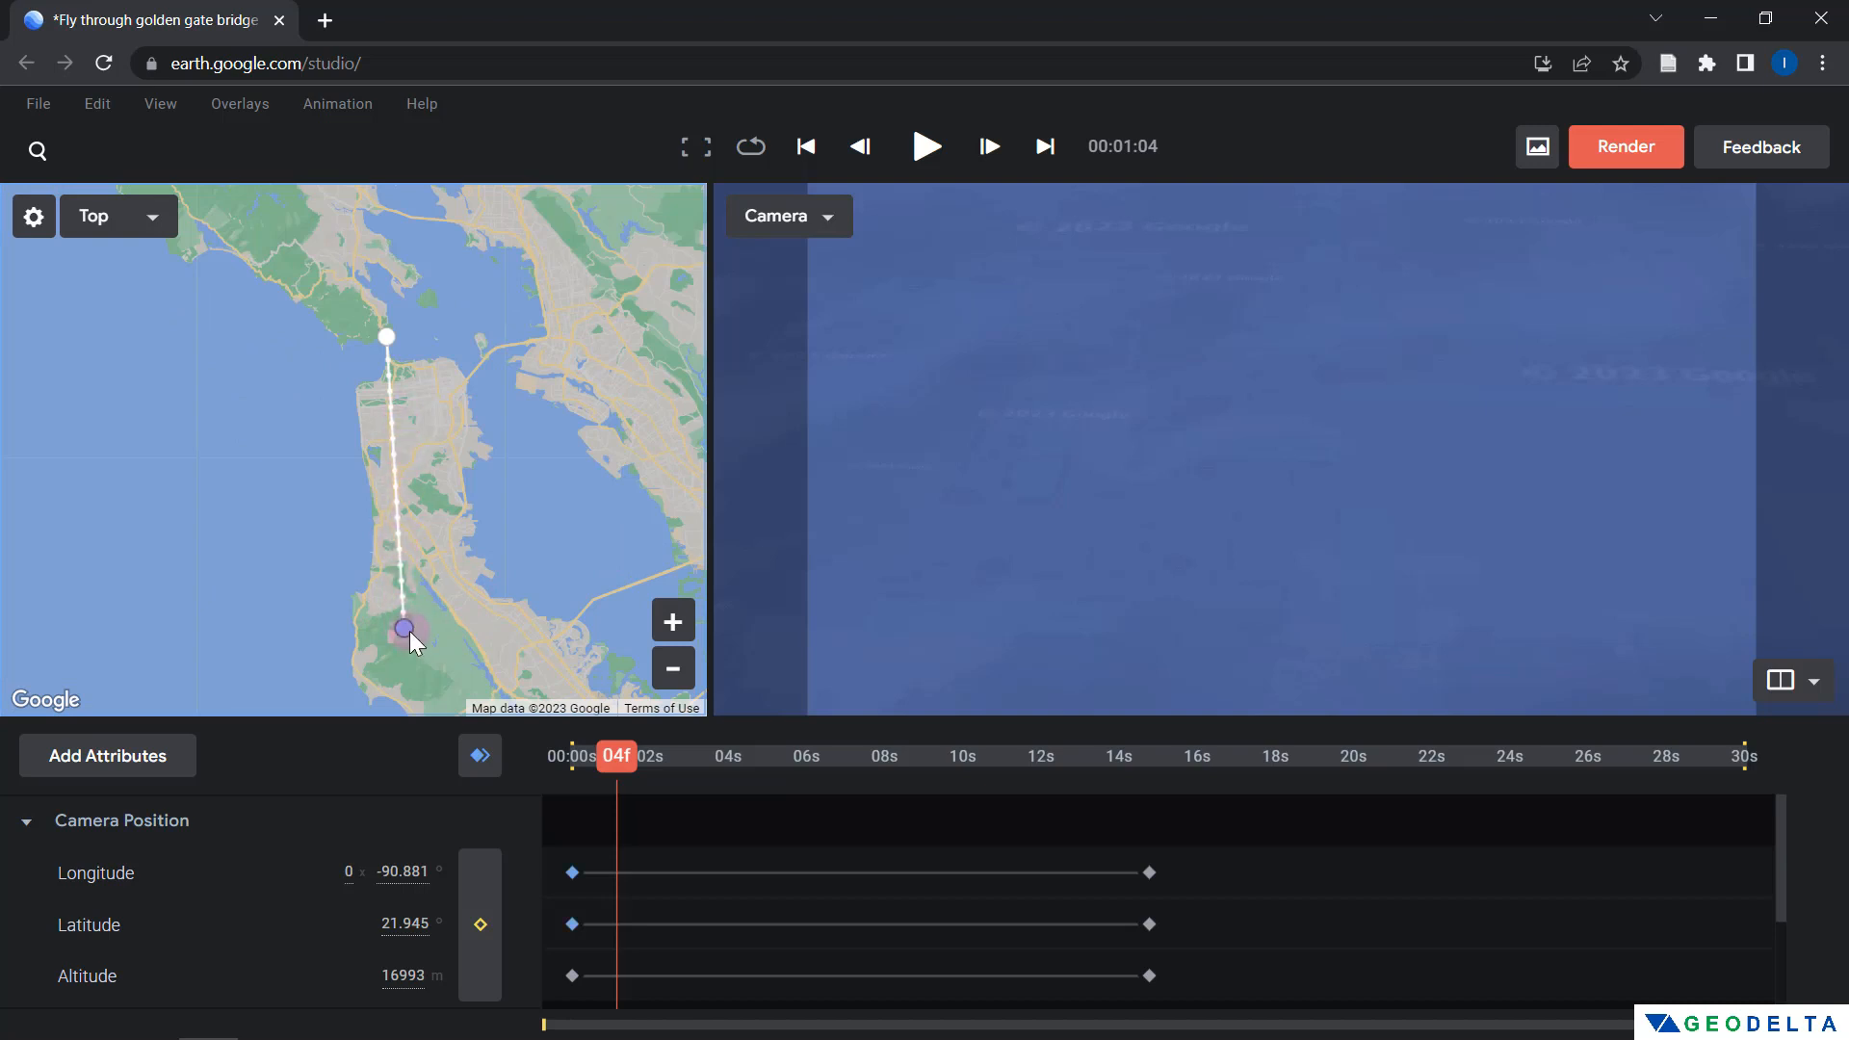
Move the path's starting point on the top map north into San Francisco and play back the altered flight
{"action": "left_click_drag", "start_coordinate": [406, 627], "coordinate": [520, 601]}
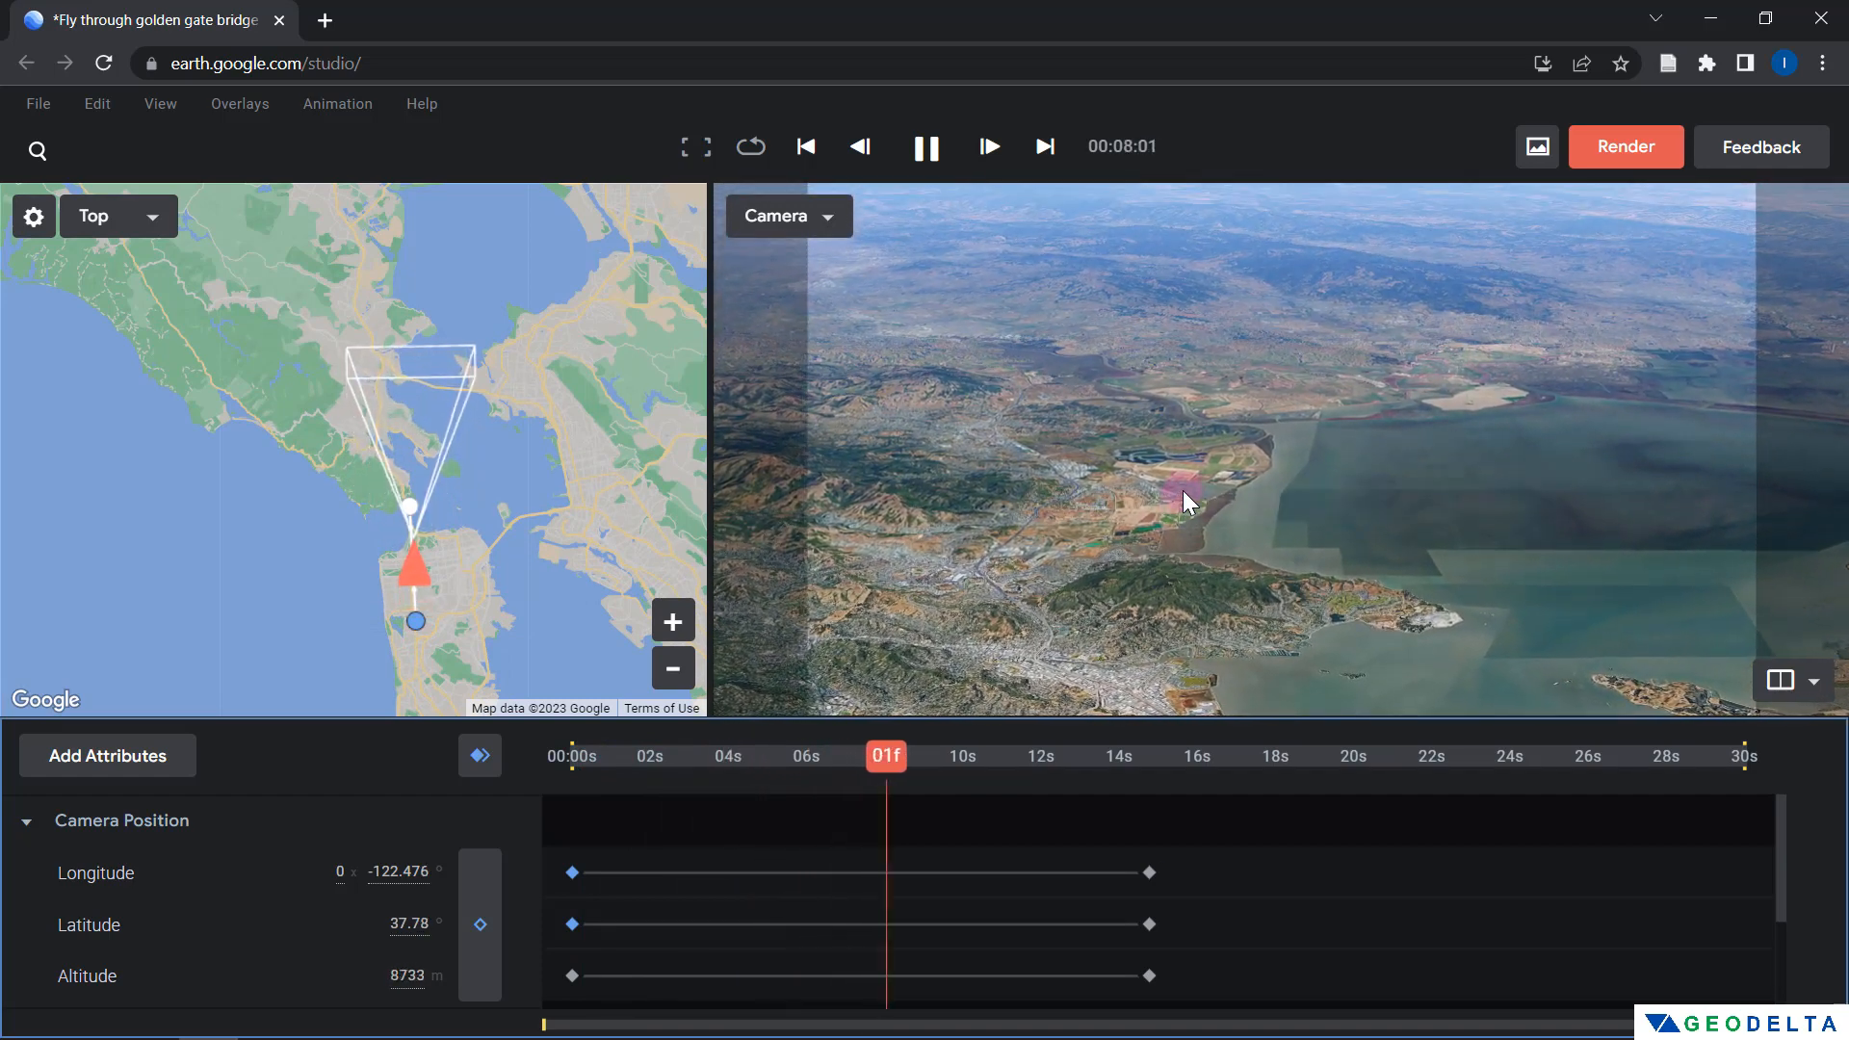
{"action": "left_click", "coordinate": [928, 768]}
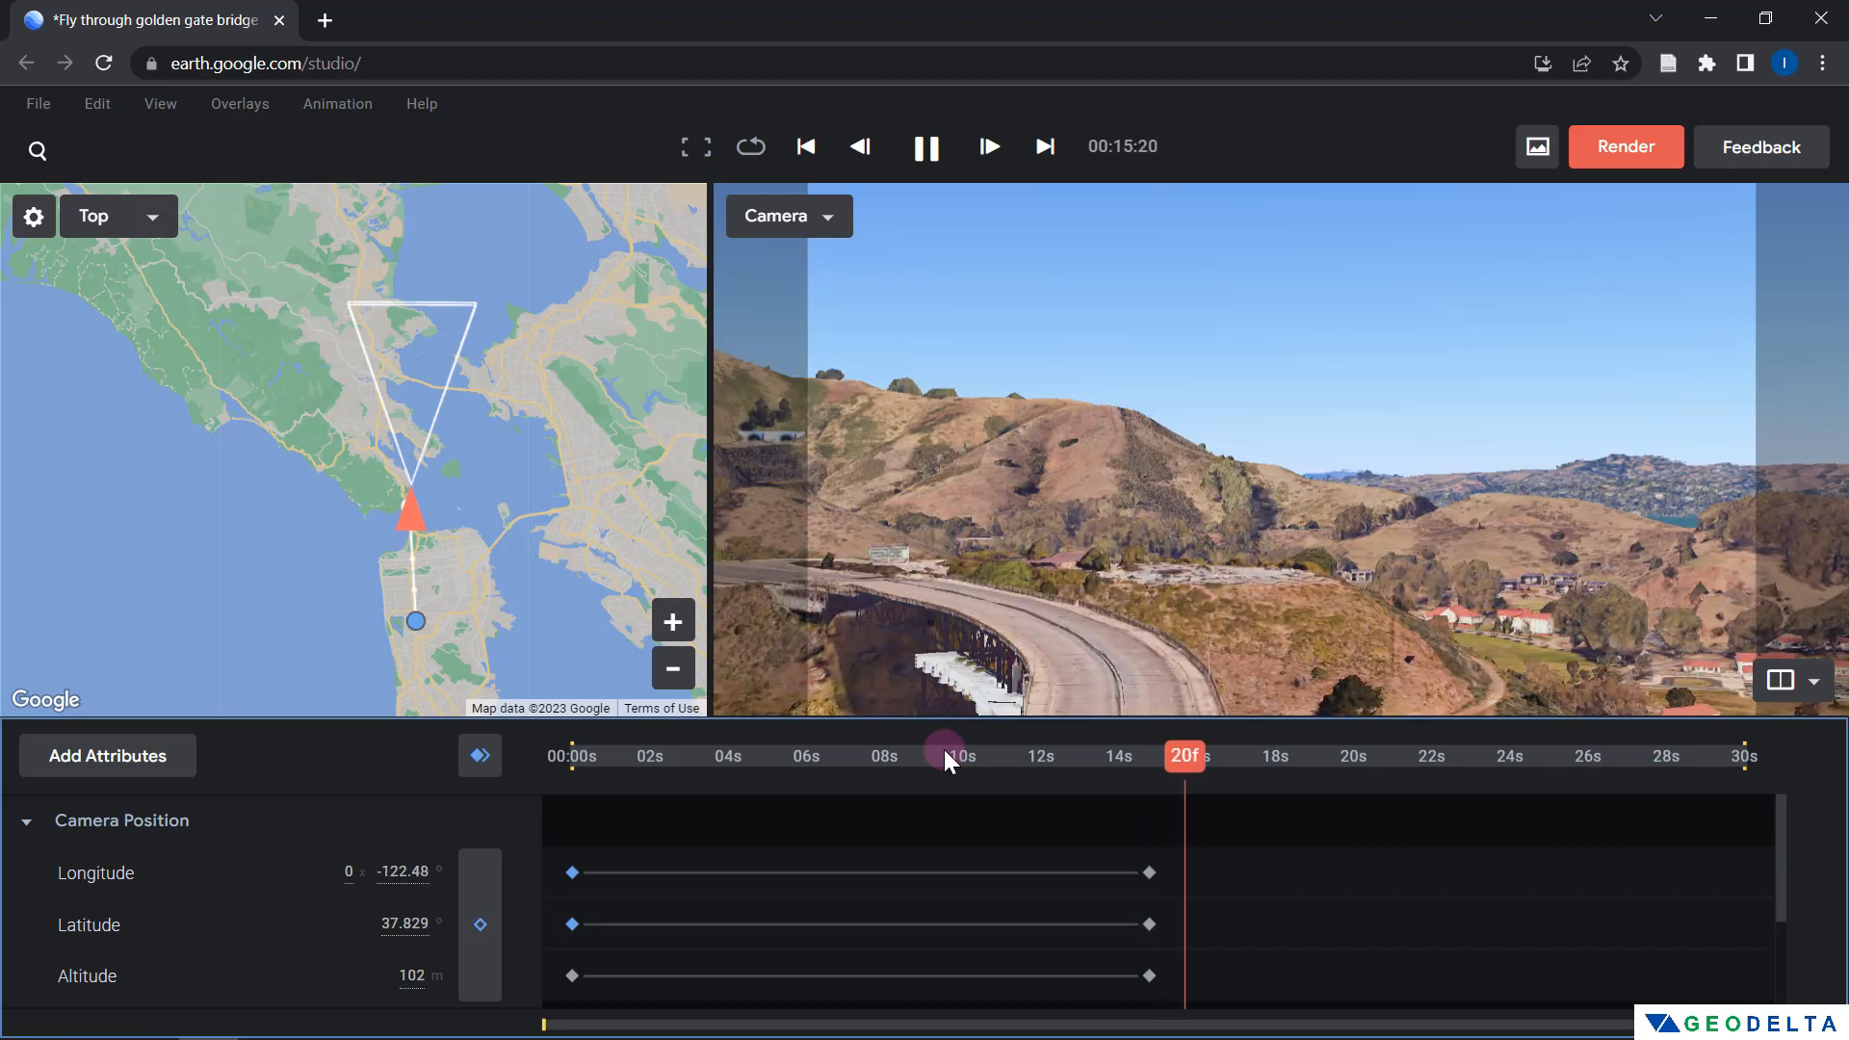
{"action": "left_click", "coordinate": [1181, 447]}
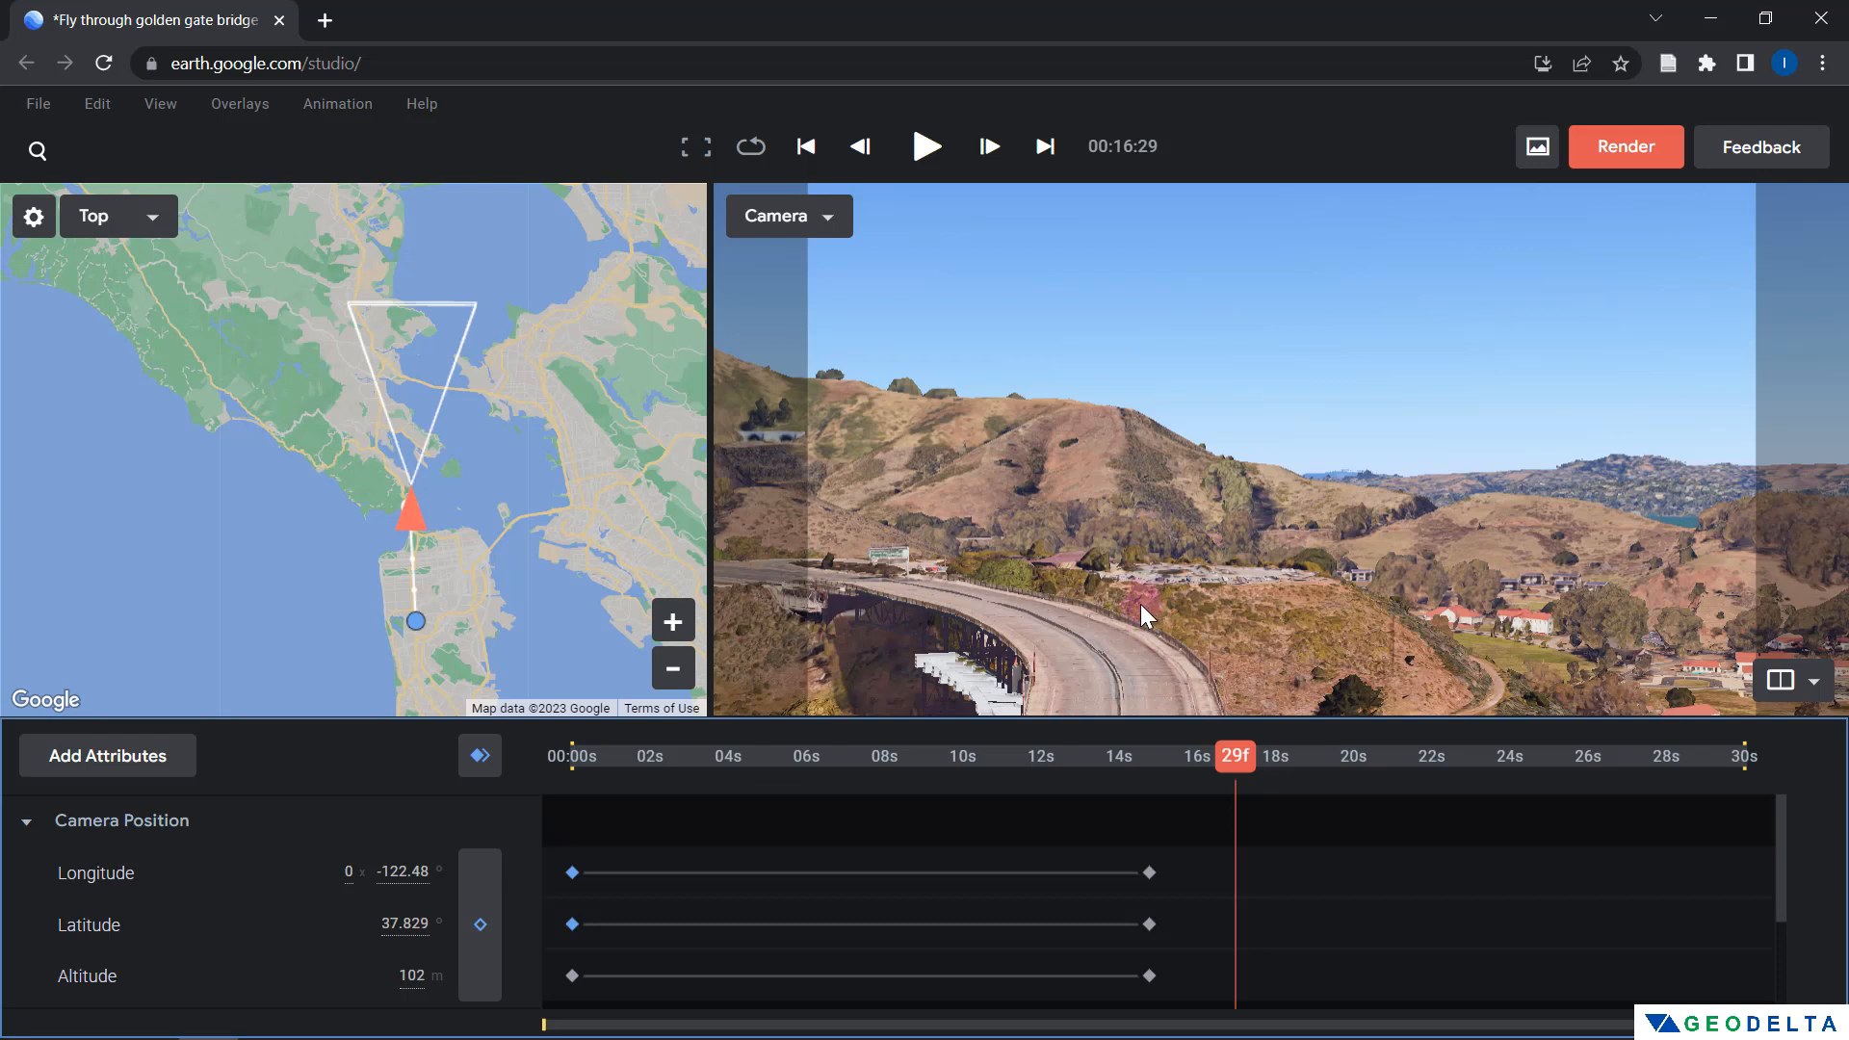
Examine the additional attributes on offer, such as Camera Target and Field of View, without enabling any
{"action": "left_click", "coordinate": [126, 755]}
{"action": "left_click", "coordinate": [83, 759]}
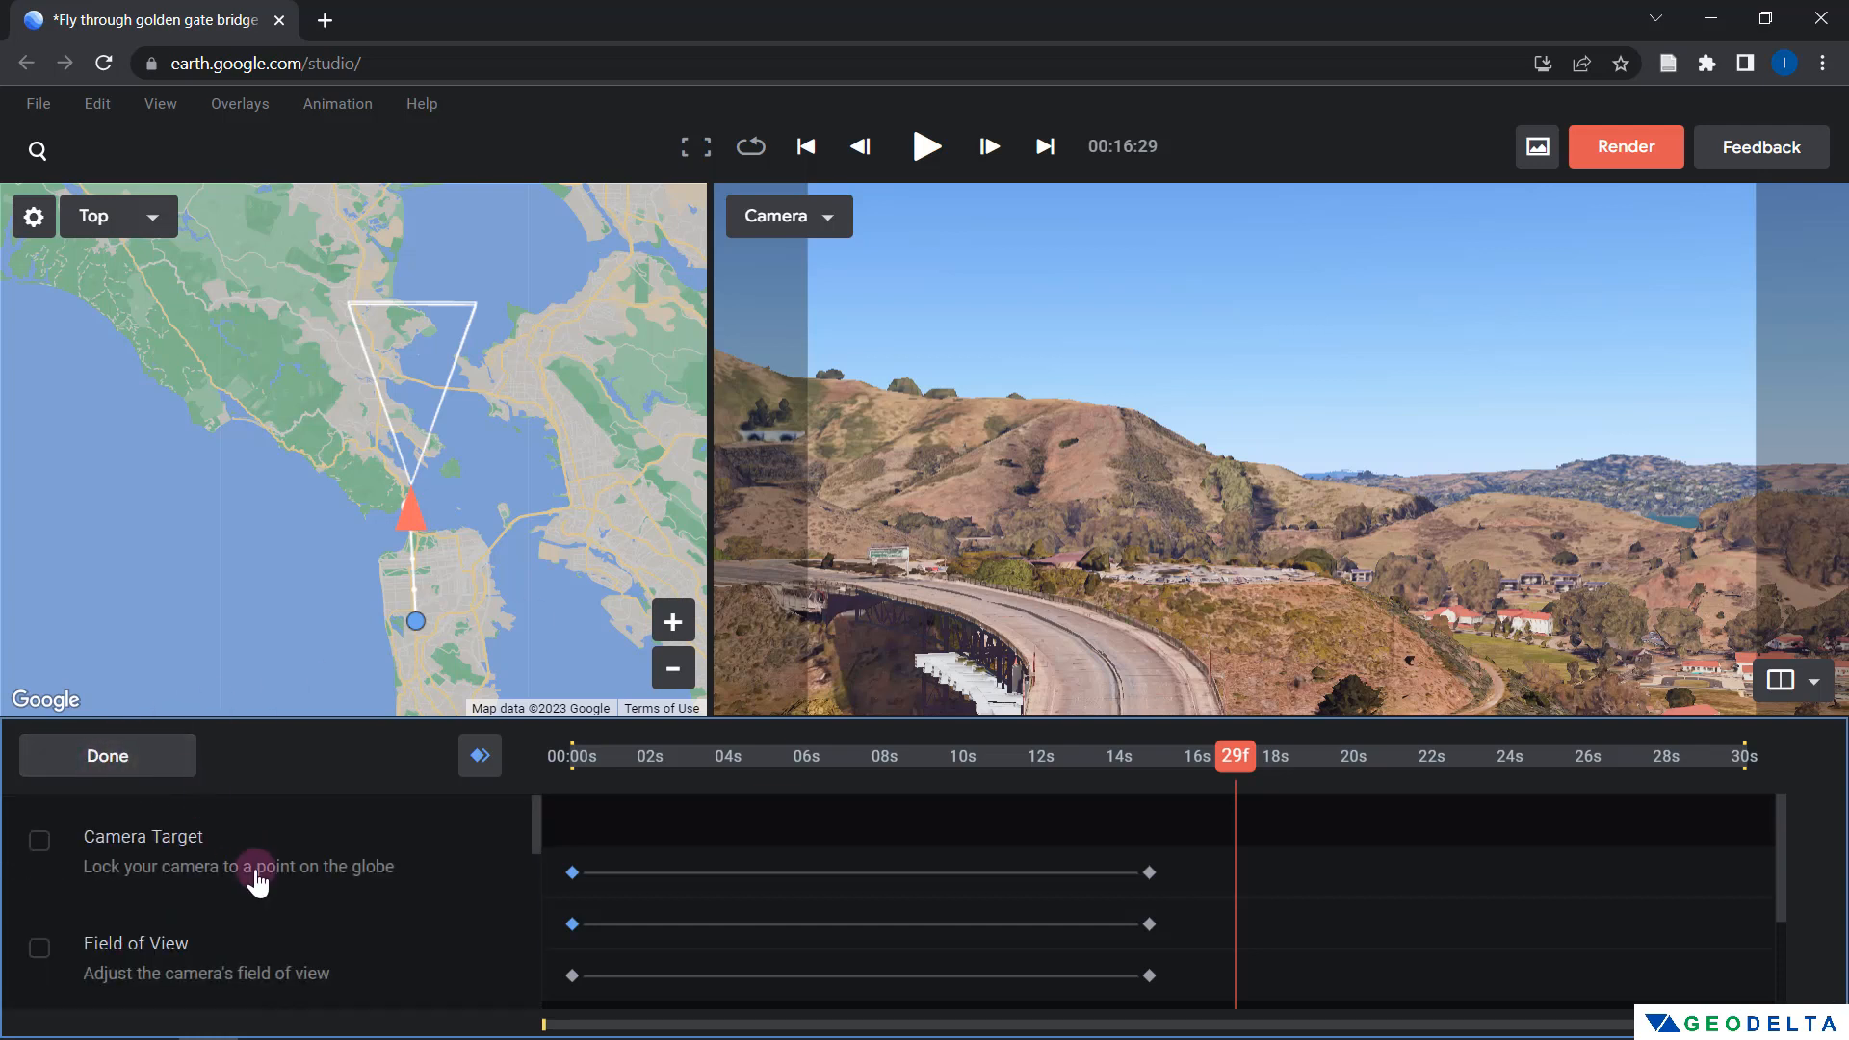
{"action": "scroll", "coordinate": [255, 875], "scroll_direction": "down", "scroll_amount": 2}
{"action": "scroll", "coordinate": [252, 871], "scroll_direction": "up", "scroll_amount": 2}
{"action": "left_click", "coordinate": [152, 761]}
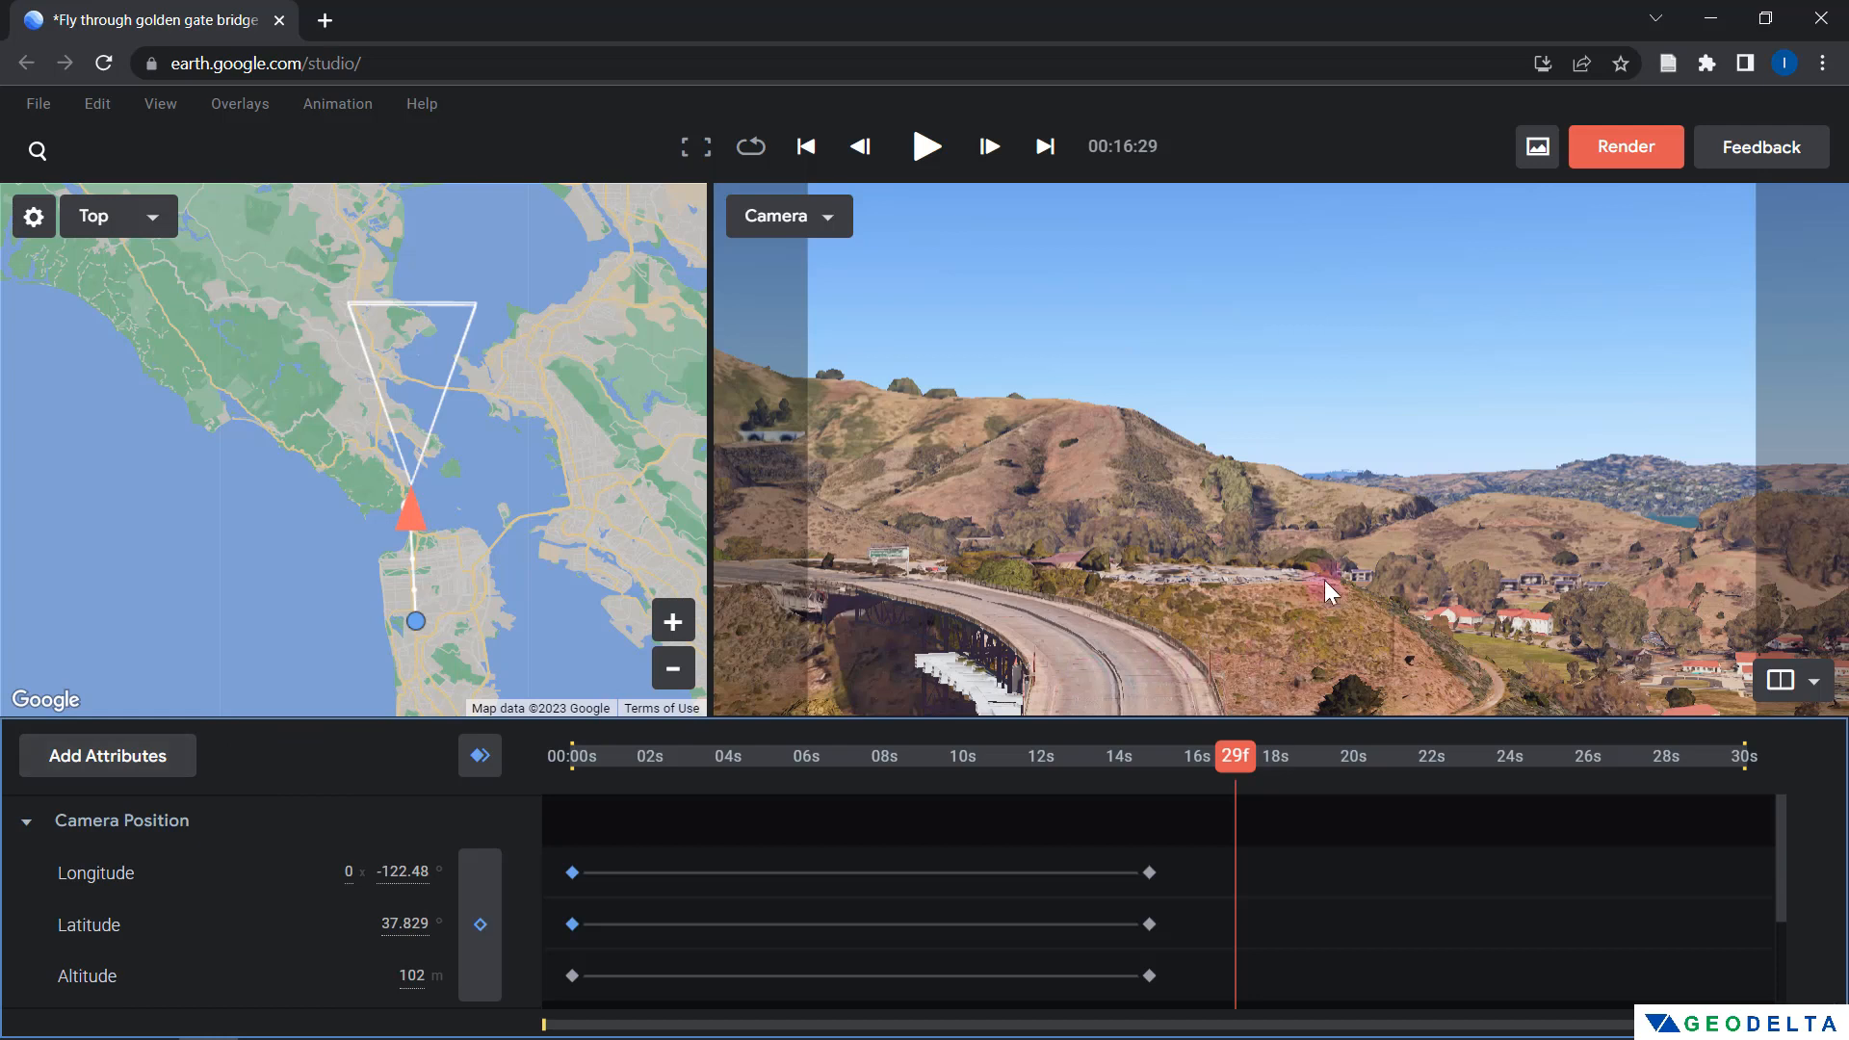
Set a camera target at 14:25 on the hillside beside the highway just north of the bridge, and preview the animation
{"action": "left_click_drag", "start_coordinate": [1169, 610], "coordinate": [1158, 601]}
{"action": "right_click", "coordinate": [1154, 598]}
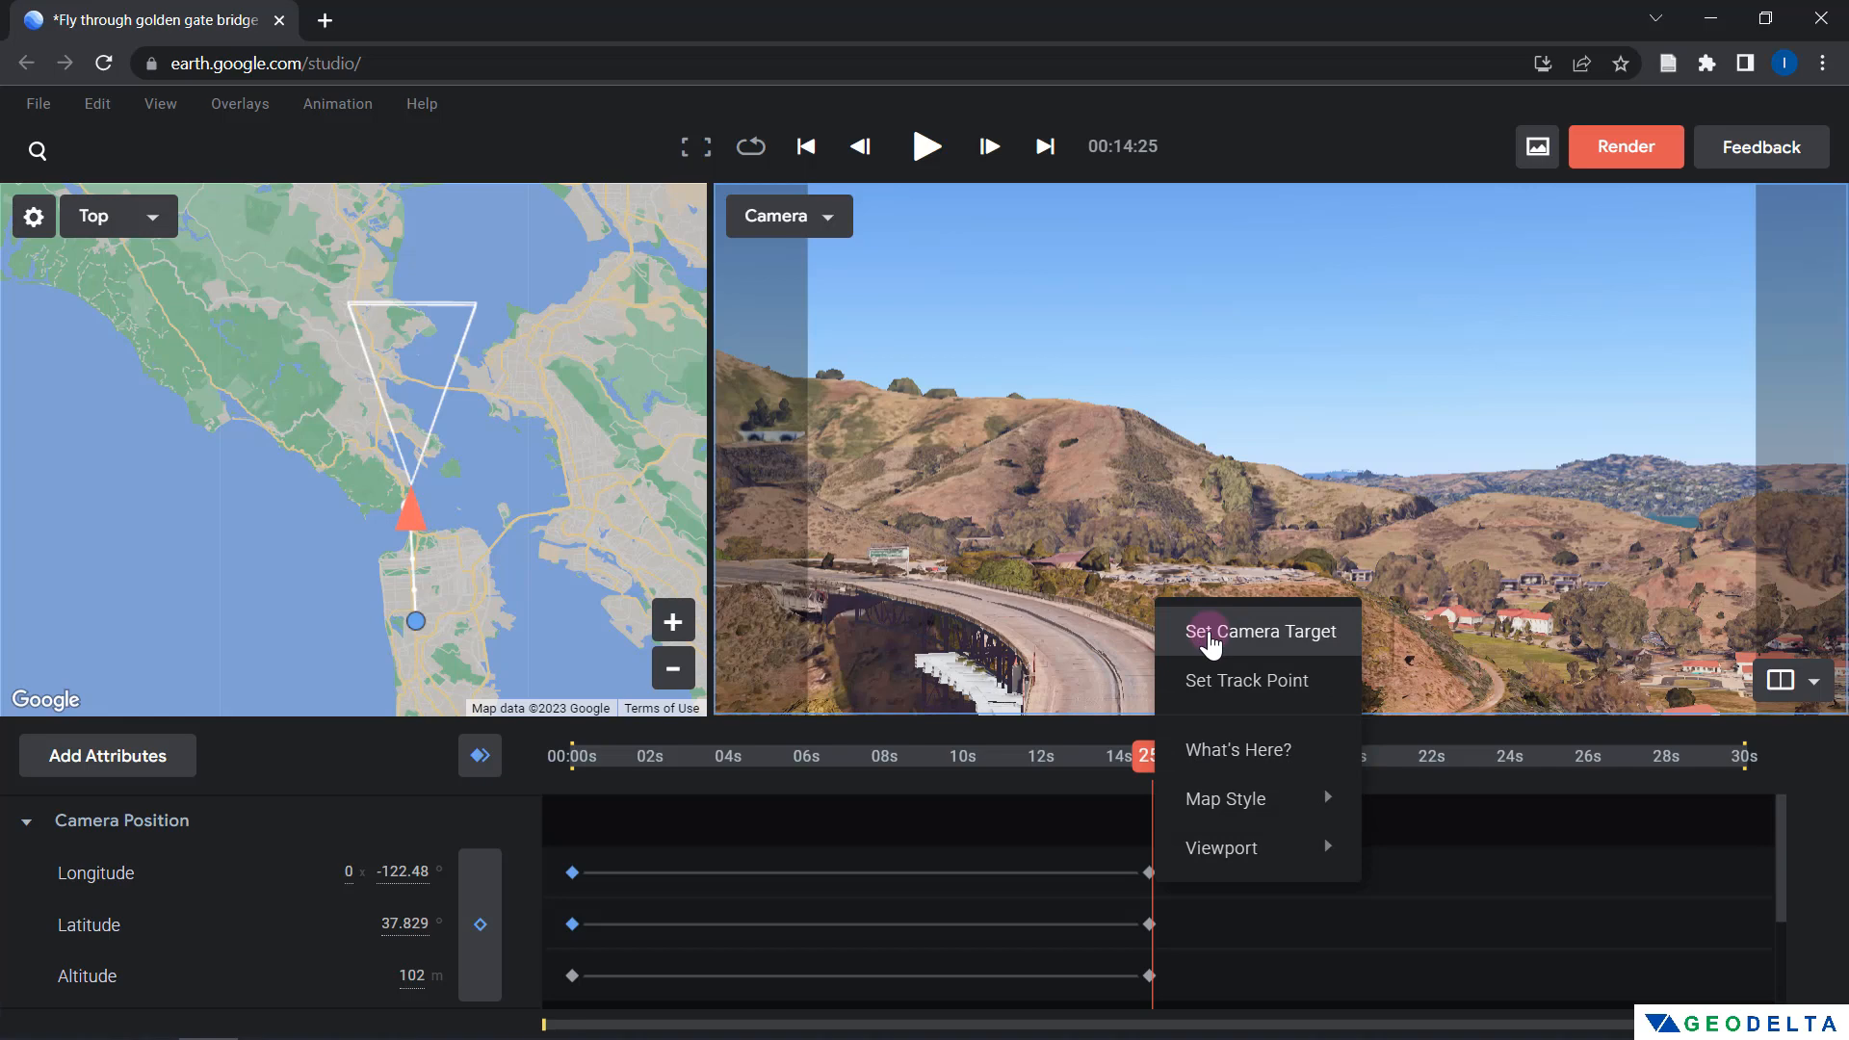
{"action": "left_click", "coordinate": [1210, 634]}
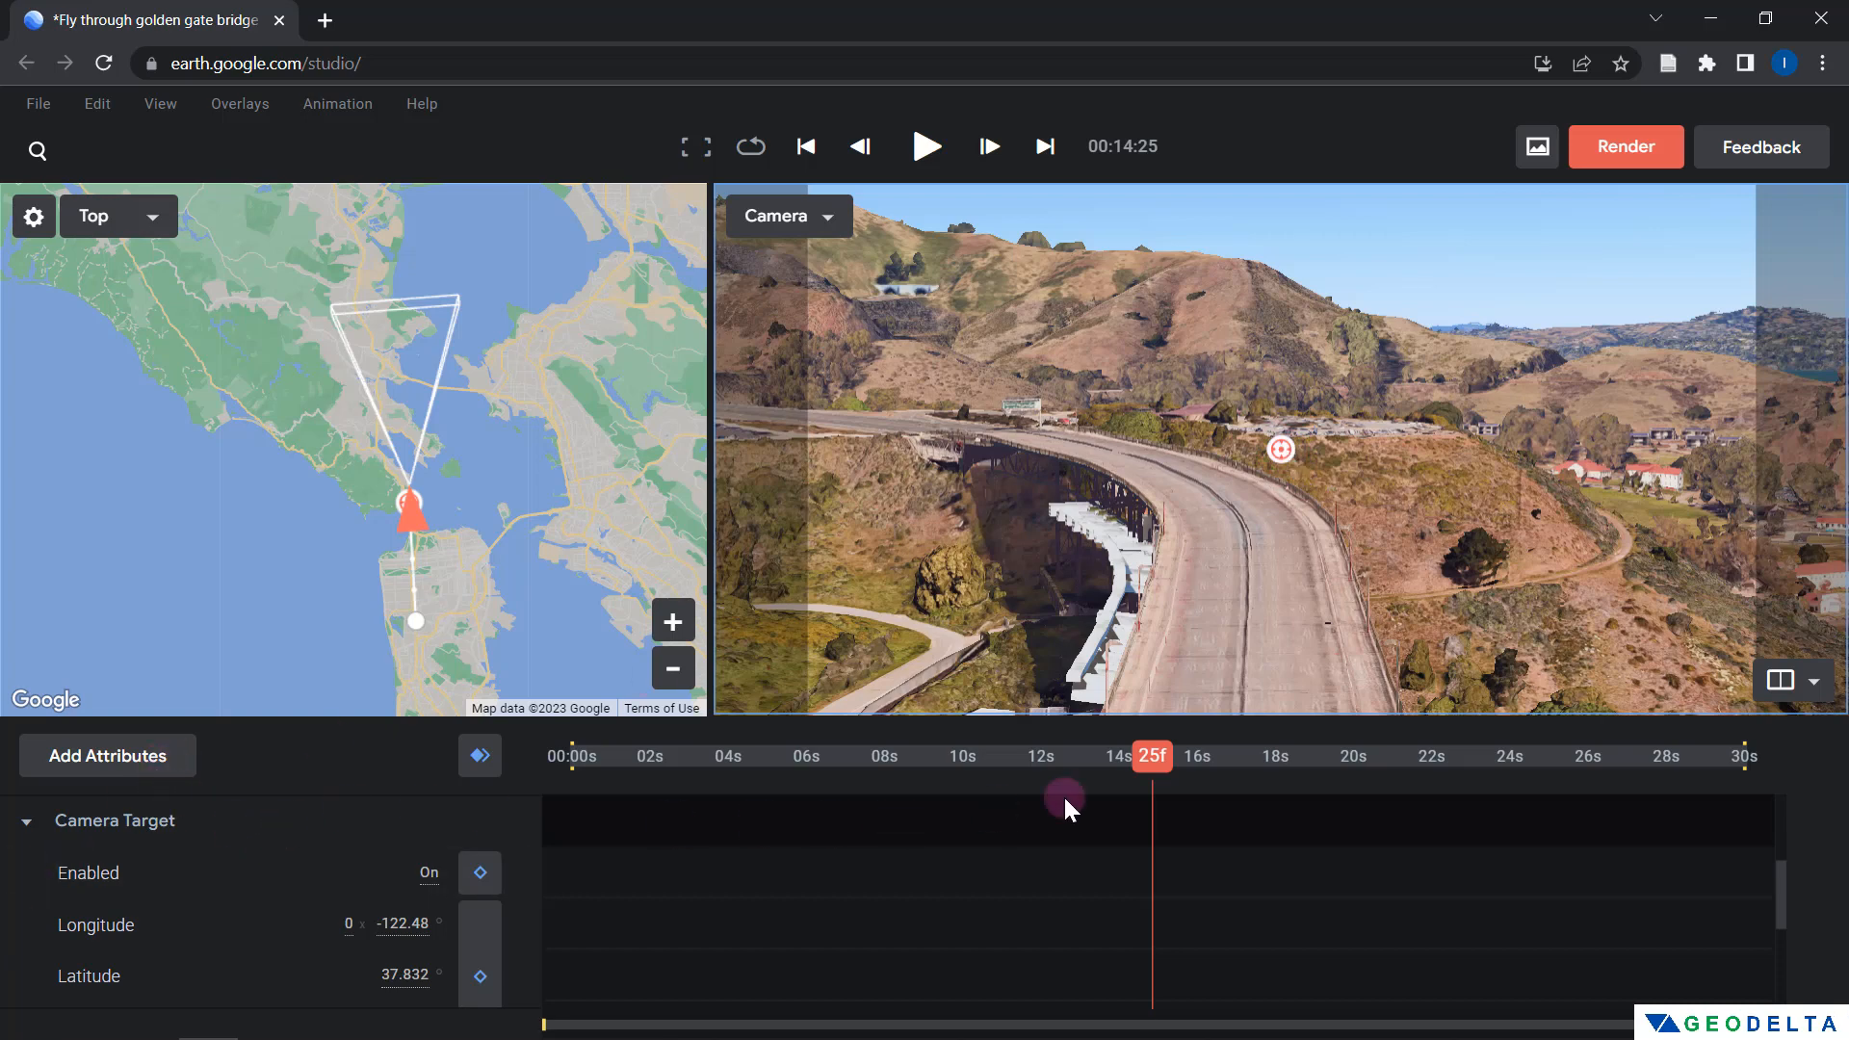
{"action": "left_click", "coordinate": [925, 147]}
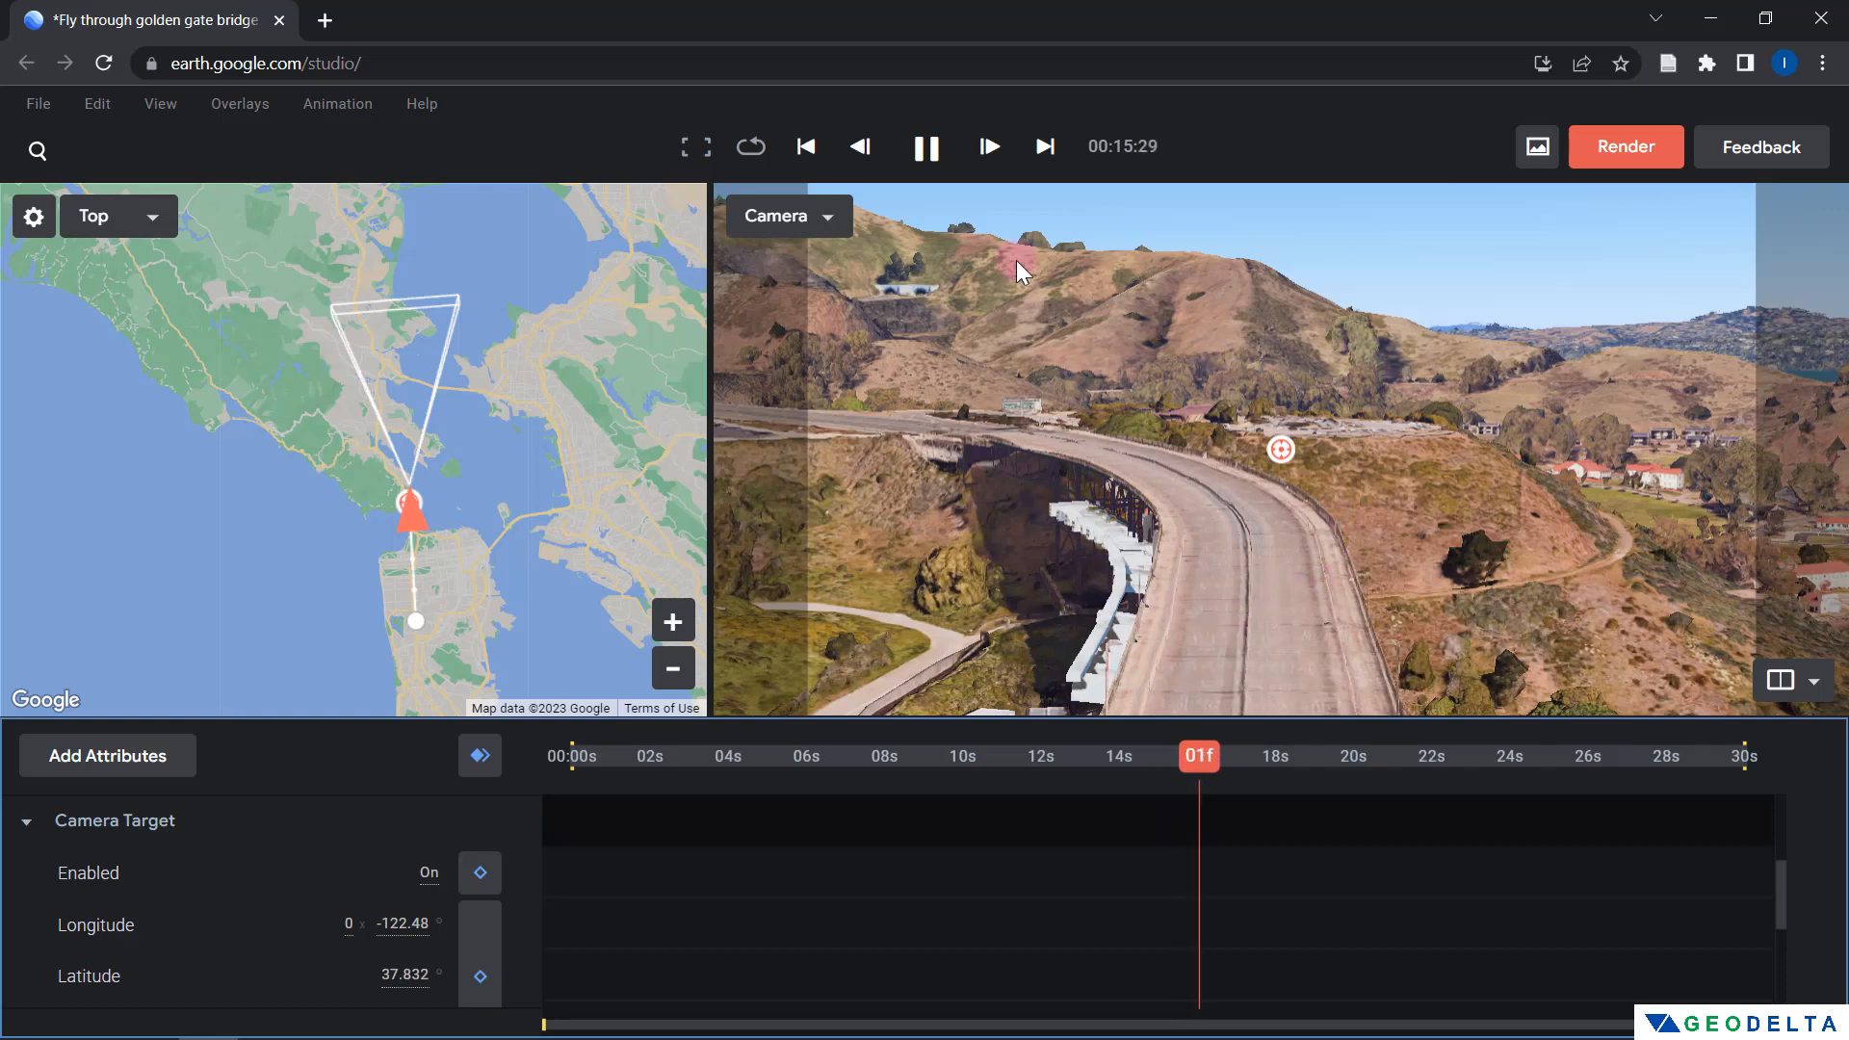
{"action": "key", "text": "space"}
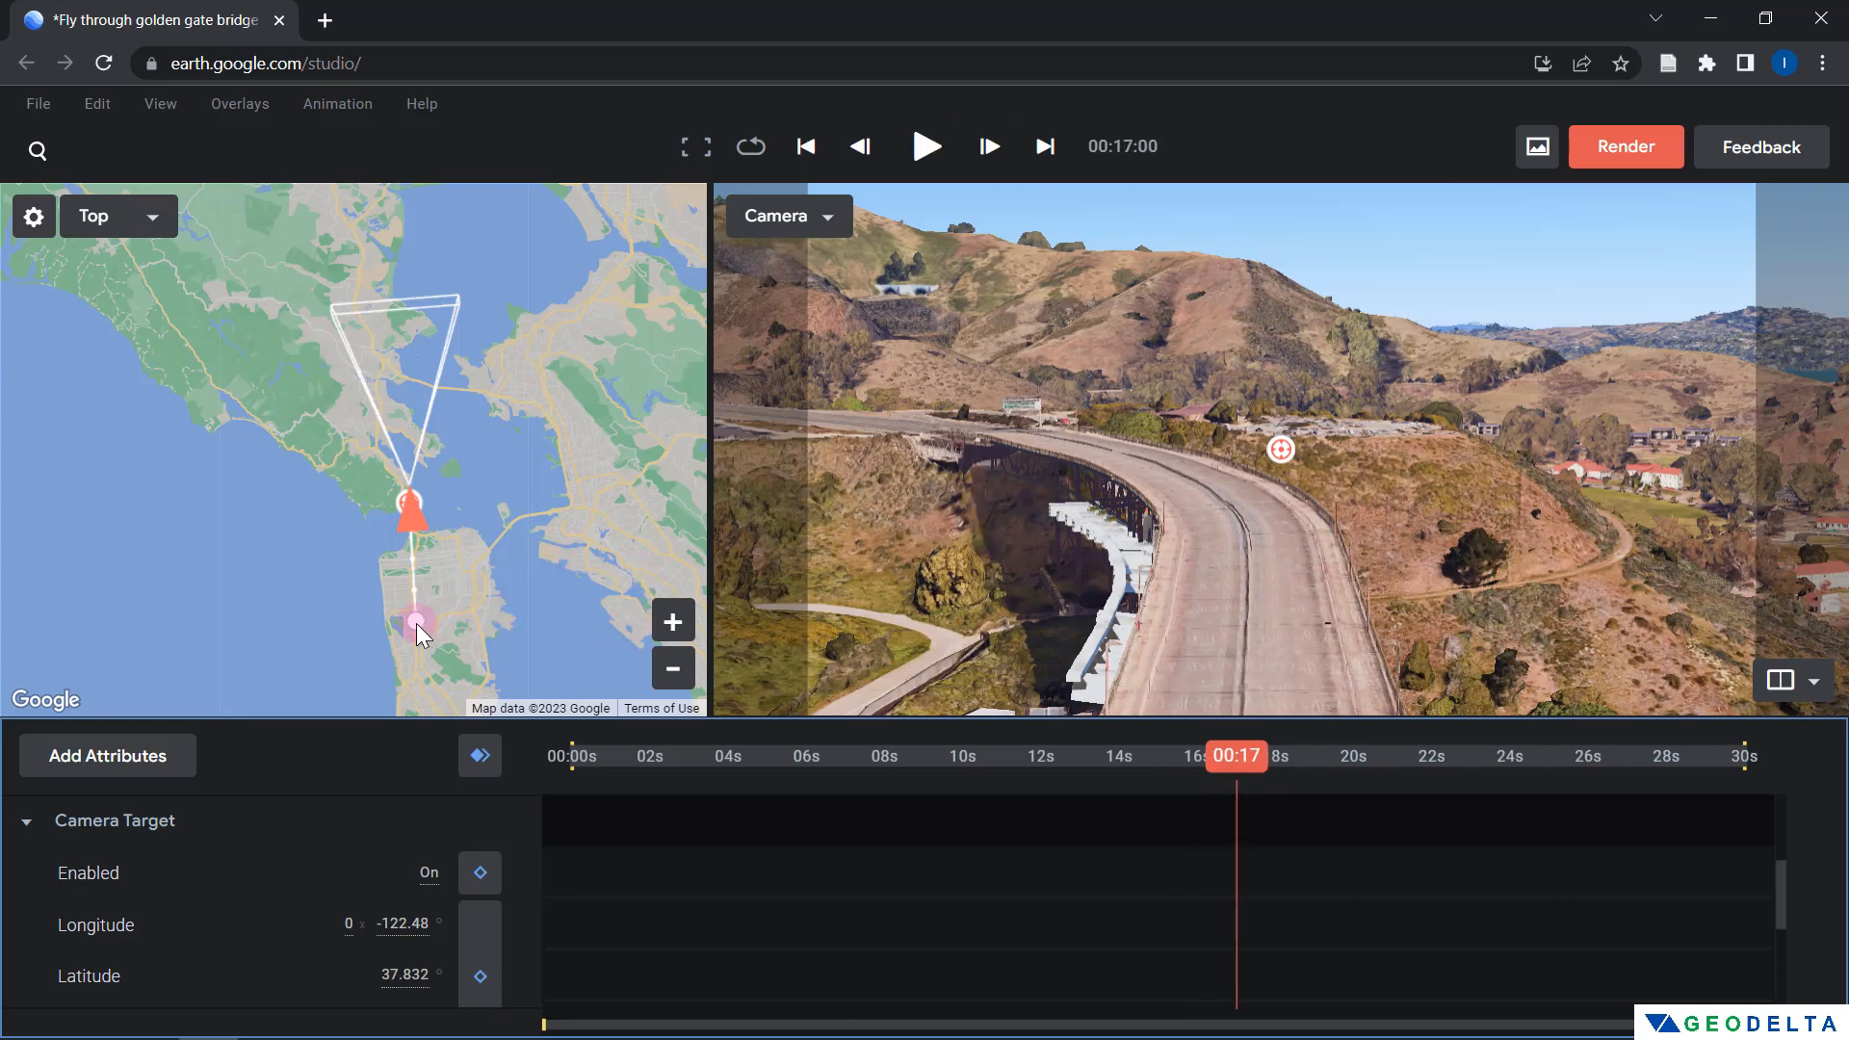
Examine the flight path's altitude profile from the East and West, and return the map to the Top view
{"action": "left_click_drag", "start_coordinate": [414, 513], "coordinate": [352, 547]}
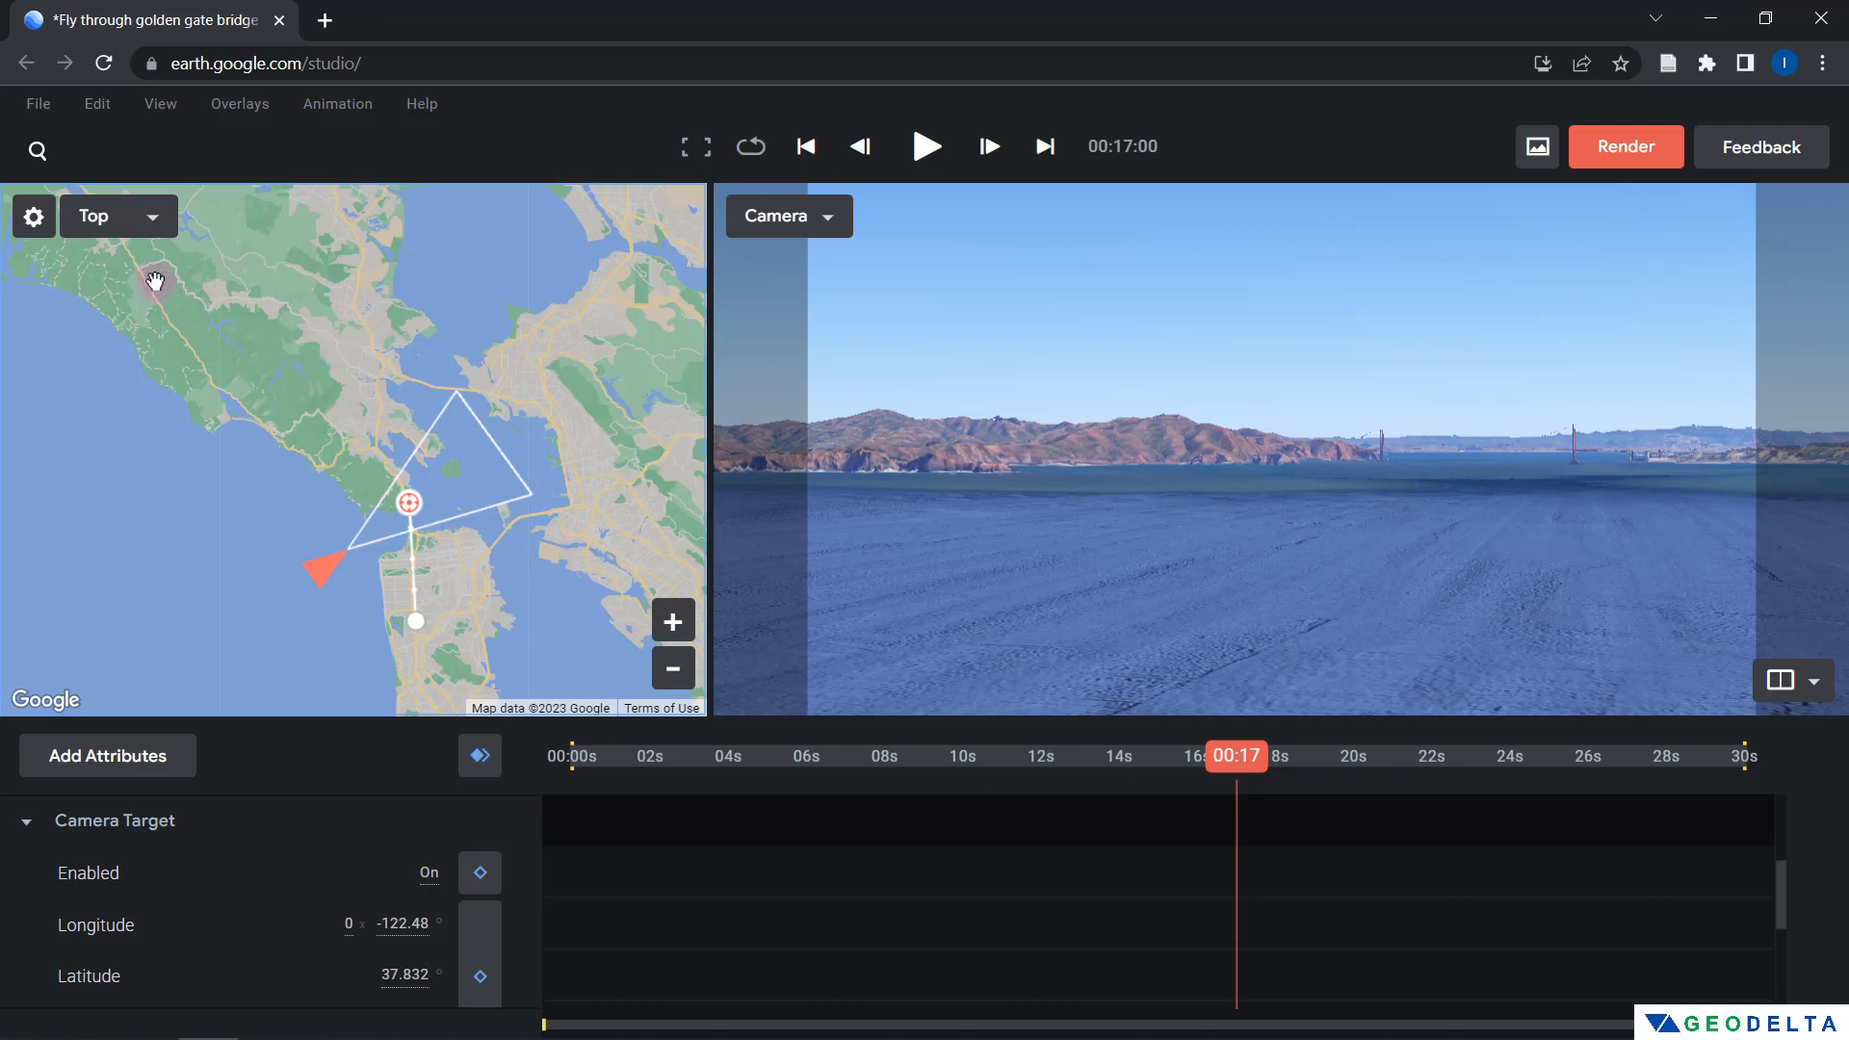
{"action": "left_click", "coordinate": [122, 228]}
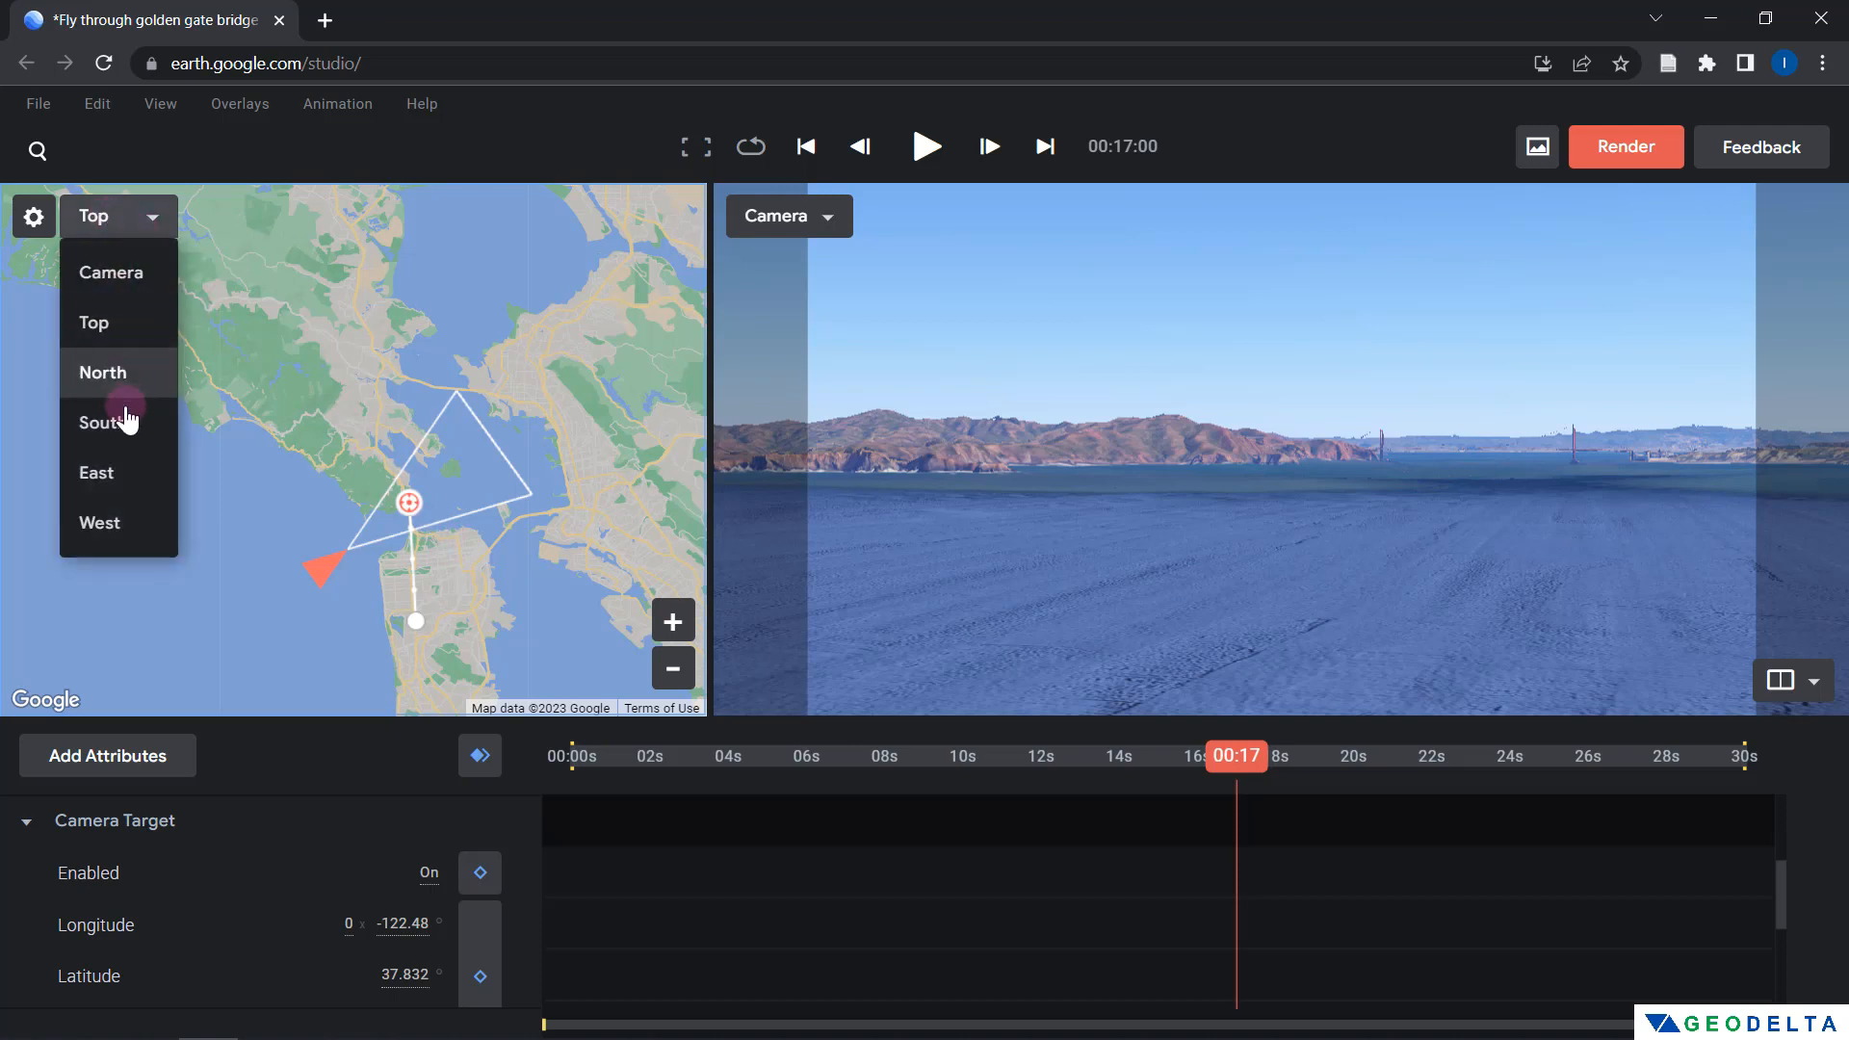
{"action": "left_click", "coordinate": [125, 486]}
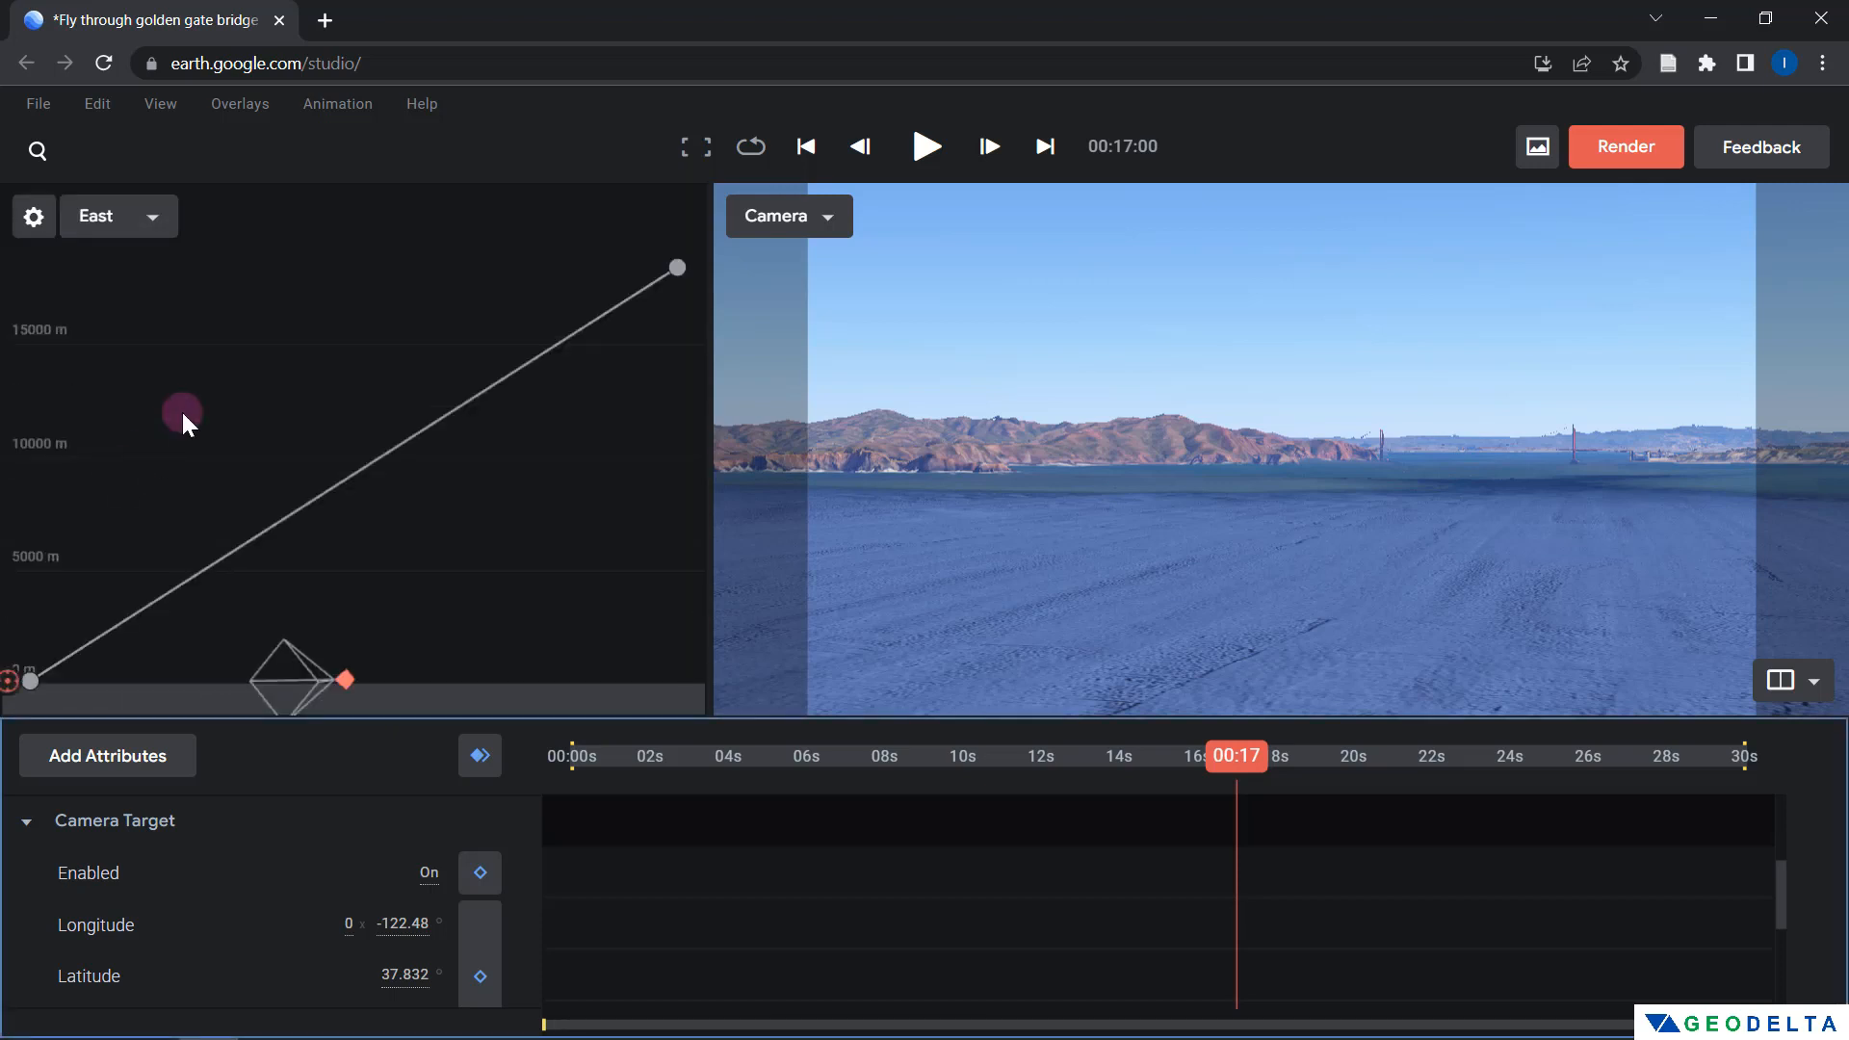
{"action": "left_click", "coordinate": [148, 223]}
{"action": "left_click", "coordinate": [136, 535]}
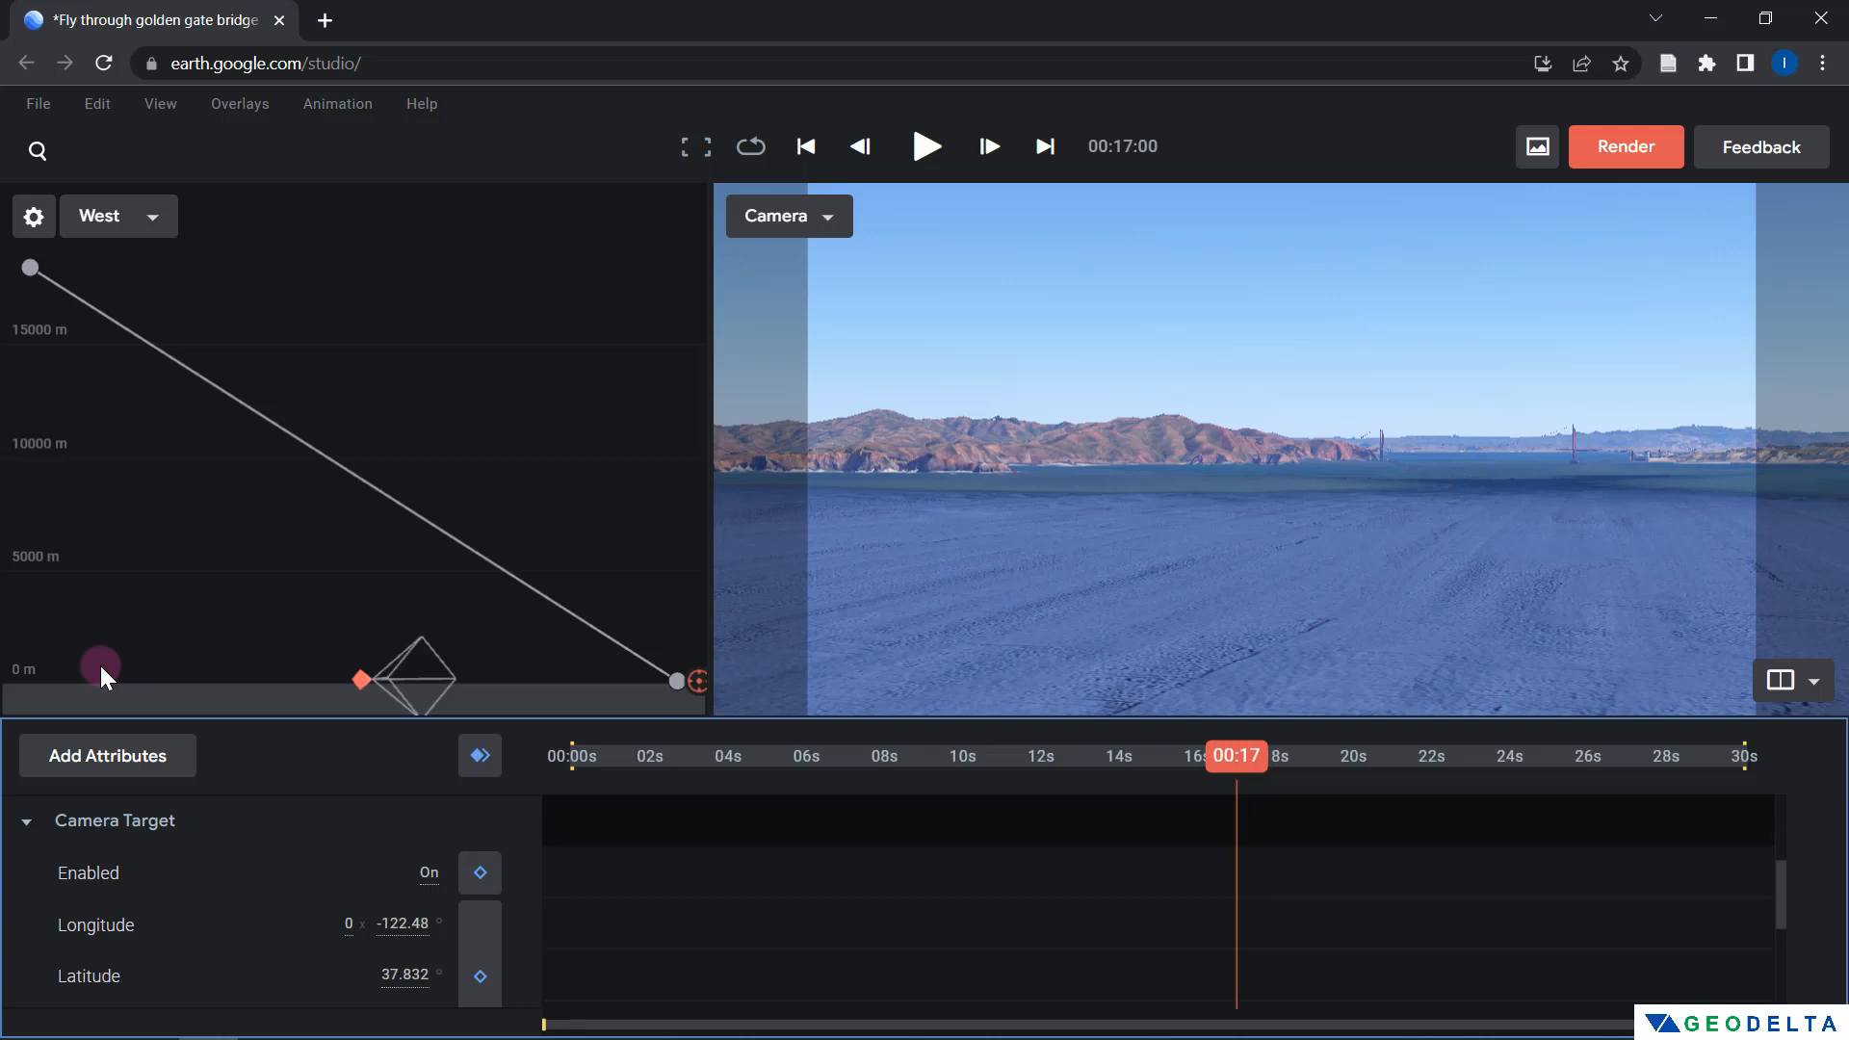
{"action": "left_click", "coordinate": [141, 218]}
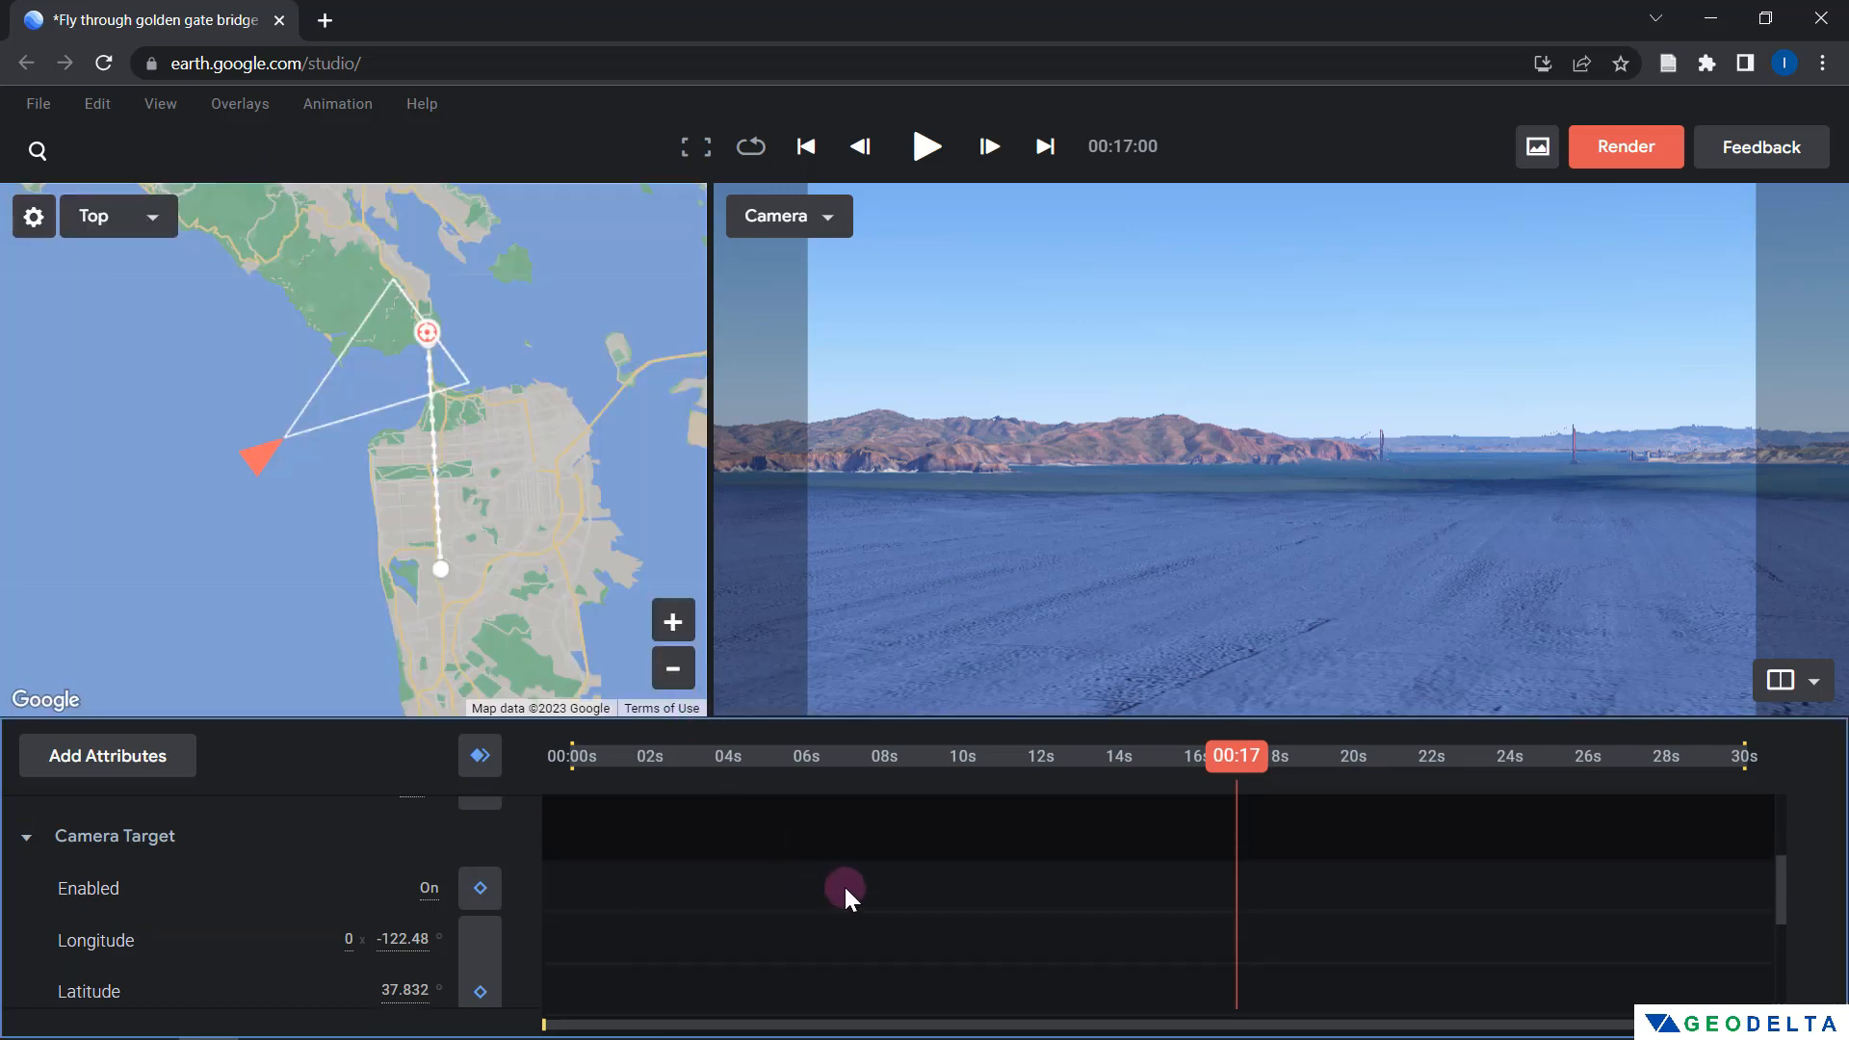
Go to 1:05 in the timeline and bring the camera down over the bridge's southern end, at about 260 m altitude
{"action": "scroll", "coordinate": [844, 885], "scroll_direction": "up", "scroll_amount": 3}
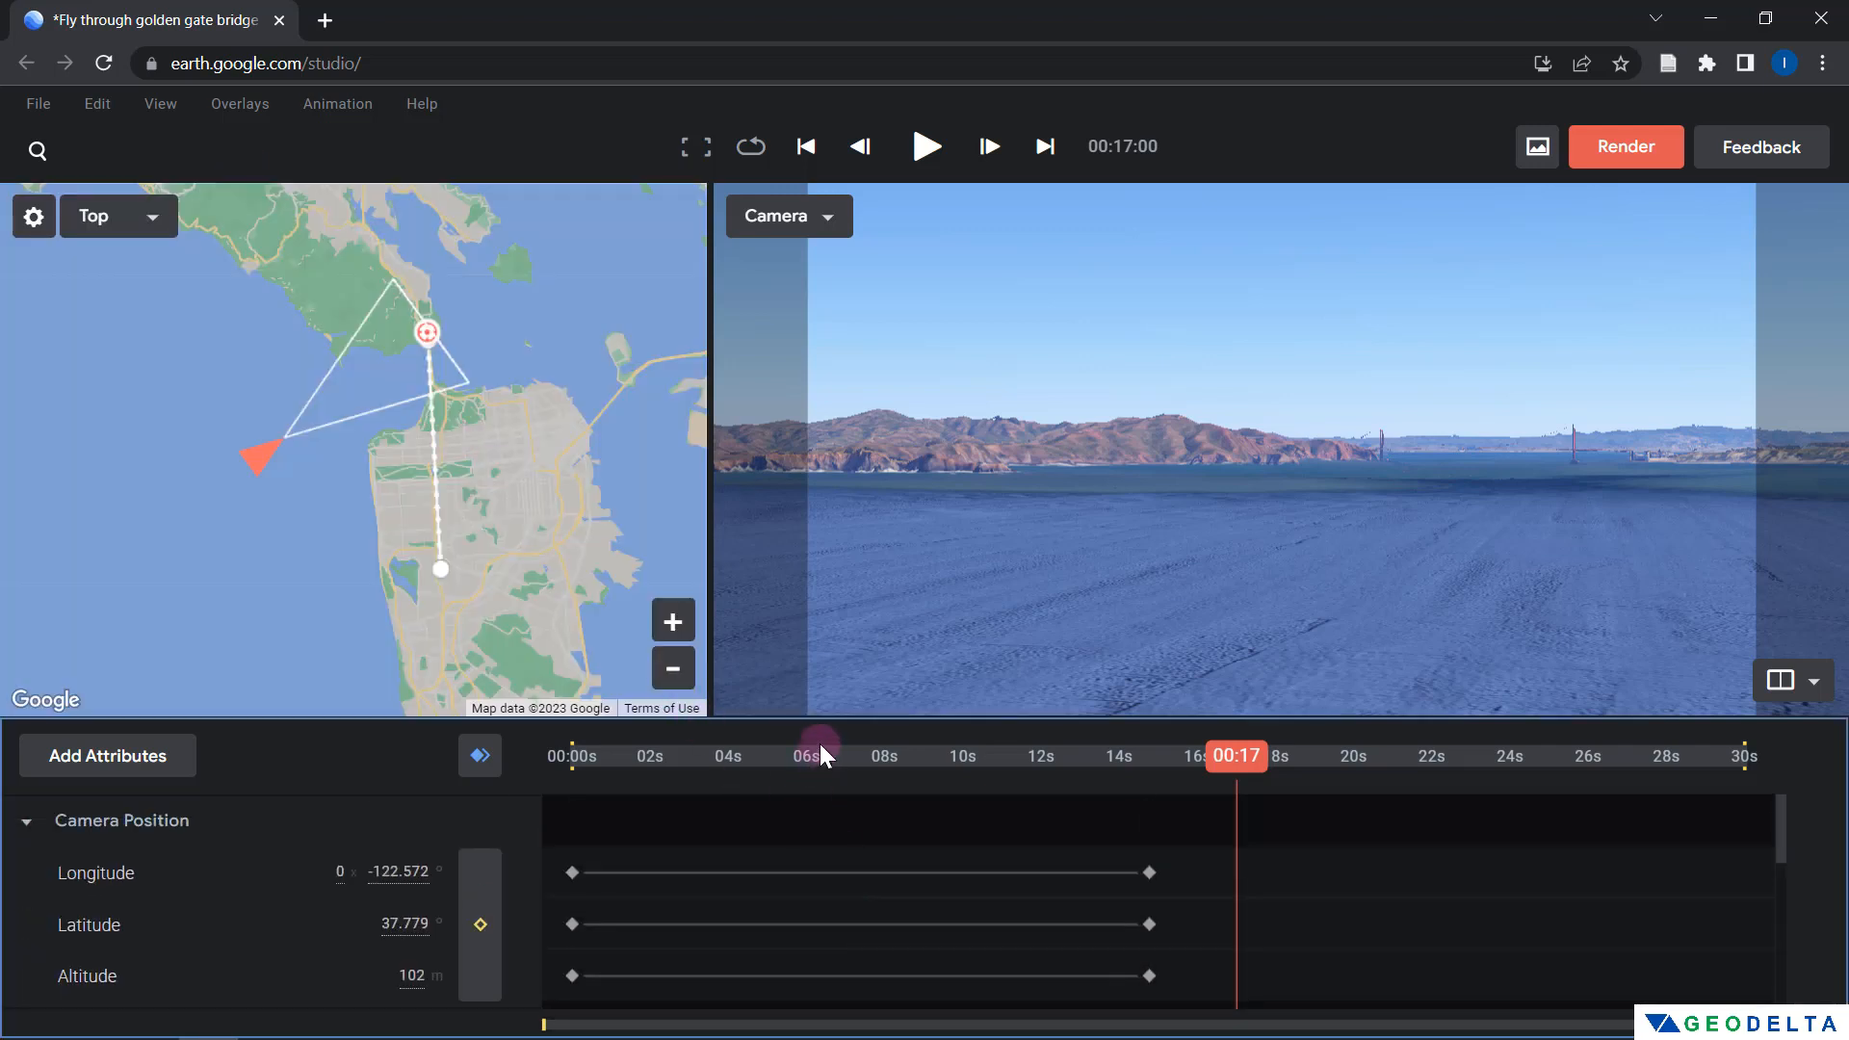
{"action": "left_click_drag", "start_coordinate": [819, 744], "coordinate": [622, 766]}
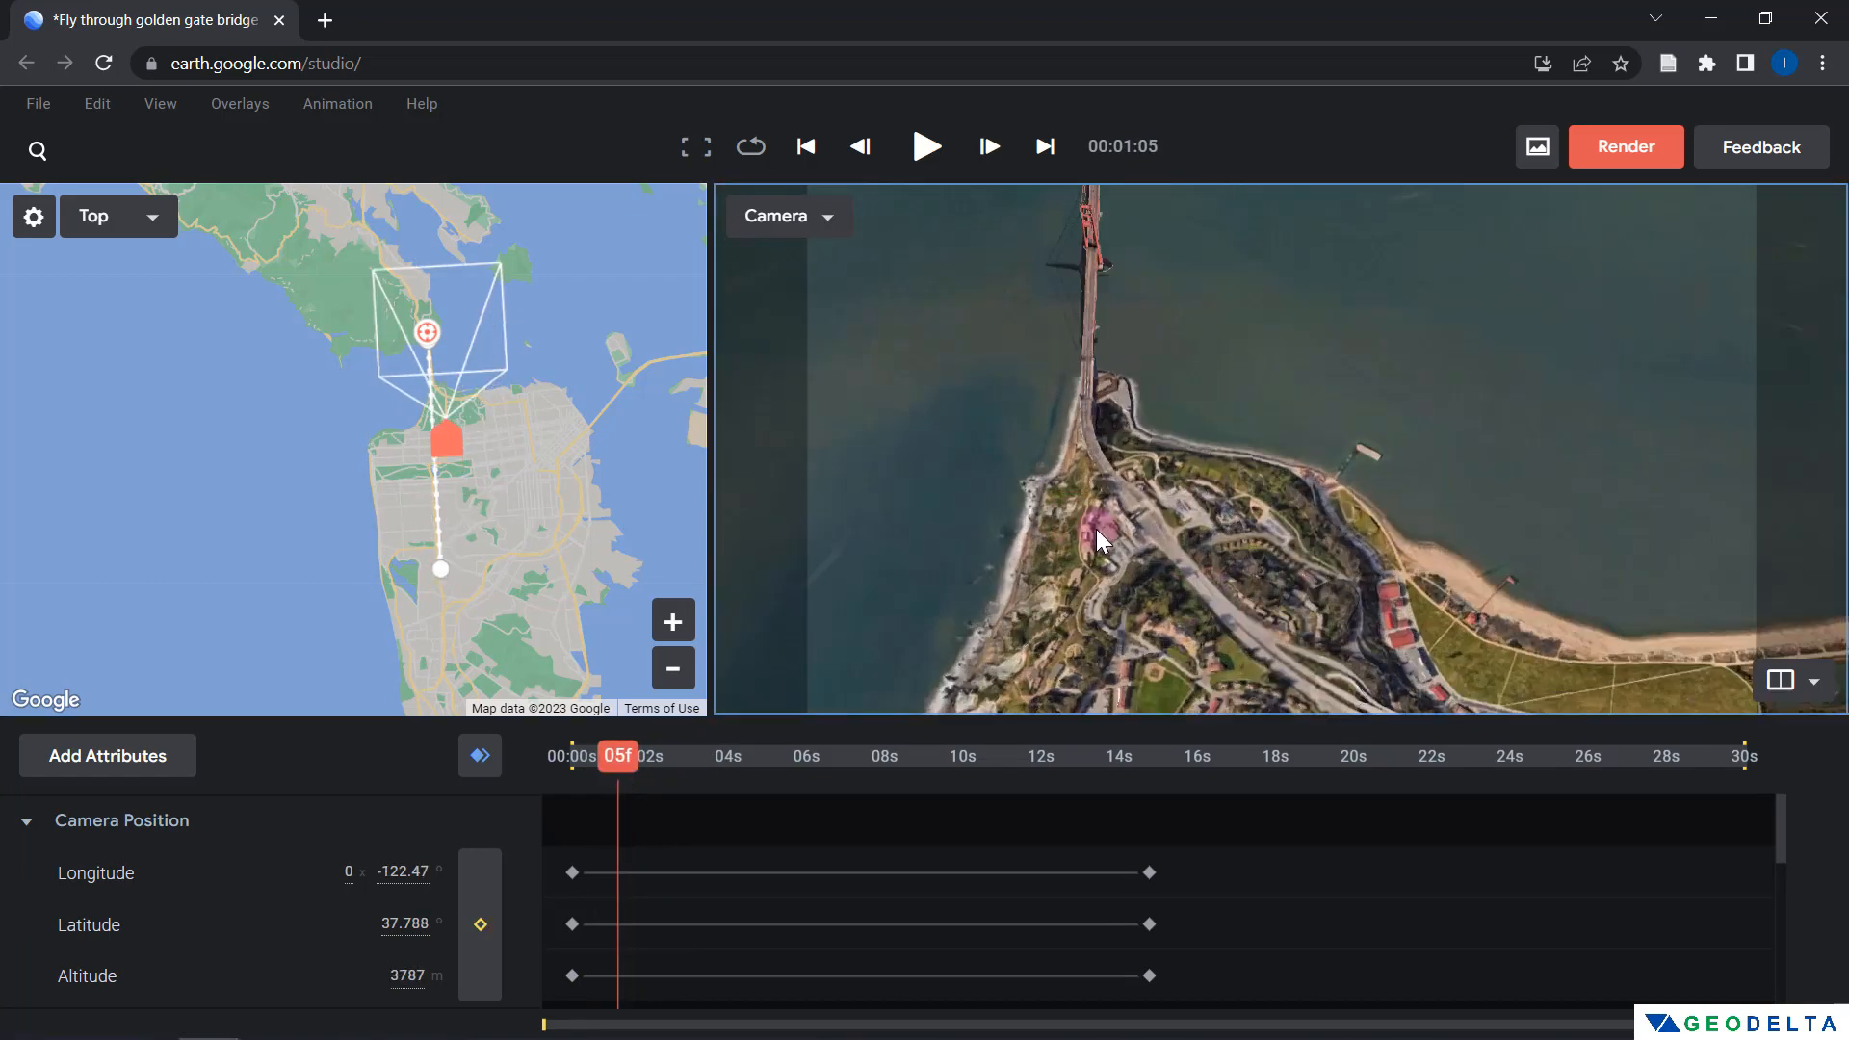
{"action": "scroll", "coordinate": [1100, 529], "scroll_direction": "up", "scroll_amount": 3}
{"action": "left_click_drag", "start_coordinate": [1204, 501], "coordinate": [1242, 540]}
{"action": "middle_click_drag", "start_coordinate": [1242, 540], "coordinate": [1237, 462]}
{"action": "left_click_drag", "start_coordinate": [1237, 462], "coordinate": [1226, 515]}
{"action": "scroll", "coordinate": [1226, 515], "scroll_direction": "up", "scroll_amount": 5}
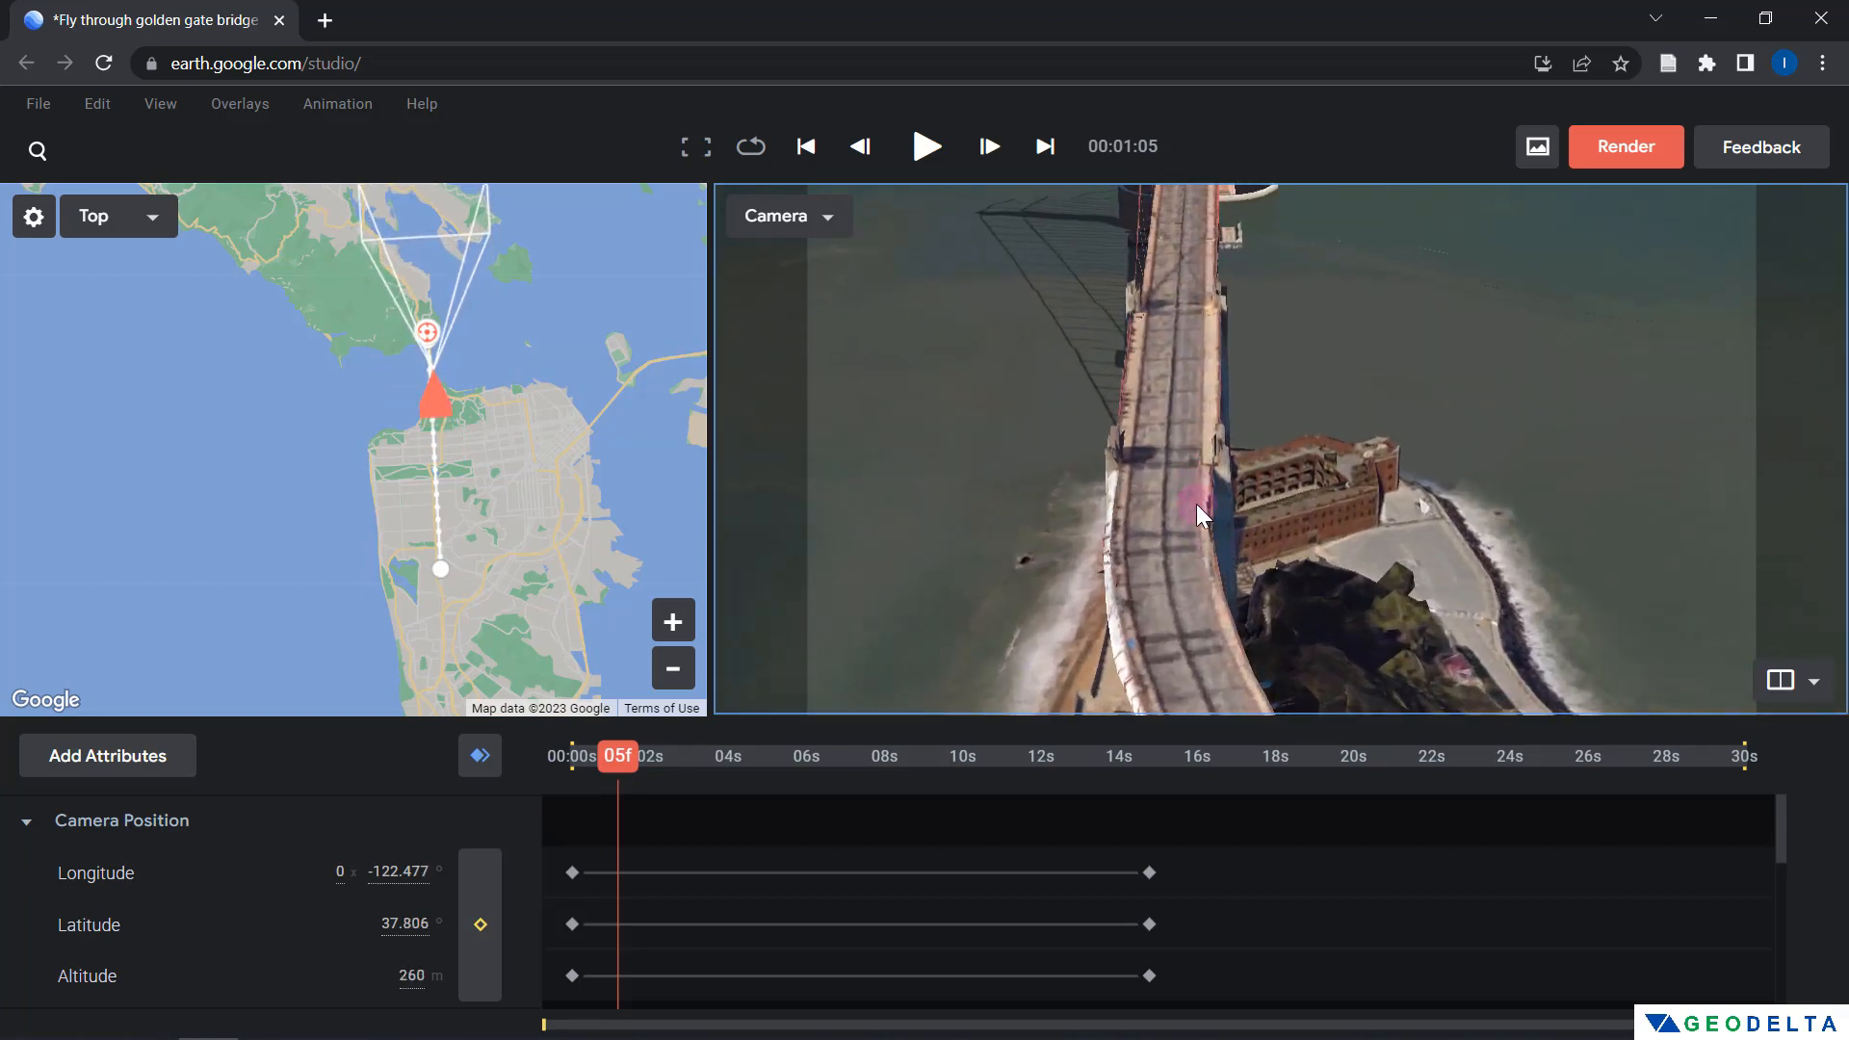
Level the view north along the bridge deck at about 88 m altitude and record camera keyframes at 1:05
{"action": "middle_click_drag", "start_coordinate": [1196, 505], "coordinate": [1198, 412]}
{"action": "left_click_drag", "start_coordinate": [1198, 412], "coordinate": [1226, 504]}
{"action": "scroll", "coordinate": [1163, 405], "scroll_direction": "up", "scroll_amount": 2}
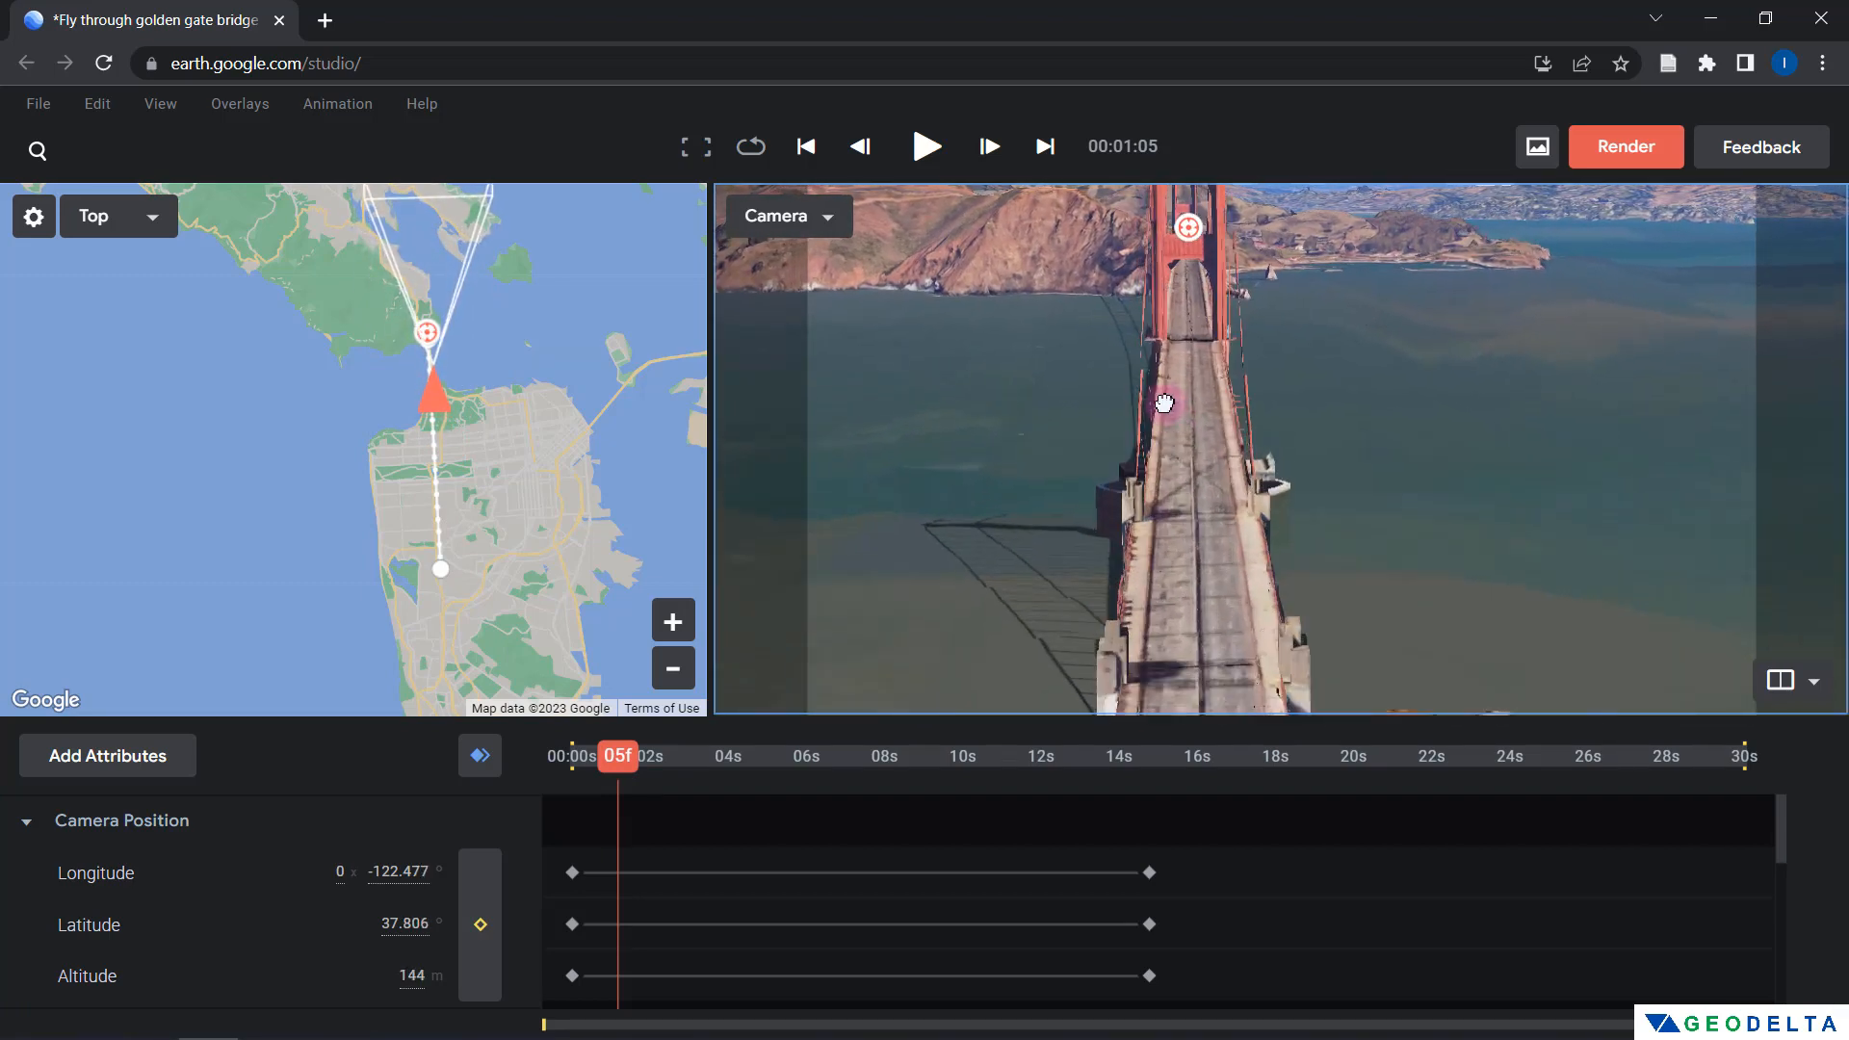
{"action": "middle_click_drag", "start_coordinate": [1150, 405], "coordinate": [1283, 458]}
{"action": "left_click_drag", "start_coordinate": [1282, 458], "coordinate": [1244, 470]}
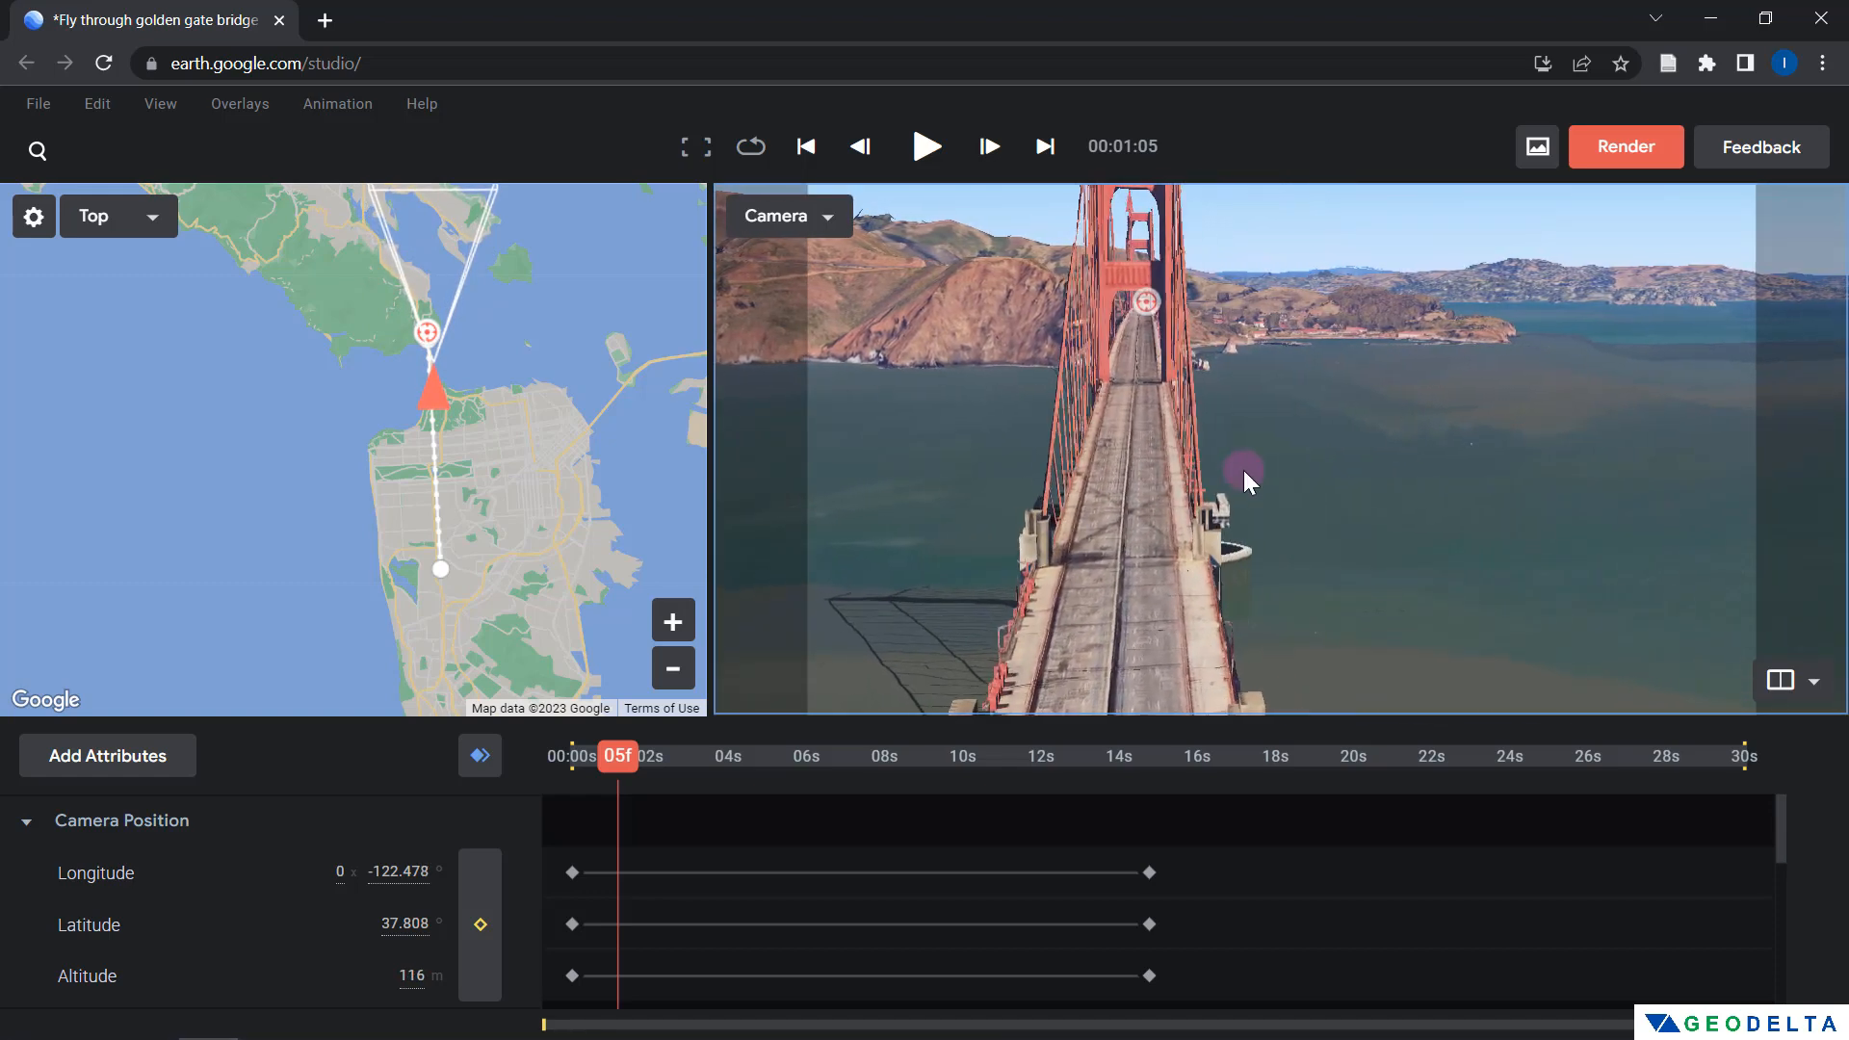
{"action": "middle_click_drag", "start_coordinate": [1243, 470], "coordinate": [1145, 402]}
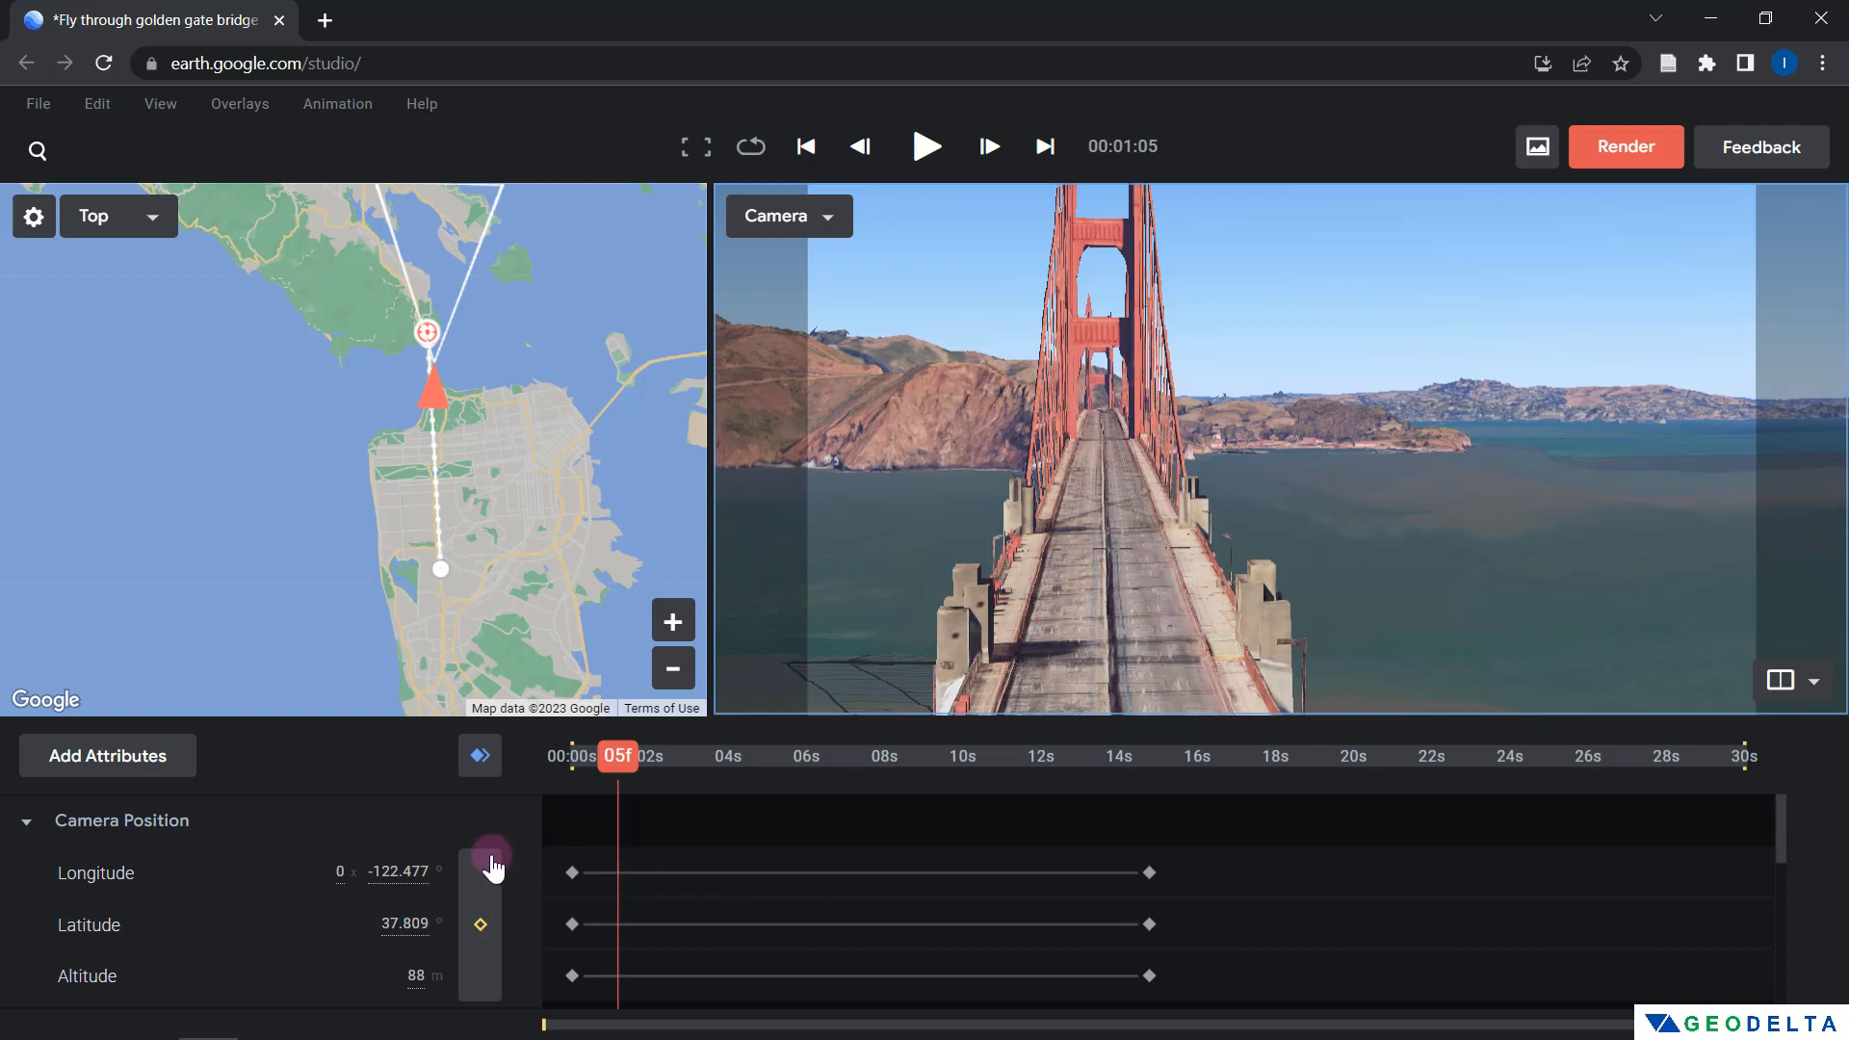
{"action": "scroll", "coordinate": [402, 882], "scroll_direction": "down", "scroll_amount": 3}
{"action": "scroll", "coordinate": [414, 920], "scroll_direction": "up", "scroll_amount": 3}
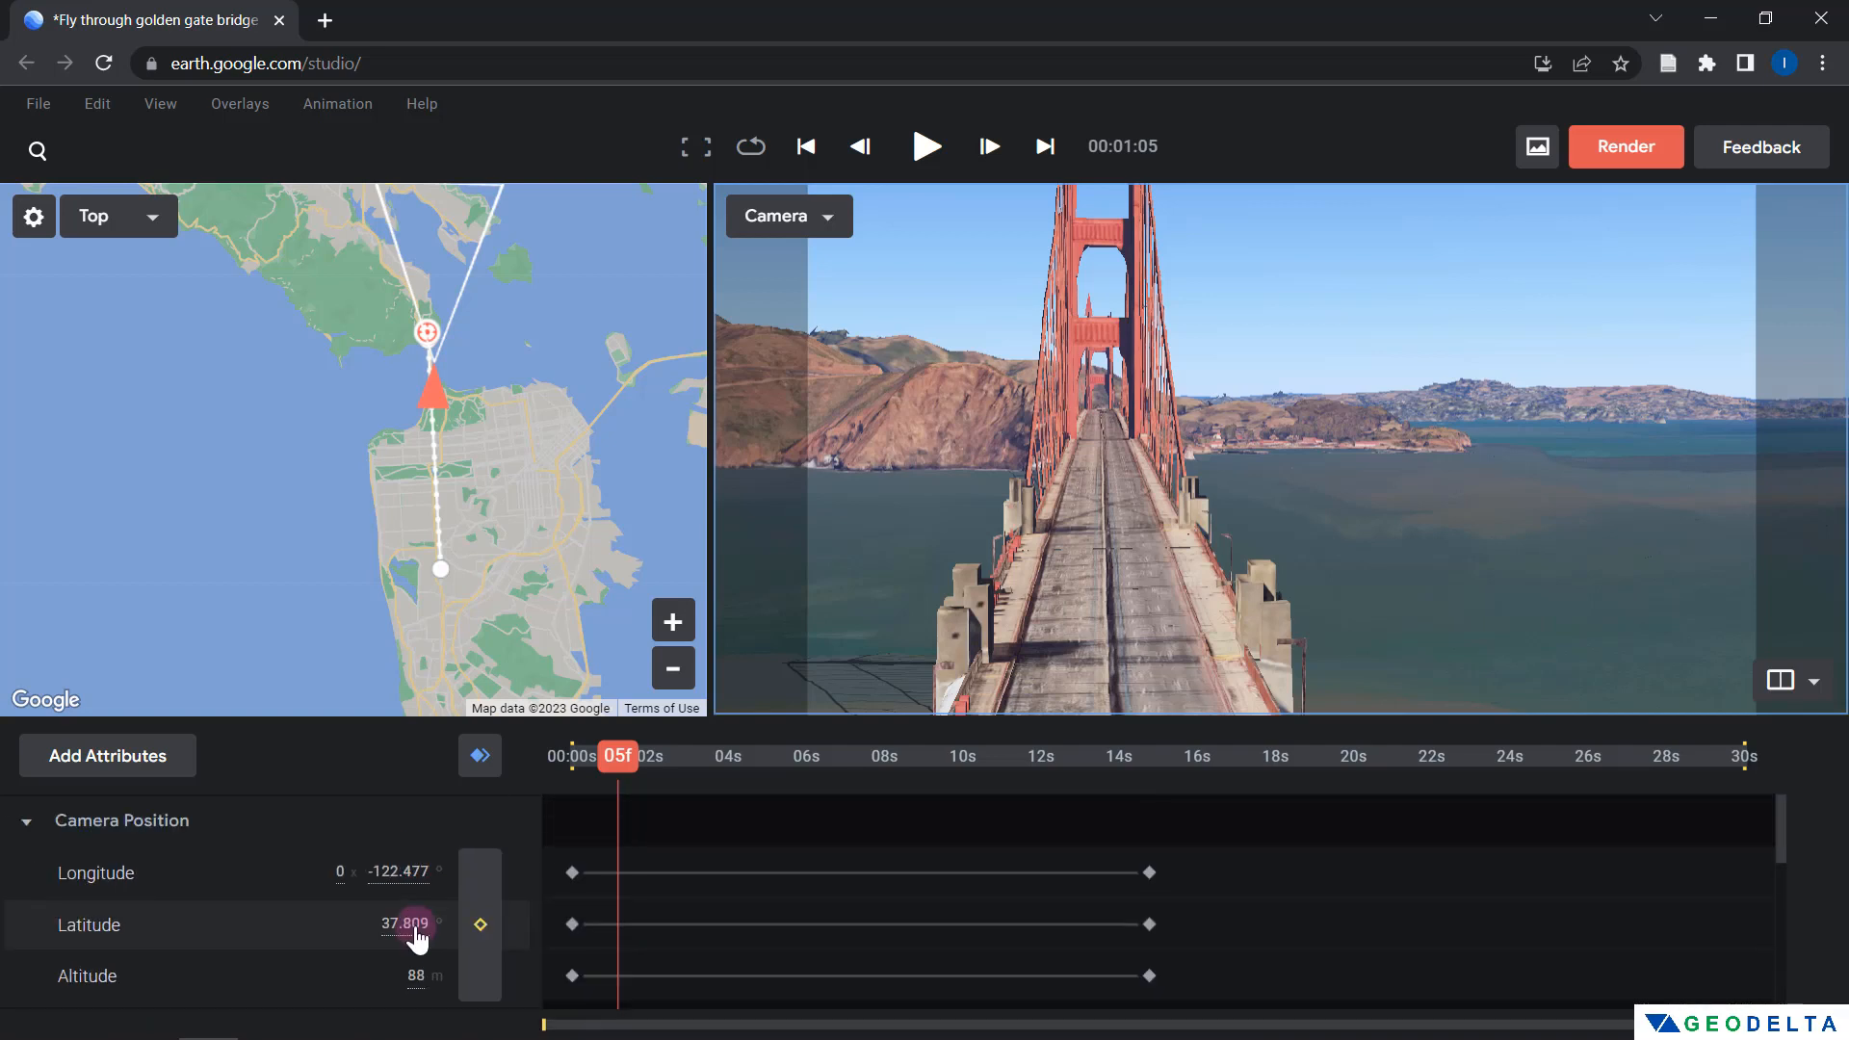
{"action": "left_click", "coordinate": [479, 757]}
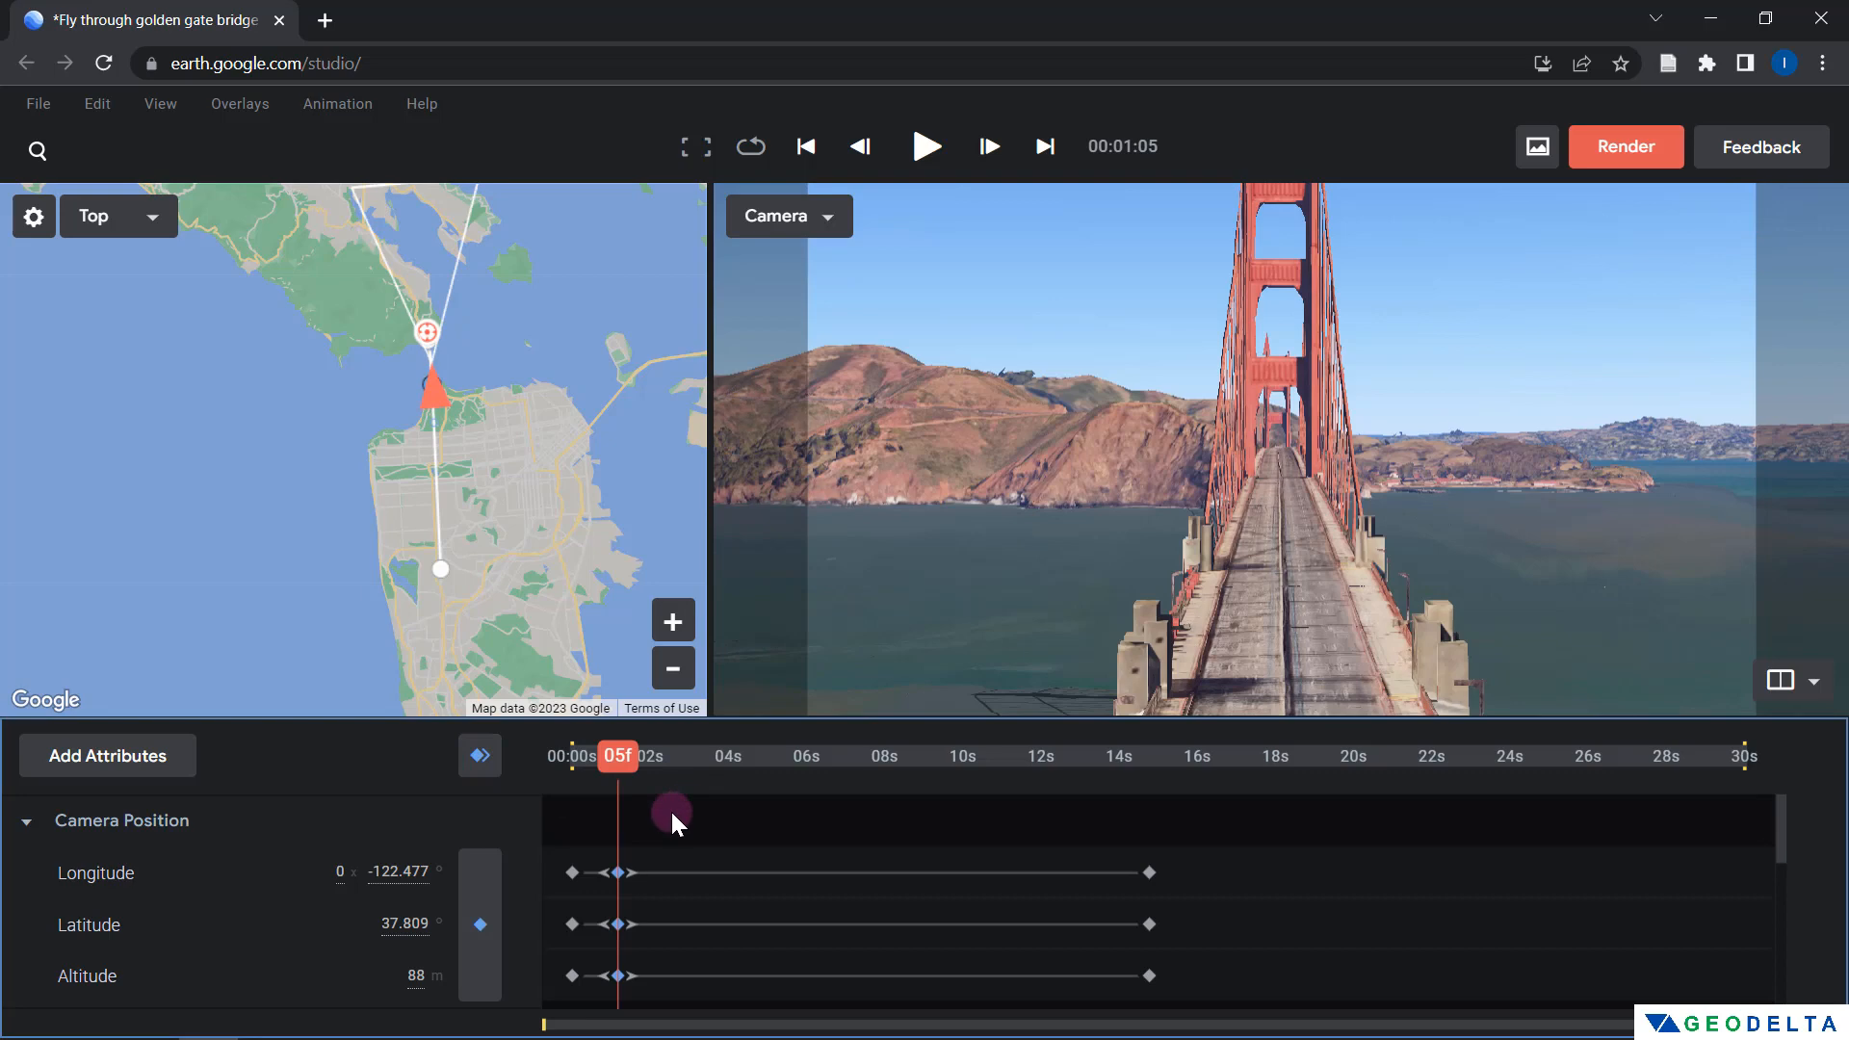
Play the animation from the beginning and pause around 4 seconds to check the approach to the bridge
{"action": "left_click_drag", "start_coordinate": [622, 756], "coordinate": [535, 765]}
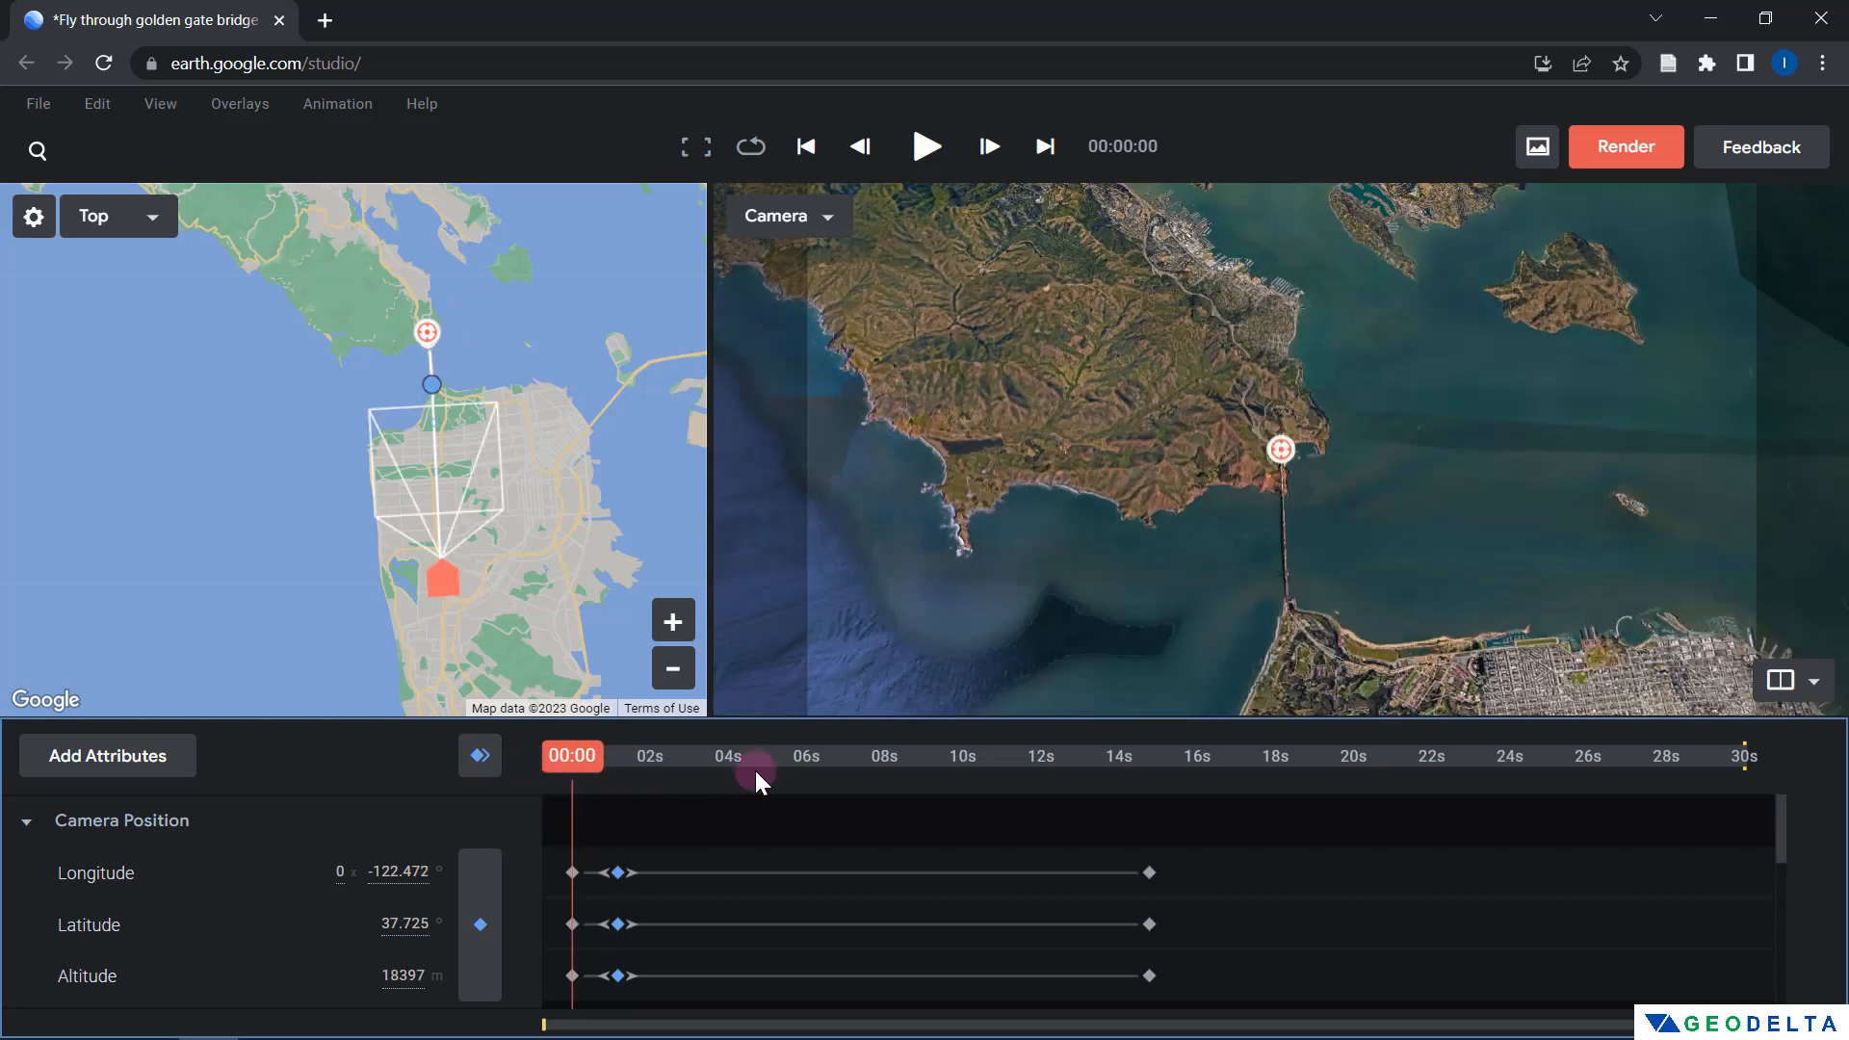
{"action": "left_click", "coordinate": [927, 151]}
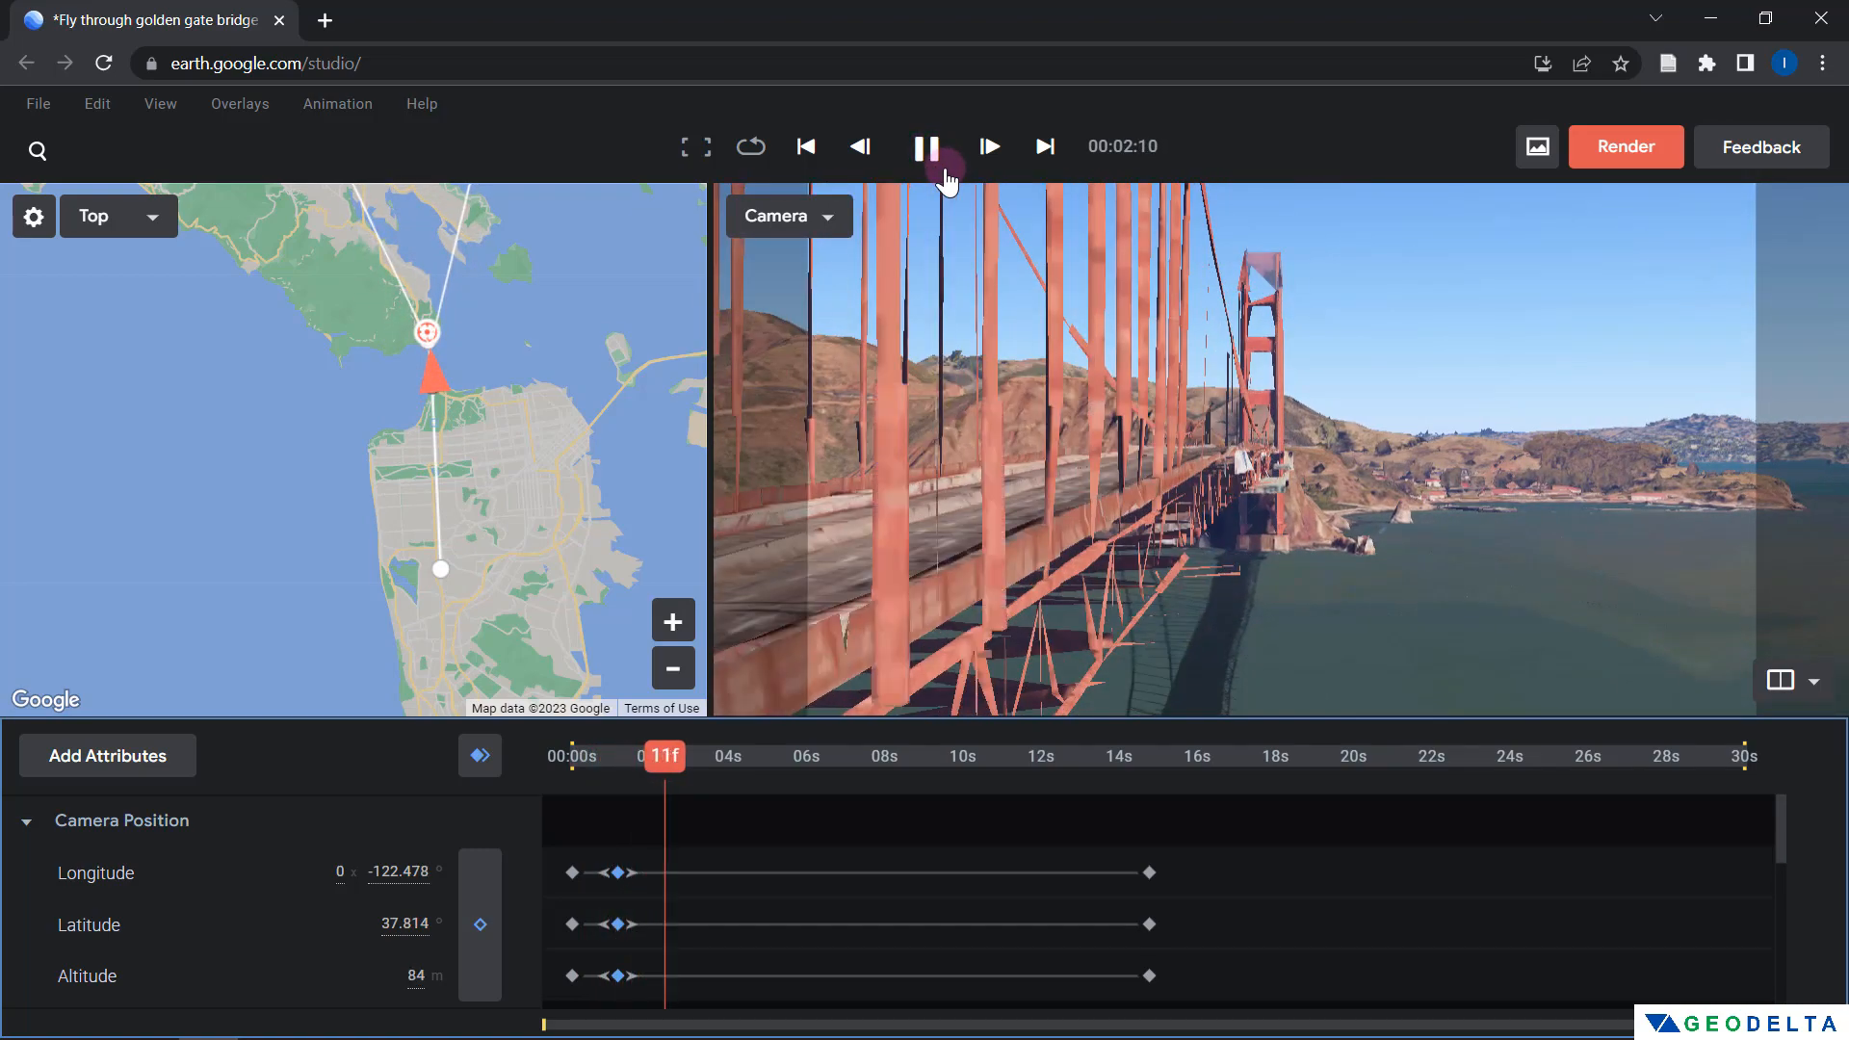
{"action": "left_click", "coordinate": [928, 150]}
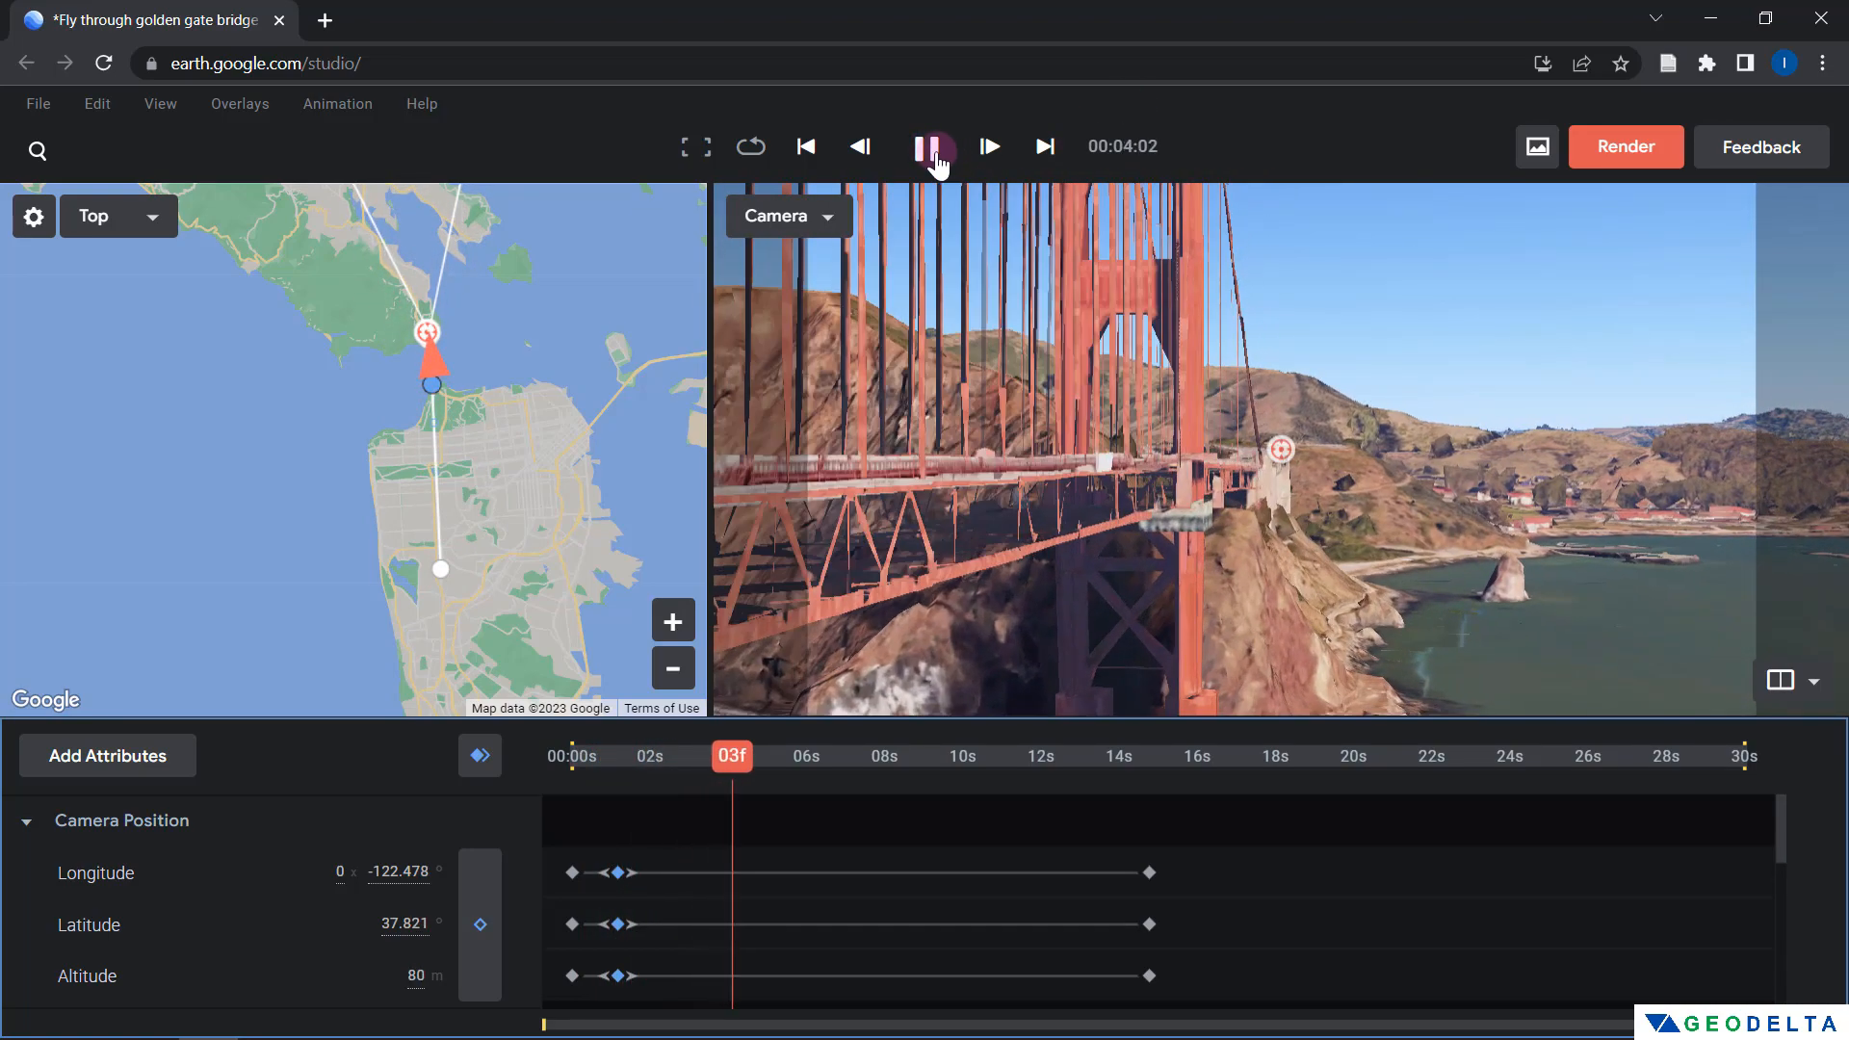
{"action": "left_click_drag", "start_coordinate": [738, 763], "coordinate": [722, 761]}
Select the keyframes at 1:05 and move them to about 2 seconds in the timeline
{"action": "left_click", "coordinate": [622, 826]}
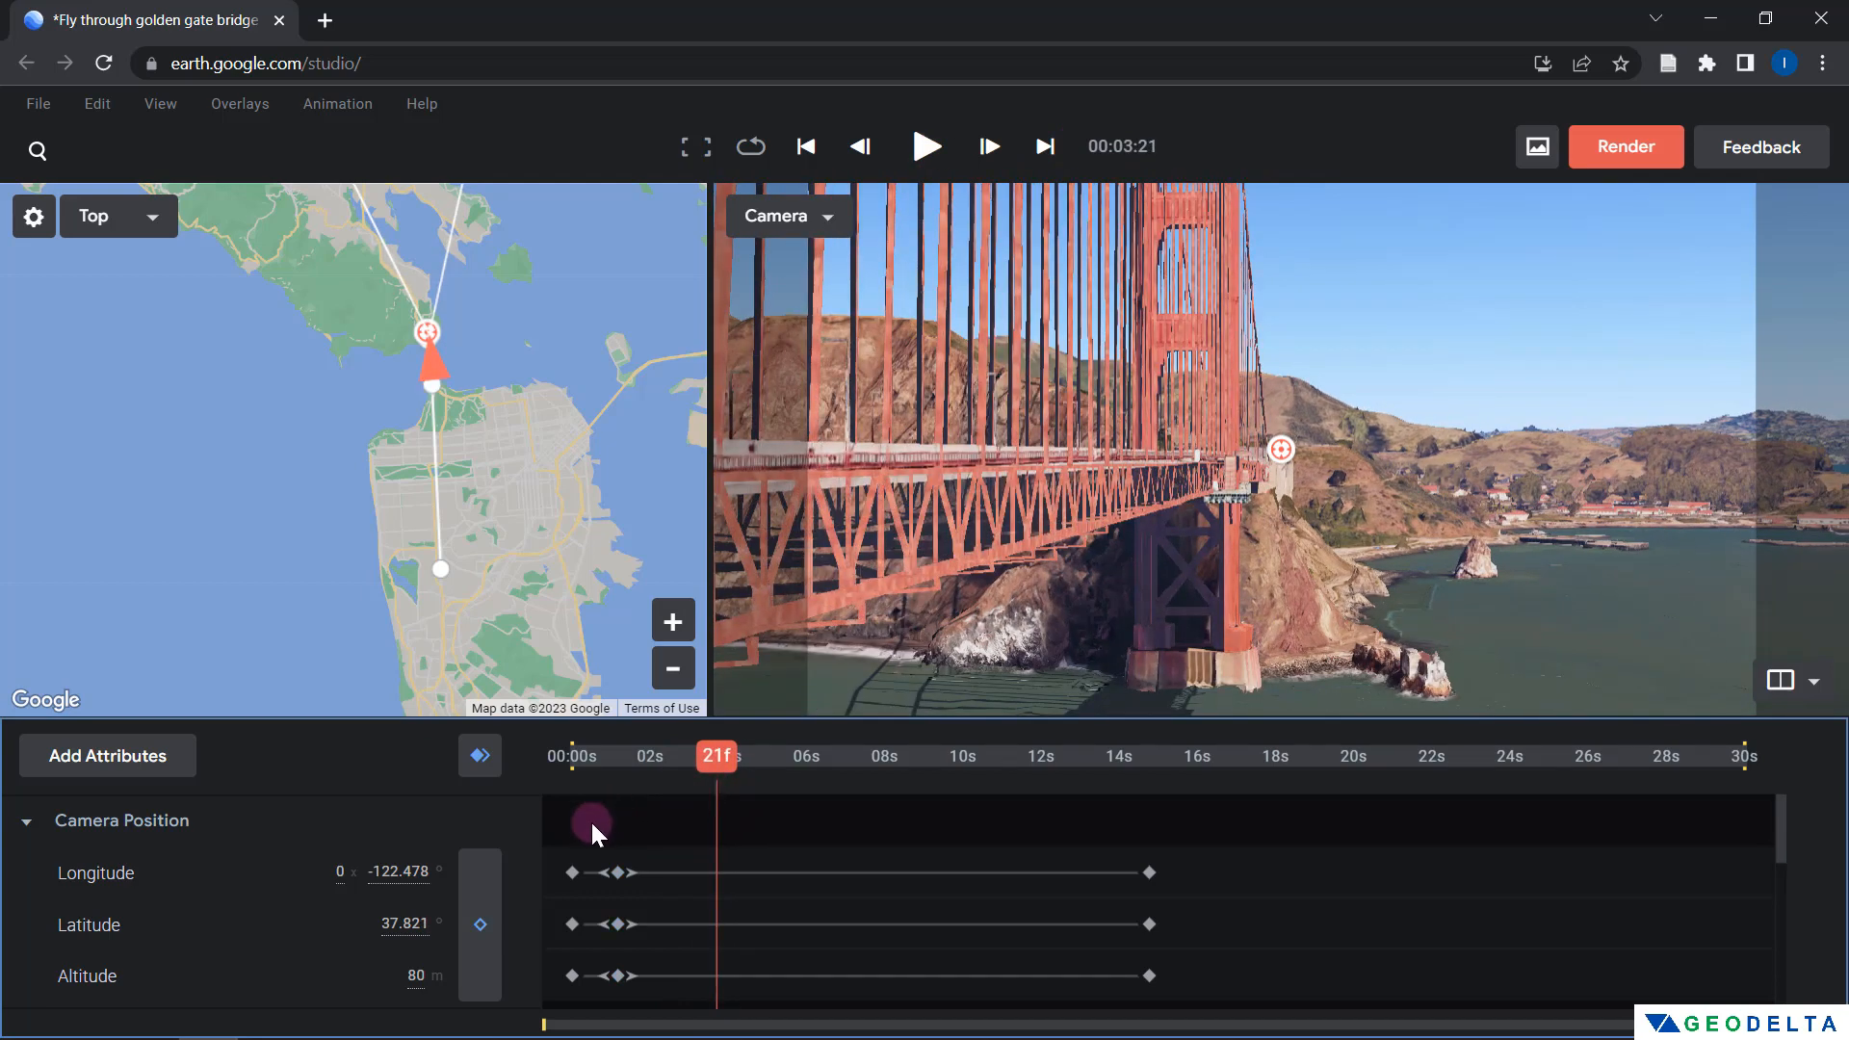
{"action": "left_click_drag", "start_coordinate": [593, 826], "coordinate": [643, 992]}
{"action": "scroll", "coordinate": [678, 913], "scroll_direction": "up", "scroll_amount": 4}
{"action": "left_click_drag", "start_coordinate": [715, 761], "coordinate": [617, 763]}
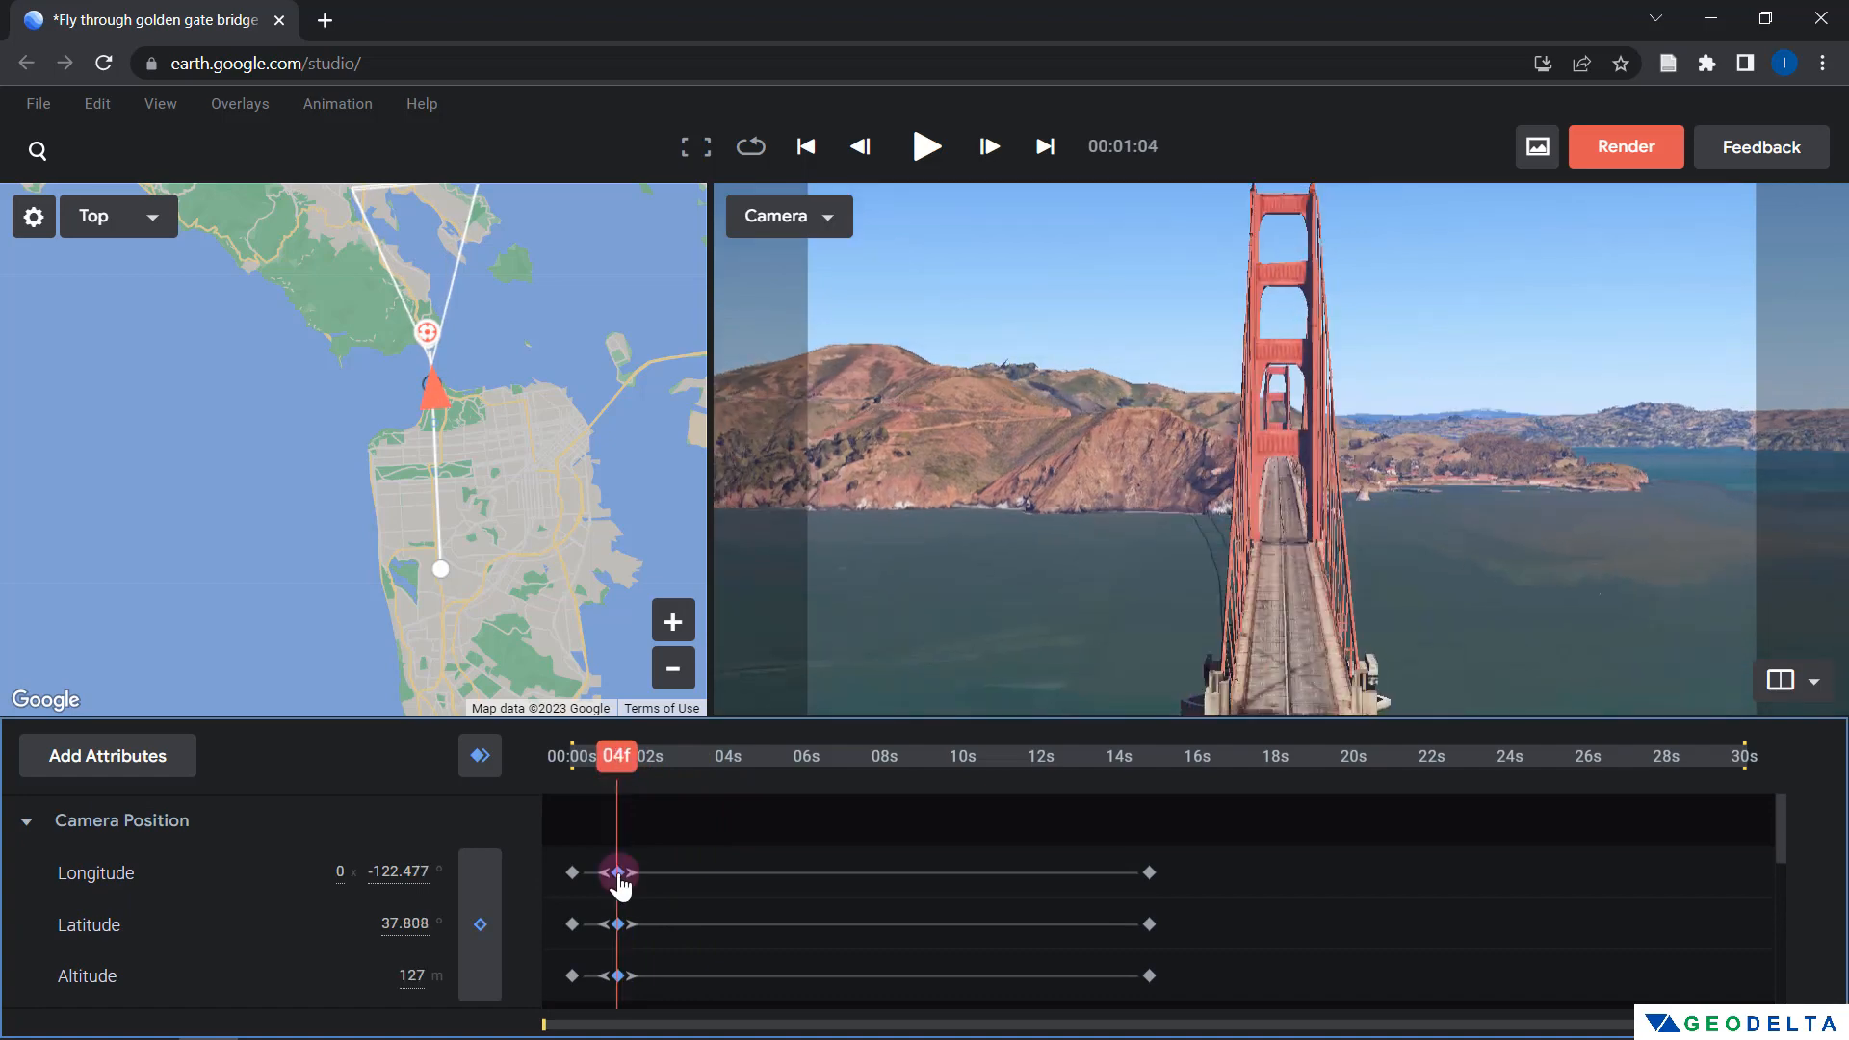
{"action": "left_click_drag", "start_coordinate": [625, 878], "coordinate": [651, 879]}
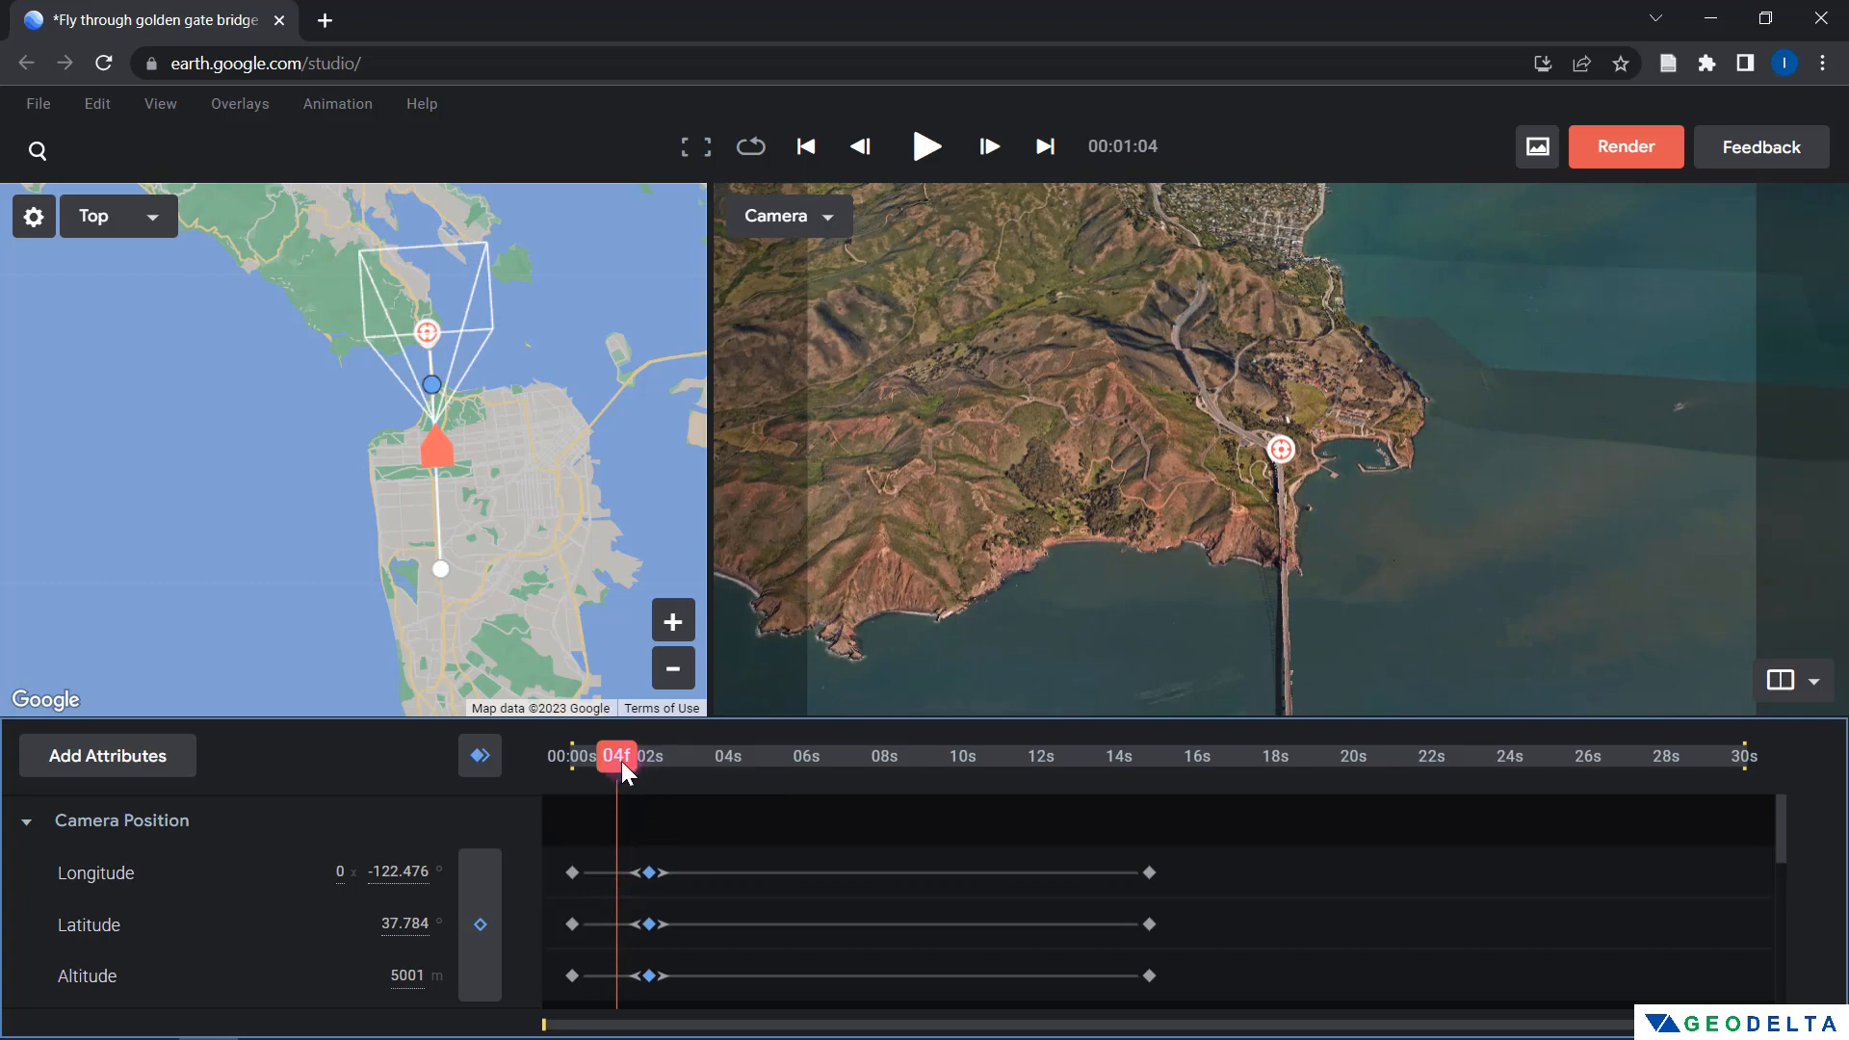
Replay the animation from the start, pause at 6:25 and try reframing the camera centrally above the bridge deck
{"action": "left_click_drag", "start_coordinate": [621, 760], "coordinate": [513, 759]}
{"action": "left_click", "coordinate": [927, 149]}
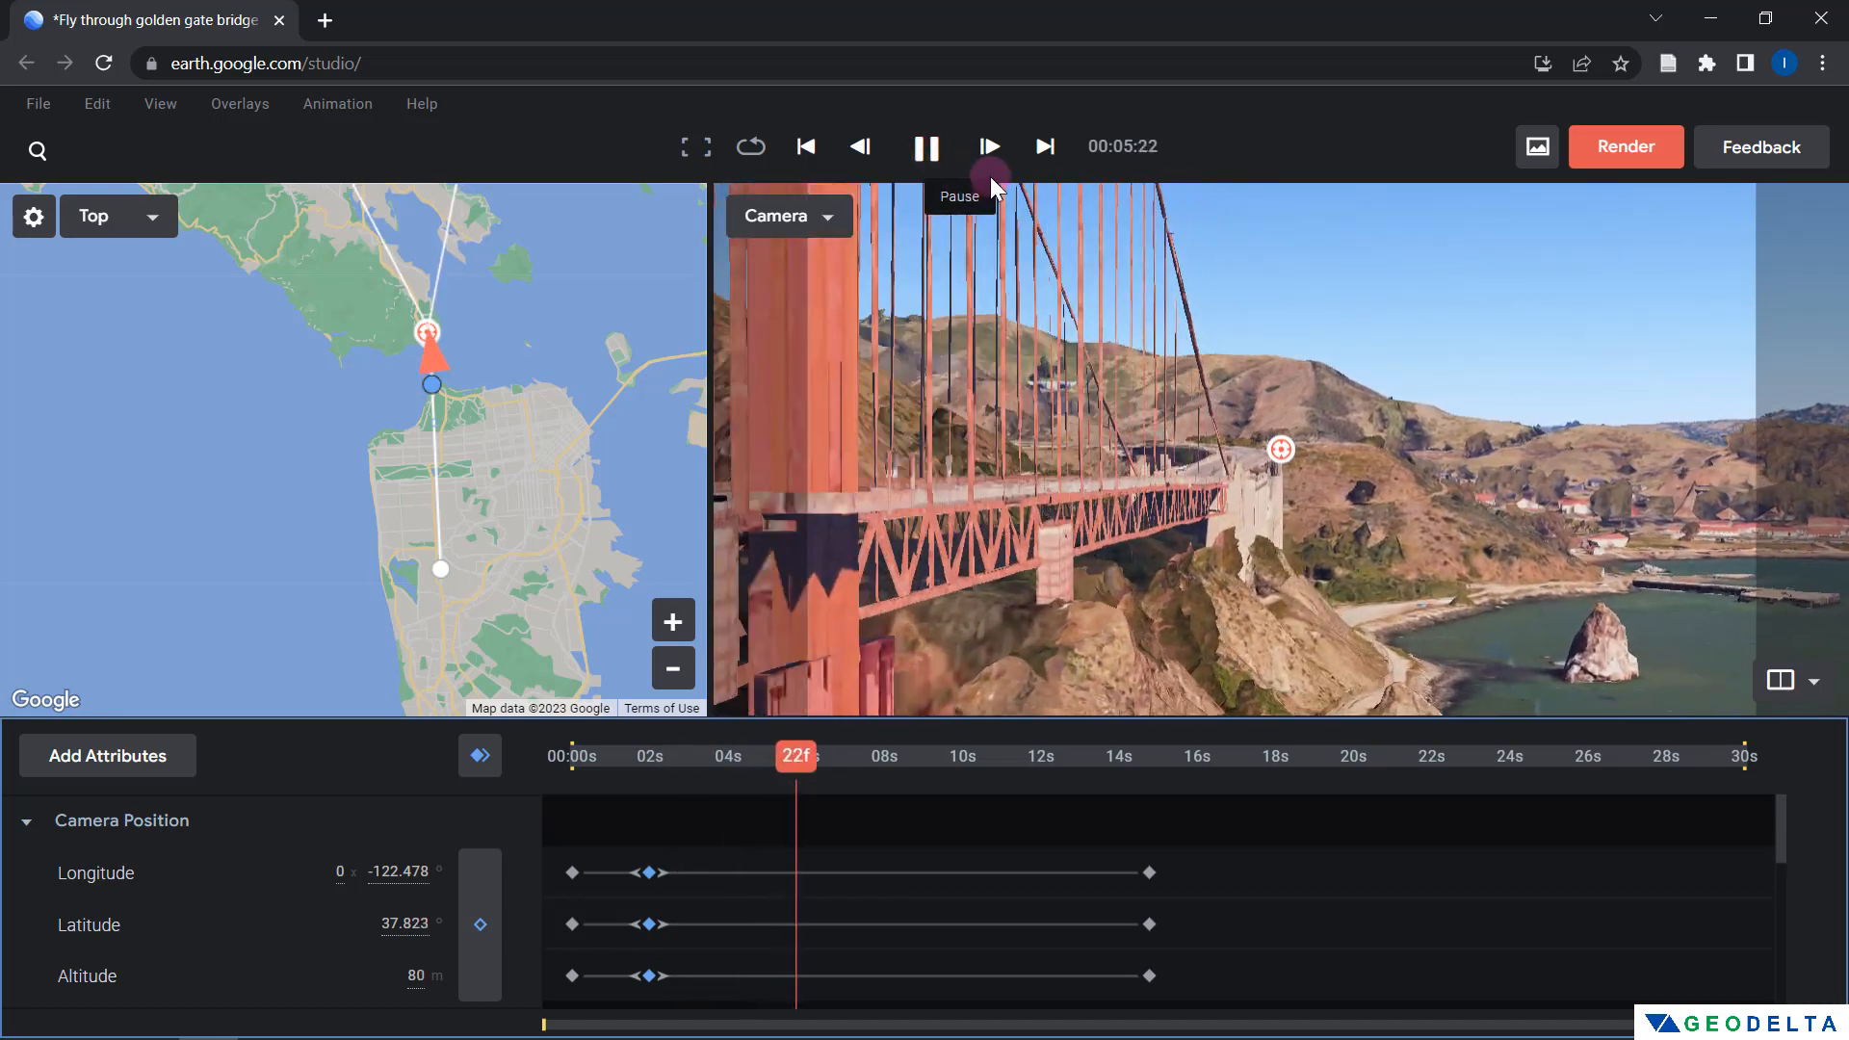
{"action": "left_click", "coordinate": [925, 147]}
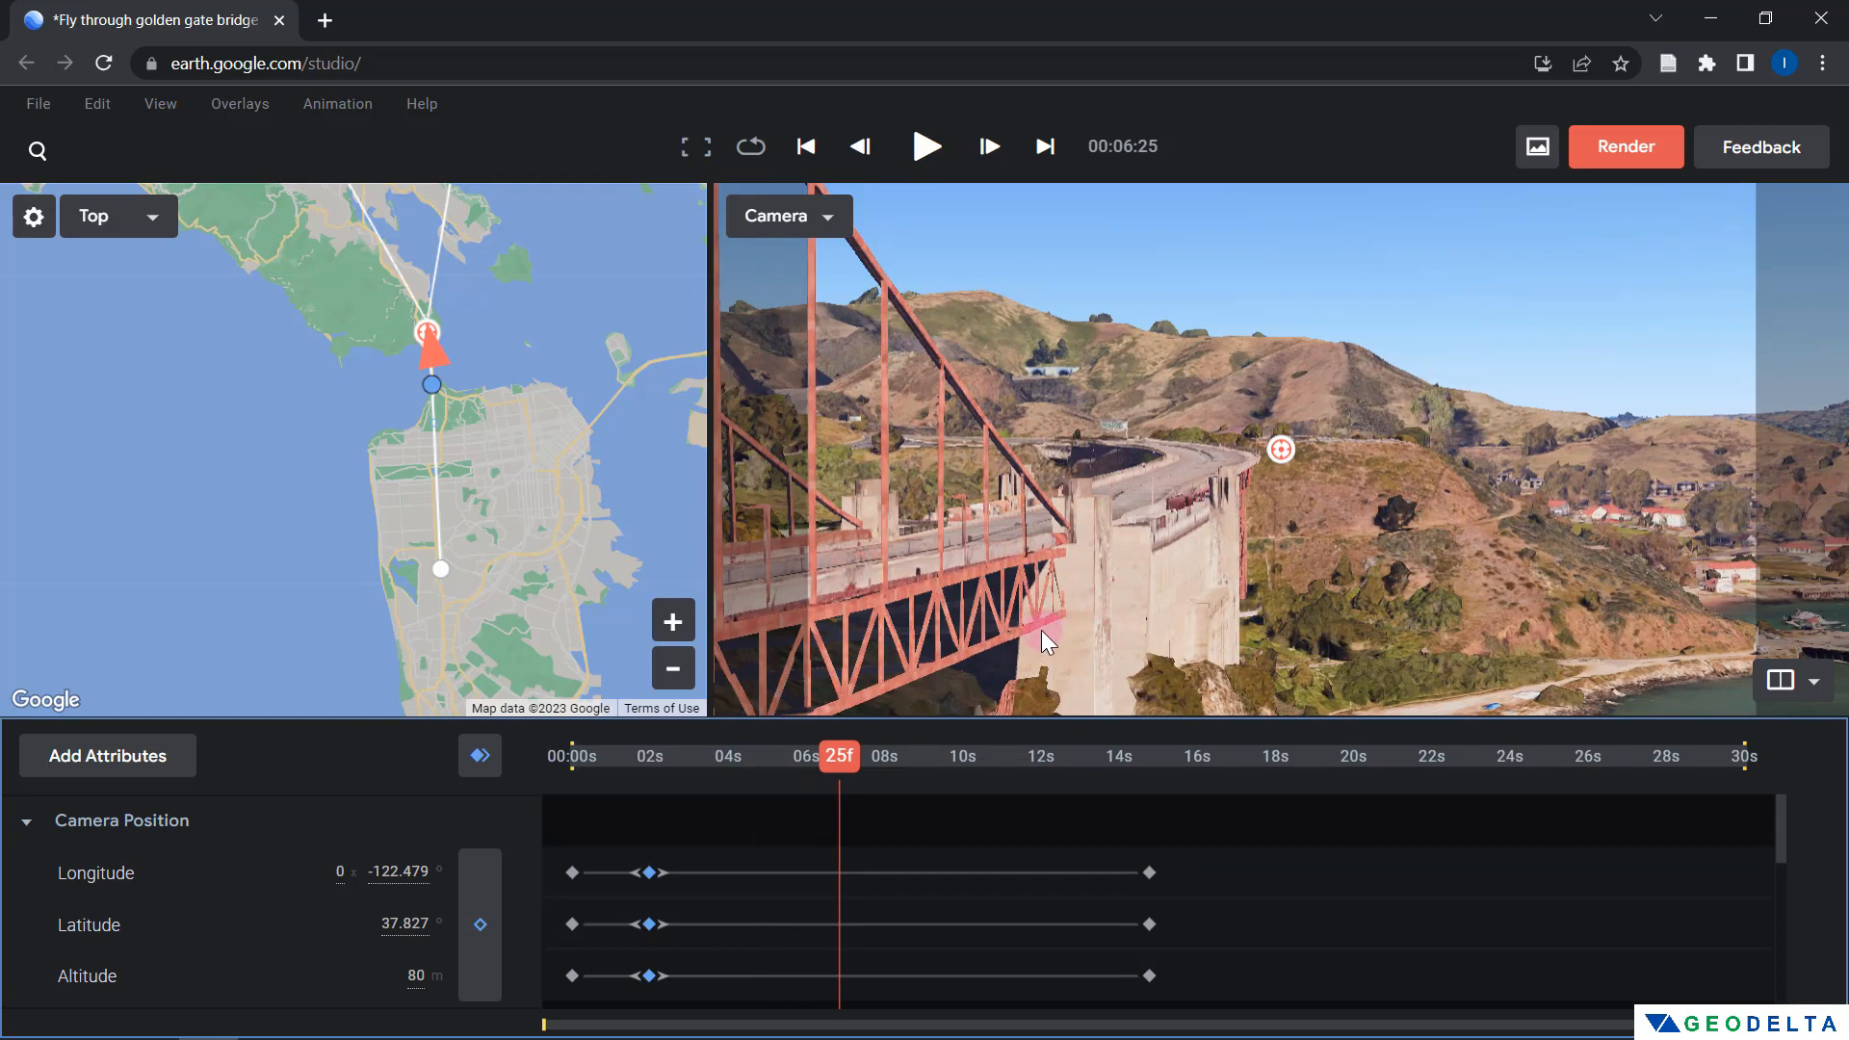
{"action": "left_click_drag", "start_coordinate": [1032, 636], "coordinate": [1505, 559]}
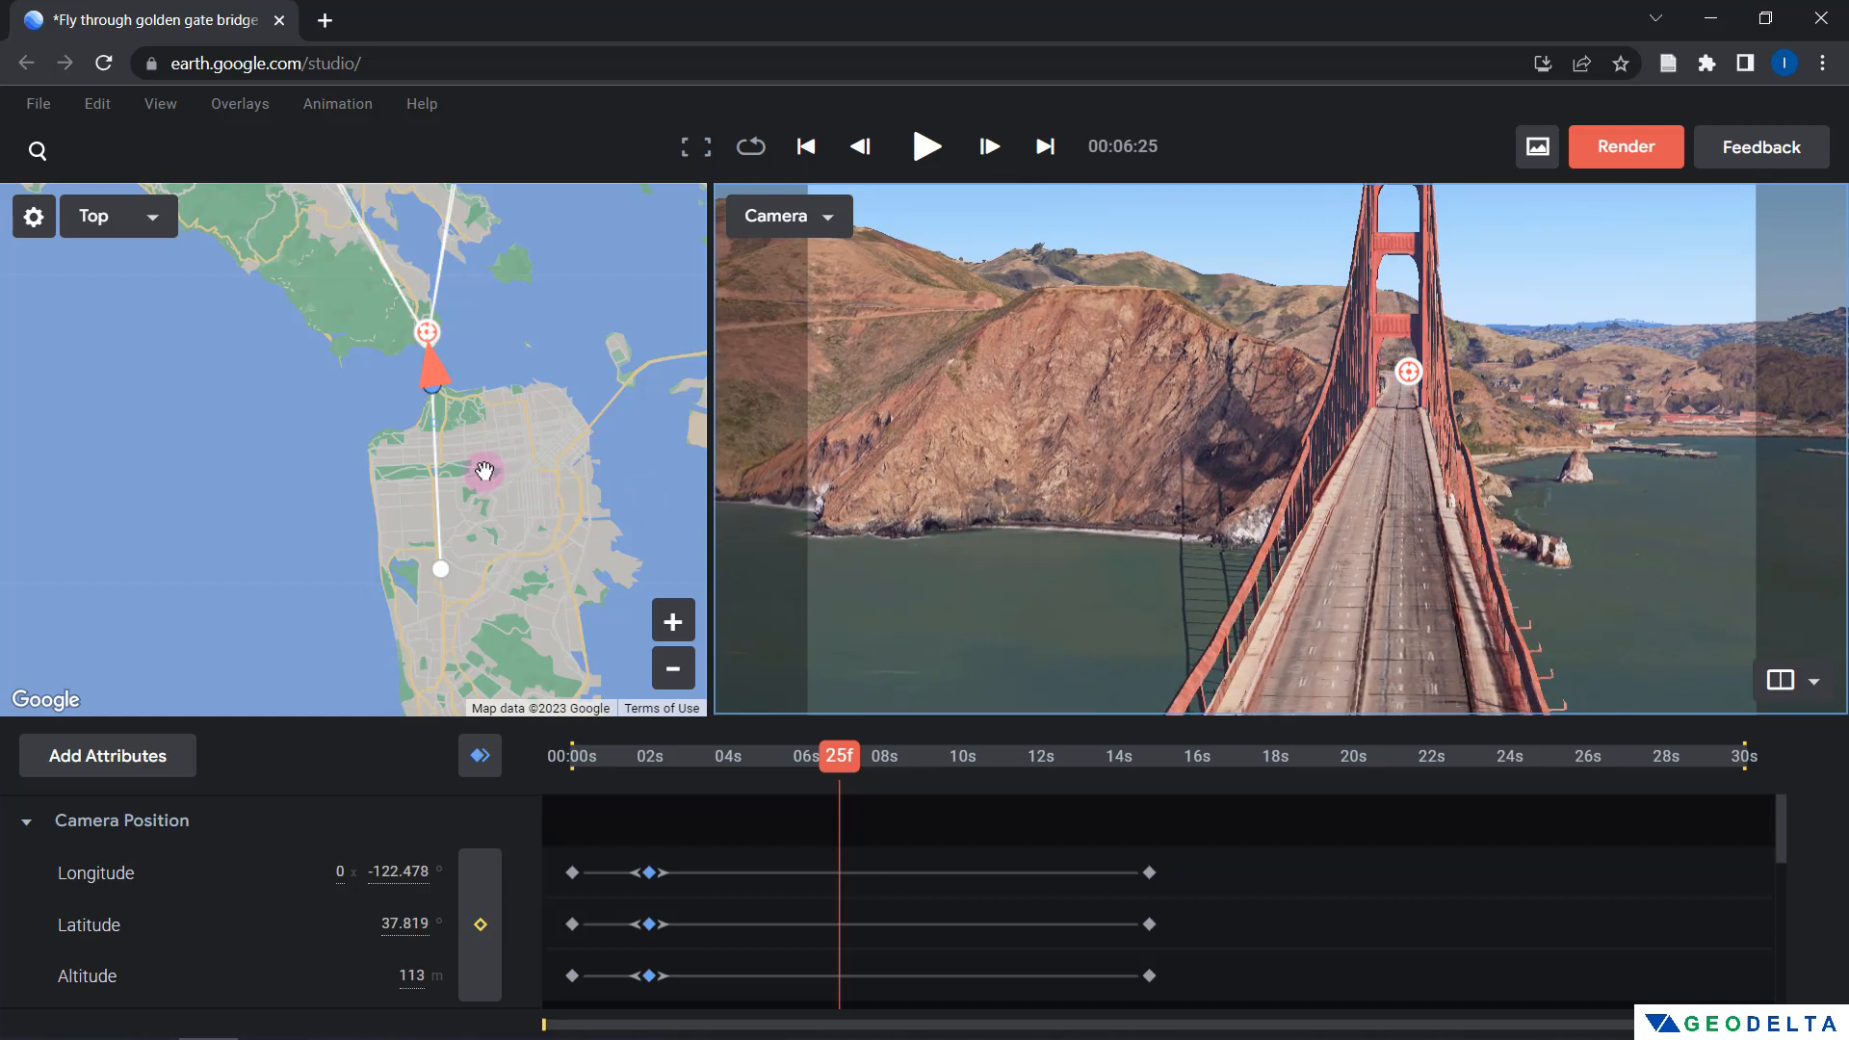
Move the path's end point on the top map onto the highway just north of the bridge, aligning the route with the deck
{"action": "left_click_drag", "start_coordinate": [468, 436], "coordinate": [475, 499]}
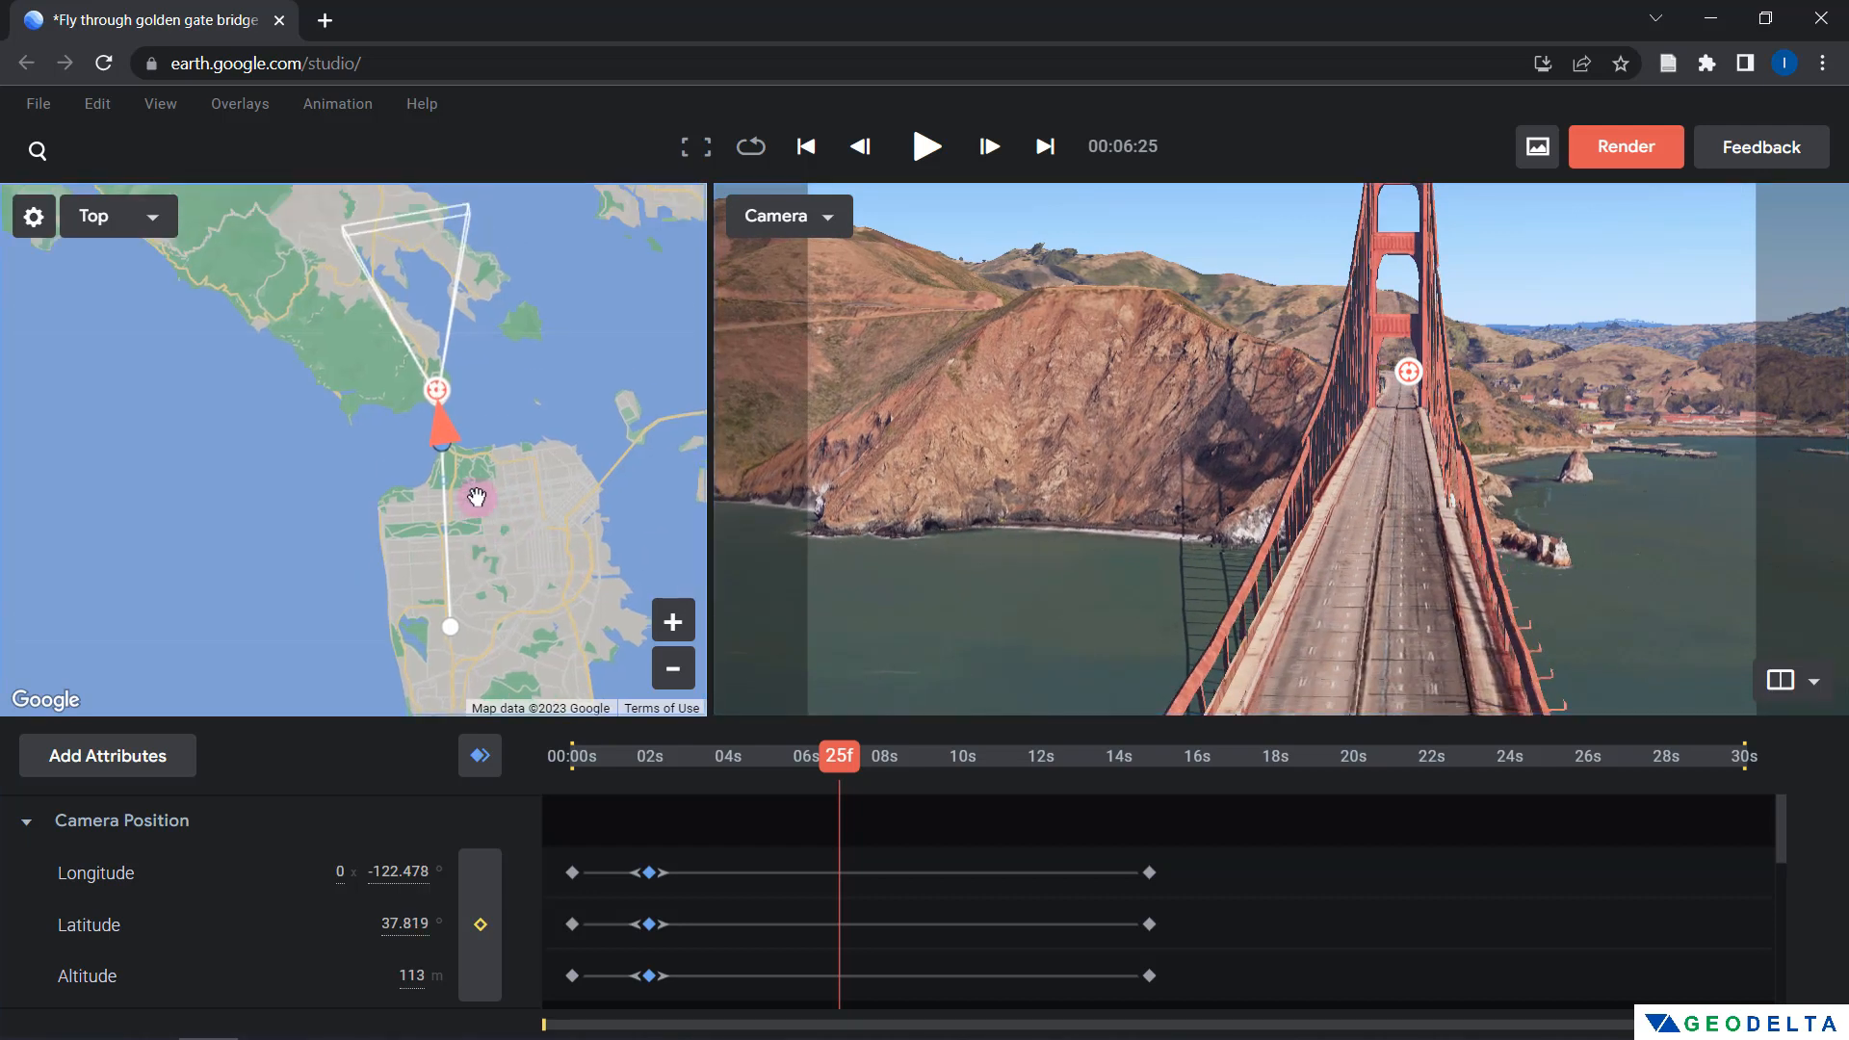
{"action": "scroll", "coordinate": [461, 491], "scroll_direction": "up", "scroll_amount": 3}
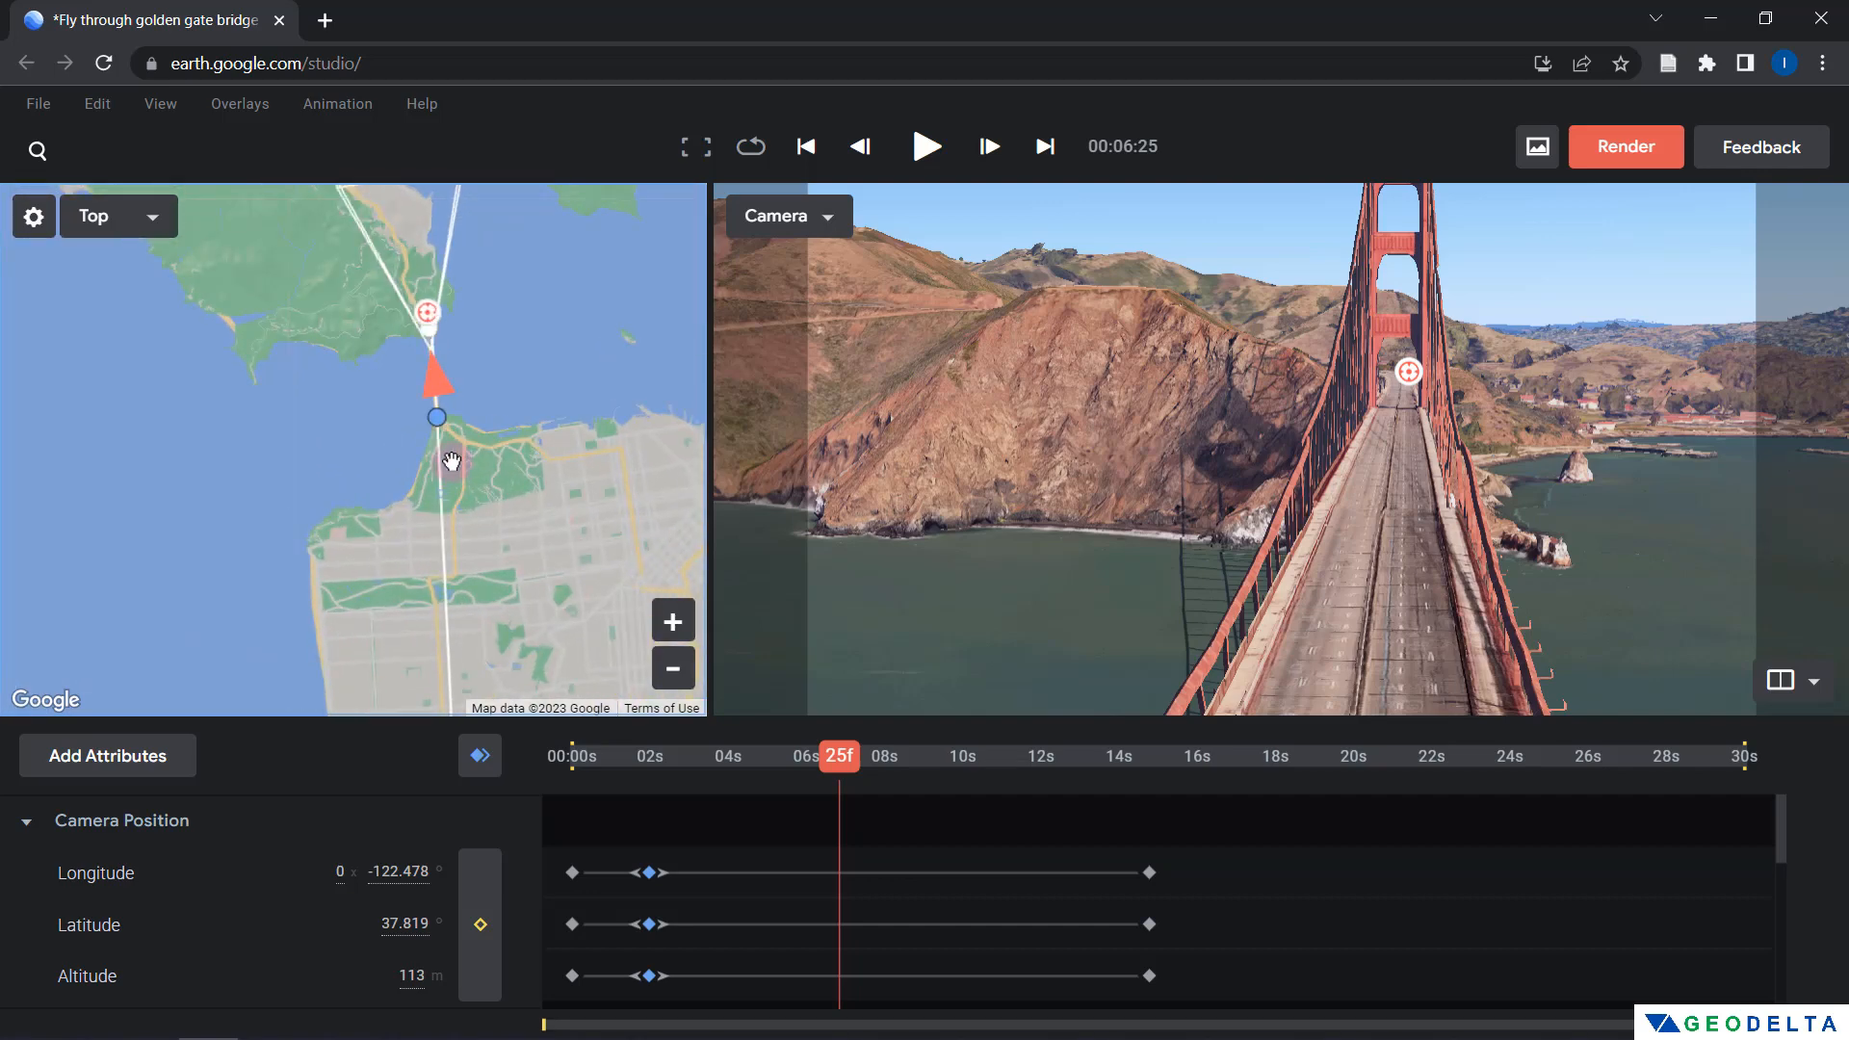
{"action": "left_click_drag", "start_coordinate": [449, 389], "coordinate": [464, 475]}
{"action": "scroll", "coordinate": [463, 475], "scroll_direction": "up", "scroll_amount": 1}
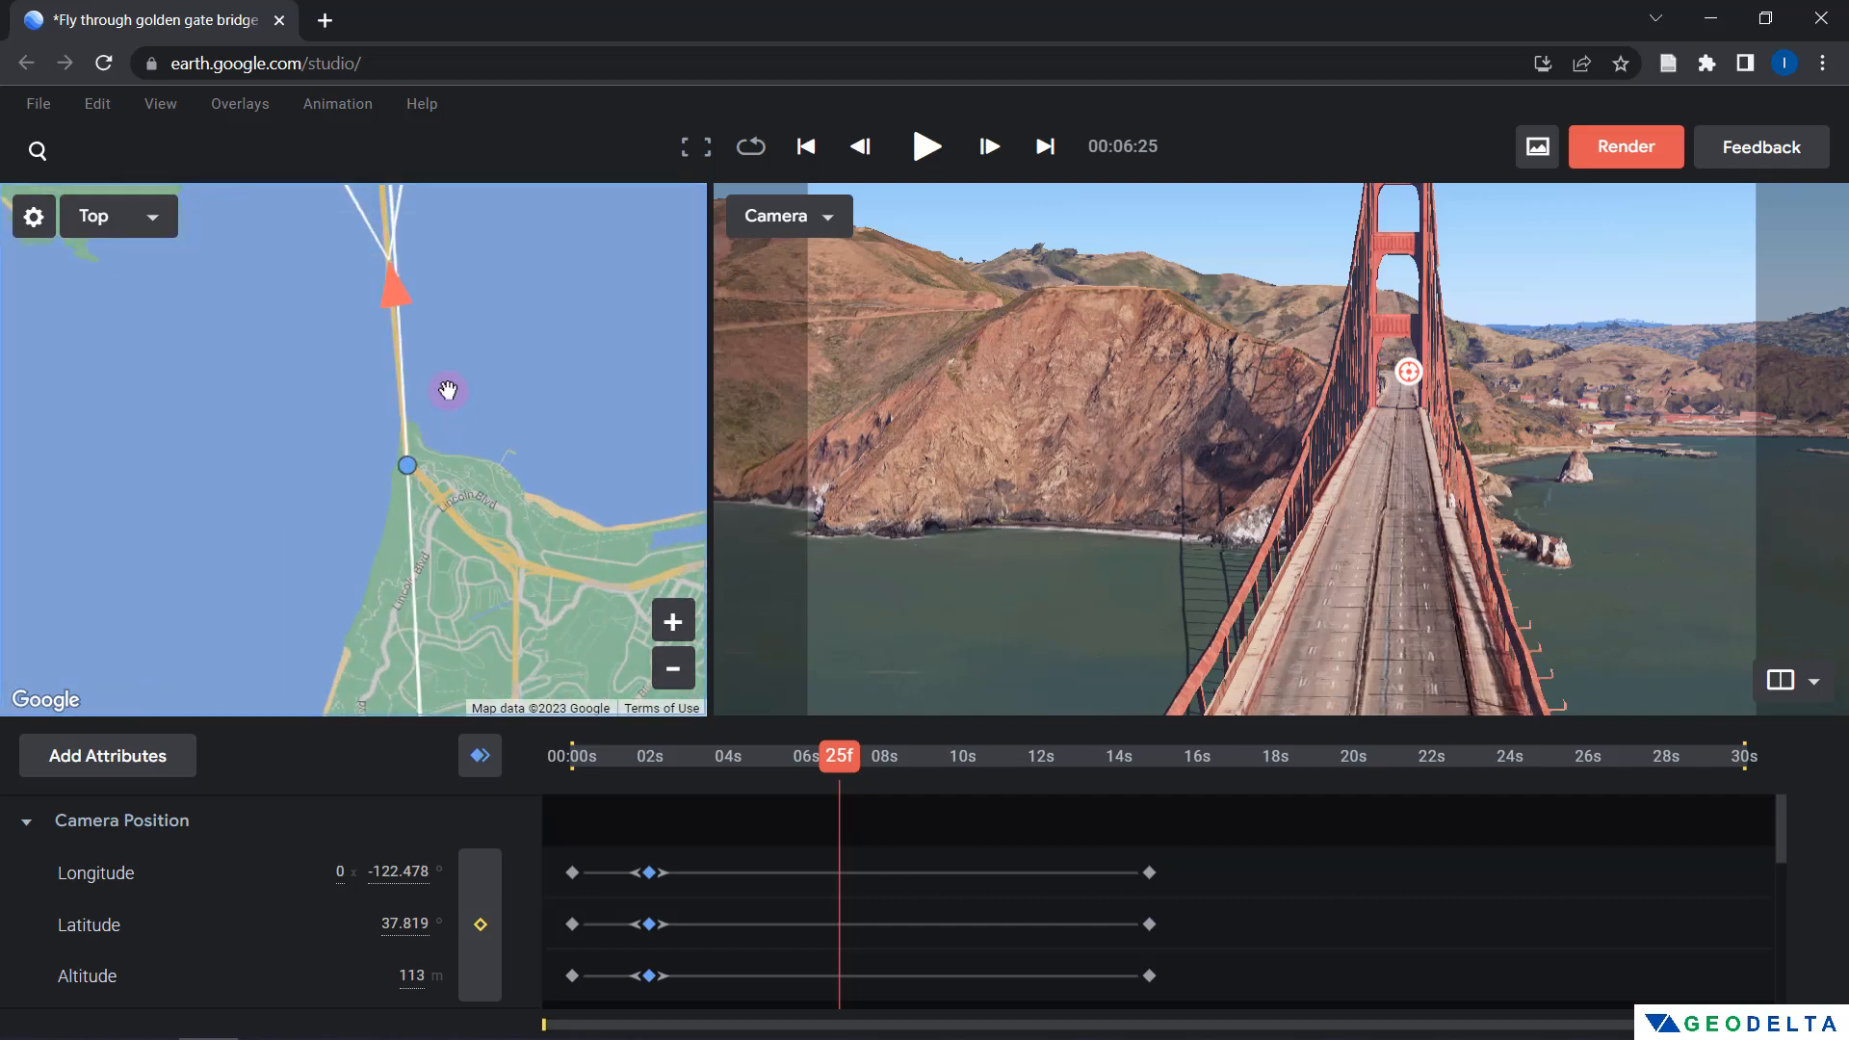
{"action": "left_click_drag", "start_coordinate": [444, 395], "coordinate": [463, 596]}
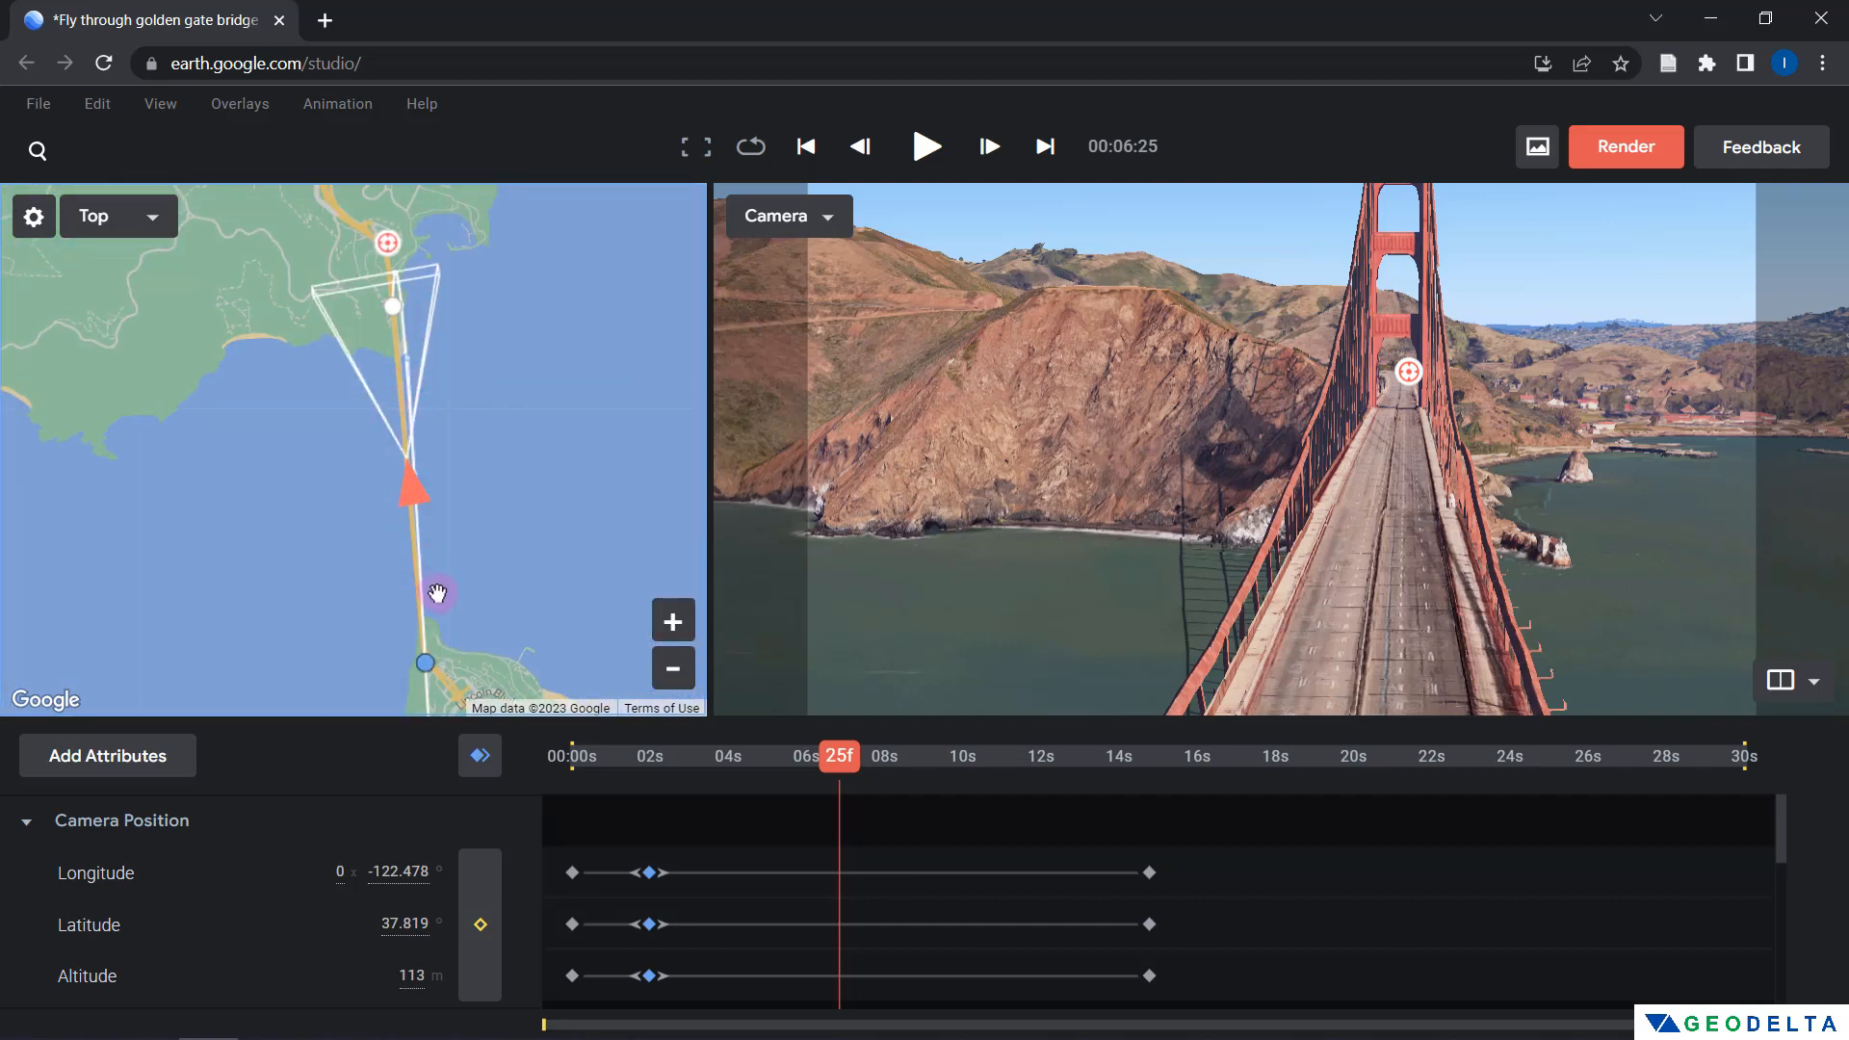
{"action": "scroll", "coordinate": [430, 676], "scroll_direction": "up", "scroll_amount": 1}
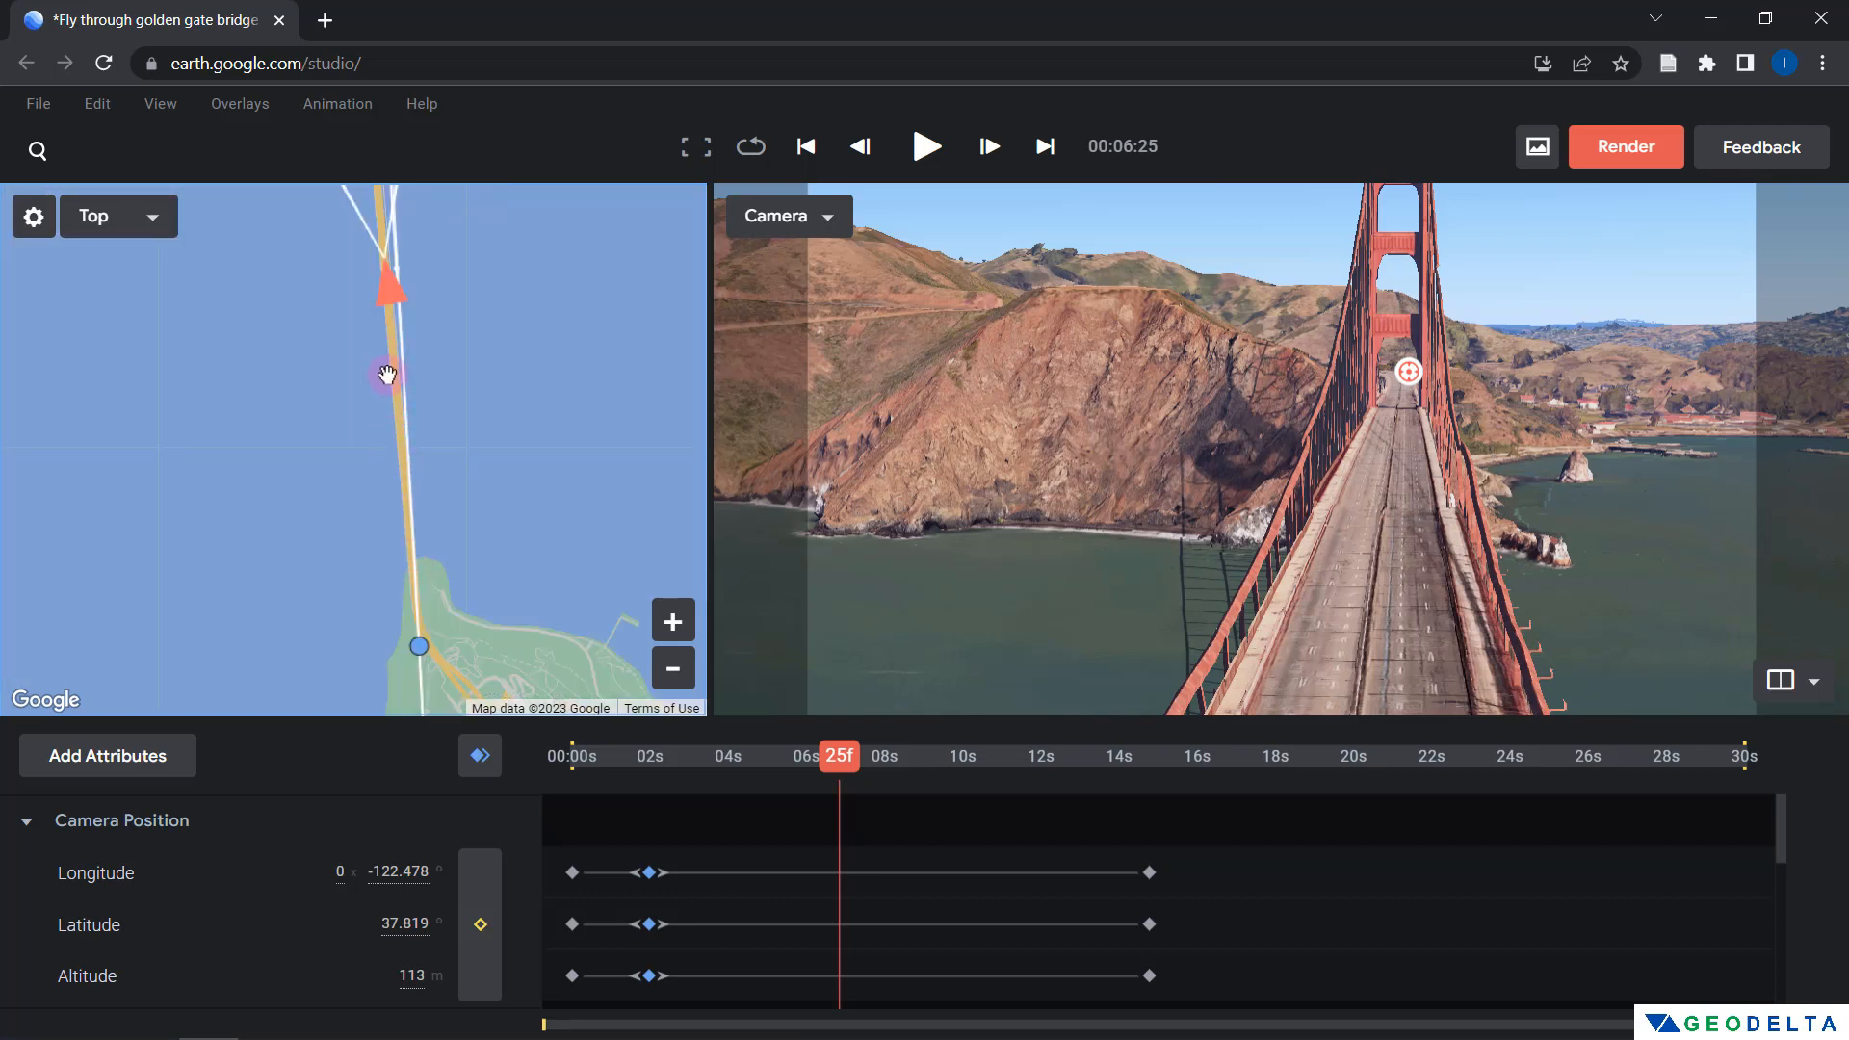
{"action": "left_click_drag", "start_coordinate": [386, 373], "coordinate": [396, 619]}
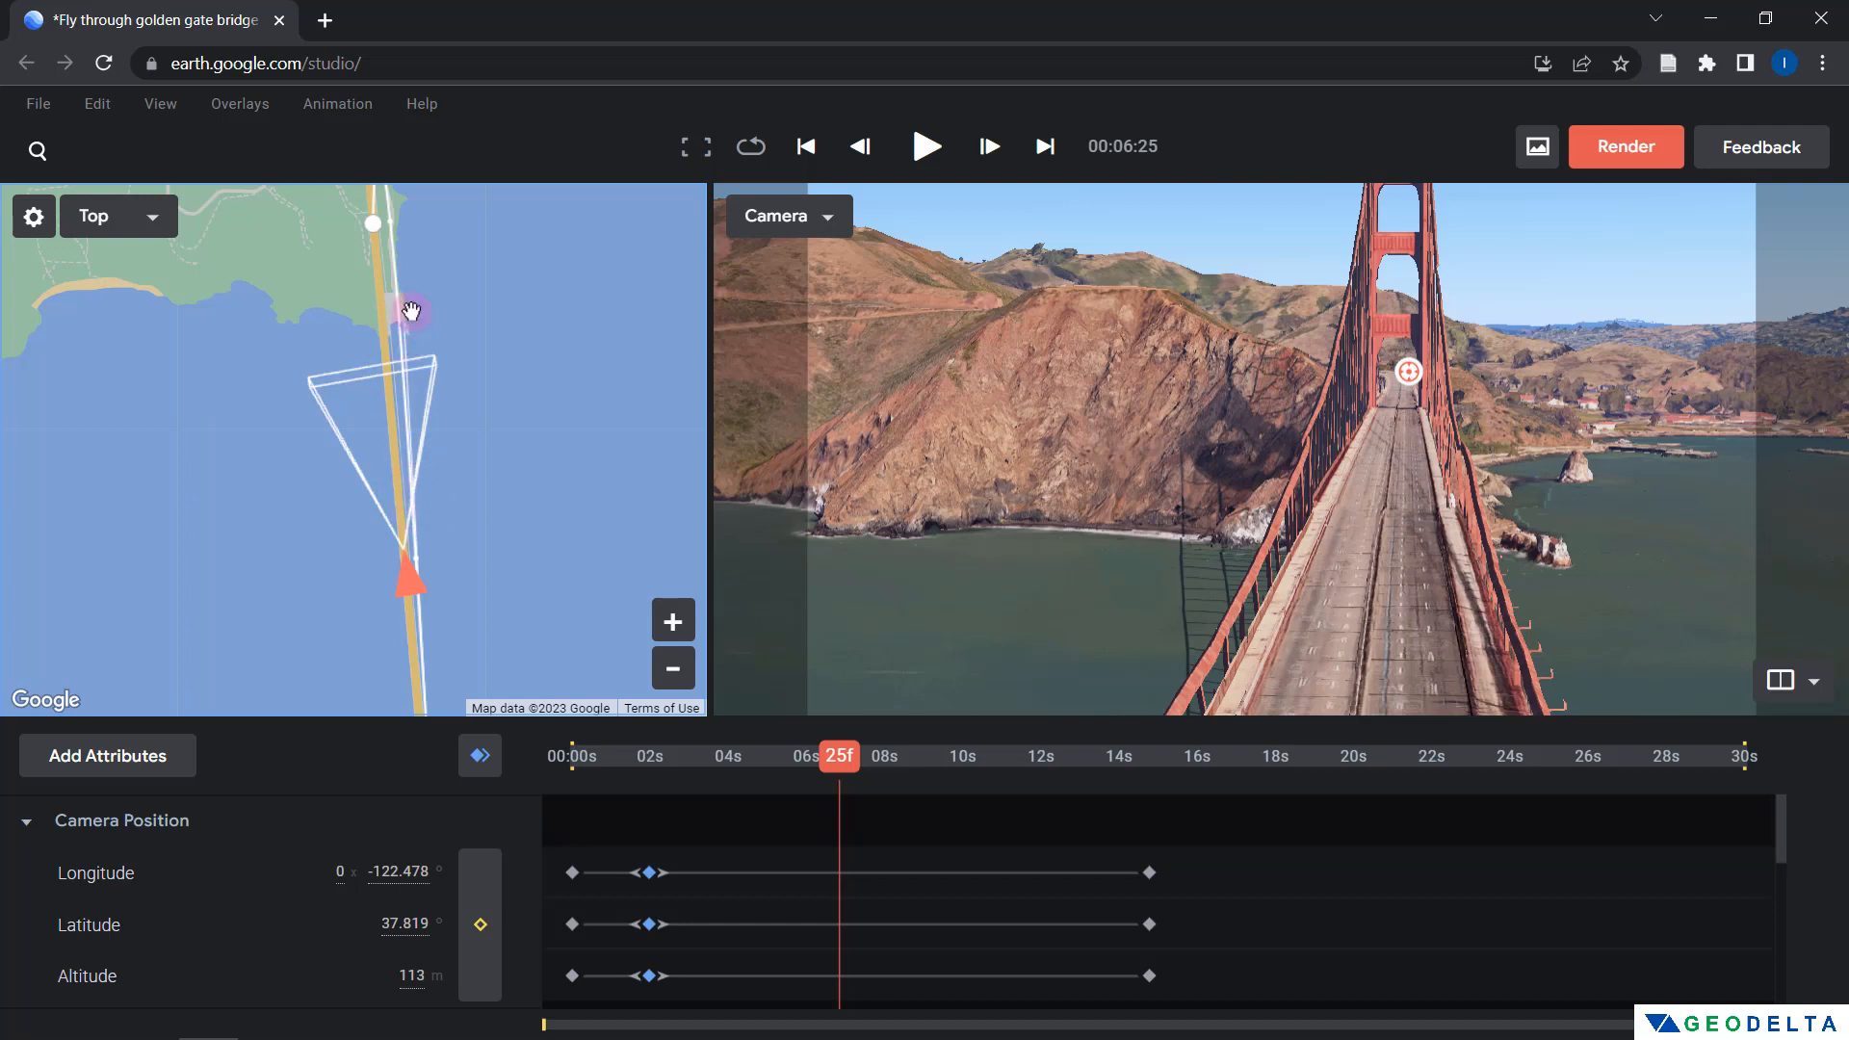
{"action": "left_click_drag", "start_coordinate": [427, 692], "coordinate": [421, 562]}
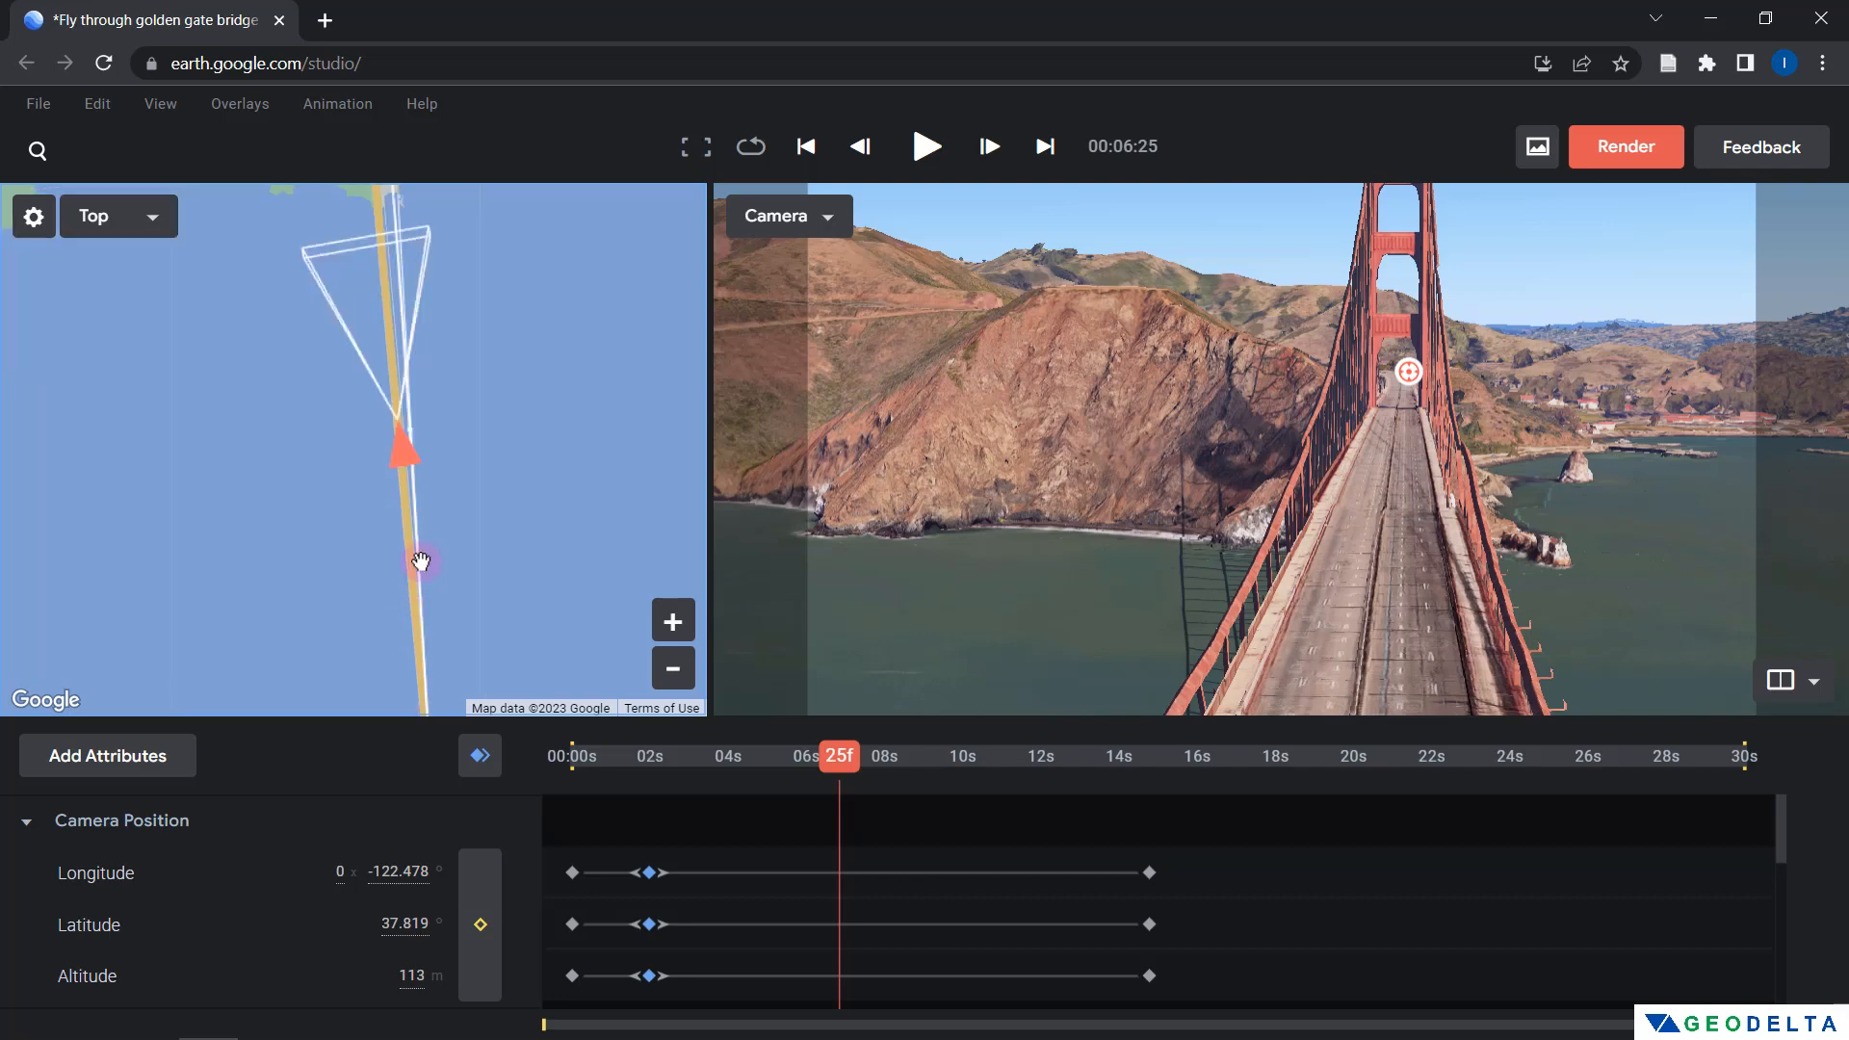
{"action": "mouse_move", "coordinate": [436, 546]}
{"action": "left_mouse_down"}
{"action": "mouse_move", "coordinate": [437, 463]}
{"action": "mouse_move", "coordinate": [344, 426]}
{"action": "mouse_move", "coordinate": [372, 420]}
{"action": "mouse_move", "coordinate": [372, 439]}
{"action": "left_mouse_up"}
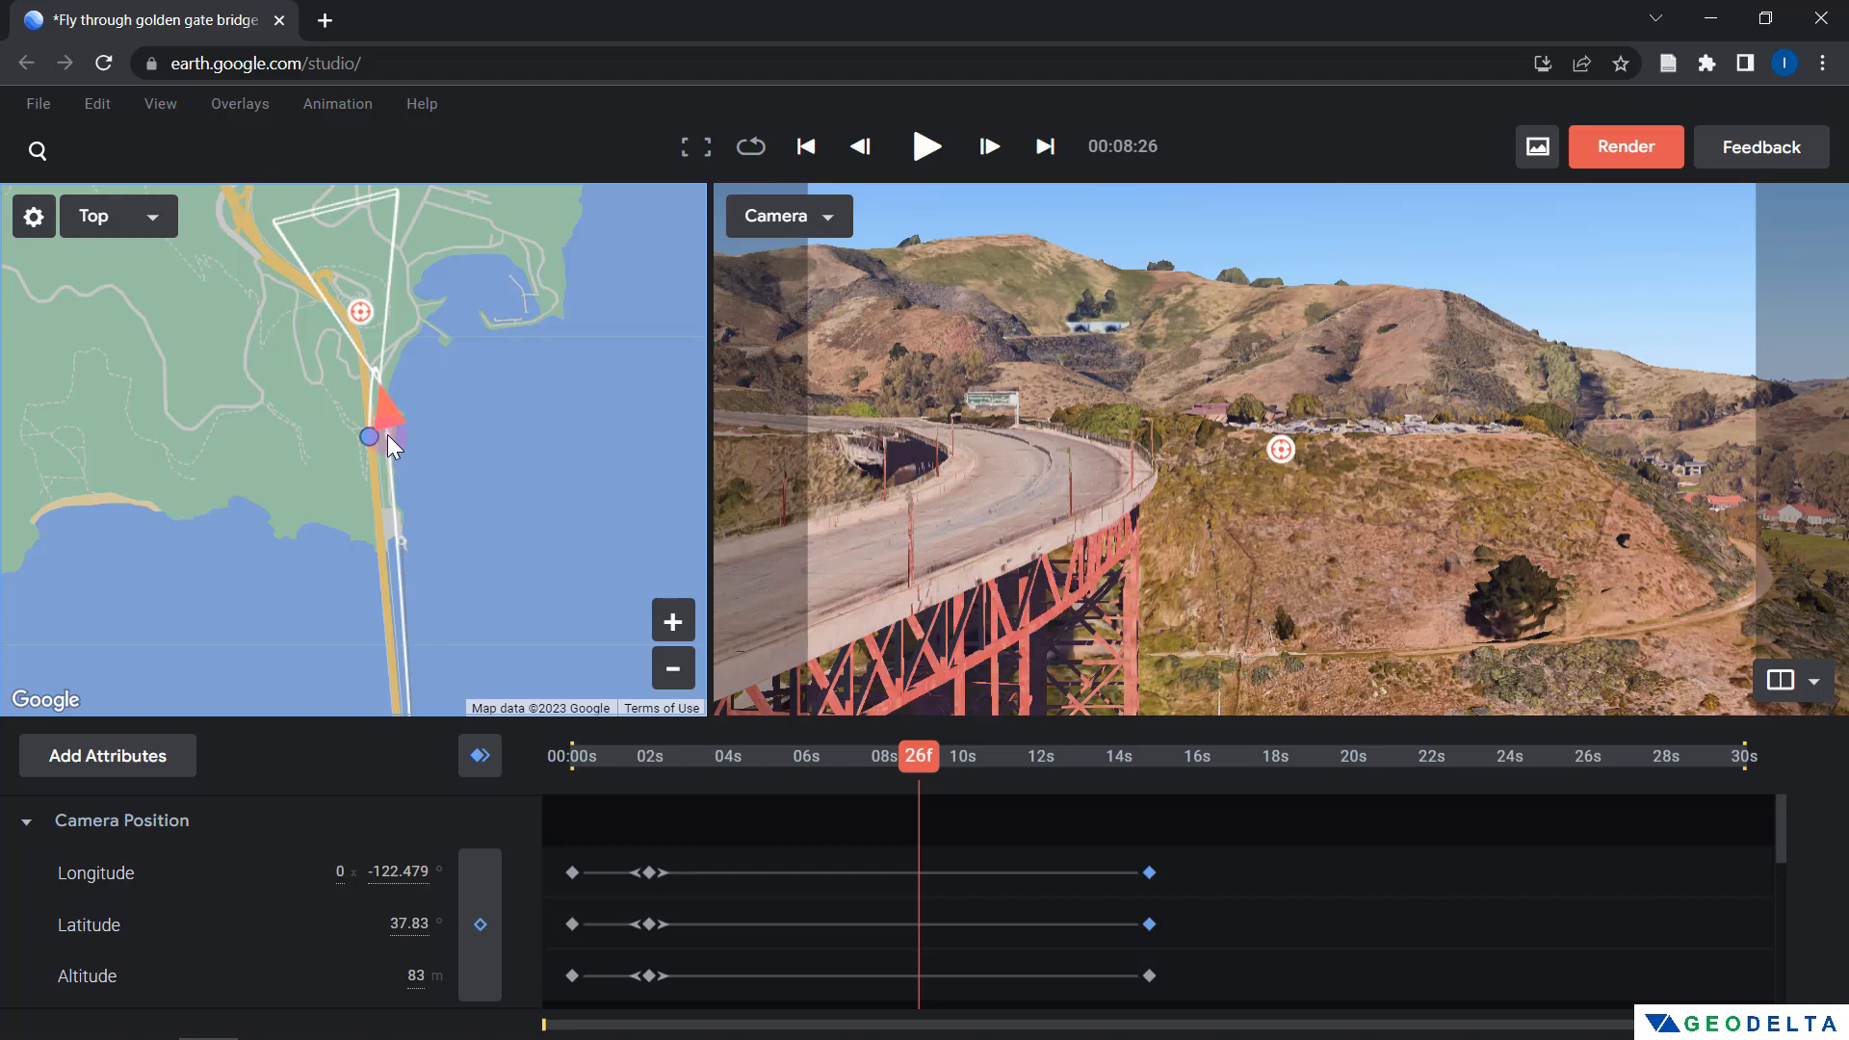
{"action": "mouse_move", "coordinate": [387, 436]}
{"action": "left_mouse_down"}
{"action": "mouse_move", "coordinate": [412, 556]}
{"action": "mouse_move", "coordinate": [381, 552]}
{"action": "mouse_move", "coordinate": [362, 339]}
{"action": "mouse_move", "coordinate": [364, 362]}
{"action": "left_mouse_up"}
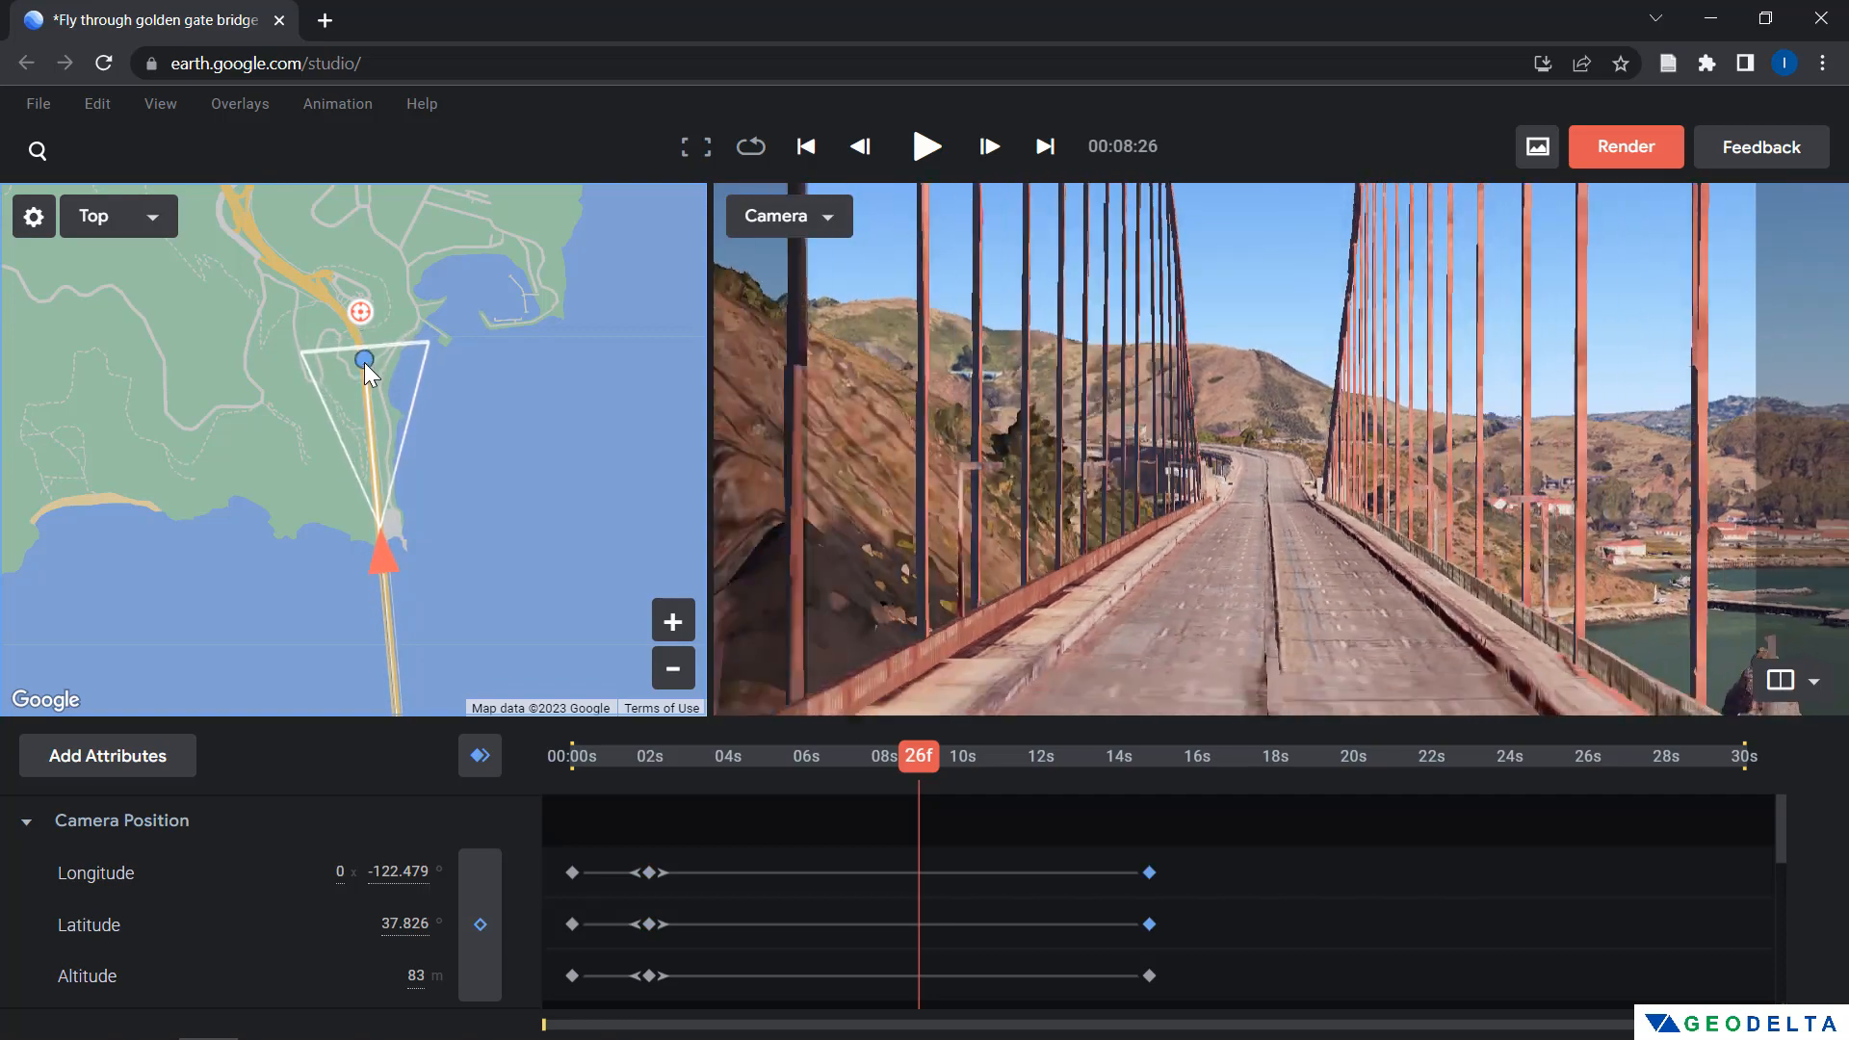
Check the route along the bridge on the top map and add a camera keyframe partway across at 5:17
{"action": "left_click_drag", "start_coordinate": [444, 524], "coordinate": [429, 260]}
{"action": "left_click_drag", "start_coordinate": [448, 424], "coordinate": [479, 652]}
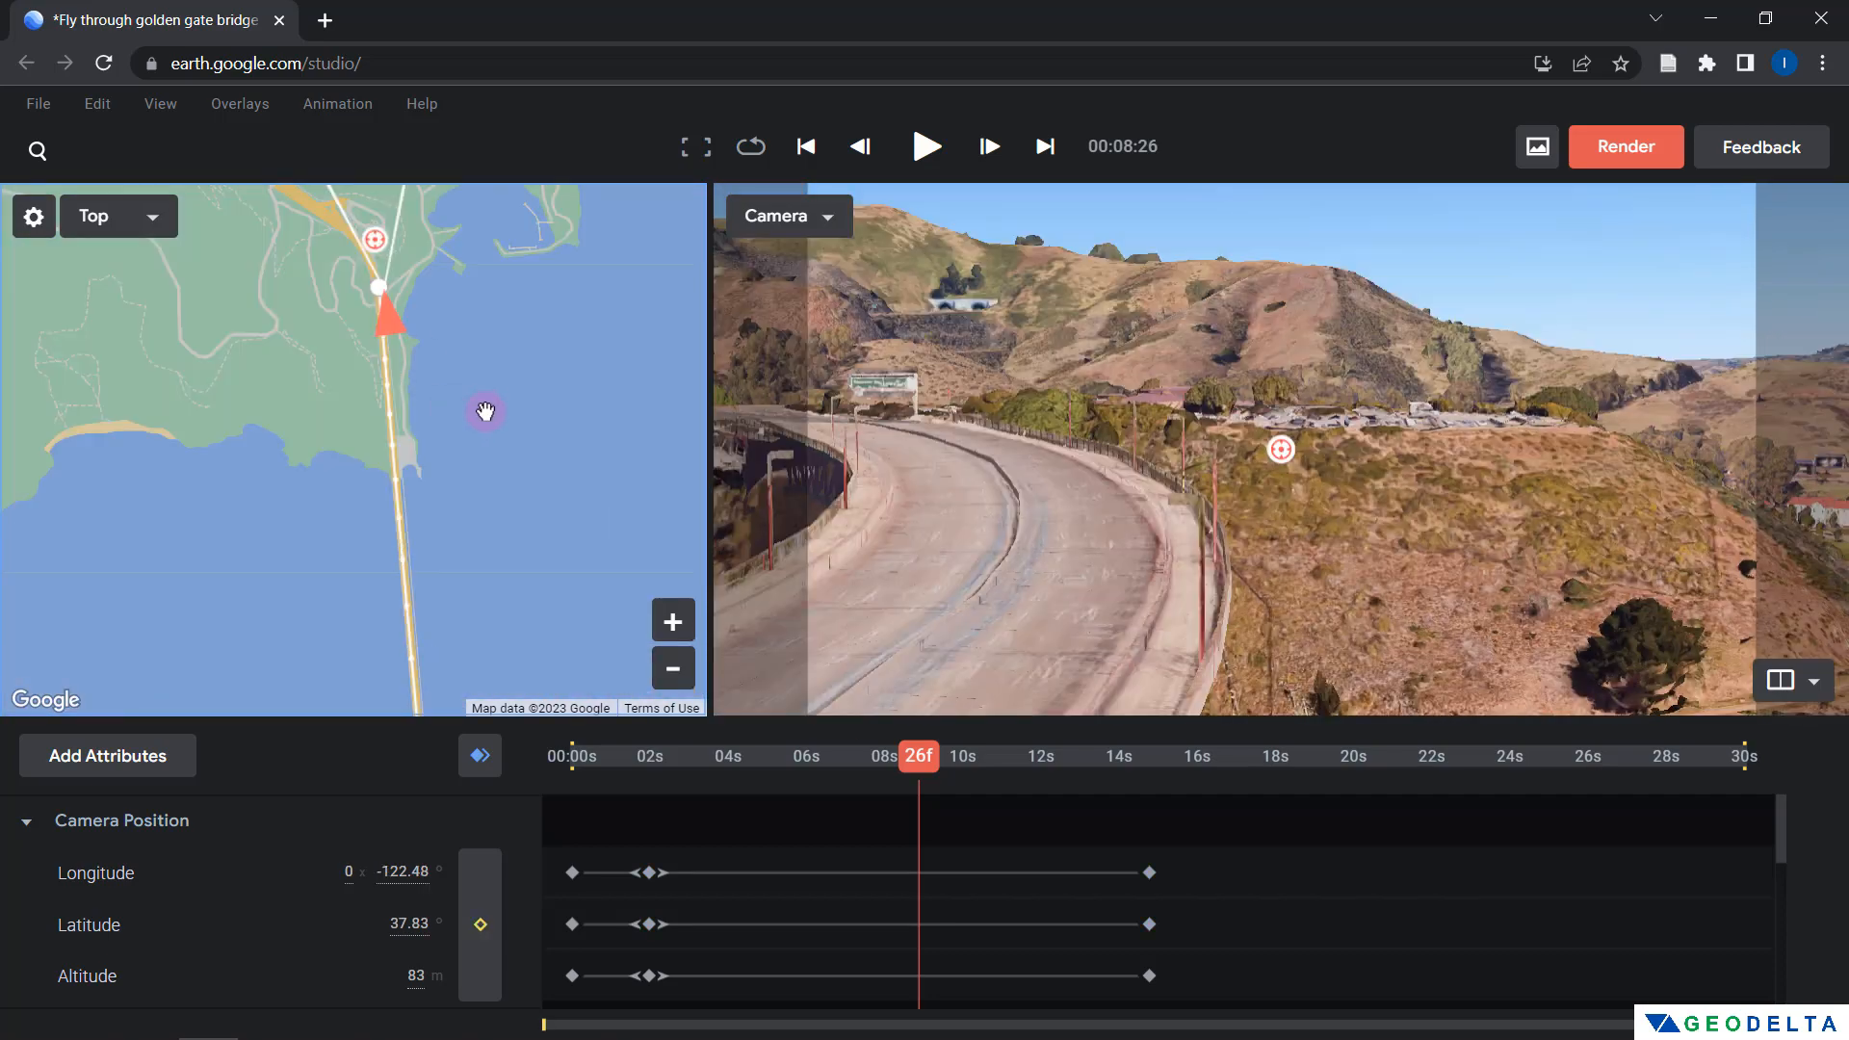
{"action": "left_click_drag", "start_coordinate": [486, 411], "coordinate": [438, 335]}
{"action": "left_click_drag", "start_coordinate": [464, 487], "coordinate": [444, 412]}
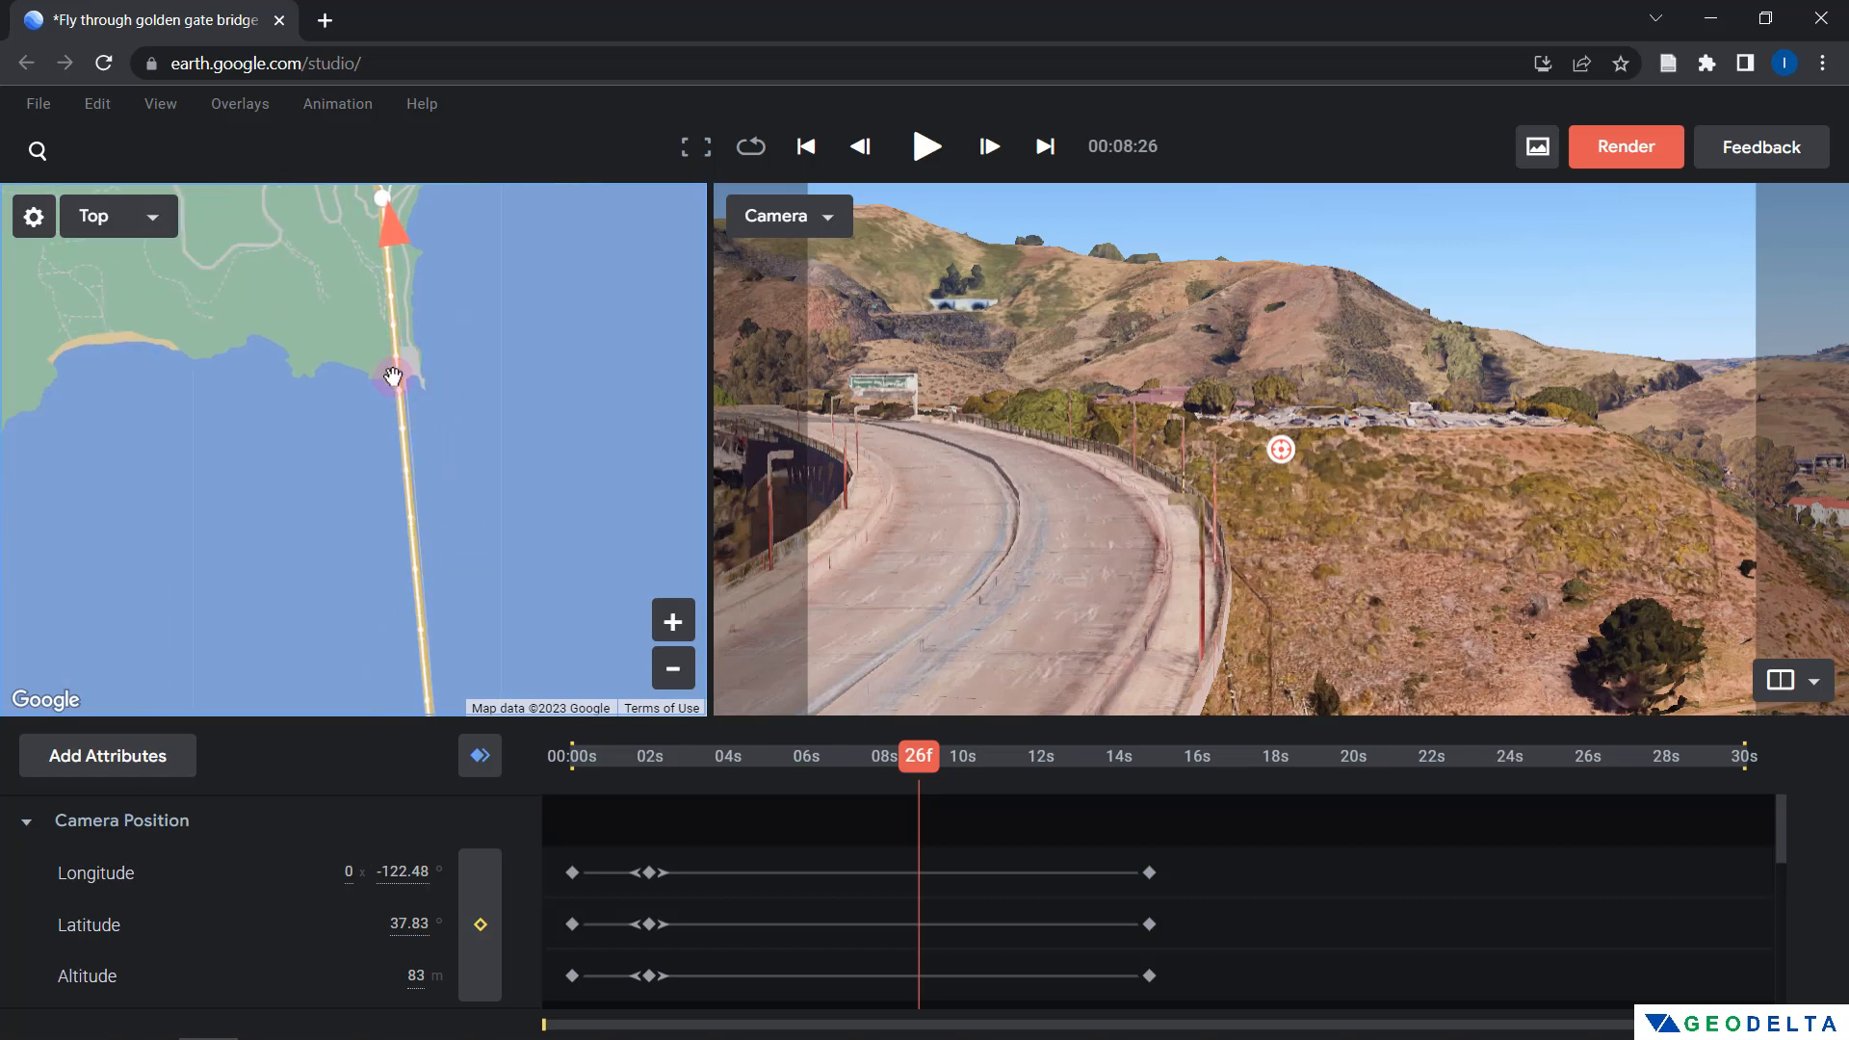
{"action": "left_click_drag", "start_coordinate": [429, 704], "coordinate": [455, 574]}
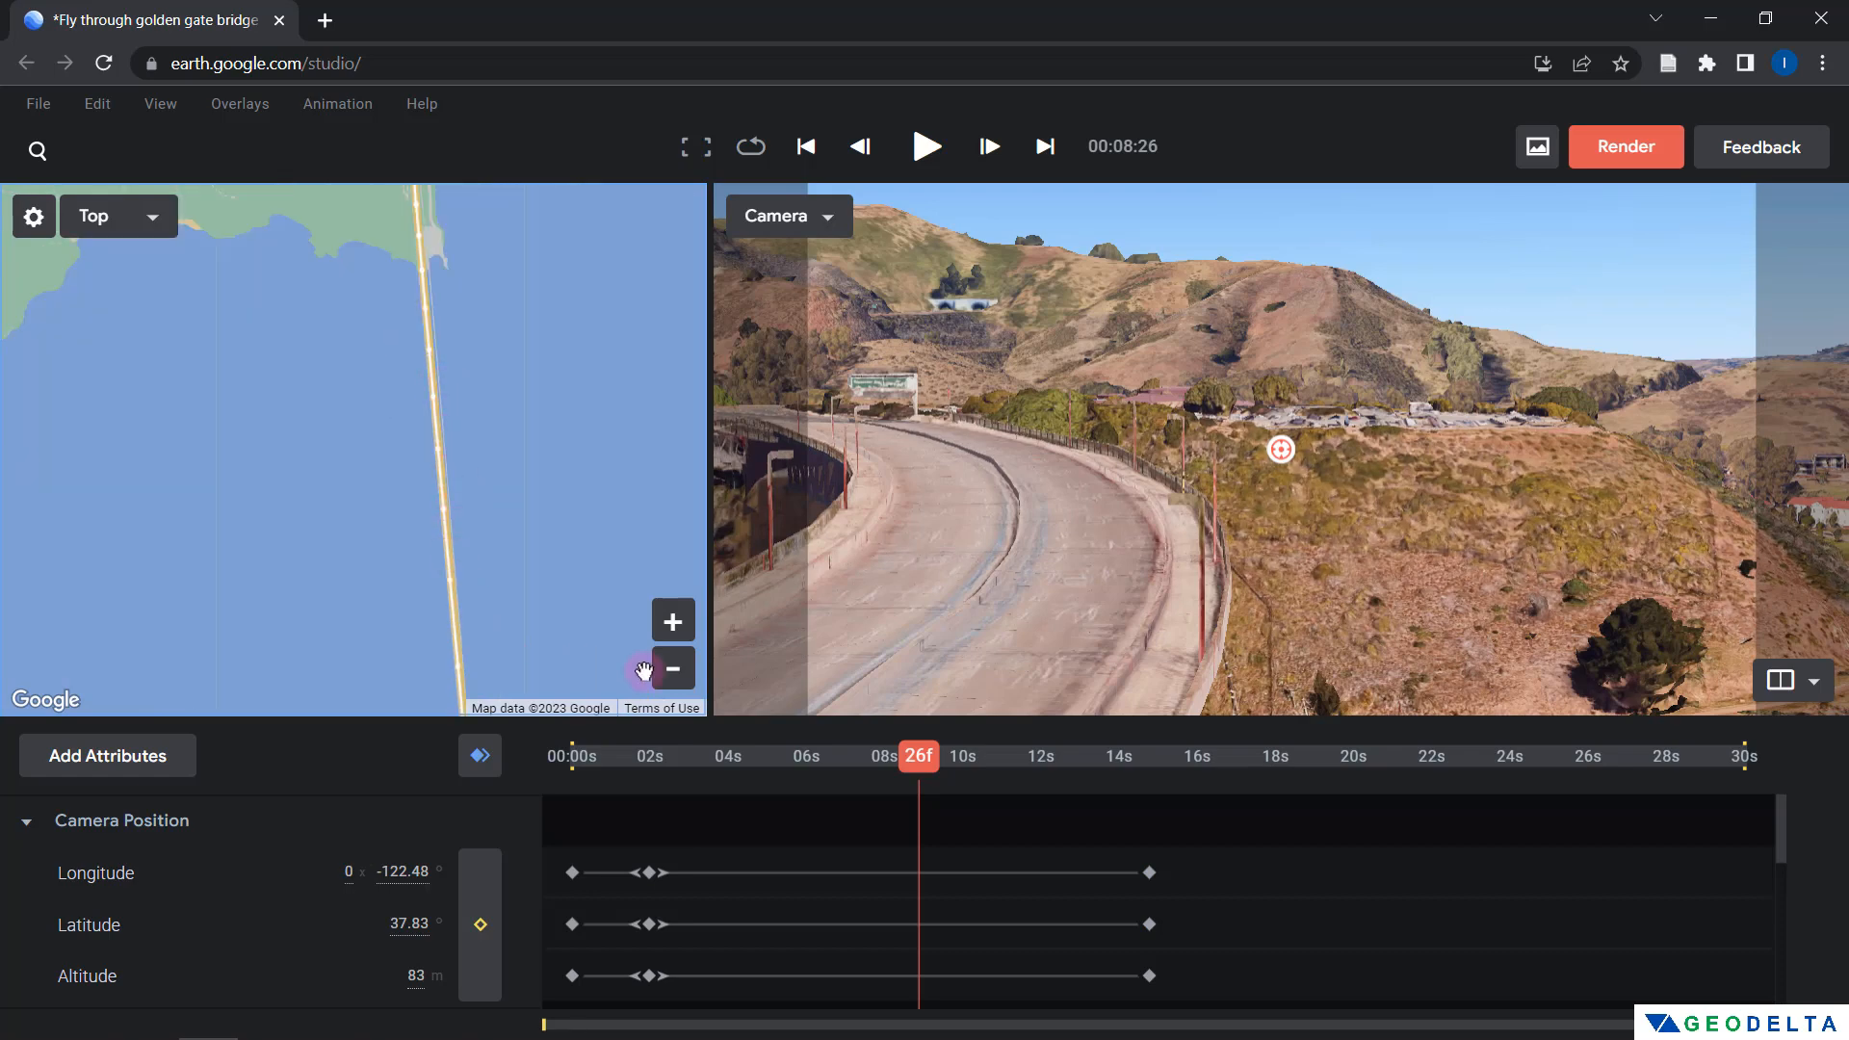
{"action": "left_click_drag", "start_coordinate": [920, 759], "coordinate": [717, 776]}
{"action": "left_click", "coordinate": [480, 755]}
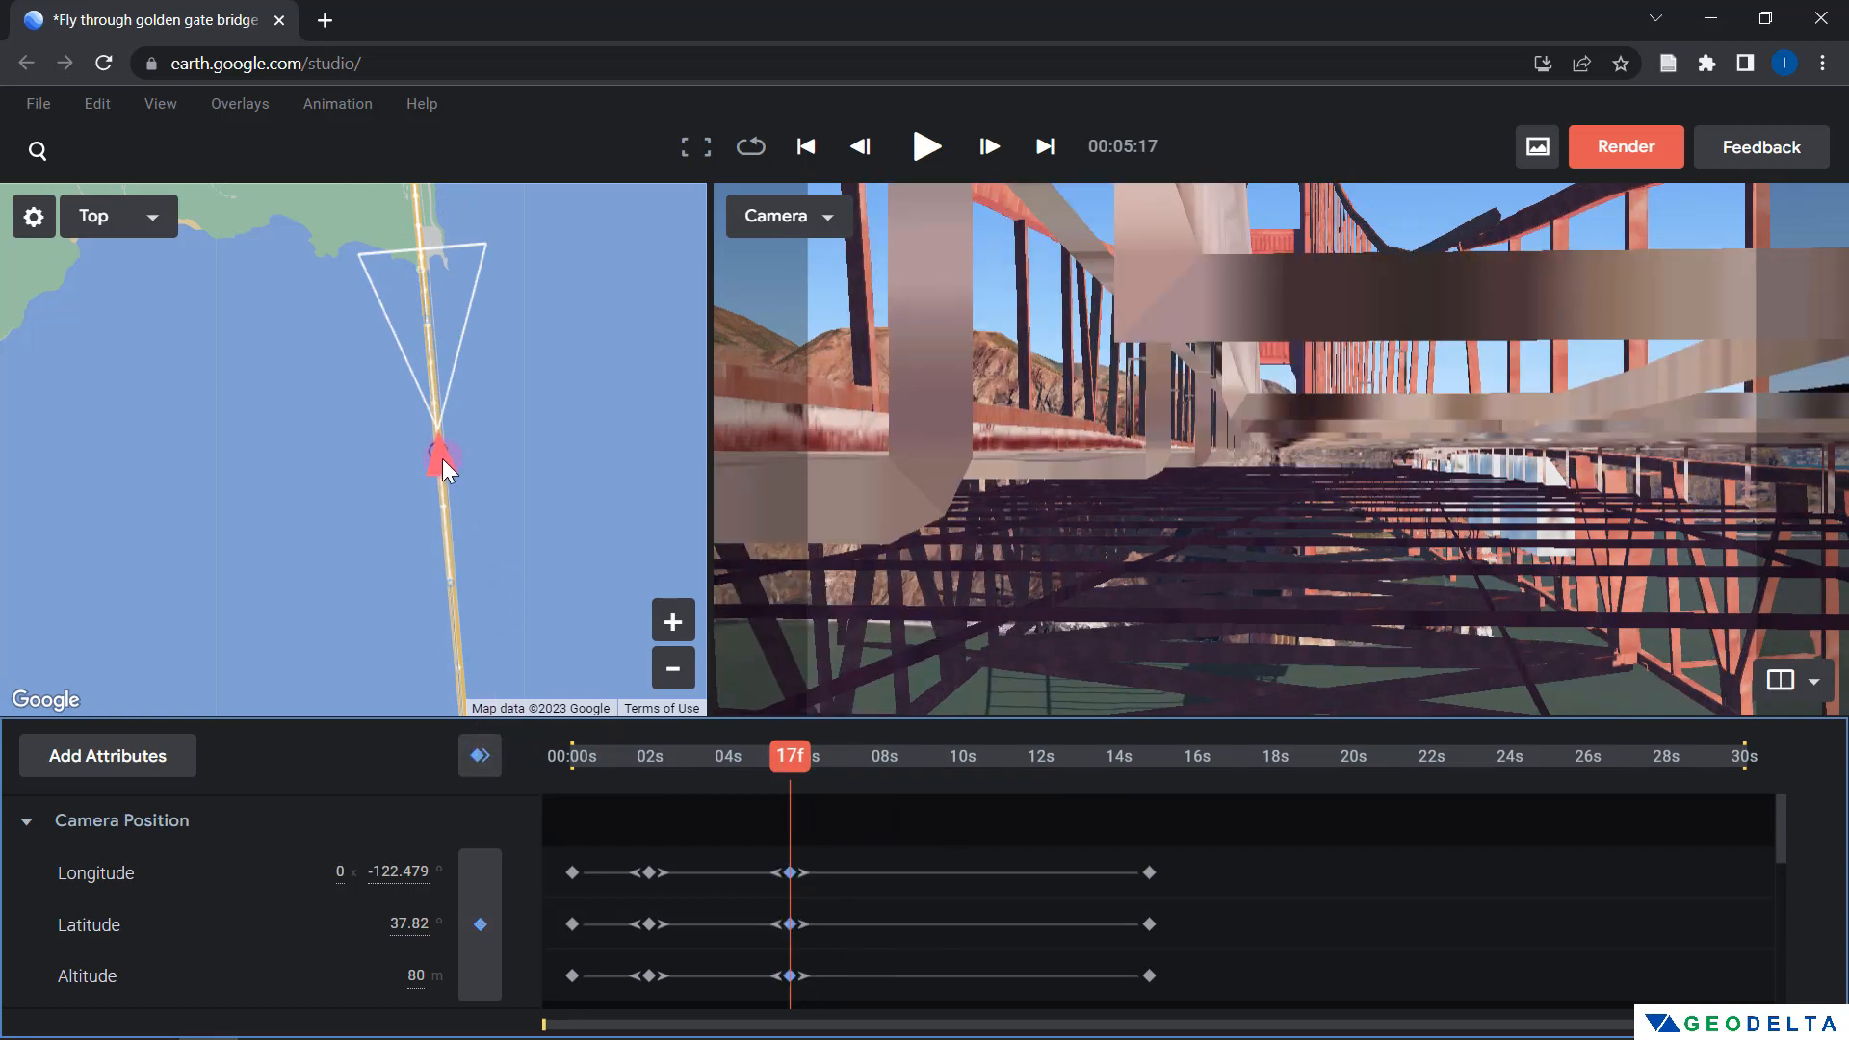
Try moving the 5:17 camera point slightly north along the deck on the top map, and replay the animation to check it
{"action": "mouse_move", "coordinate": [442, 459]}
{"action": "left_mouse_down"}
{"action": "mouse_move", "coordinate": [442, 372]}
{"action": "mouse_move", "coordinate": [443, 458]}
{"action": "mouse_move", "coordinate": [435, 393]}
{"action": "mouse_move", "coordinate": [413, 451]}
{"action": "mouse_move", "coordinate": [386, 449]}
{"action": "mouse_move", "coordinate": [454, 451]}
{"action": "mouse_move", "coordinate": [437, 450]}
{"action": "left_mouse_up"}
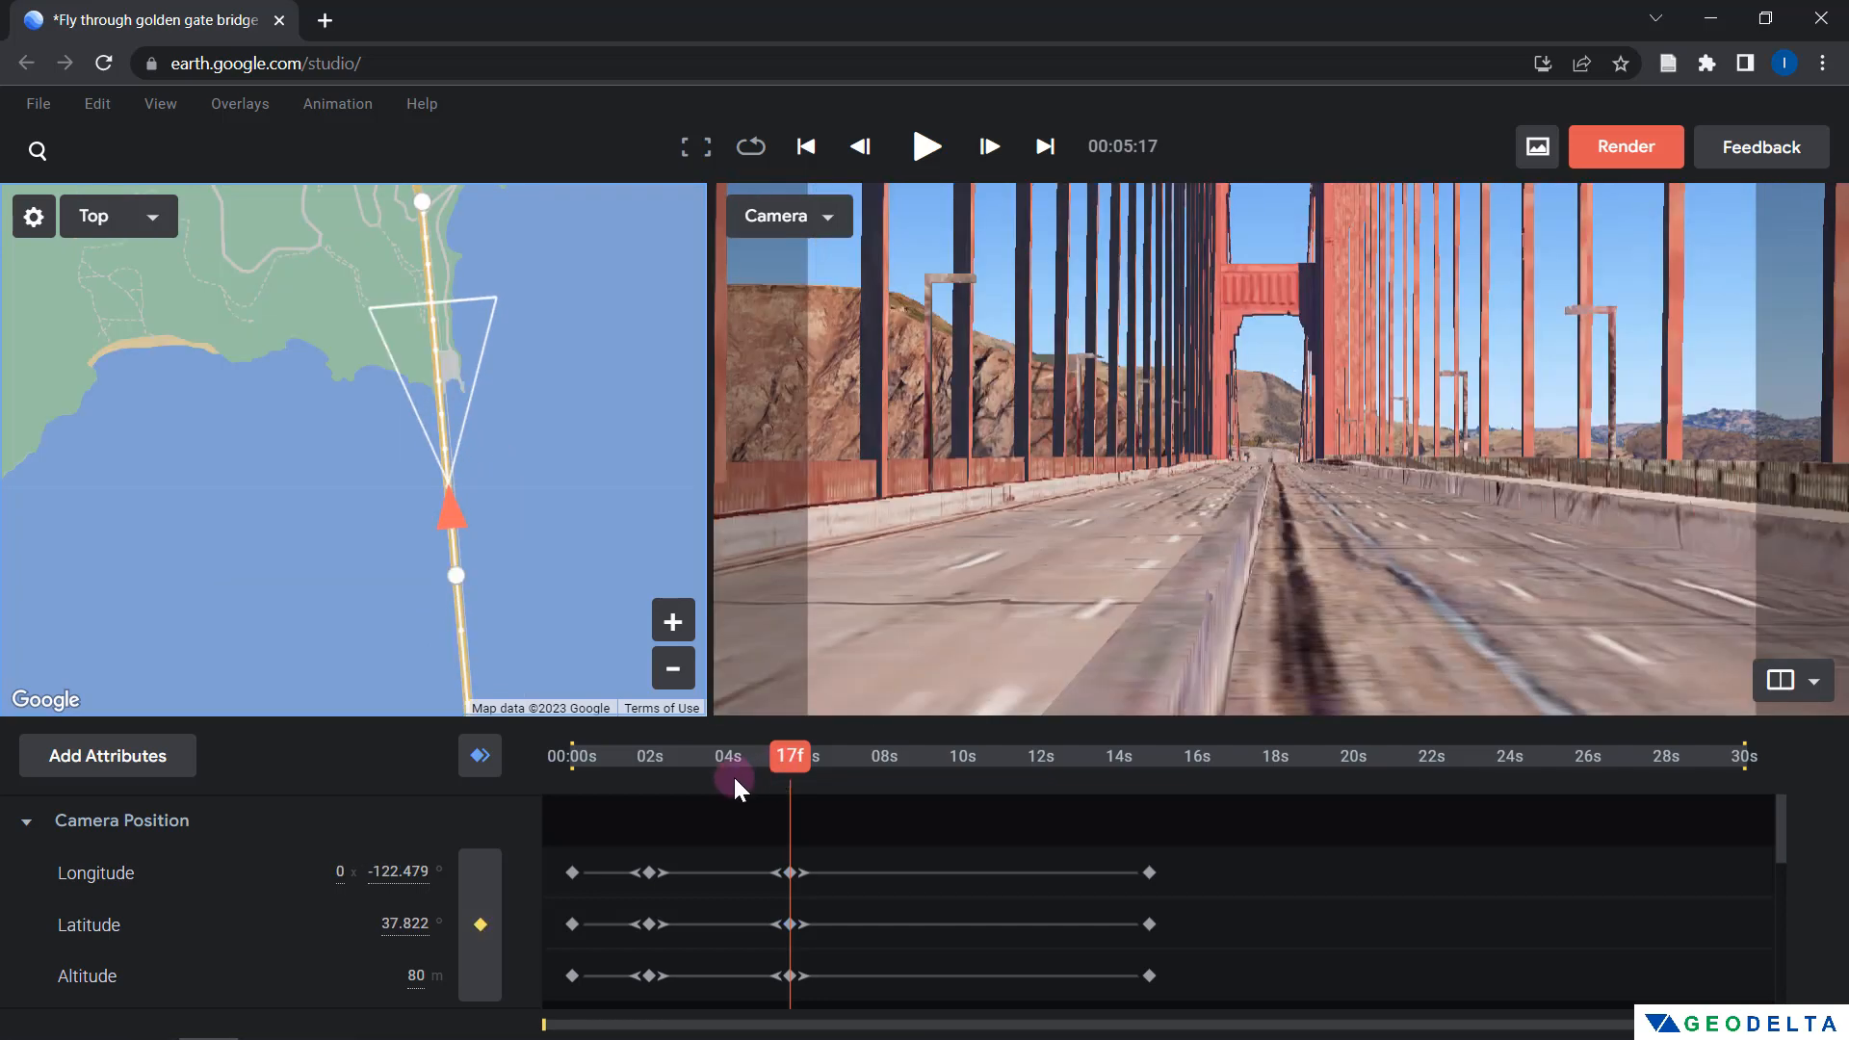
{"action": "left_click_drag", "start_coordinate": [790, 756], "coordinate": [524, 755]}
{"action": "key", "text": "space"}
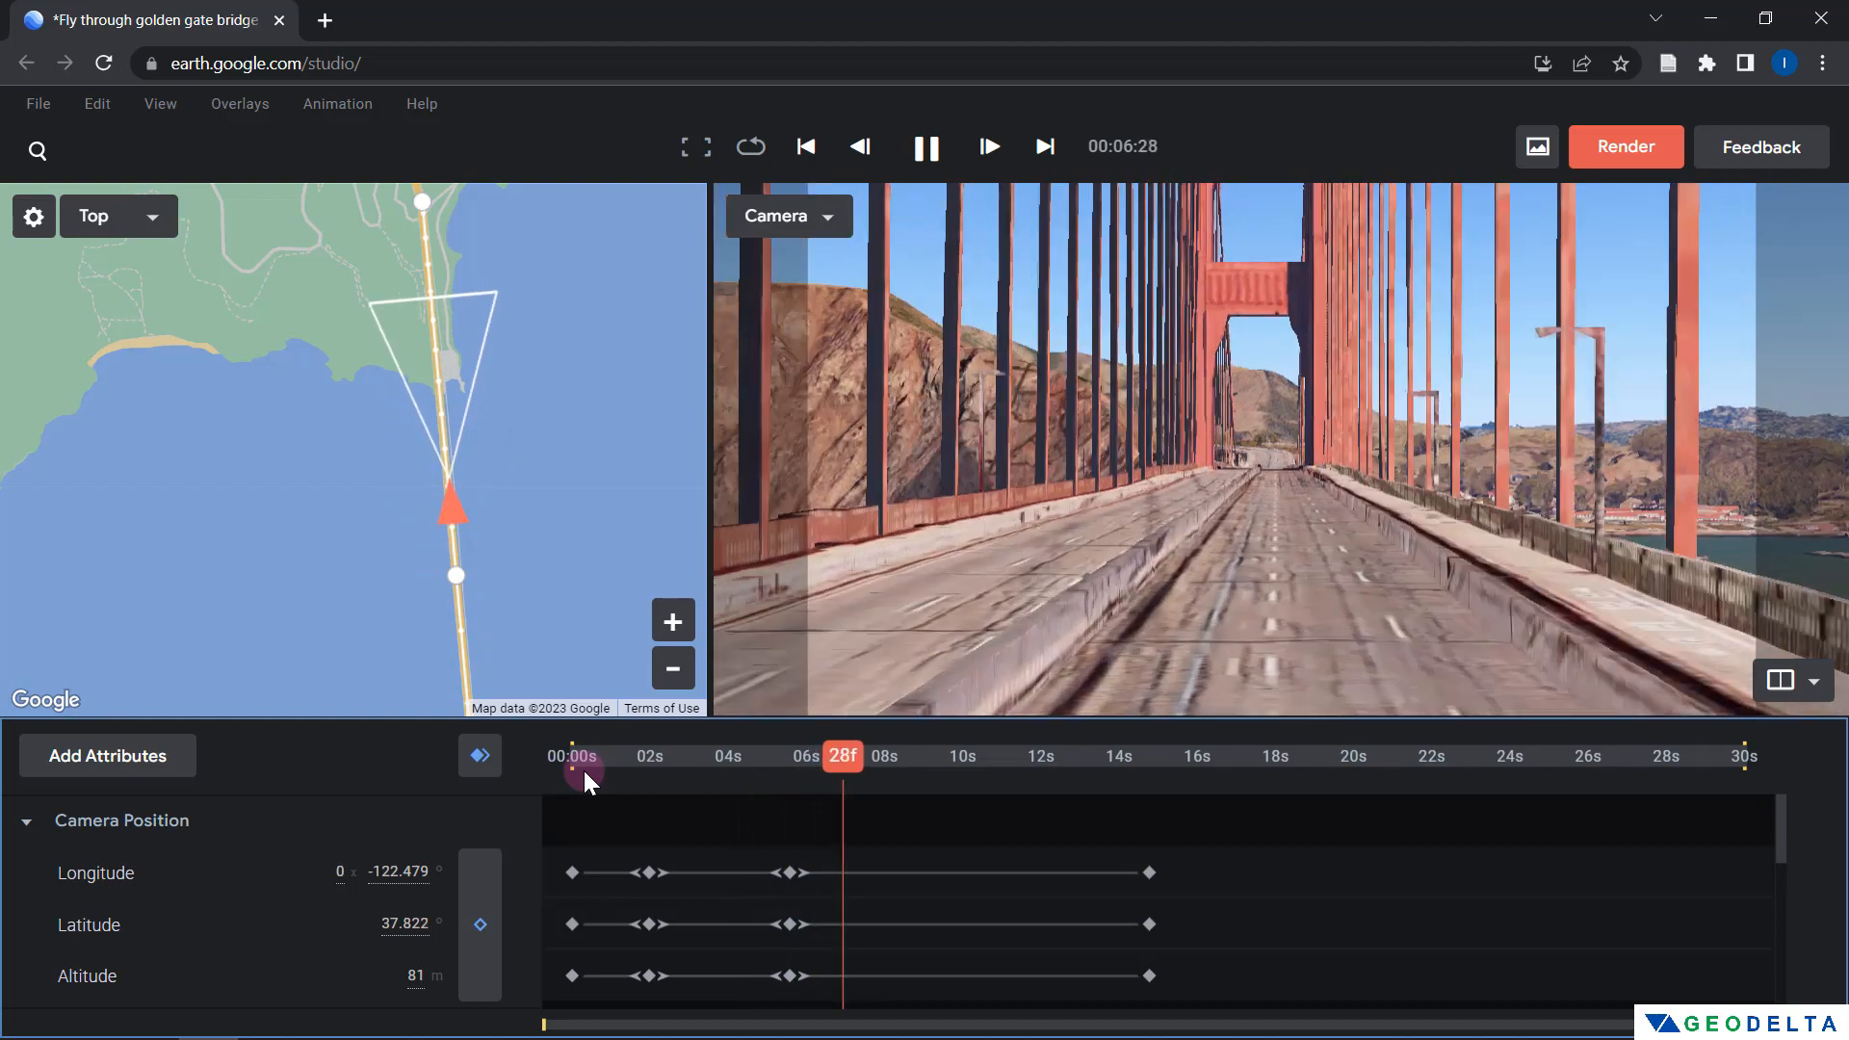
{"action": "left_click_drag", "start_coordinate": [584, 771], "coordinate": [745, 772]}
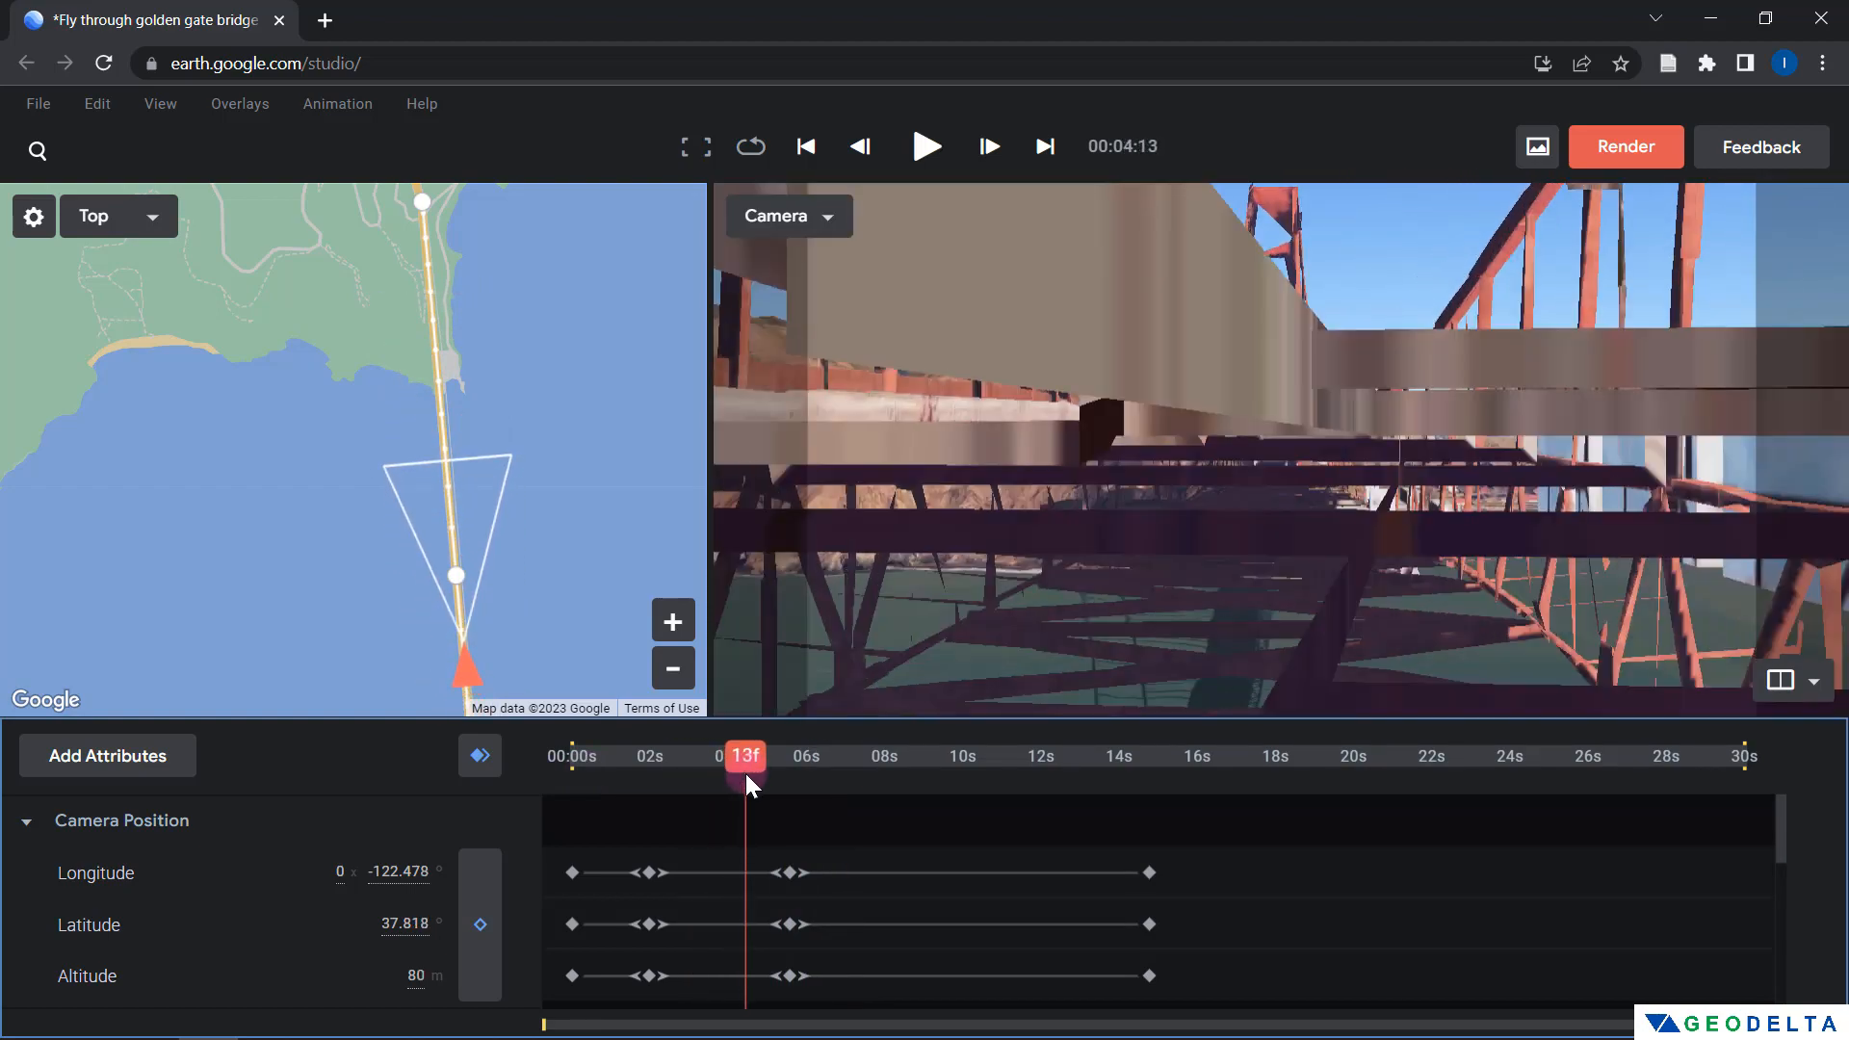
Delete all intermediate camera keyframes near 2 seconds and at 5:17, keeping only those at the start and near 15 seconds
{"action": "left_click_drag", "start_coordinate": [745, 772], "coordinate": [644, 800]}
{"action": "scroll", "coordinate": [650, 823], "scroll_direction": "down", "scroll_amount": 1}
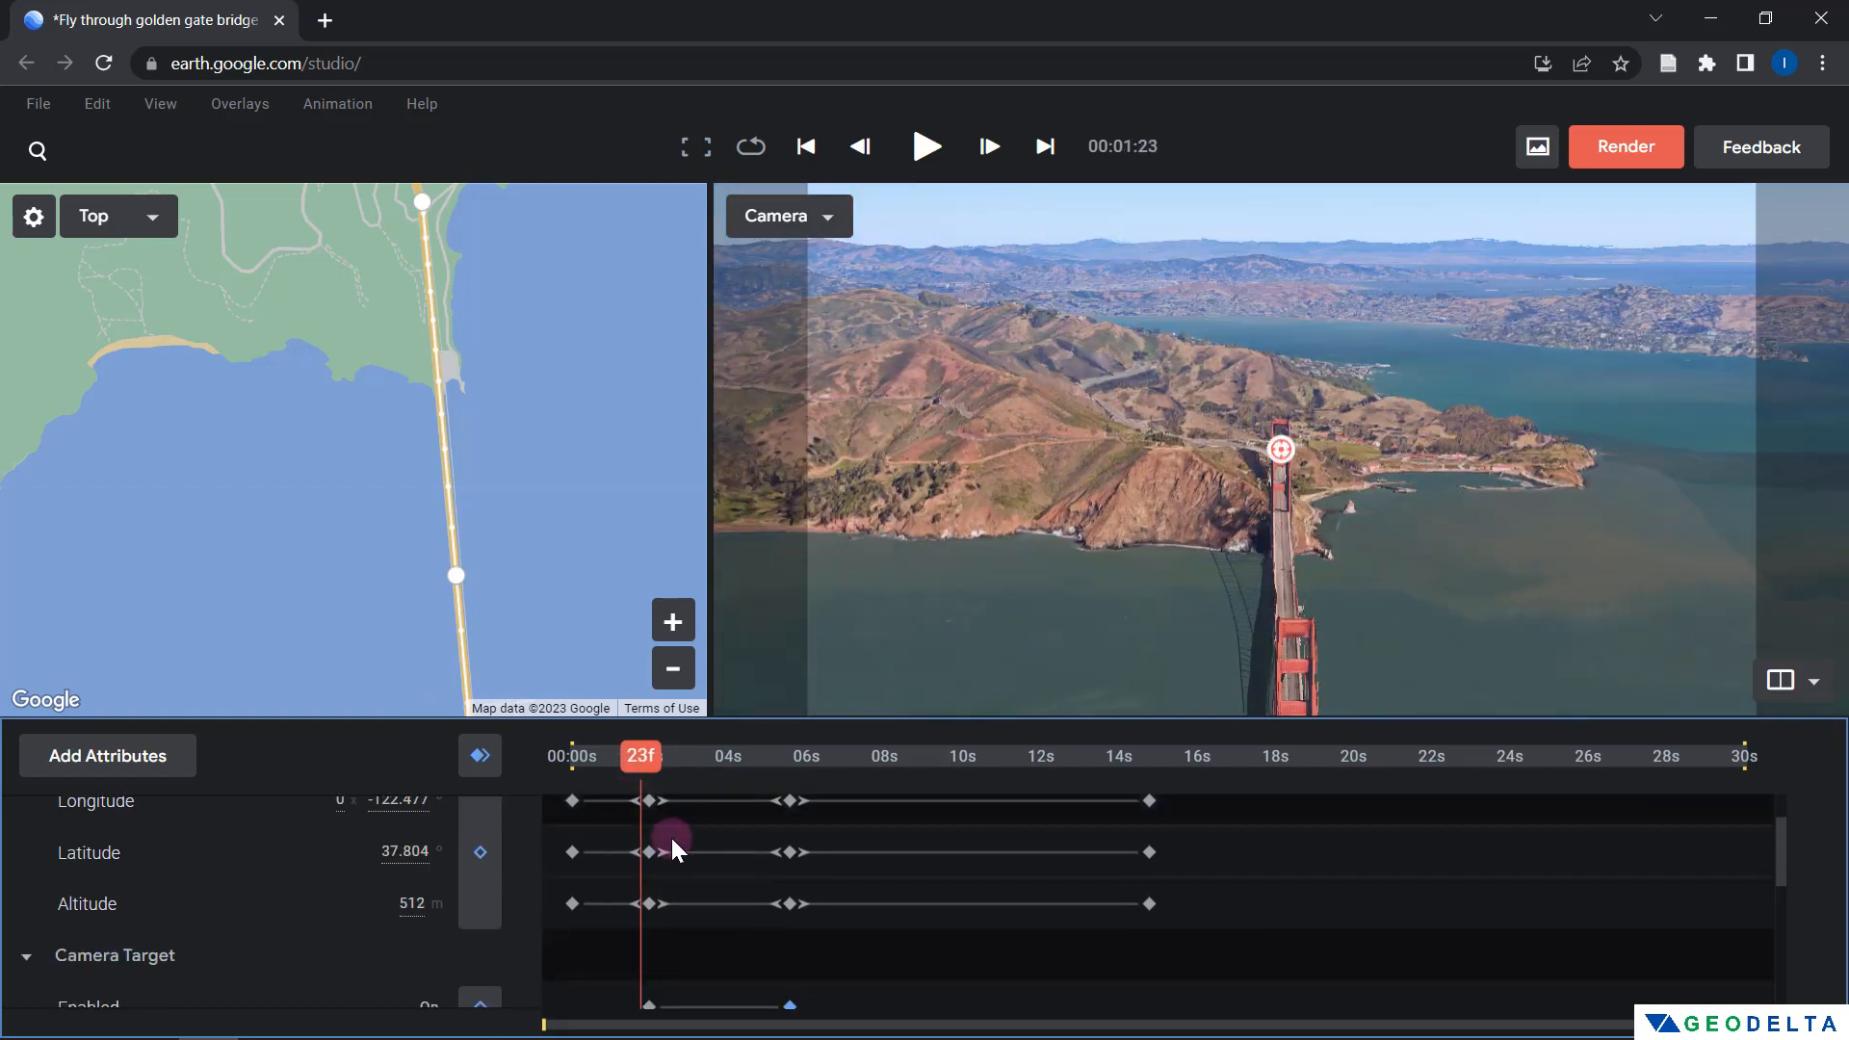
{"action": "scroll", "coordinate": [670, 848], "scroll_direction": "down", "scroll_amount": 8}
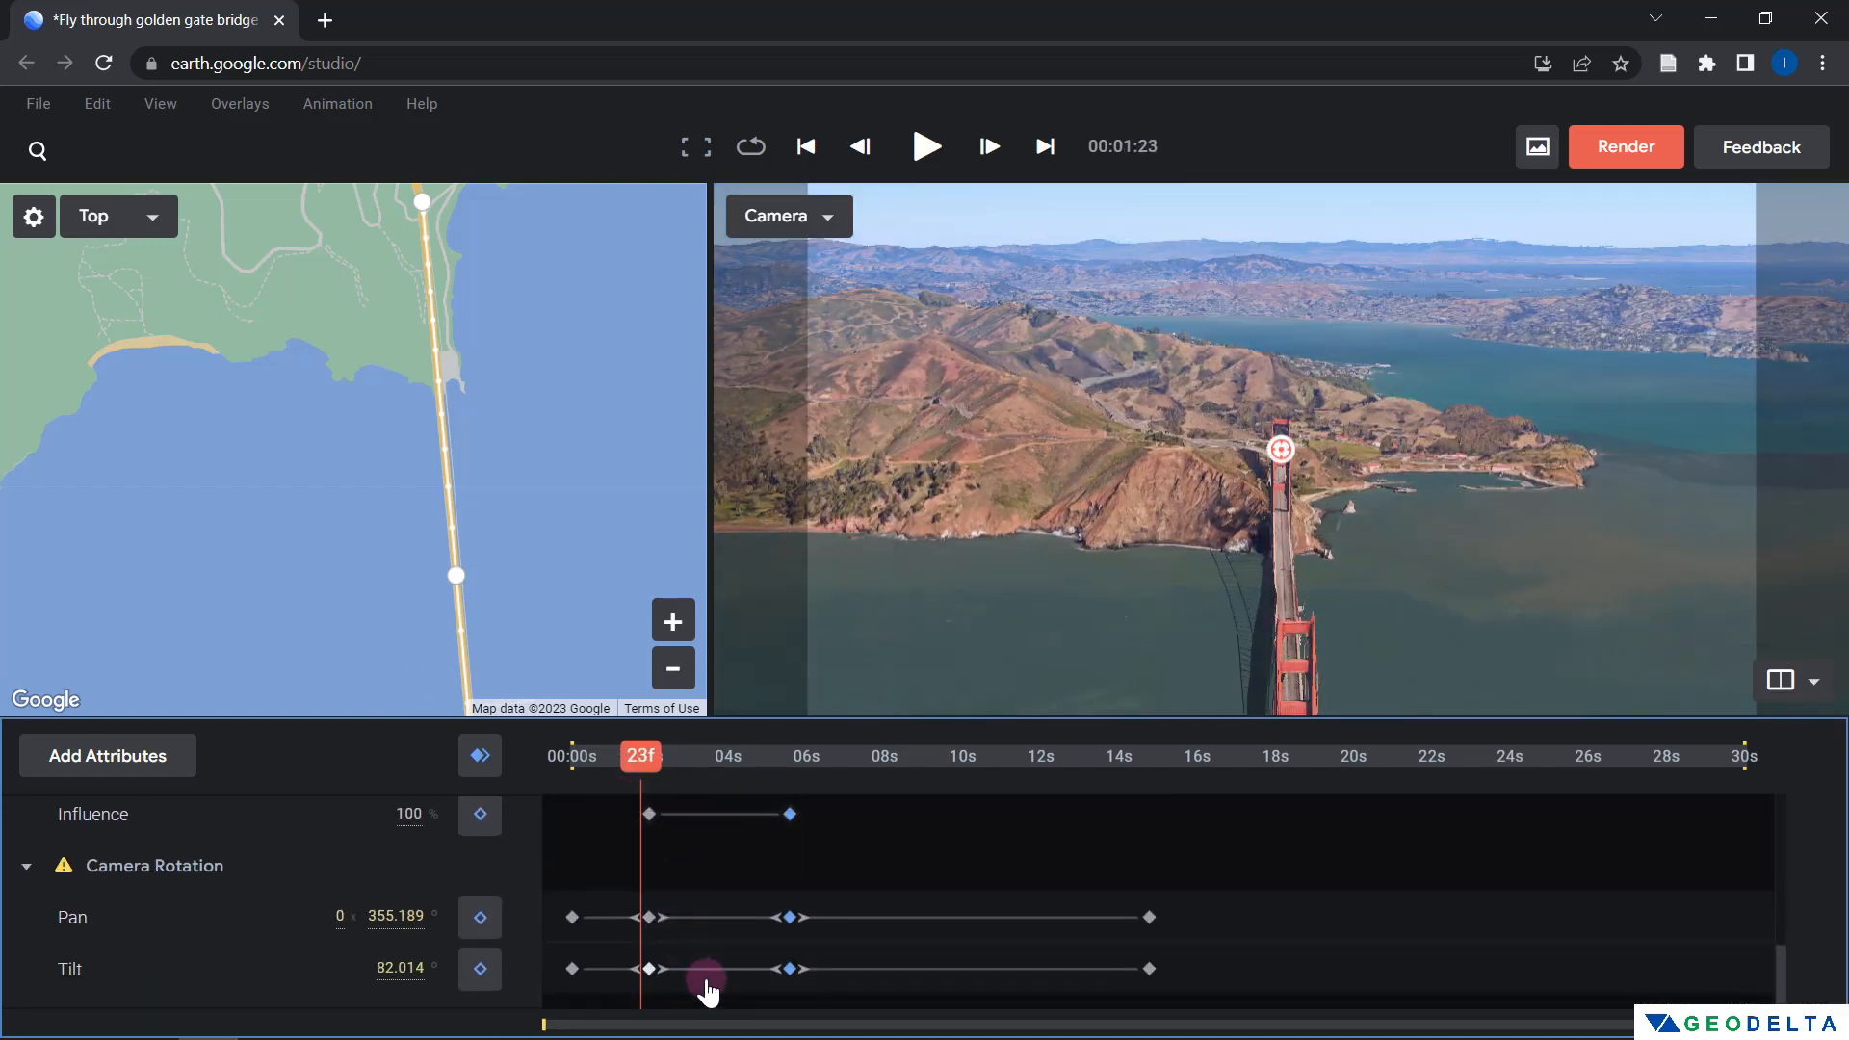
{"action": "scroll", "coordinate": [692, 953], "scroll_direction": "up", "scroll_amount": 1}
{"action": "left_click_drag", "start_coordinate": [648, 709], "coordinate": [631, 823]}
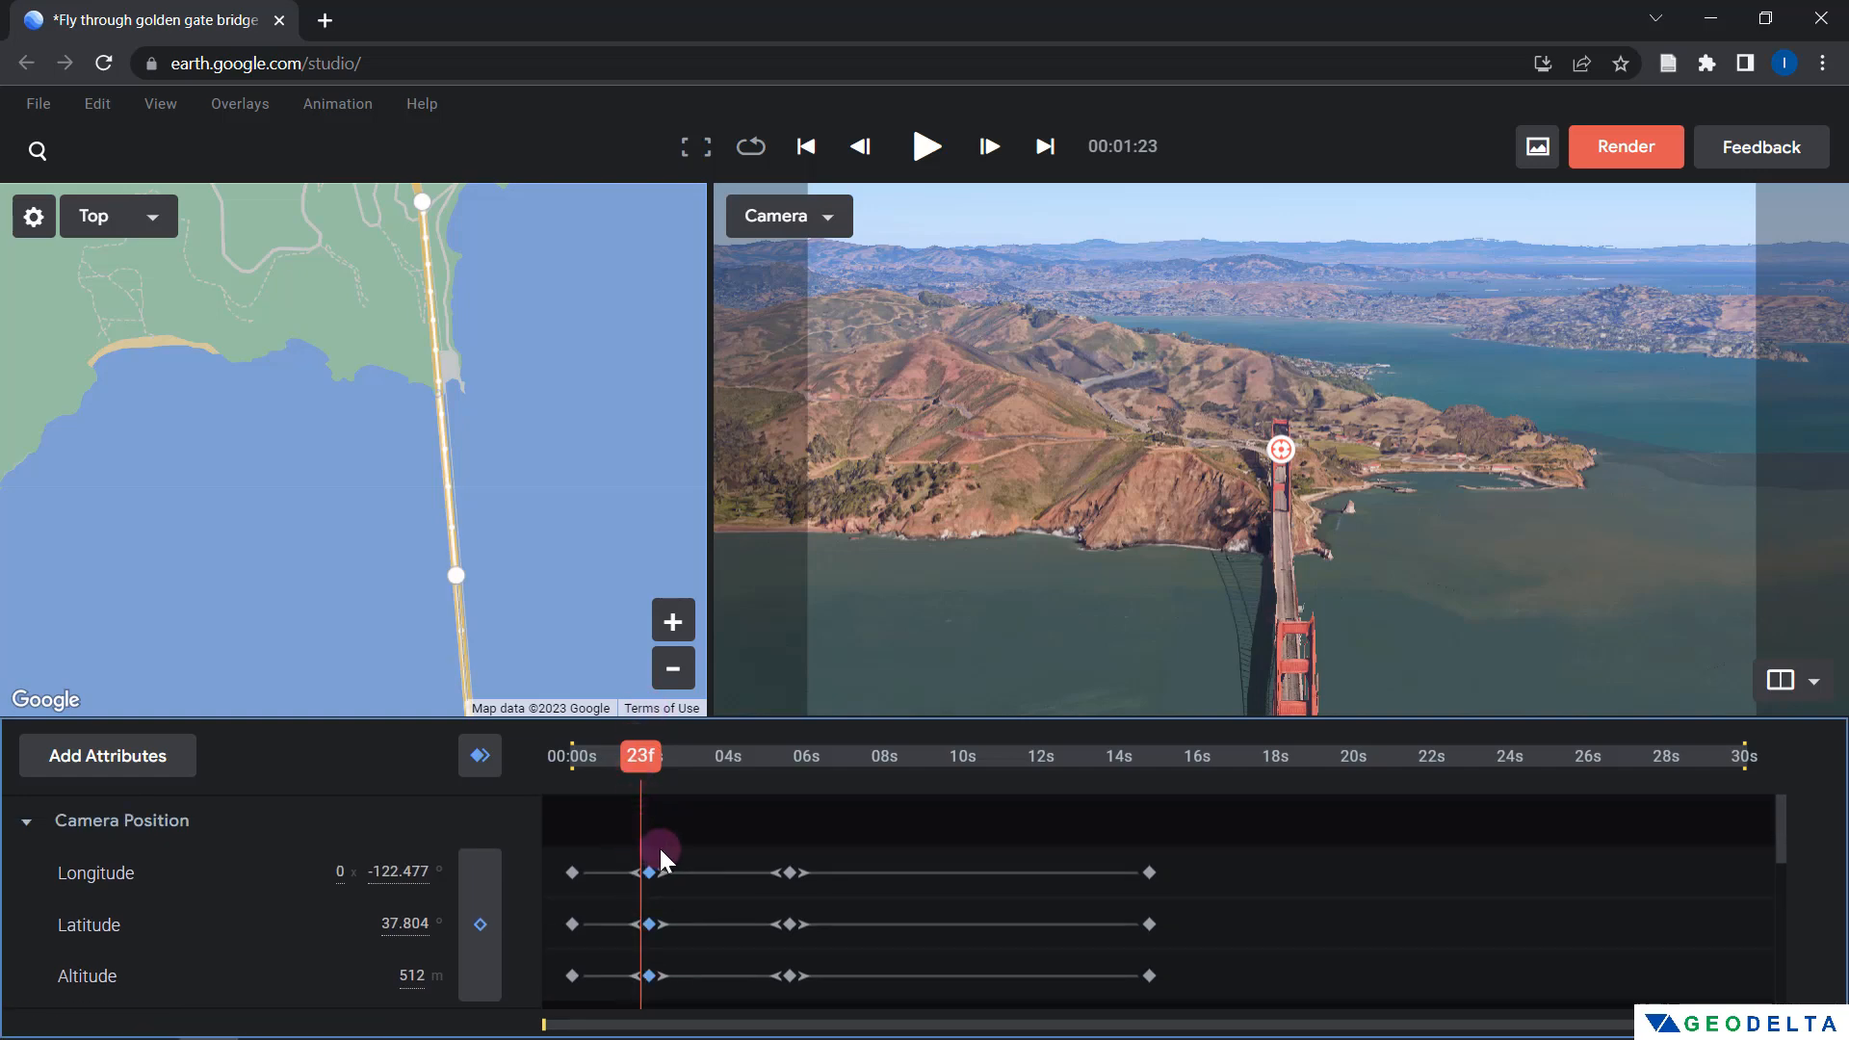
{"action": "key", "text": "Delete"}
{"action": "left_click_drag", "start_coordinate": [752, 832], "coordinate": [819, 980]}
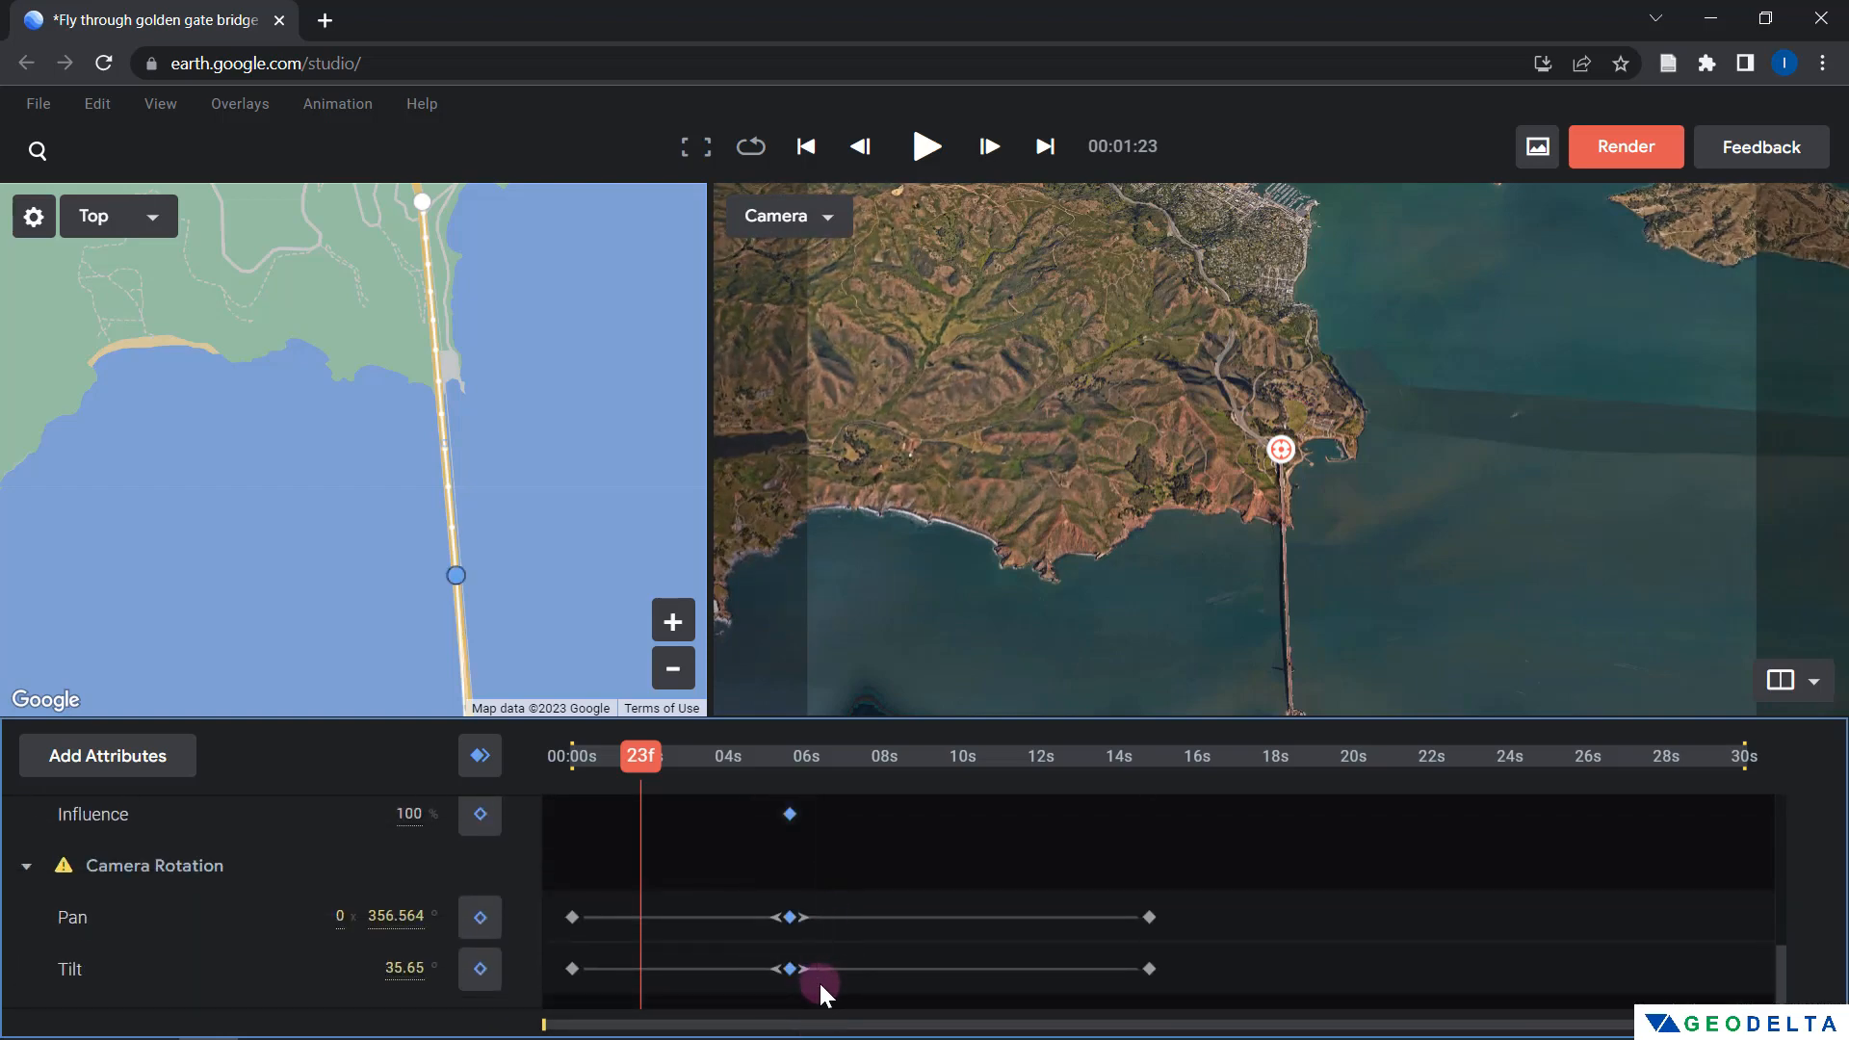
{"action": "key", "text": "Delete"}
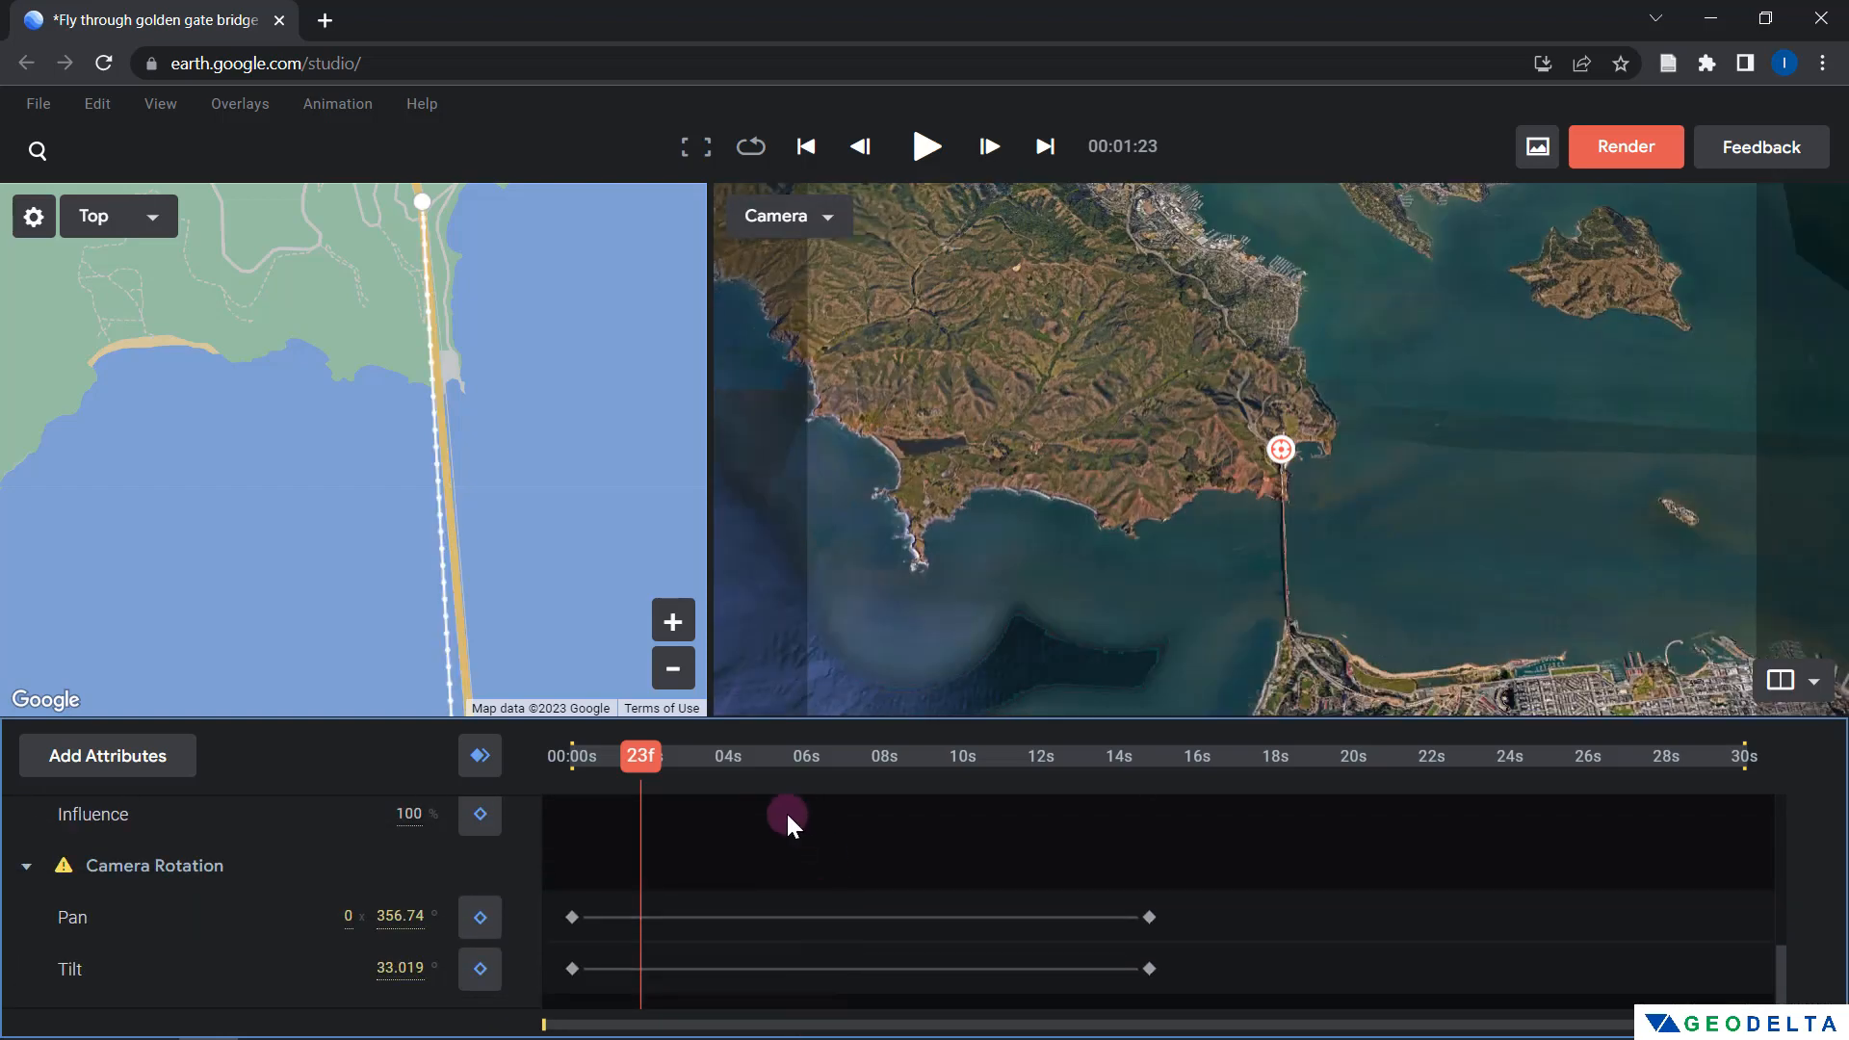
At 1:26, frame the camera low above the bridge deck facing the tower, tilted about 87°, and add a camera keyframe
{"action": "left_click_drag", "start_coordinate": [663, 771], "coordinate": [645, 764]}
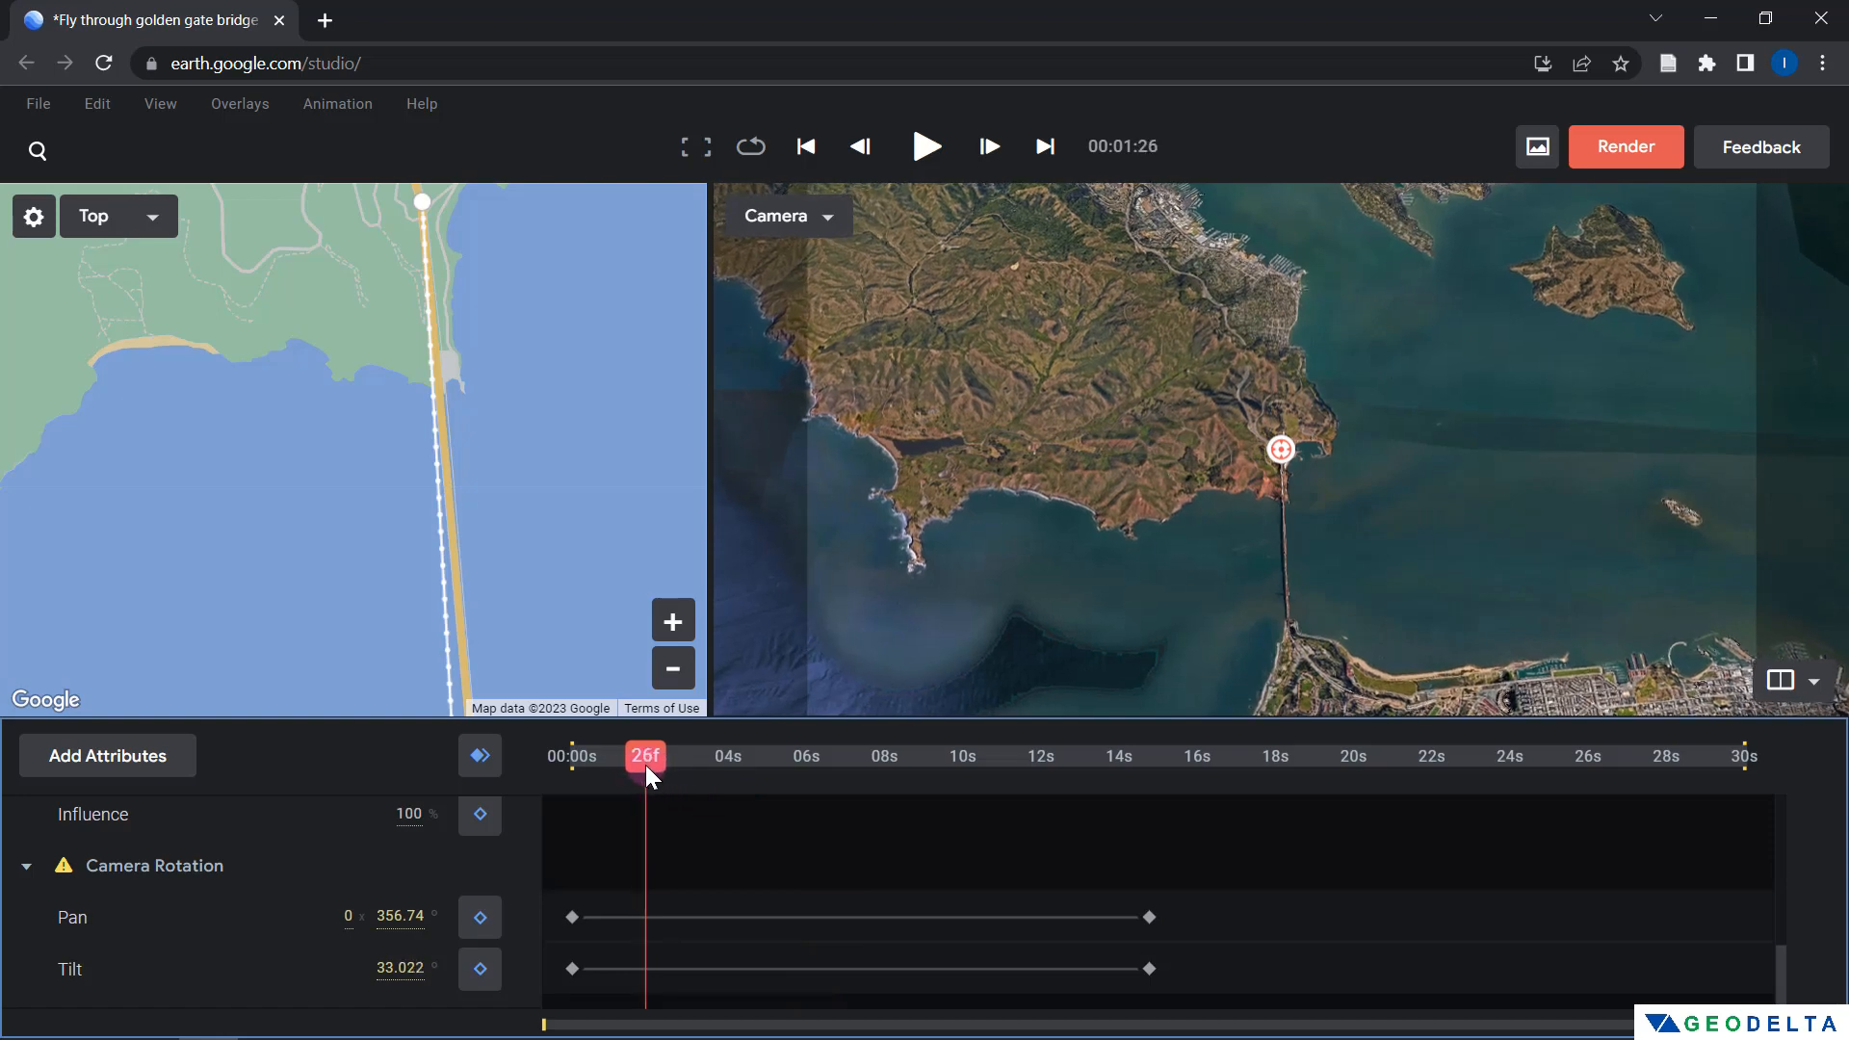
{"action": "scroll", "coordinate": [1300, 626], "scroll_direction": "up", "scroll_amount": 5}
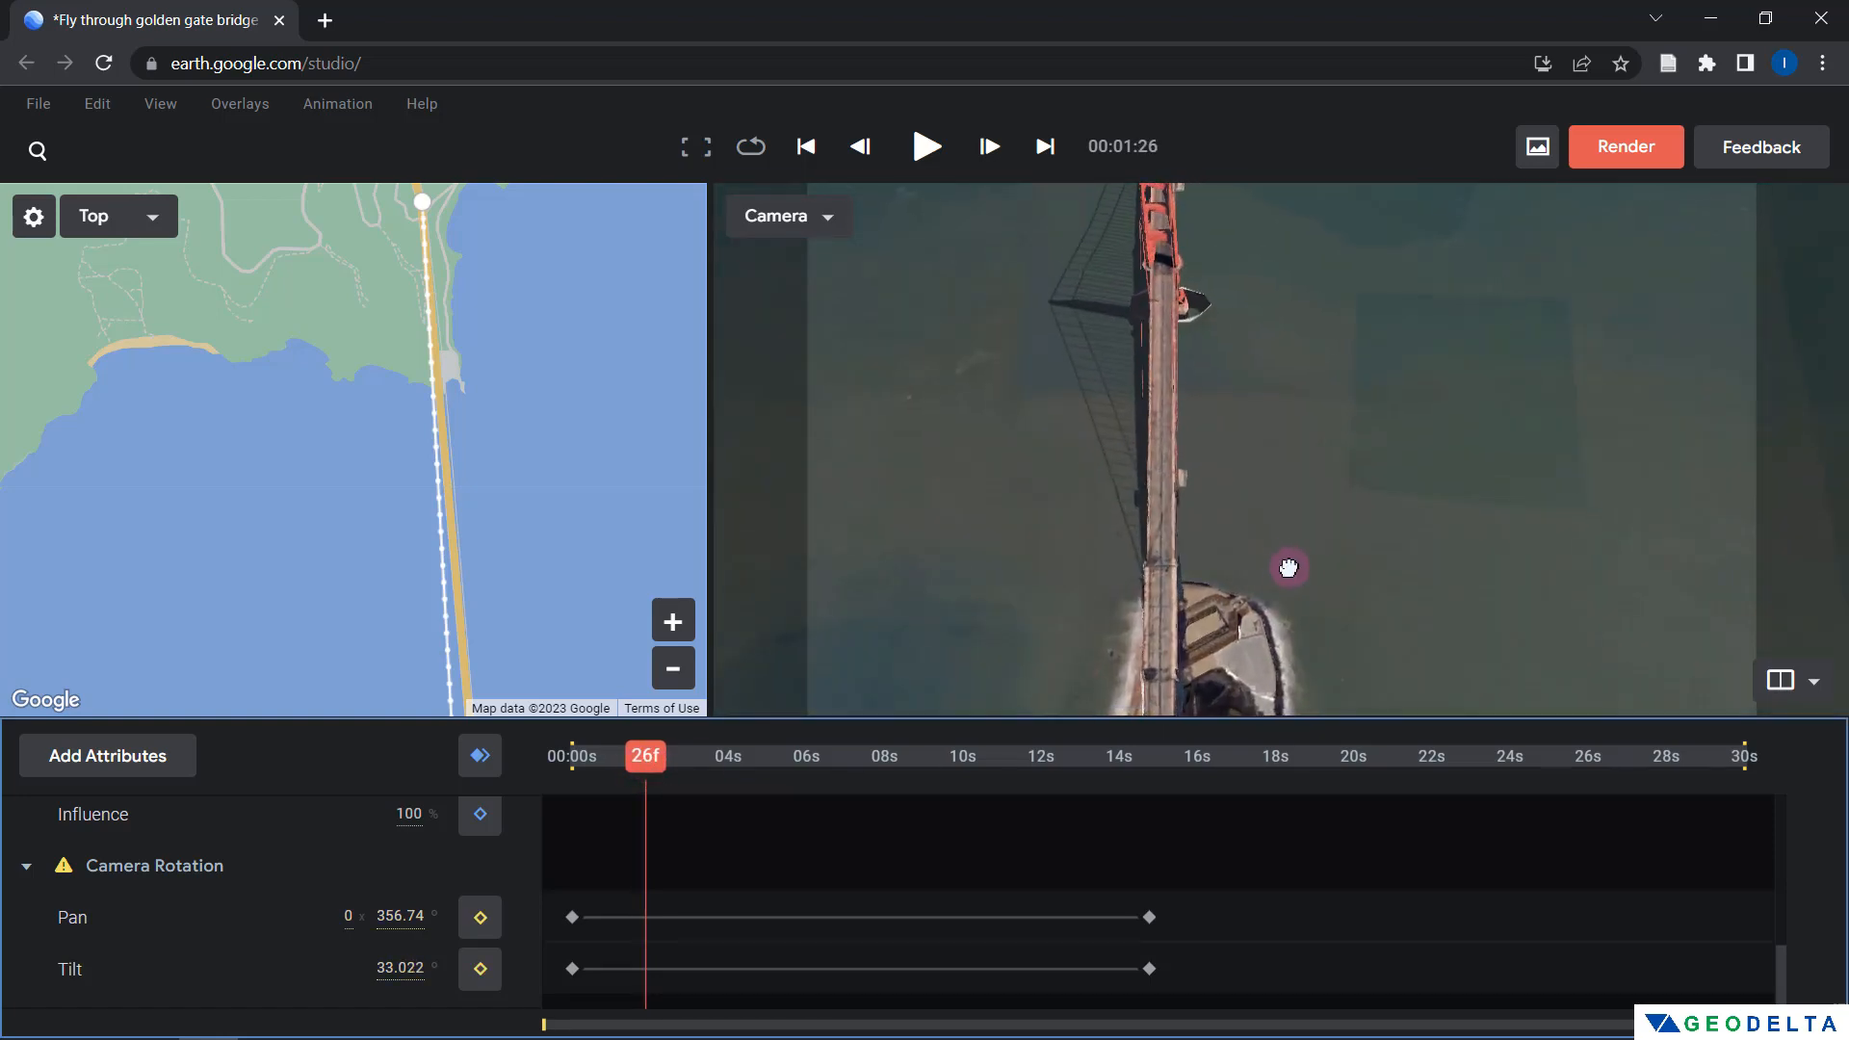
{"action": "mouse_move", "coordinate": [1247, 600]}
{"action": "left_mouse_down", "text": "shift"}
{"action": "mouse_move", "coordinate": [1166, 576]}
{"action": "mouse_move", "coordinate": [1237, 570]}
{"action": "mouse_move", "coordinate": [1171, 493]}
{"action": "mouse_move", "coordinate": [1194, 412]}
{"action": "mouse_move", "coordinate": [1171, 380]}
{"action": "mouse_move", "coordinate": [1114, 518]}
{"action": "mouse_move", "coordinate": [1148, 506]}
{"action": "mouse_move", "coordinate": [1119, 499]}
{"action": "mouse_move", "coordinate": [1153, 532]}
{"action": "mouse_move", "coordinate": [1148, 483]}
{"action": "left_mouse_up", "text": "shift"}
{"action": "left_click", "coordinate": [478, 755]}
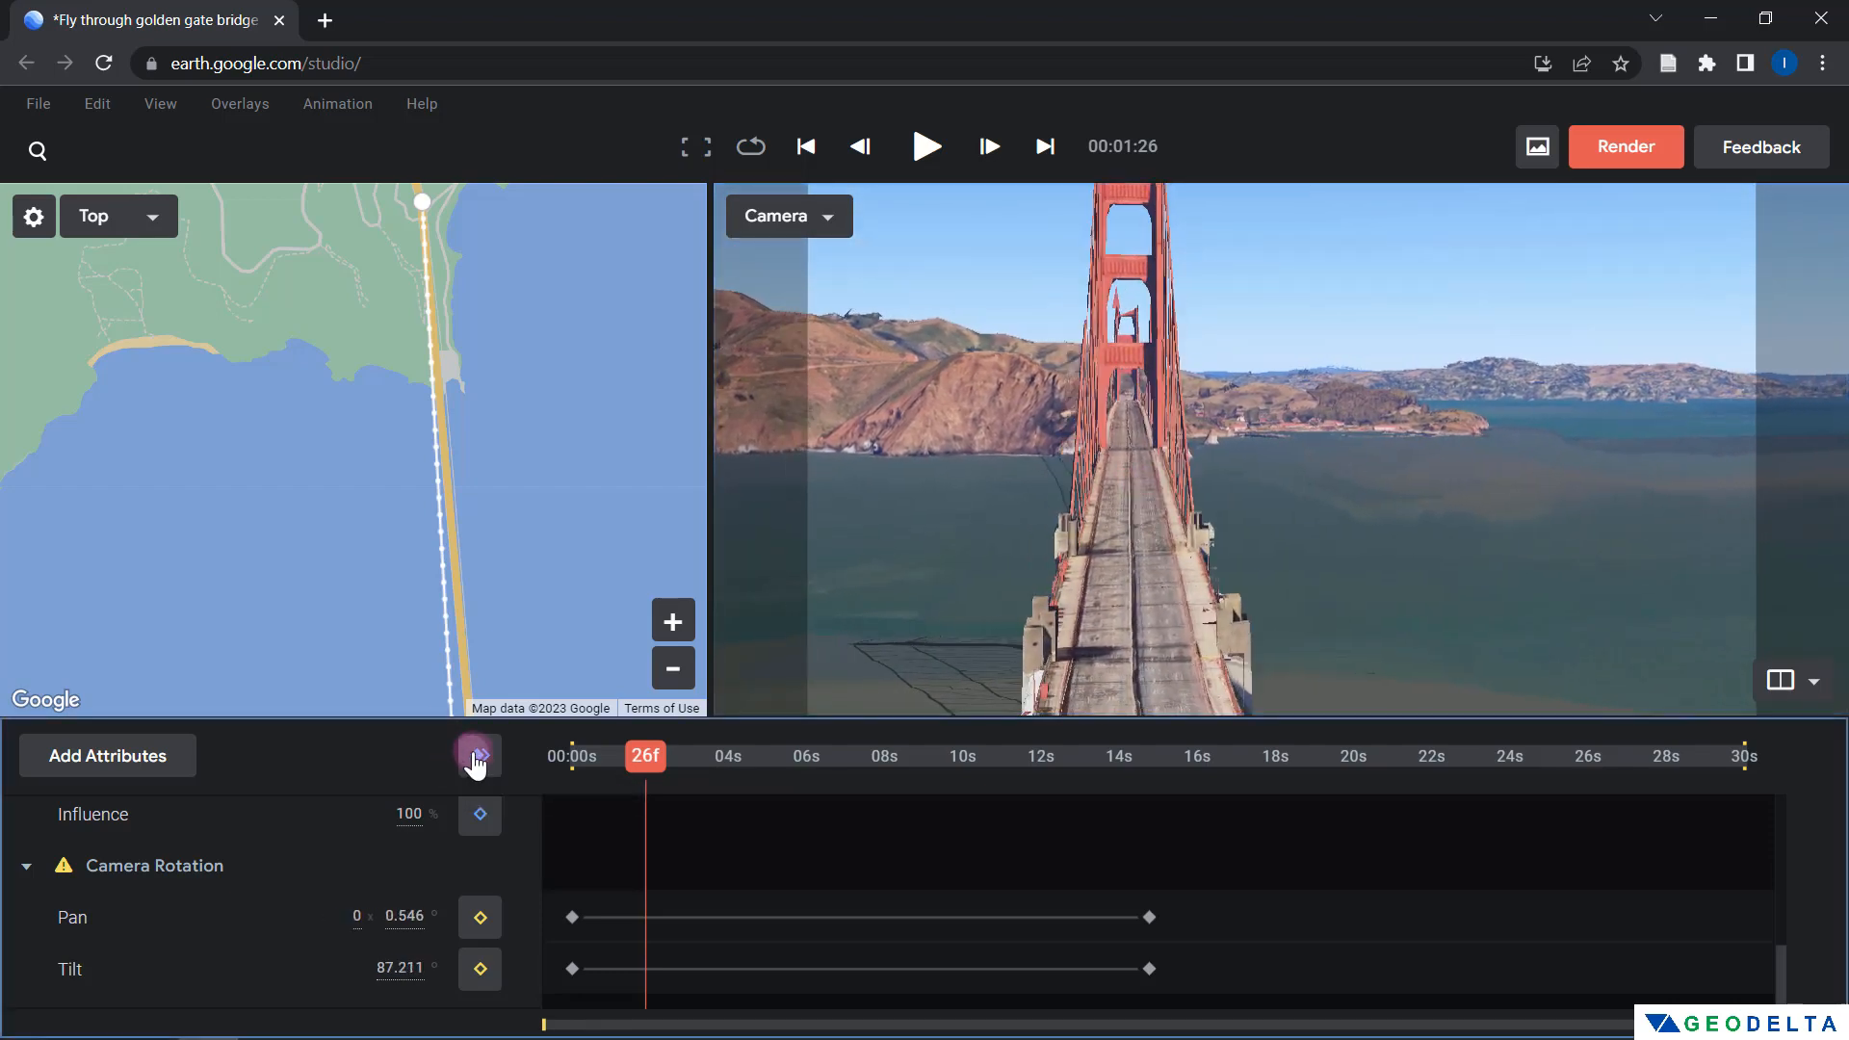
{"action": "left_click", "coordinate": [692, 872]}
Replay the animation from the start, pause at 2:25 and align the flight path with the bridge deck on the top map
{"action": "left_click", "coordinate": [537, 753]}
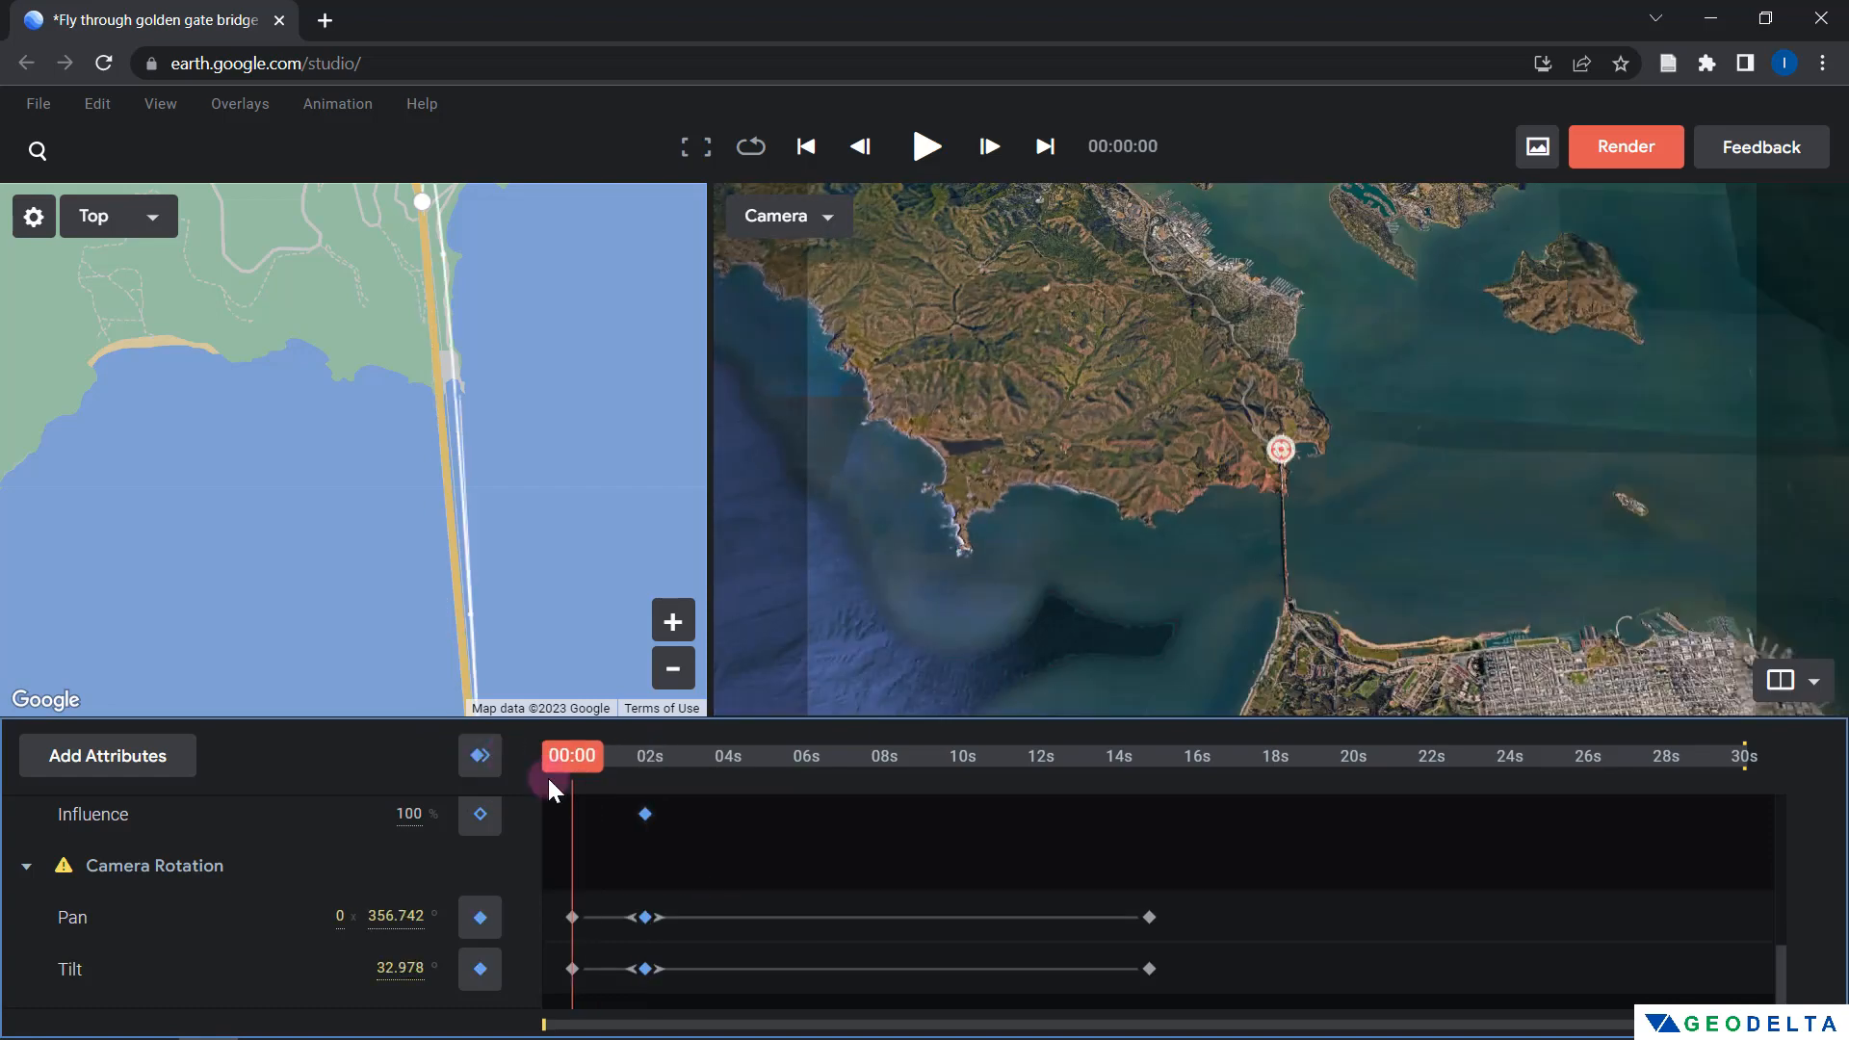
{"action": "key", "text": "space"}
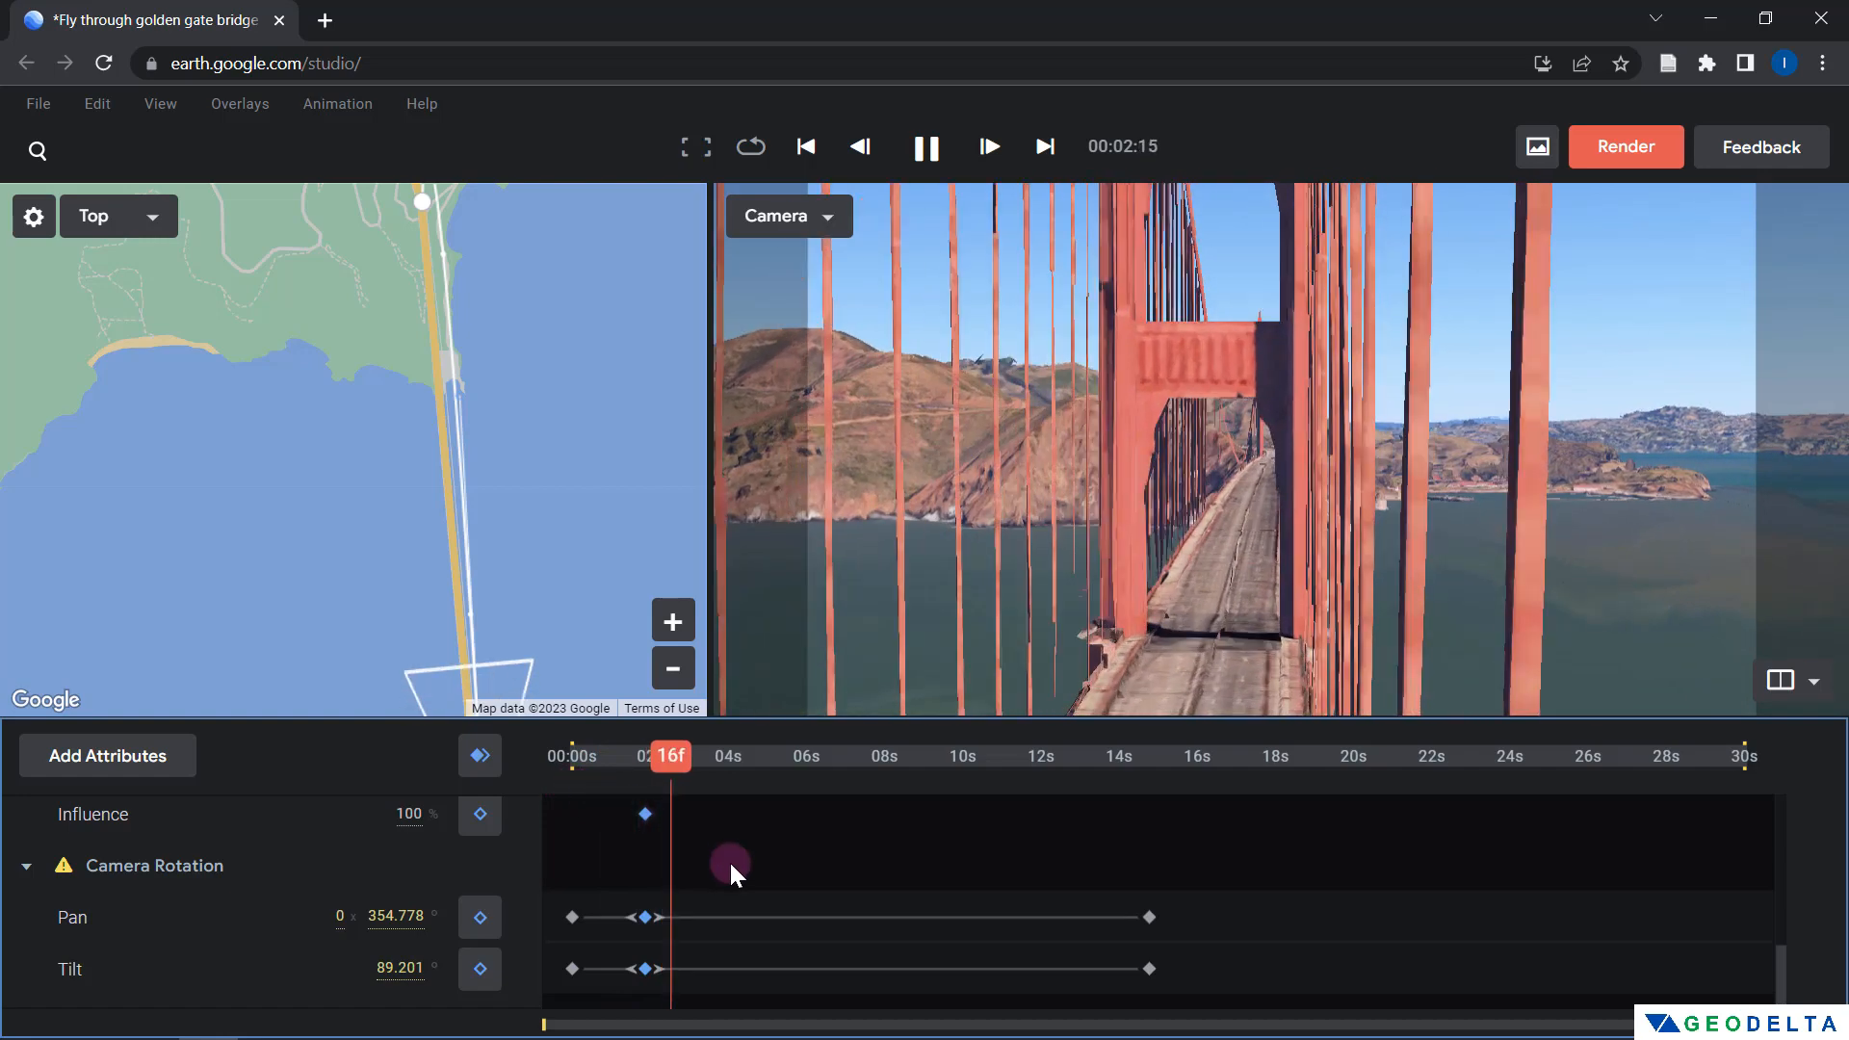
{"action": "key", "text": "space"}
{"action": "left_click_drag", "start_coordinate": [558, 479], "coordinate": [580, 350]}
{"action": "left_click_drag", "start_coordinate": [584, 487], "coordinate": [598, 590]}
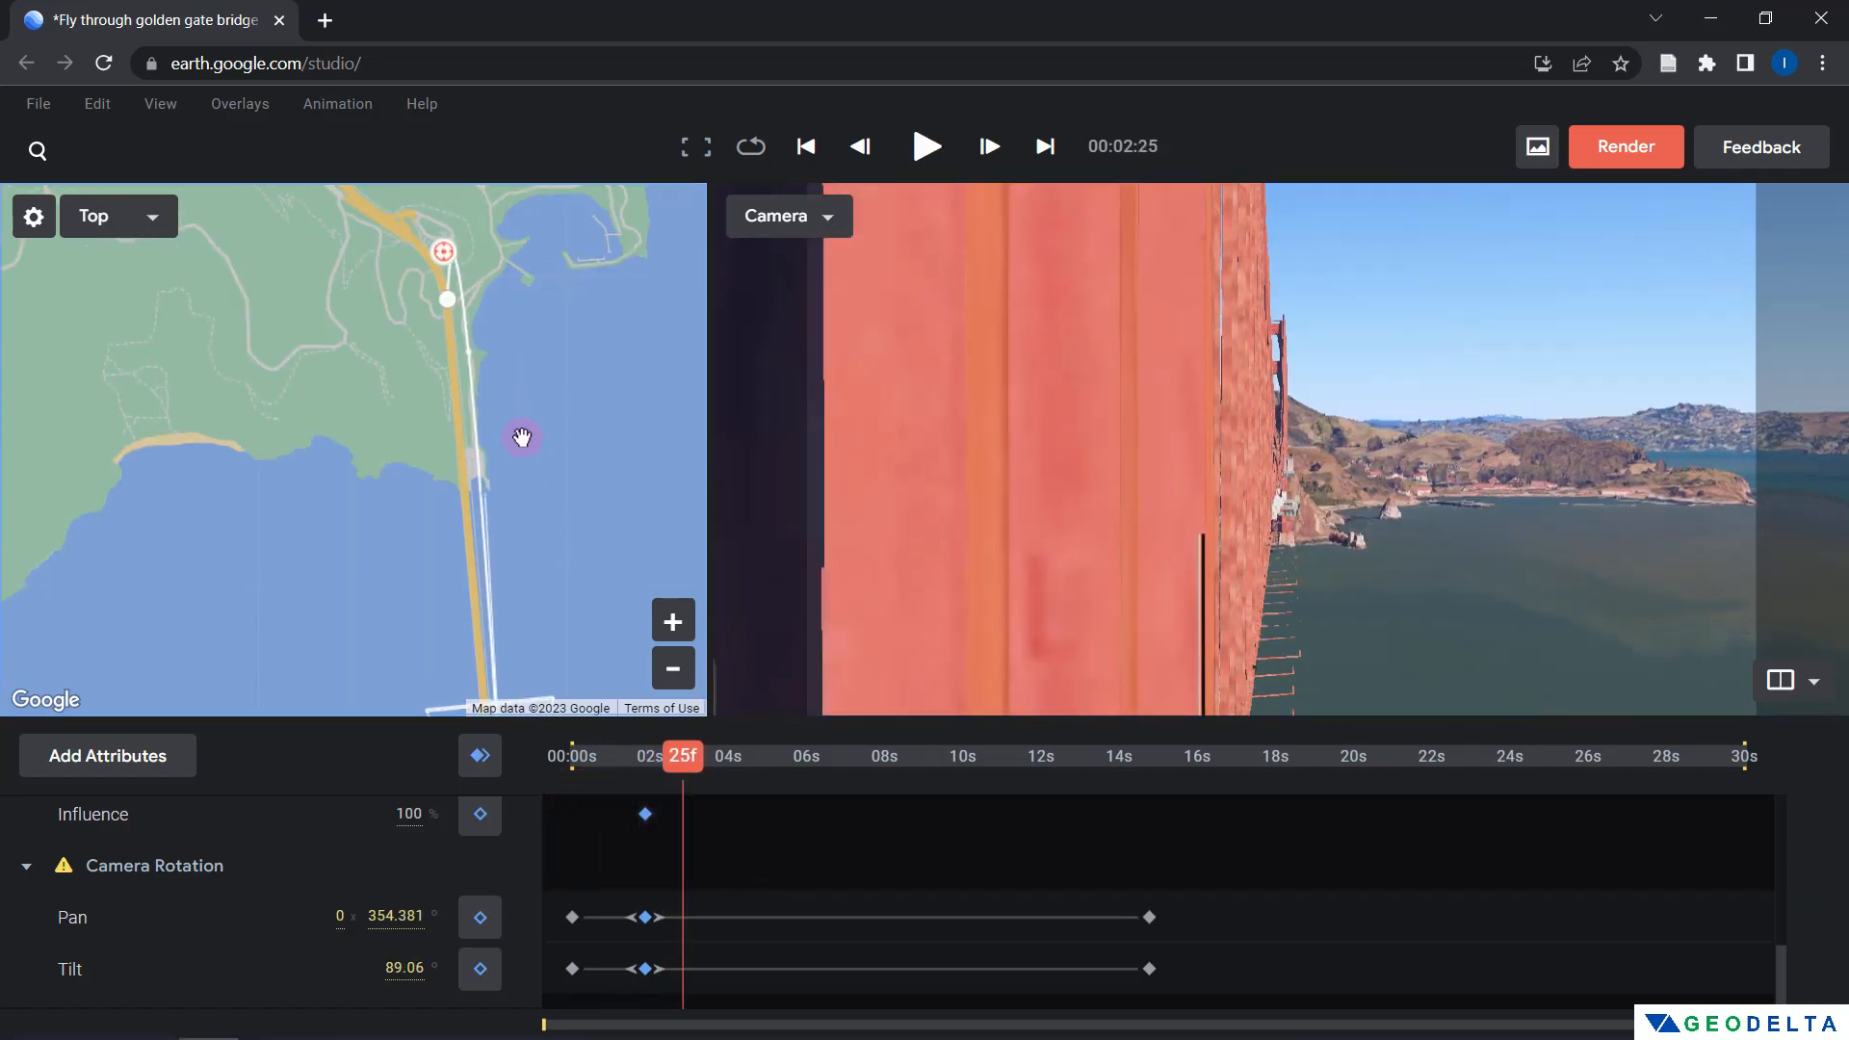
{"action": "left_click", "coordinate": [447, 382]}
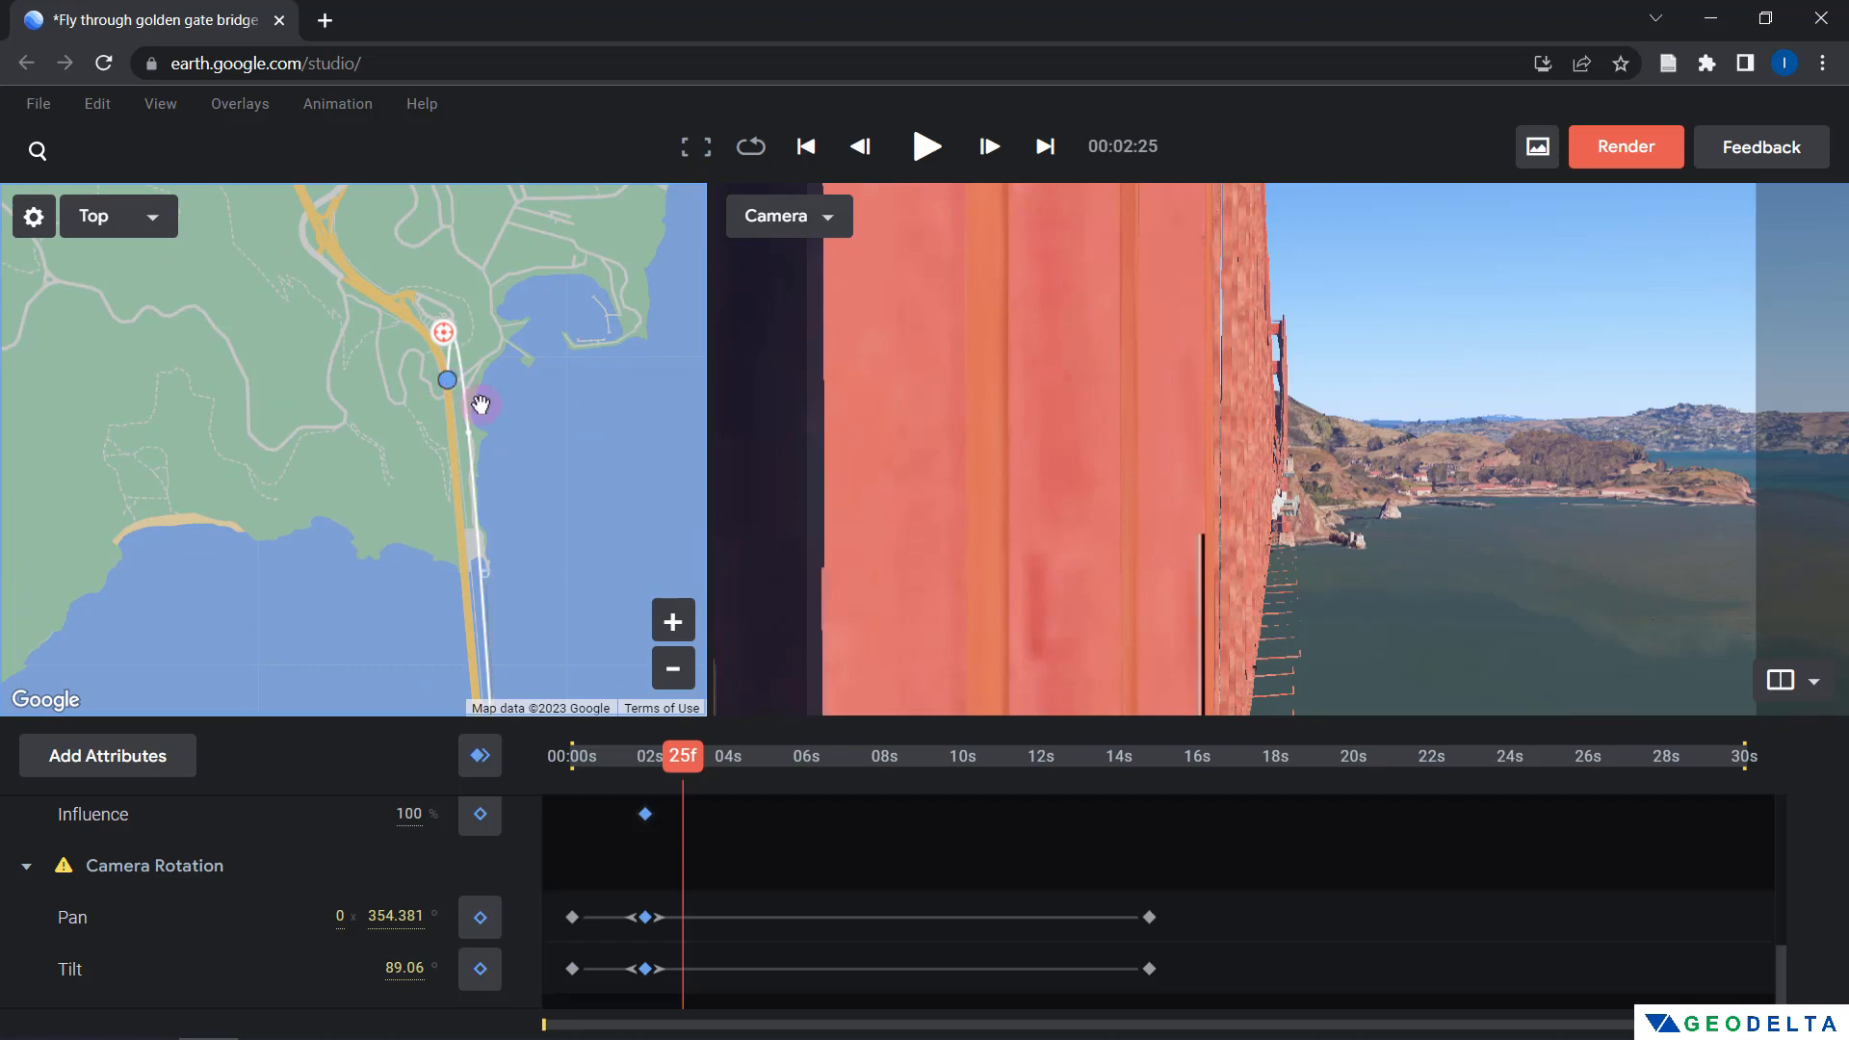
{"action": "mouse_move", "coordinate": [487, 576]}
{"action": "left_mouse_down"}
{"action": "mouse_move", "coordinate": [468, 576]}
{"action": "mouse_move", "coordinate": [499, 401]}
{"action": "left_mouse_up"}
{"action": "left_click_drag", "start_coordinate": [492, 616], "coordinate": [488, 367]}
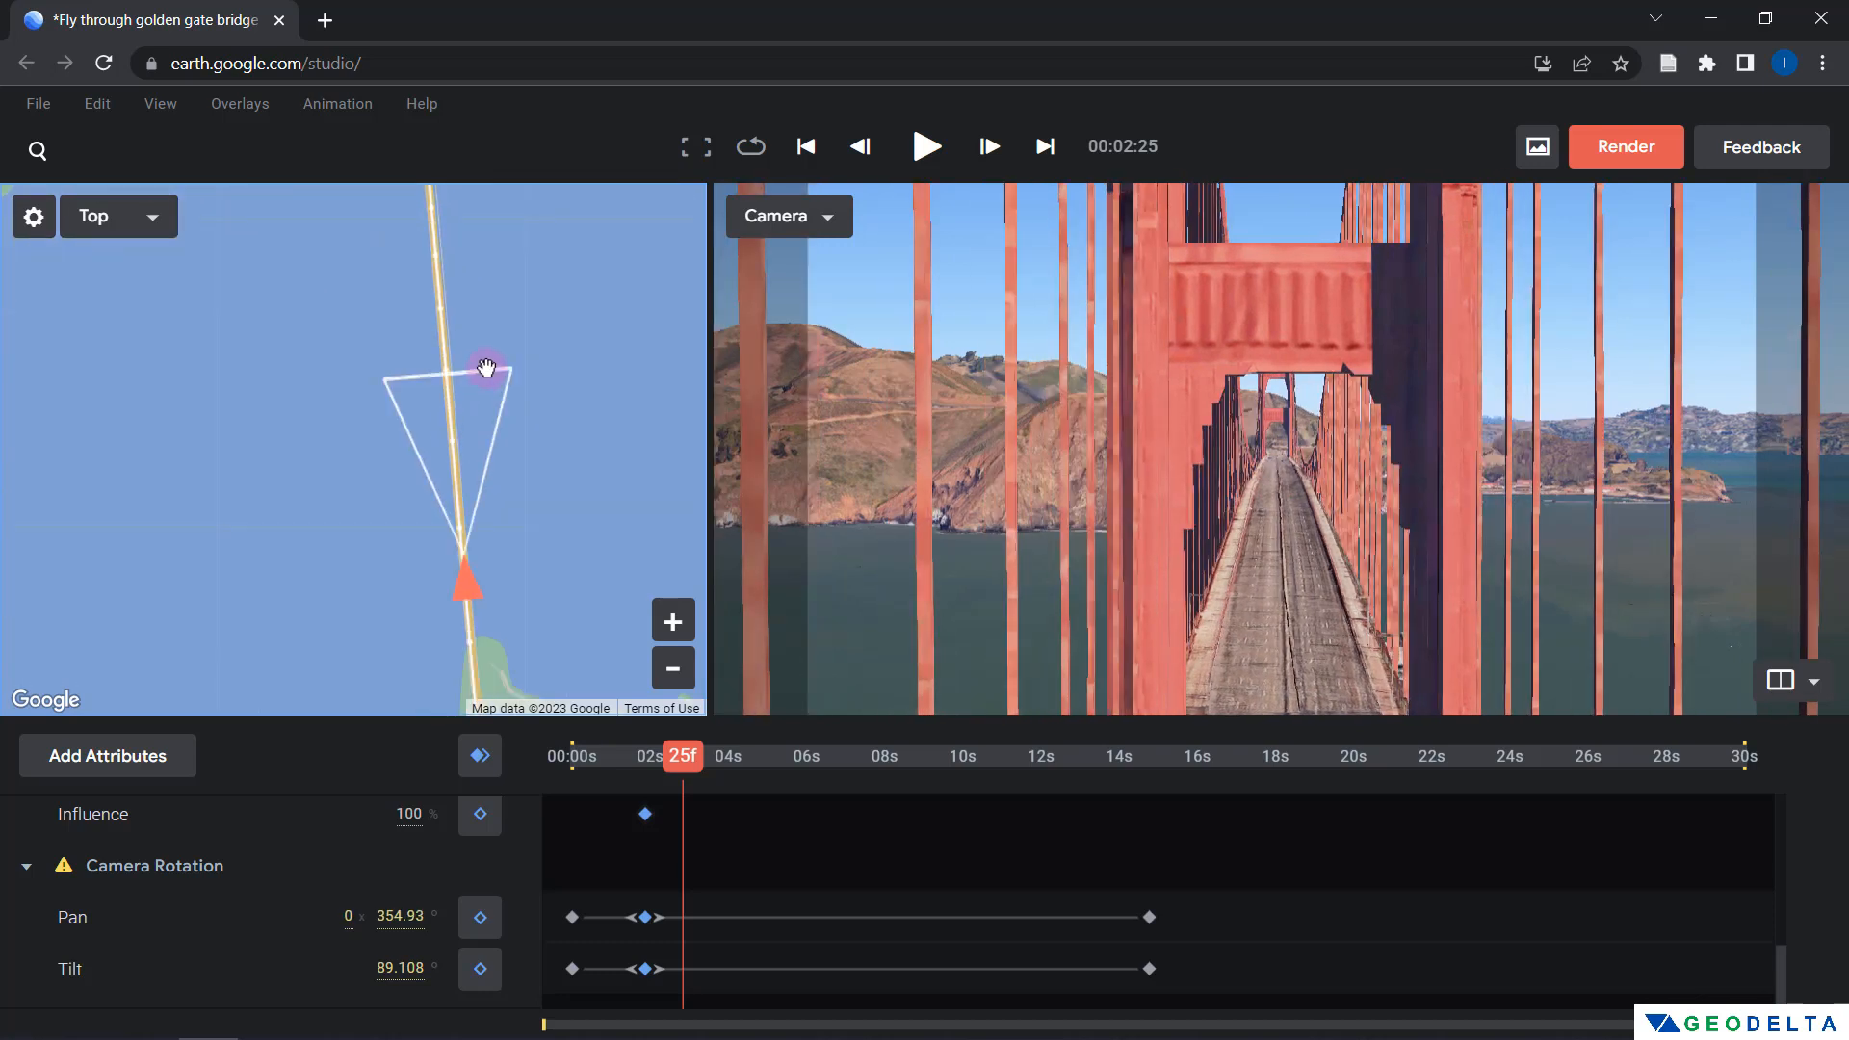
{"action": "mouse_move", "coordinate": [467, 221]}
{"action": "left_mouse_down"}
{"action": "mouse_move", "coordinate": [480, 543]}
{"action": "mouse_move", "coordinate": [492, 257]}
{"action": "left_mouse_up"}
Play the rest of the flight, stop at 15:21 and move the final keyframes near 15 seconds back to just after 6 seconds
{"action": "key", "text": "space"}
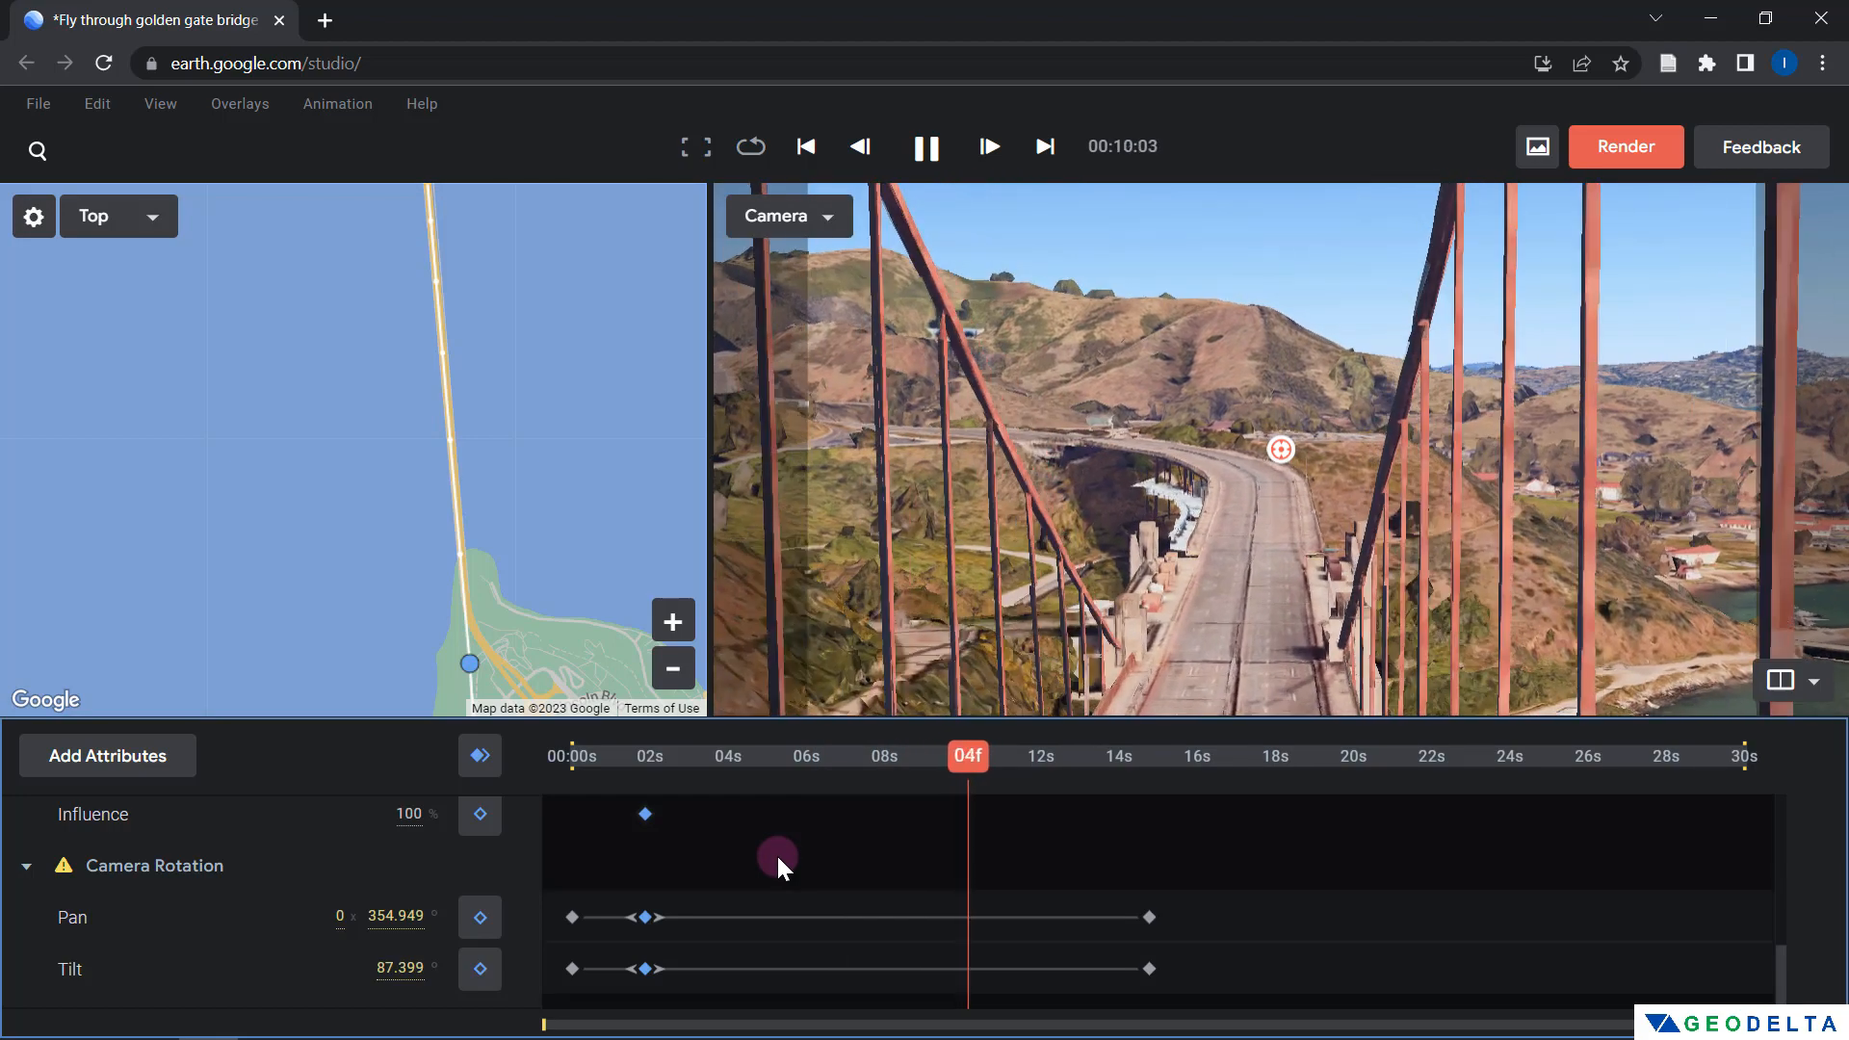
{"action": "left_click", "coordinate": [1186, 884]}
{"action": "scroll", "coordinate": [1128, 834], "scroll_direction": "up", "scroll_amount": 3}
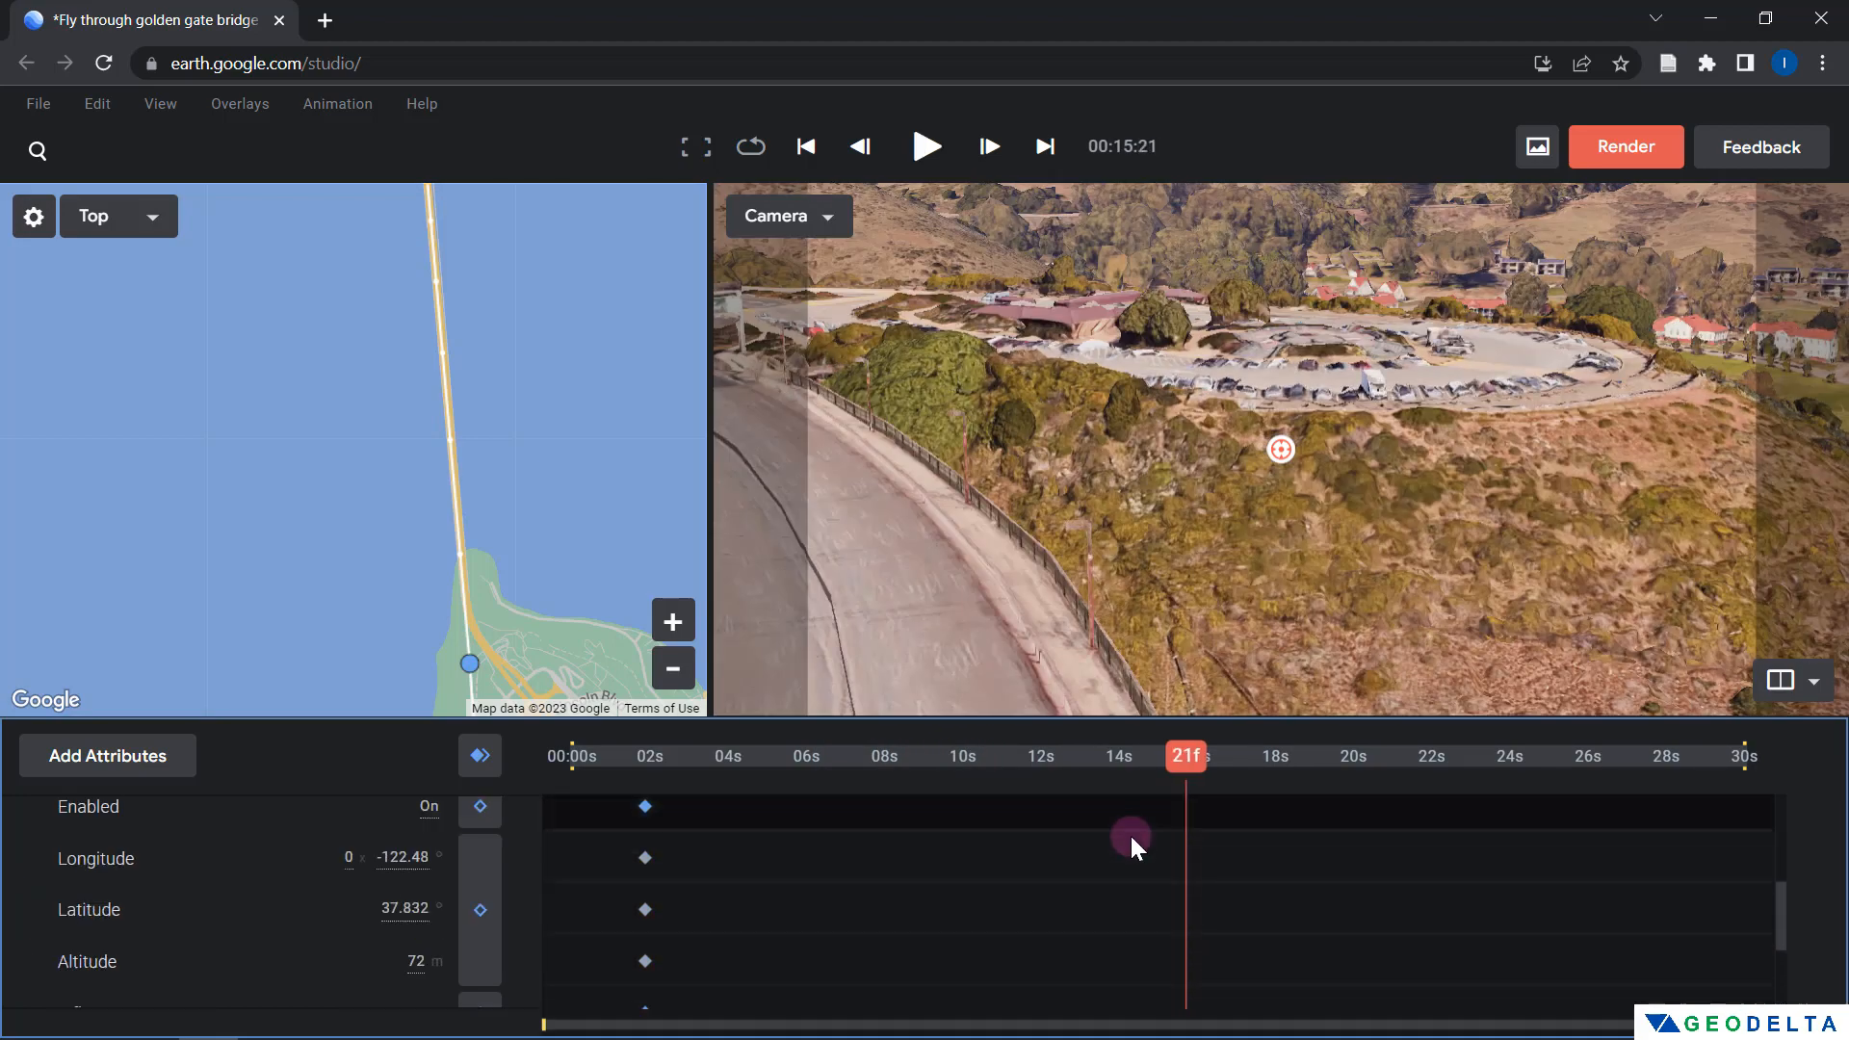
{"action": "scroll", "coordinate": [1130, 834], "scroll_direction": "down", "scroll_amount": 3}
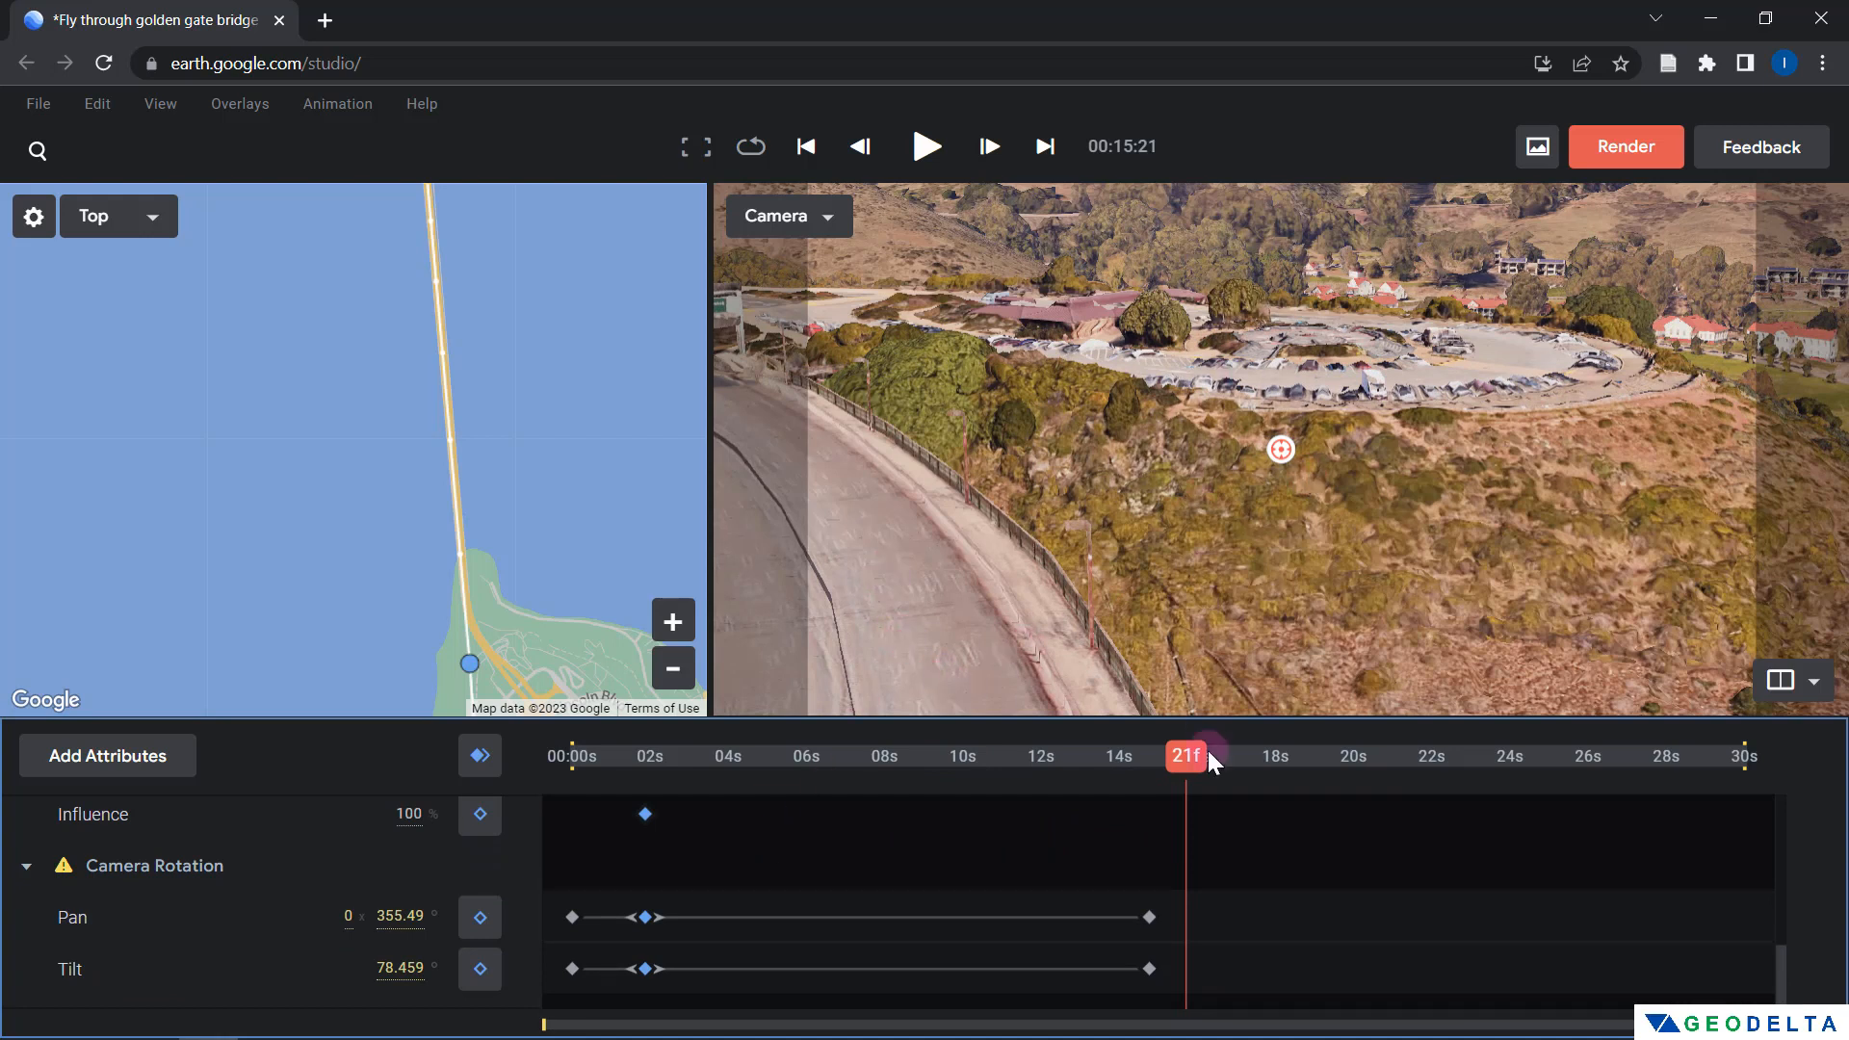
{"action": "left_click_drag", "start_coordinate": [1171, 1001], "coordinate": [1121, 785]}
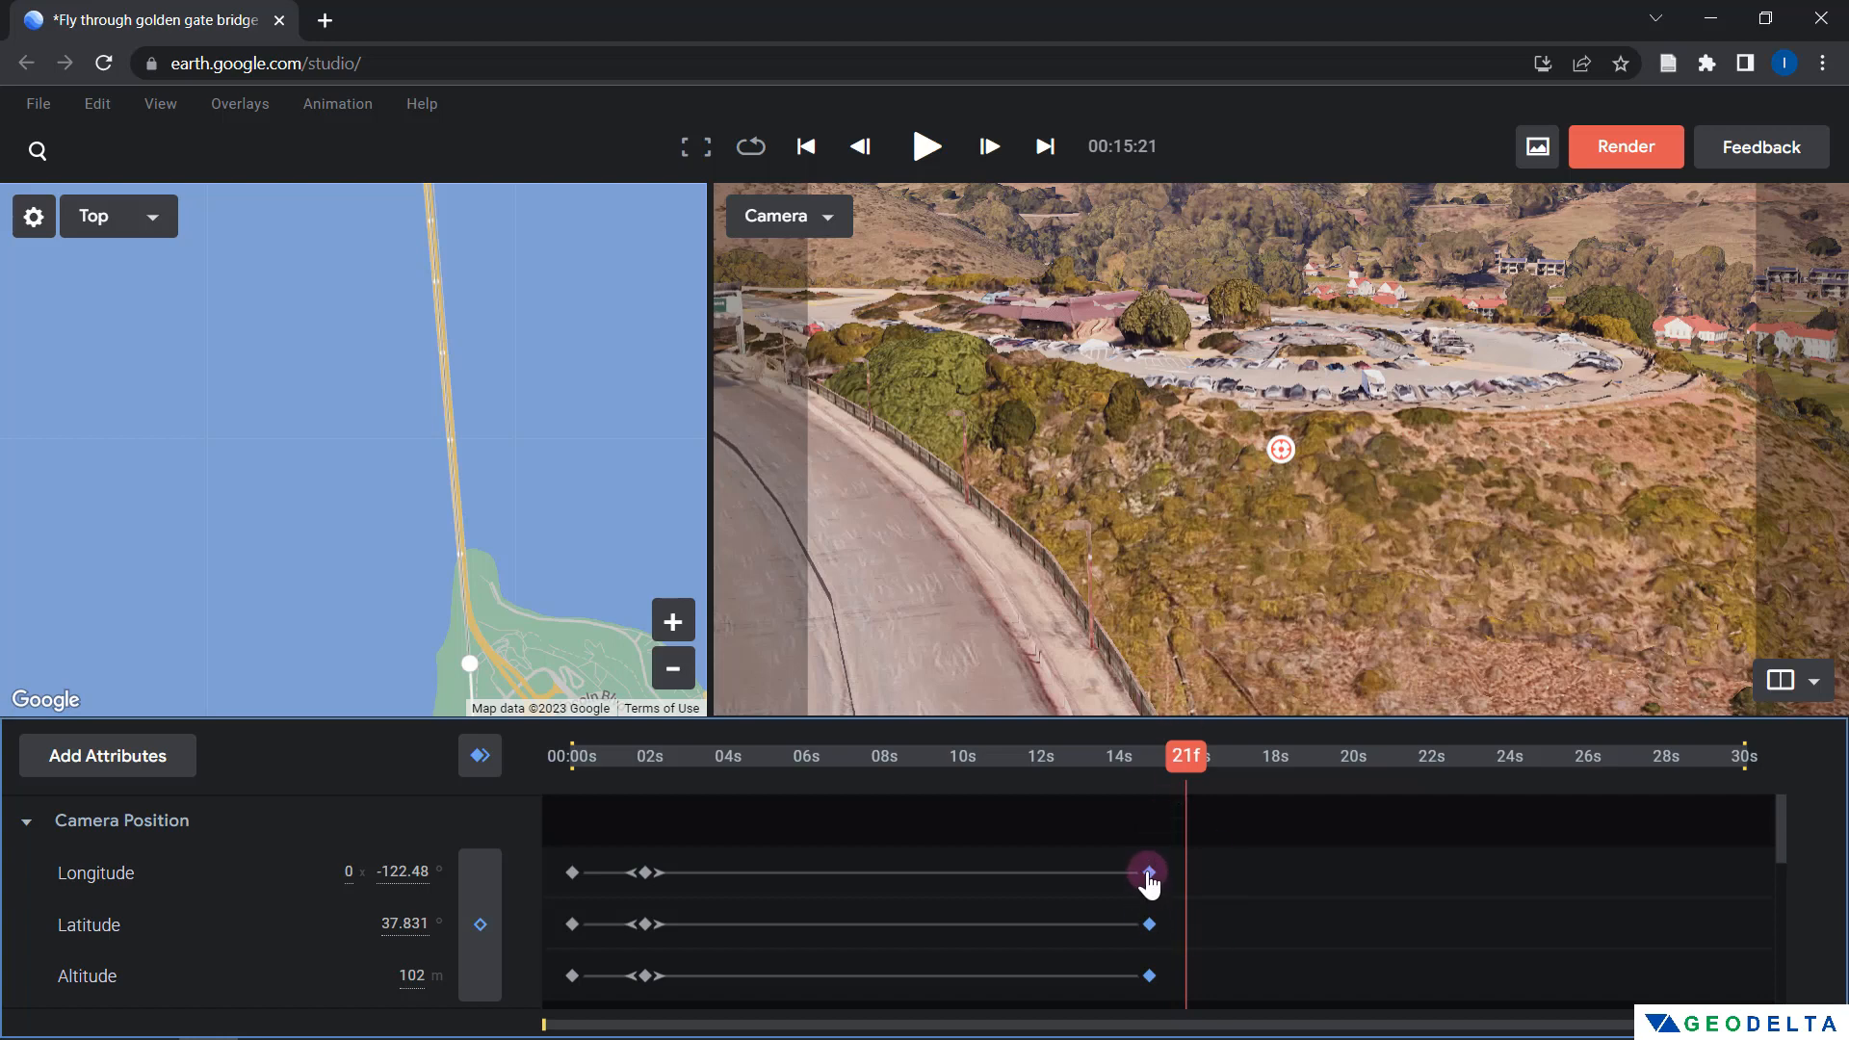
{"action": "left_click_drag", "start_coordinate": [1148, 874], "coordinate": [820, 878]}
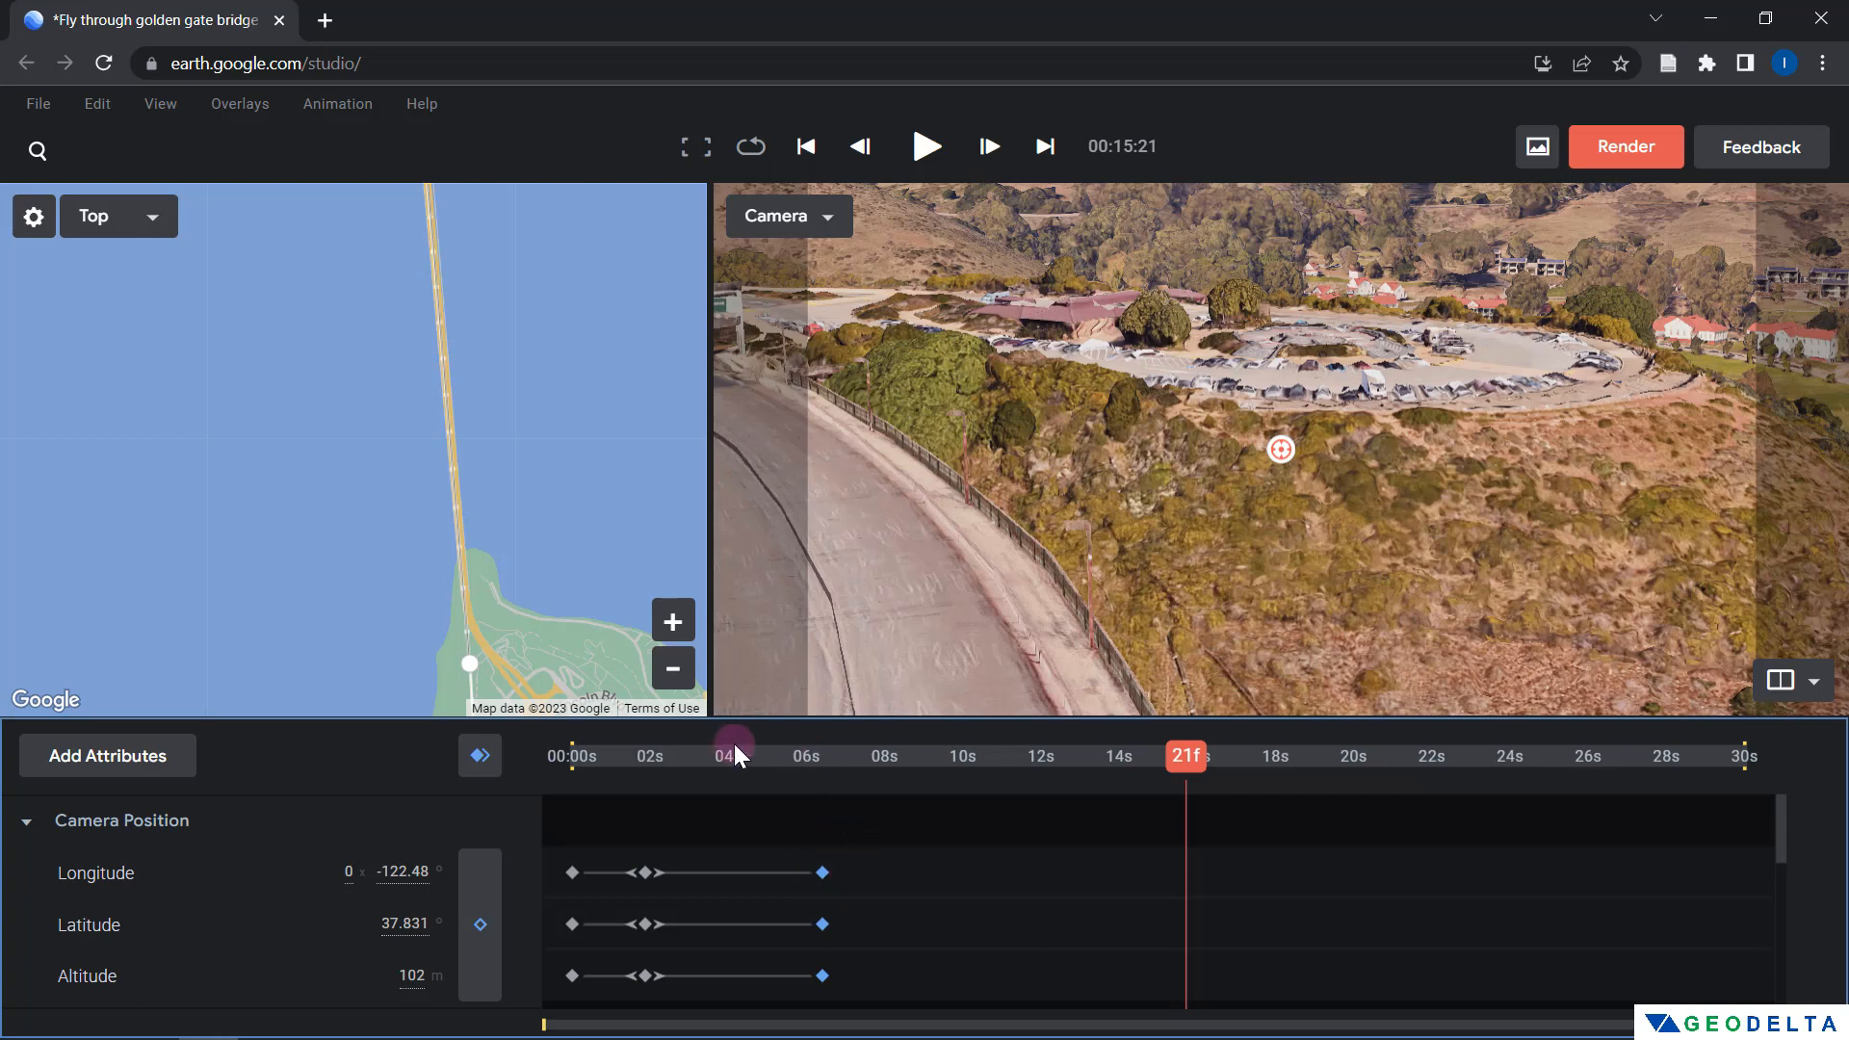
Replay the shortened flight from the start and add a camera keyframe holding the final view at 6:28
{"action": "left_click_drag", "start_coordinate": [734, 751], "coordinate": [535, 729]}
{"action": "key", "text": "space"}
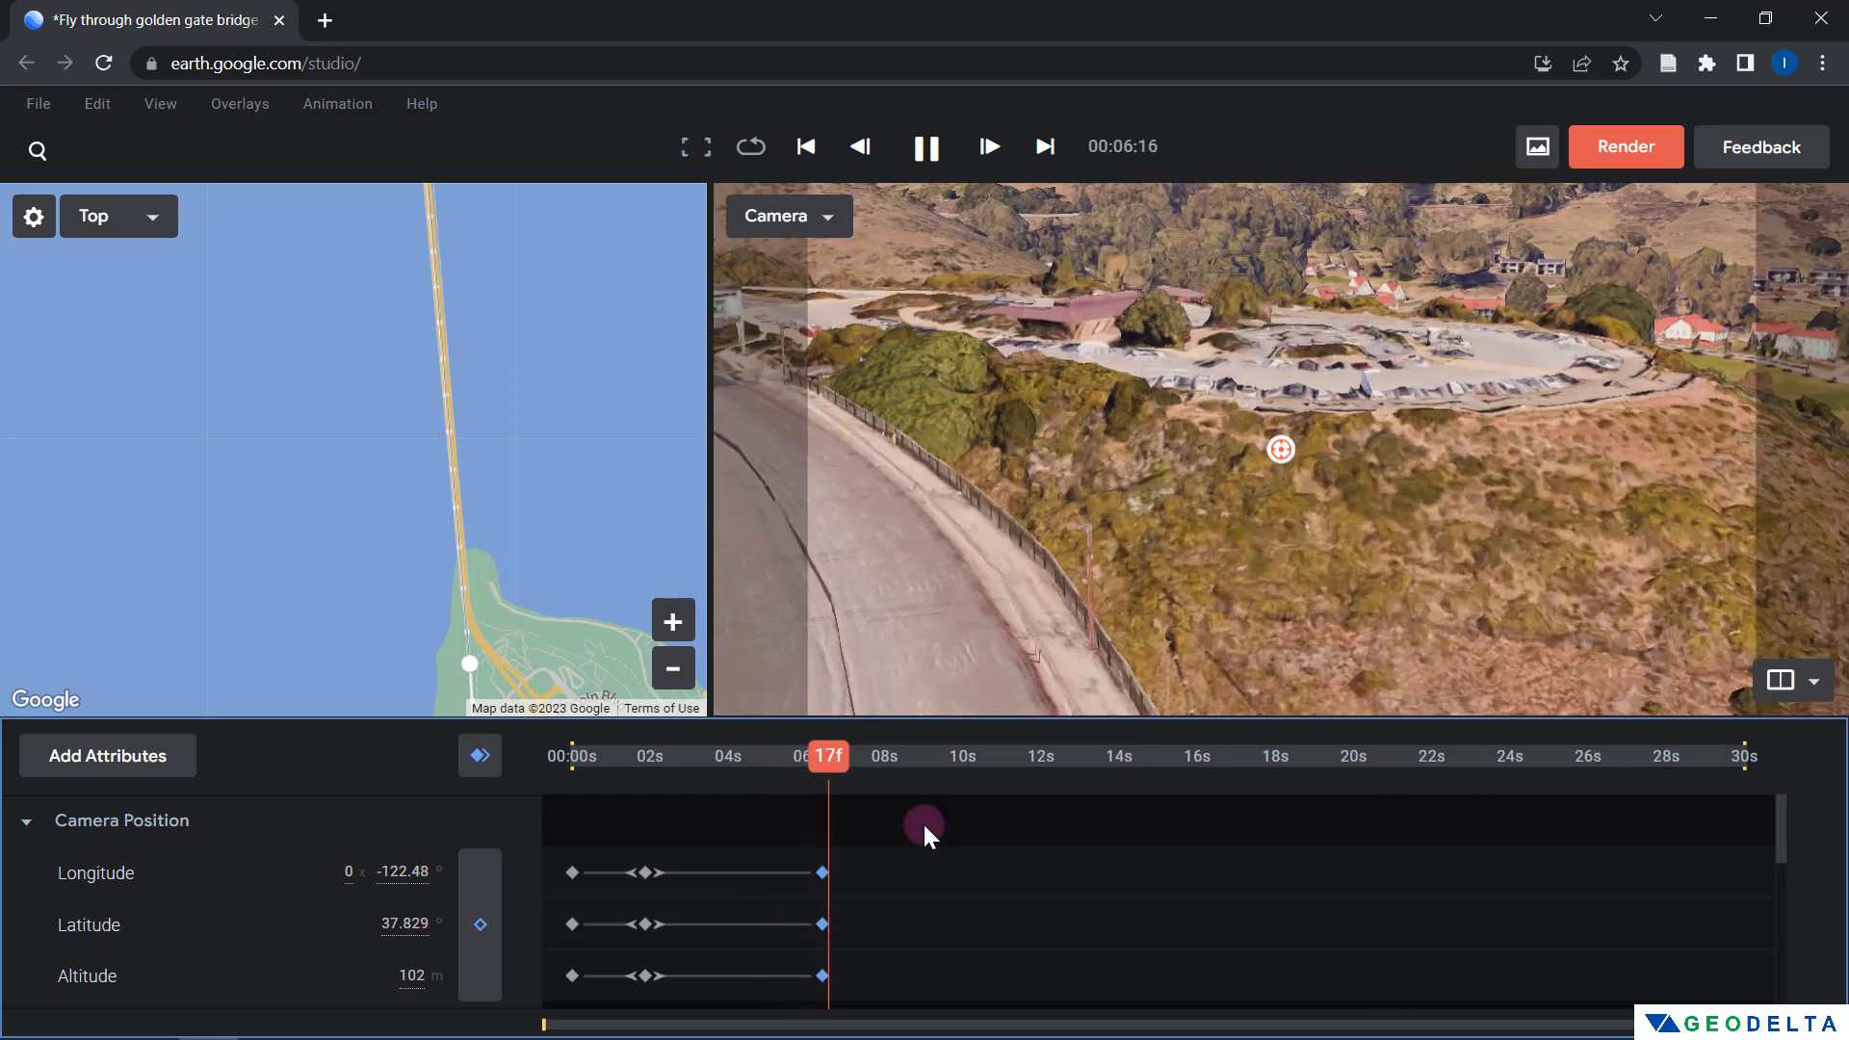
{"action": "key", "text": "space"}
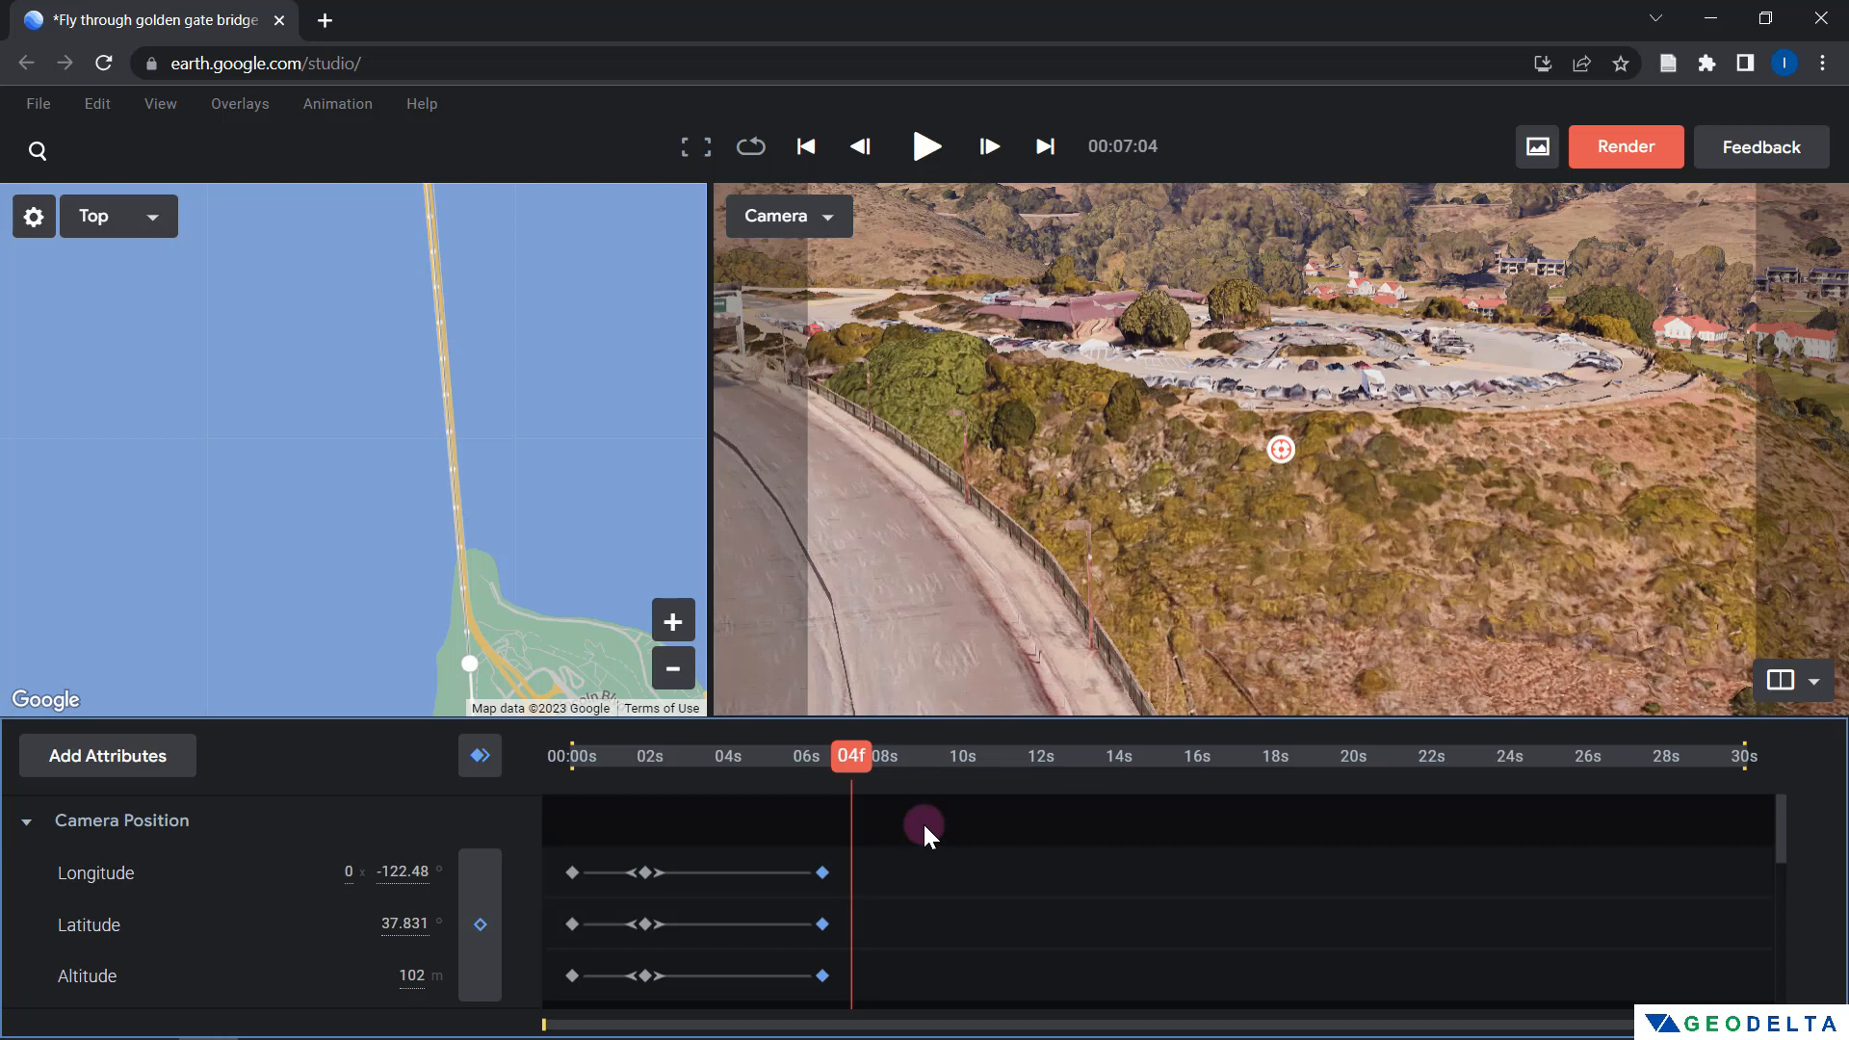
{"action": "left_click_drag", "start_coordinate": [853, 761], "coordinate": [842, 754]}
{"action": "left_click", "coordinate": [480, 759]}
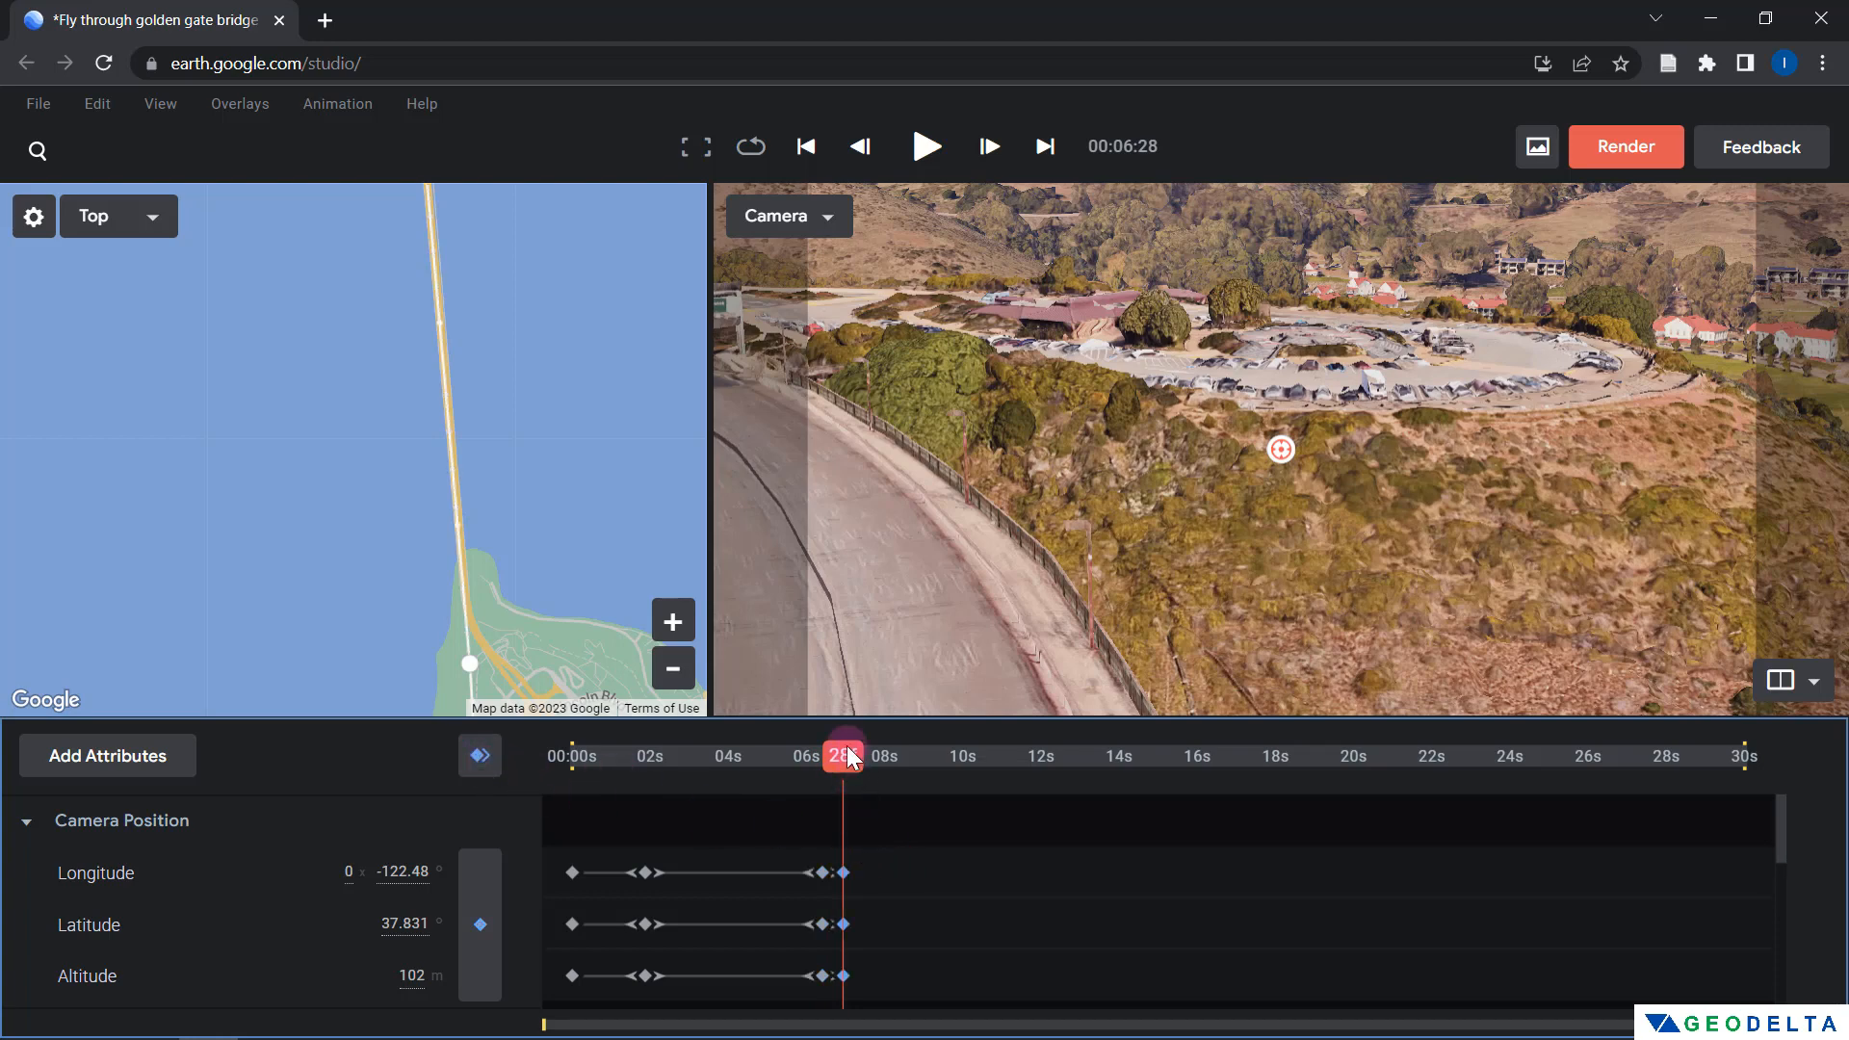
{"action": "mouse_move", "coordinate": [842, 757]}
{"action": "left_mouse_down"}
{"action": "mouse_move", "coordinate": [824, 761]}
{"action": "mouse_move", "coordinate": [842, 757]}
{"action": "left_mouse_up"}
Go to 18:05 and pull the camera back to an oblique side view showing both bridge towers over the water
{"action": "left_click_drag", "start_coordinate": [861, 765], "coordinate": [1285, 784]}
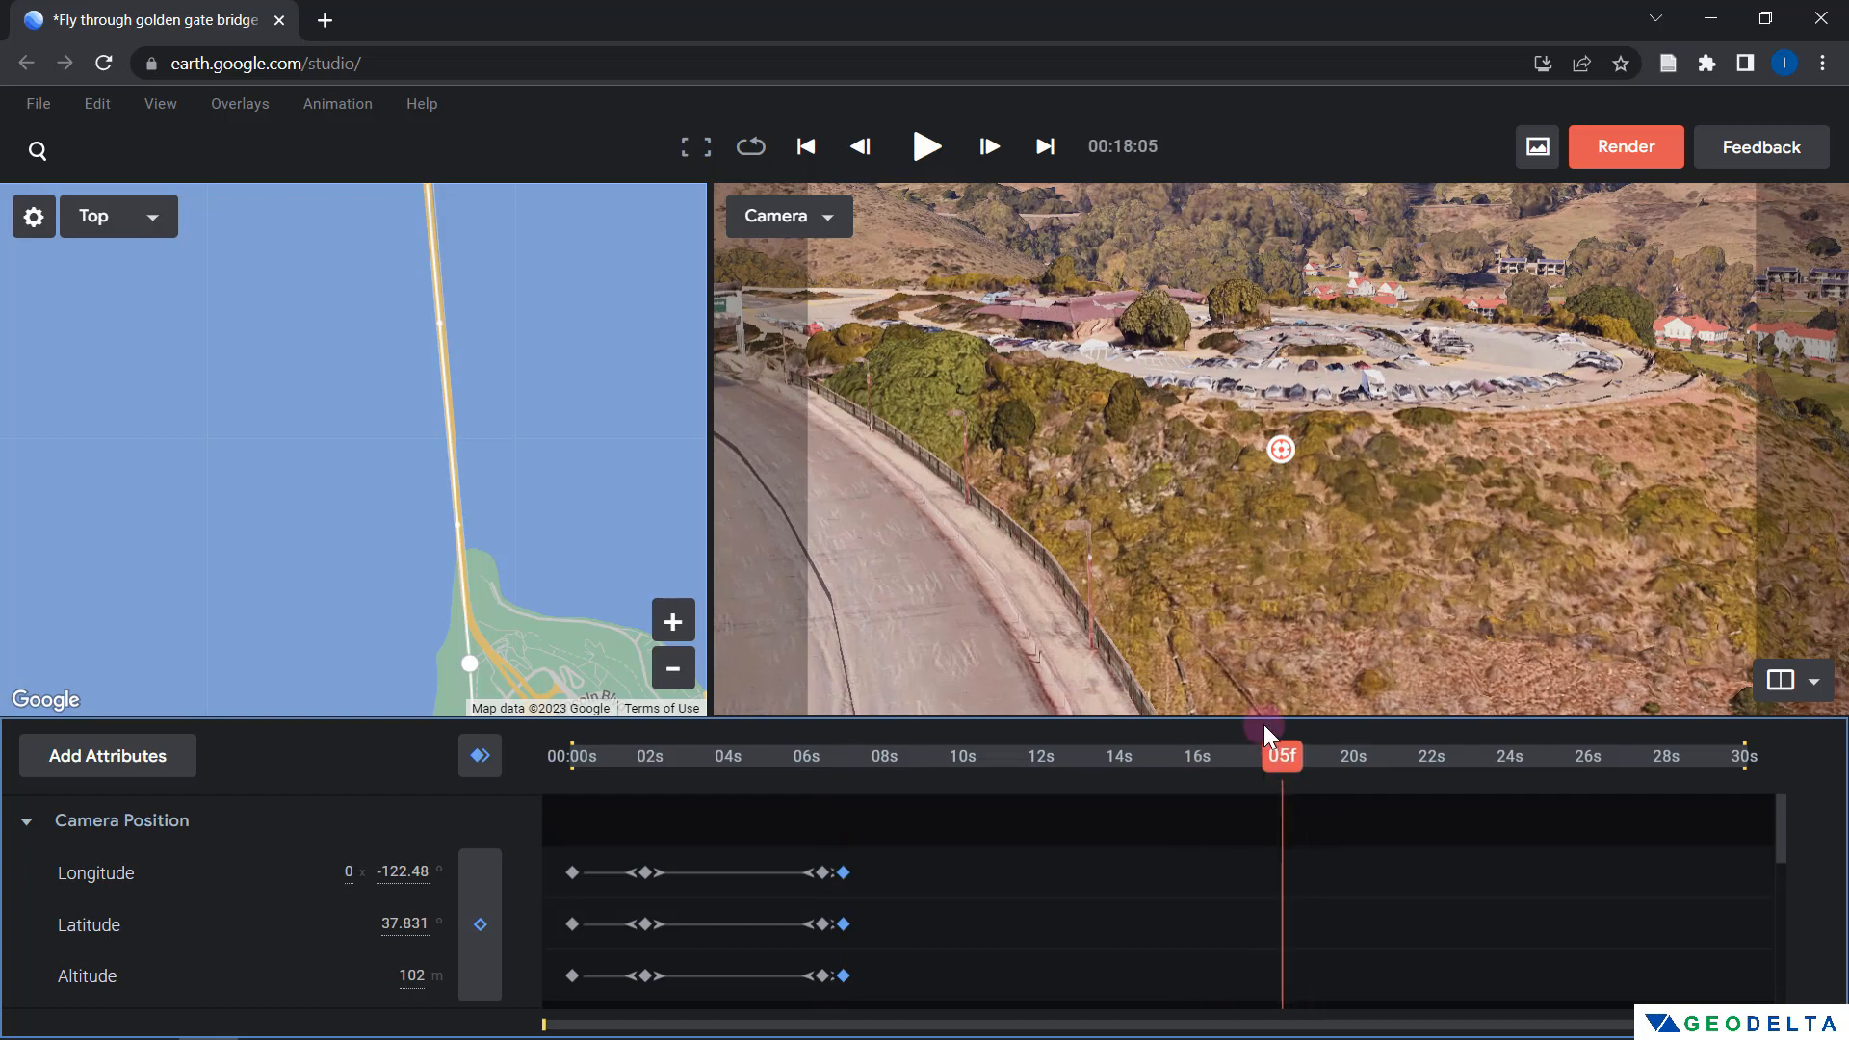
{"action": "scroll", "coordinate": [1287, 609], "scroll_direction": "down", "scroll_amount": 8}
{"action": "left_click_drag", "start_coordinate": [1242, 597], "coordinate": [1094, 597]}
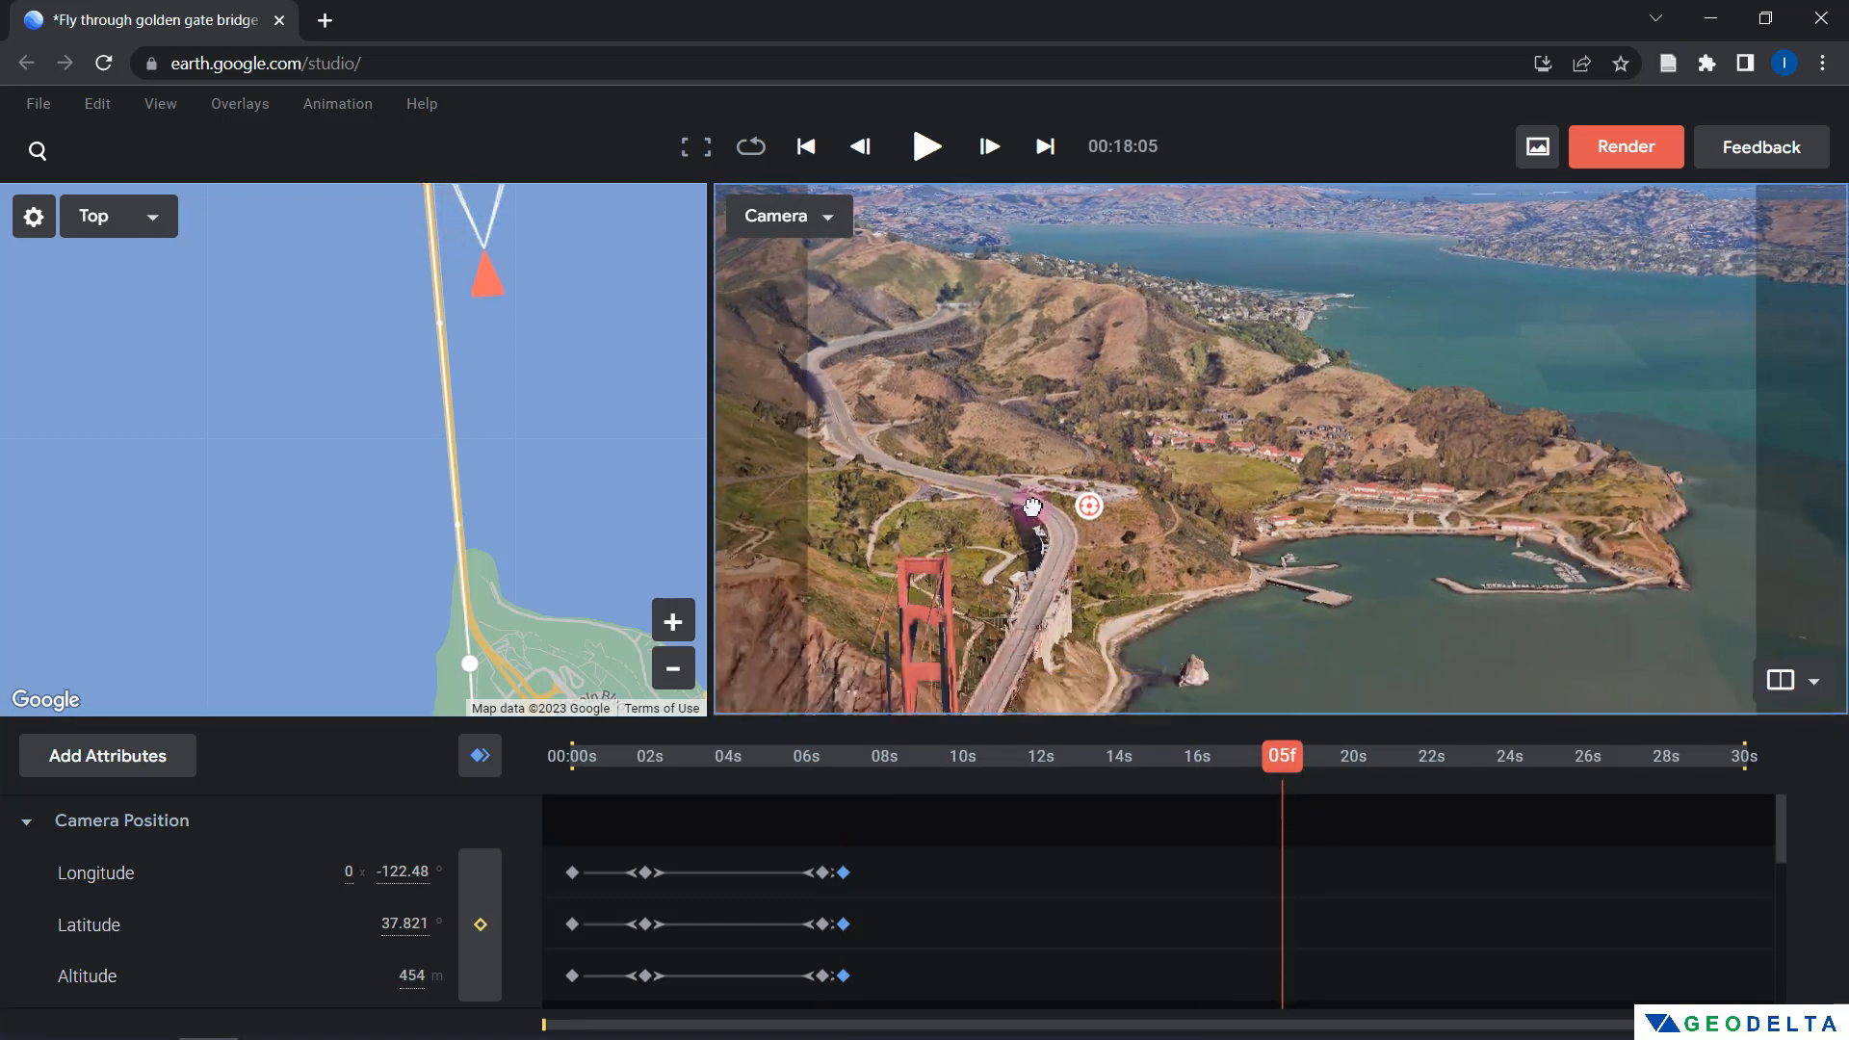
{"action": "scroll", "coordinate": [1094, 597], "scroll_direction": "down", "scroll_amount": 5}
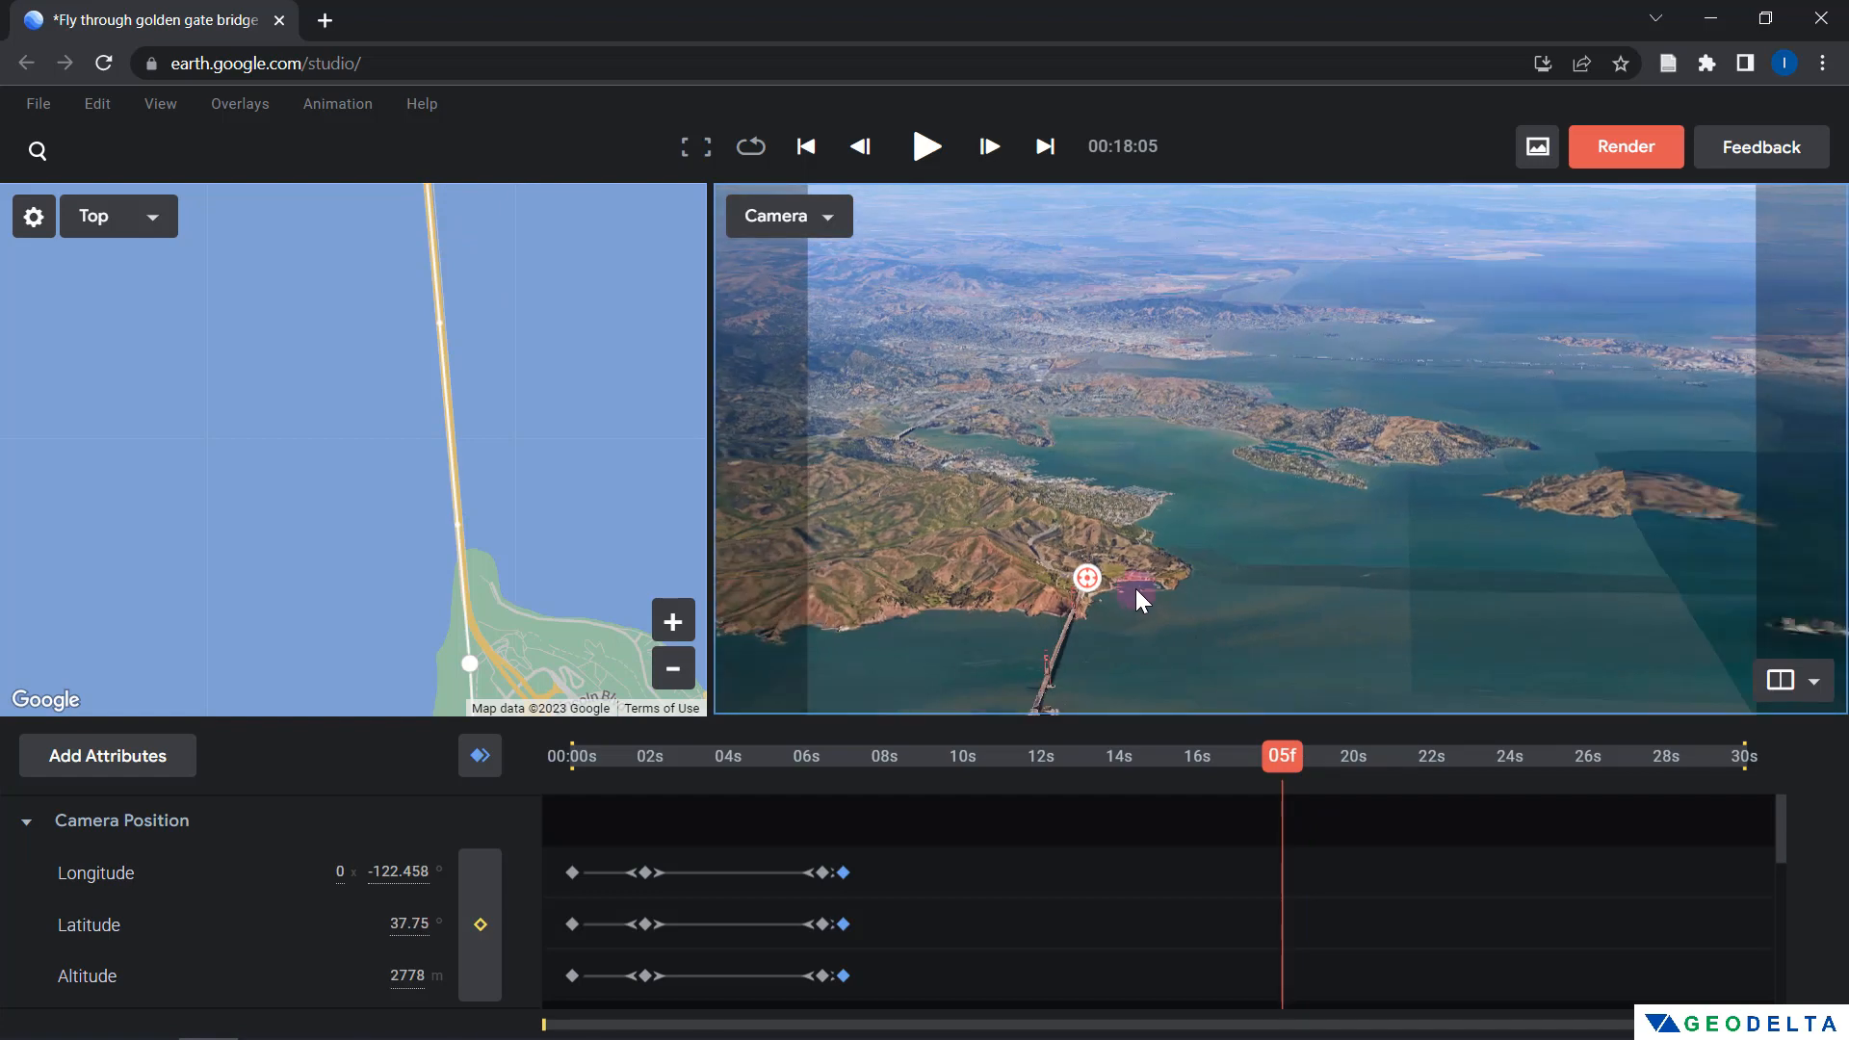
{"action": "scroll", "coordinate": [1132, 645], "scroll_direction": "up", "scroll_amount": 5}
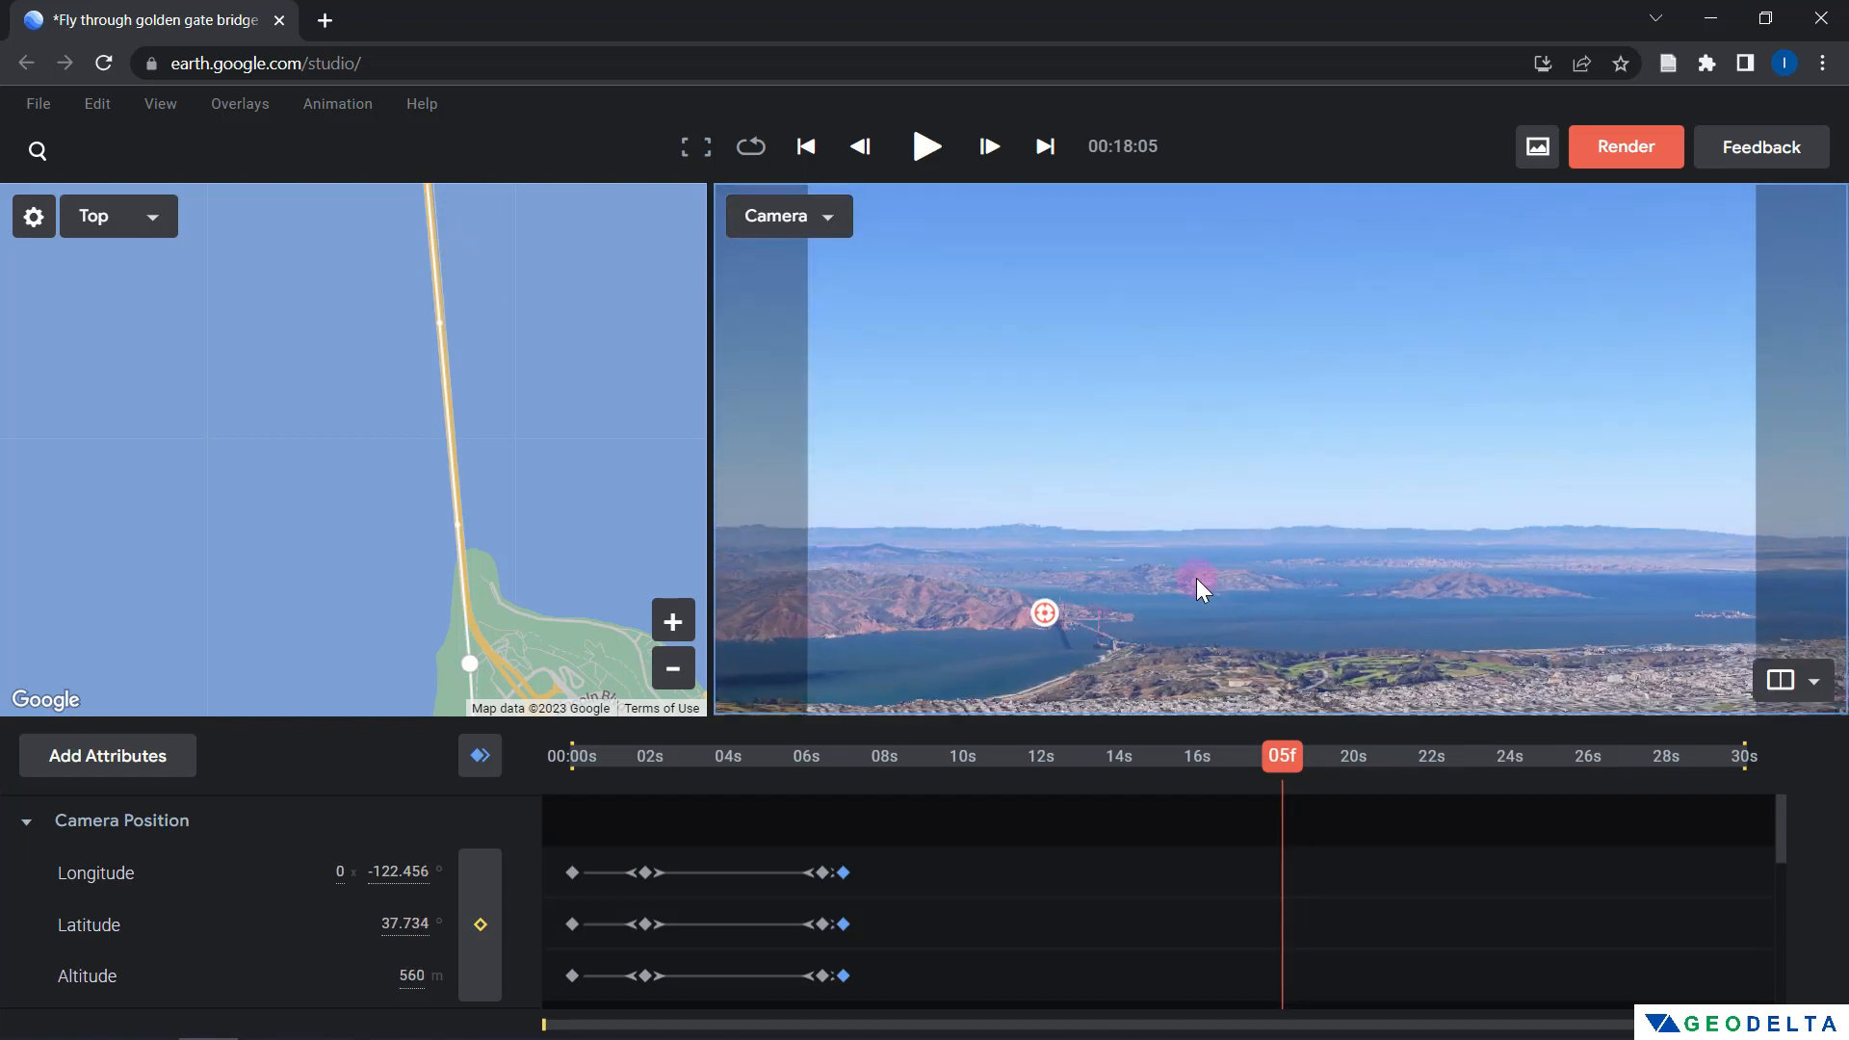
{"action": "scroll", "coordinate": [1078, 654], "scroll_direction": "up", "scroll_amount": 4}
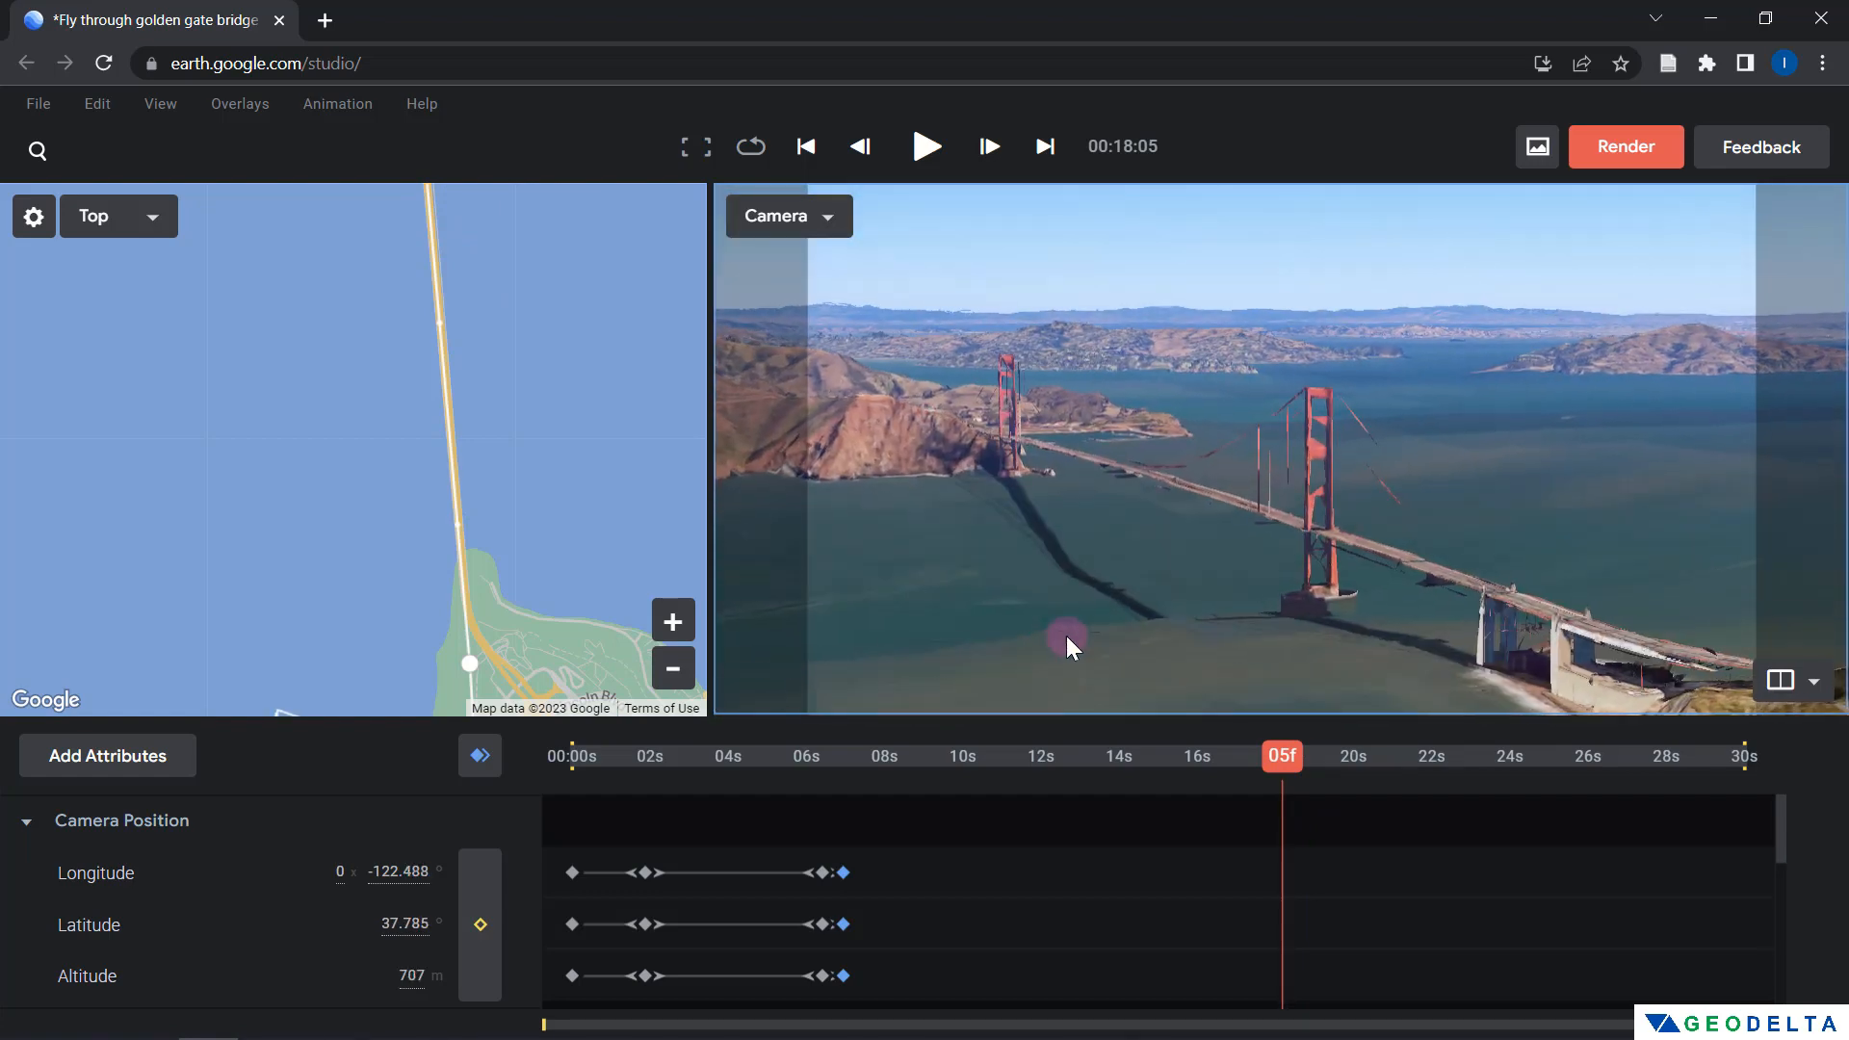
Refine the side view toward the far tower and headland at about 195 m altitude, and add a camera keyframe at 18:05
{"action": "left_click_drag", "start_coordinate": [1066, 634], "coordinate": [1086, 558]}
{"action": "middle_click_drag", "start_coordinate": [1086, 574], "coordinate": [1044, 565]}
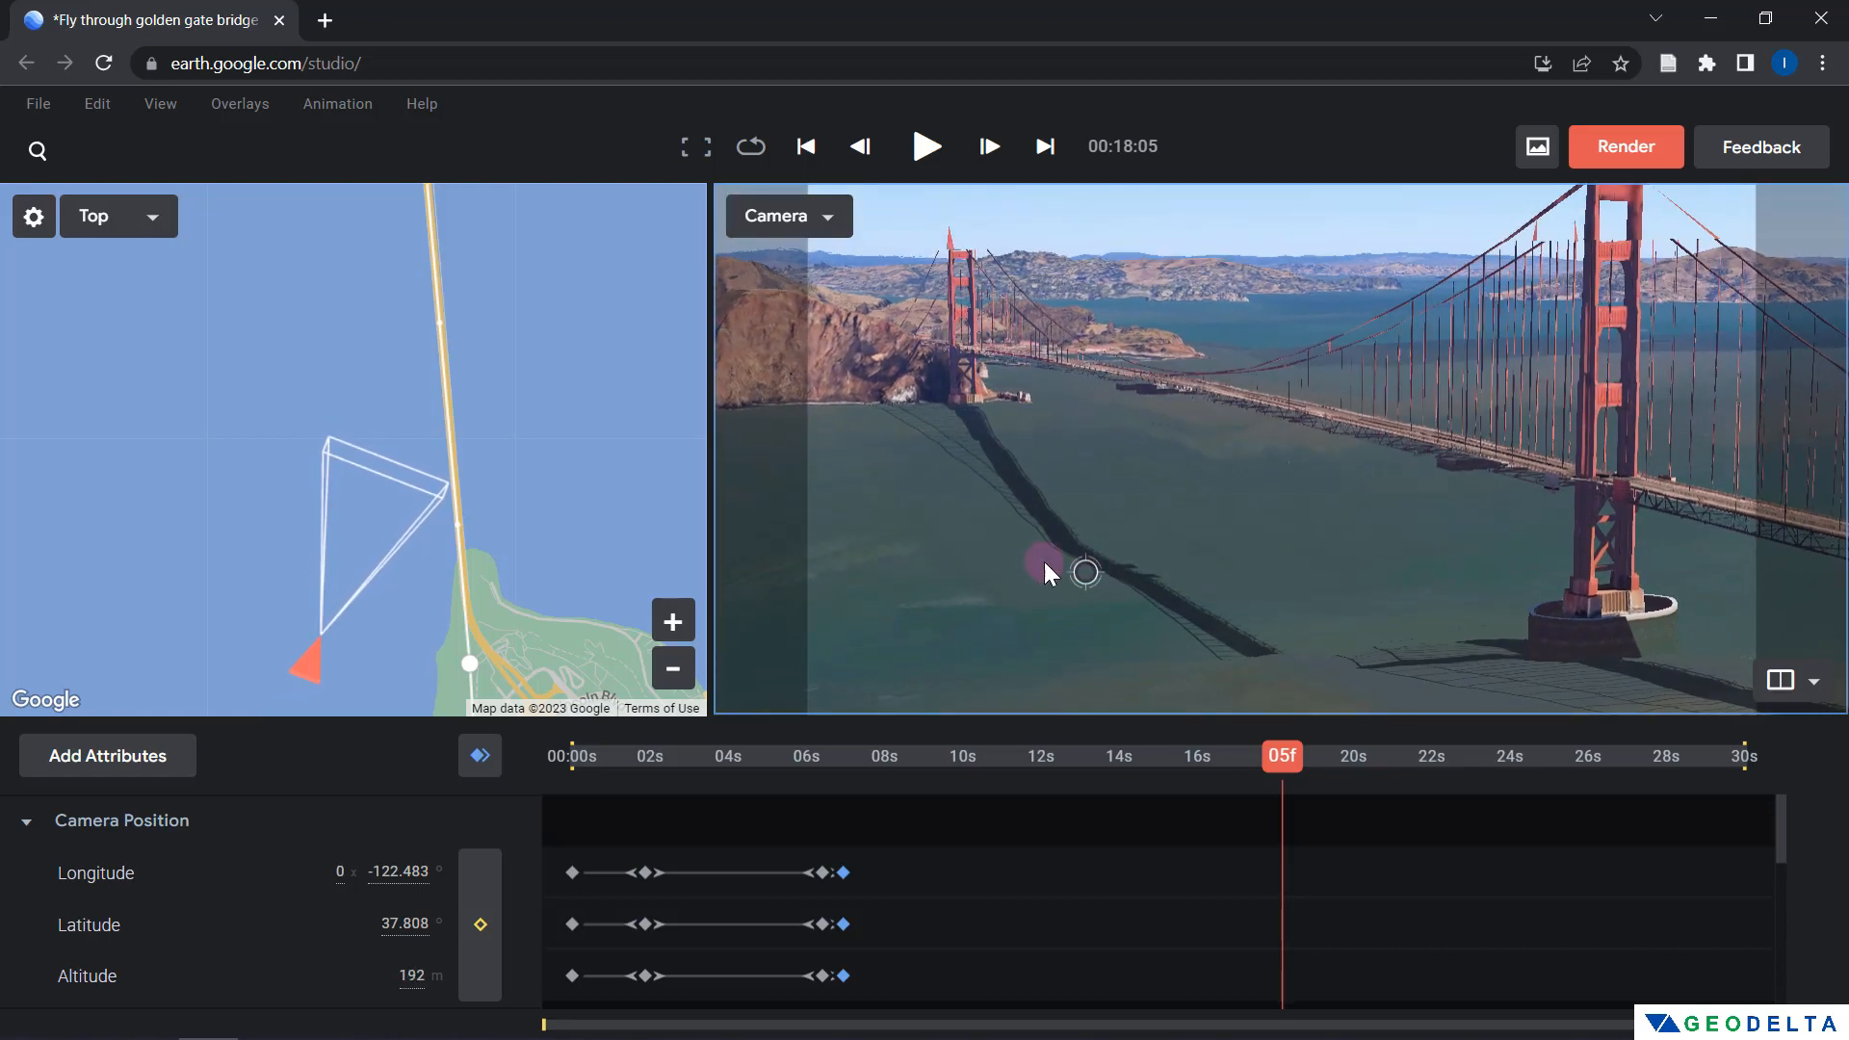
{"action": "left_click_drag", "start_coordinate": [1105, 552], "coordinate": [1120, 549]}
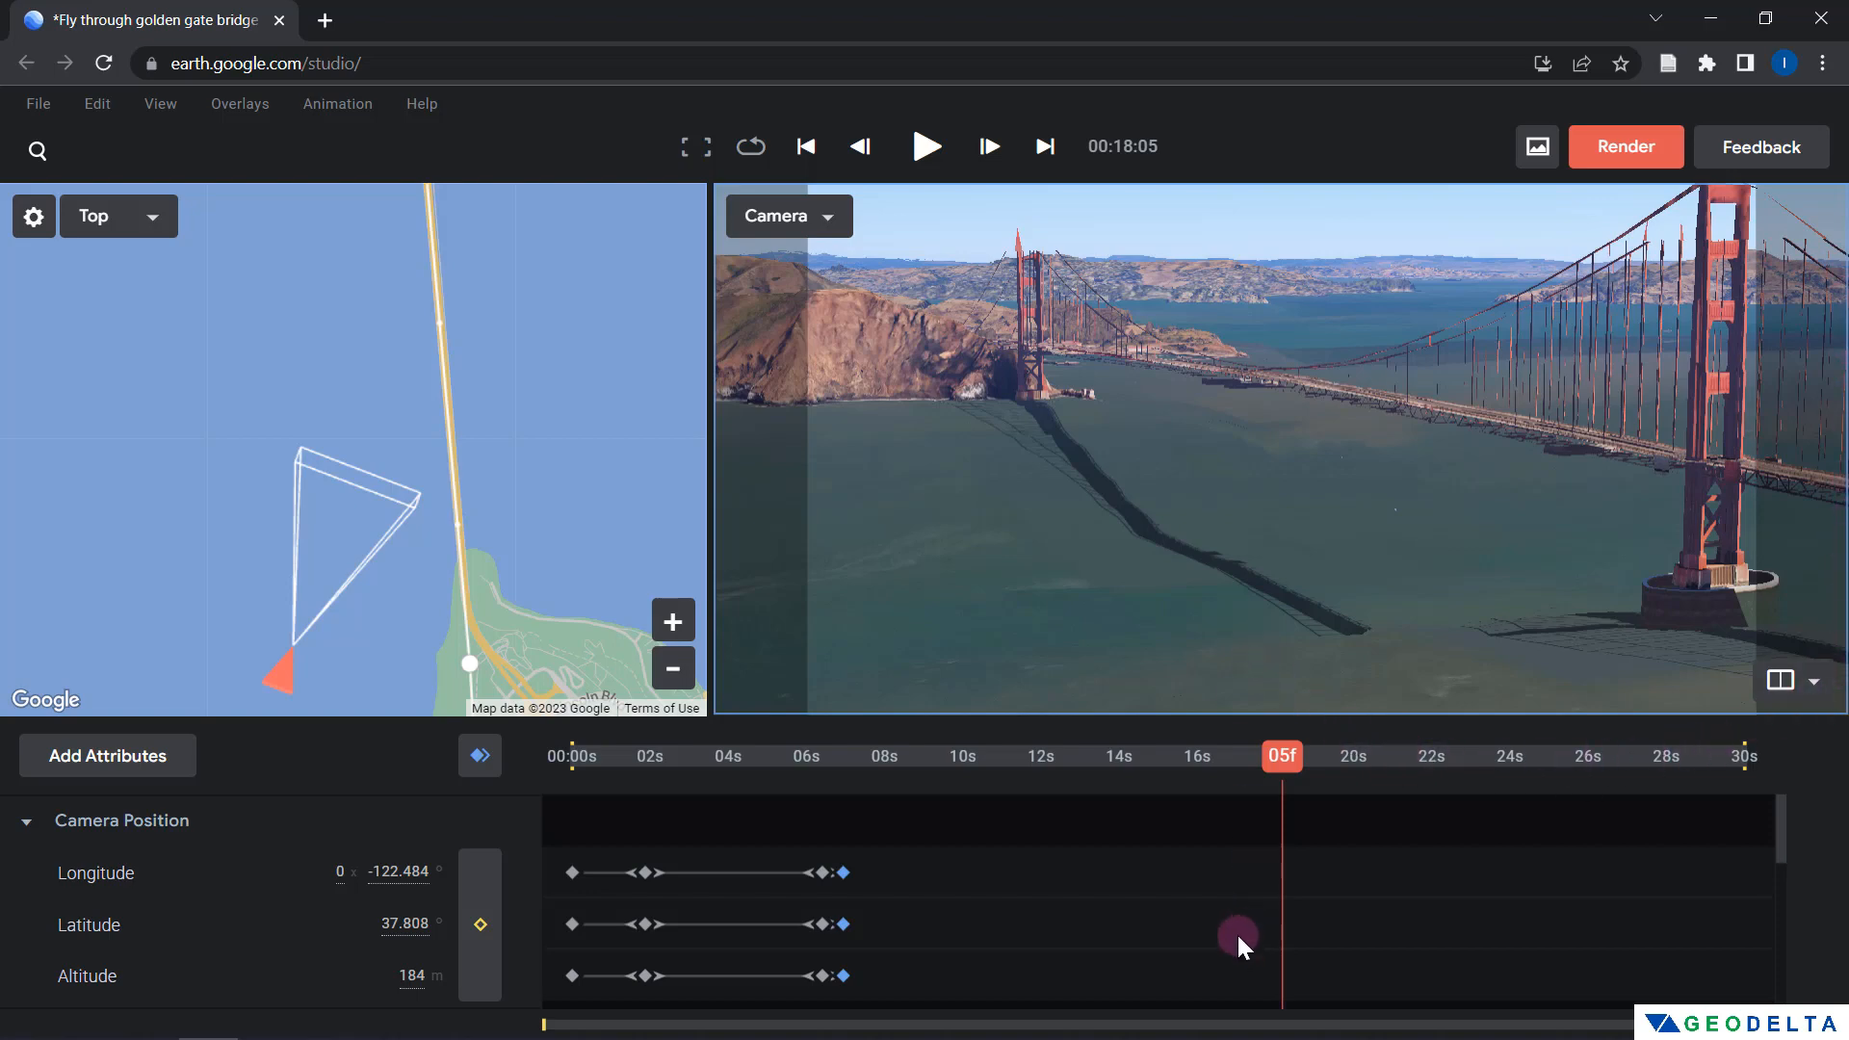
{"action": "scroll", "coordinate": [1161, 547], "scroll_direction": "down", "scroll_amount": 5}
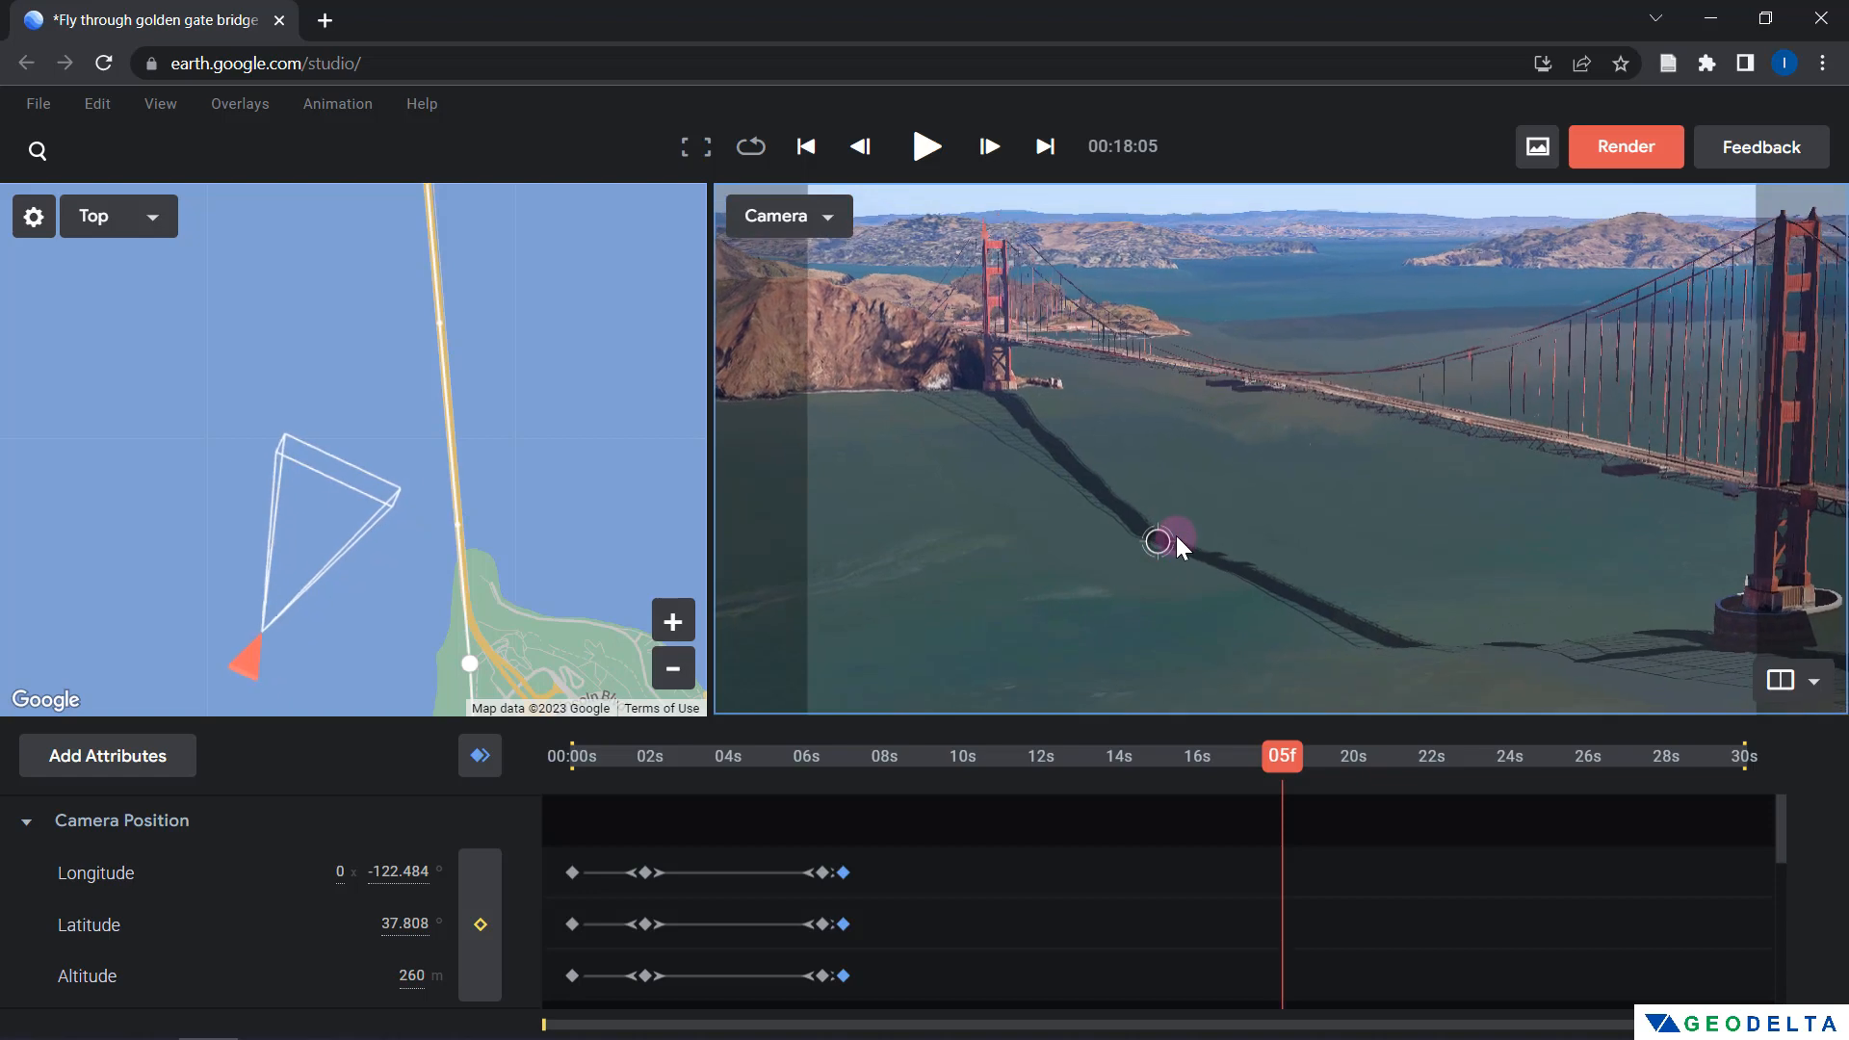
{"action": "scroll", "coordinate": [1176, 535], "scroll_direction": "up", "scroll_amount": 3}
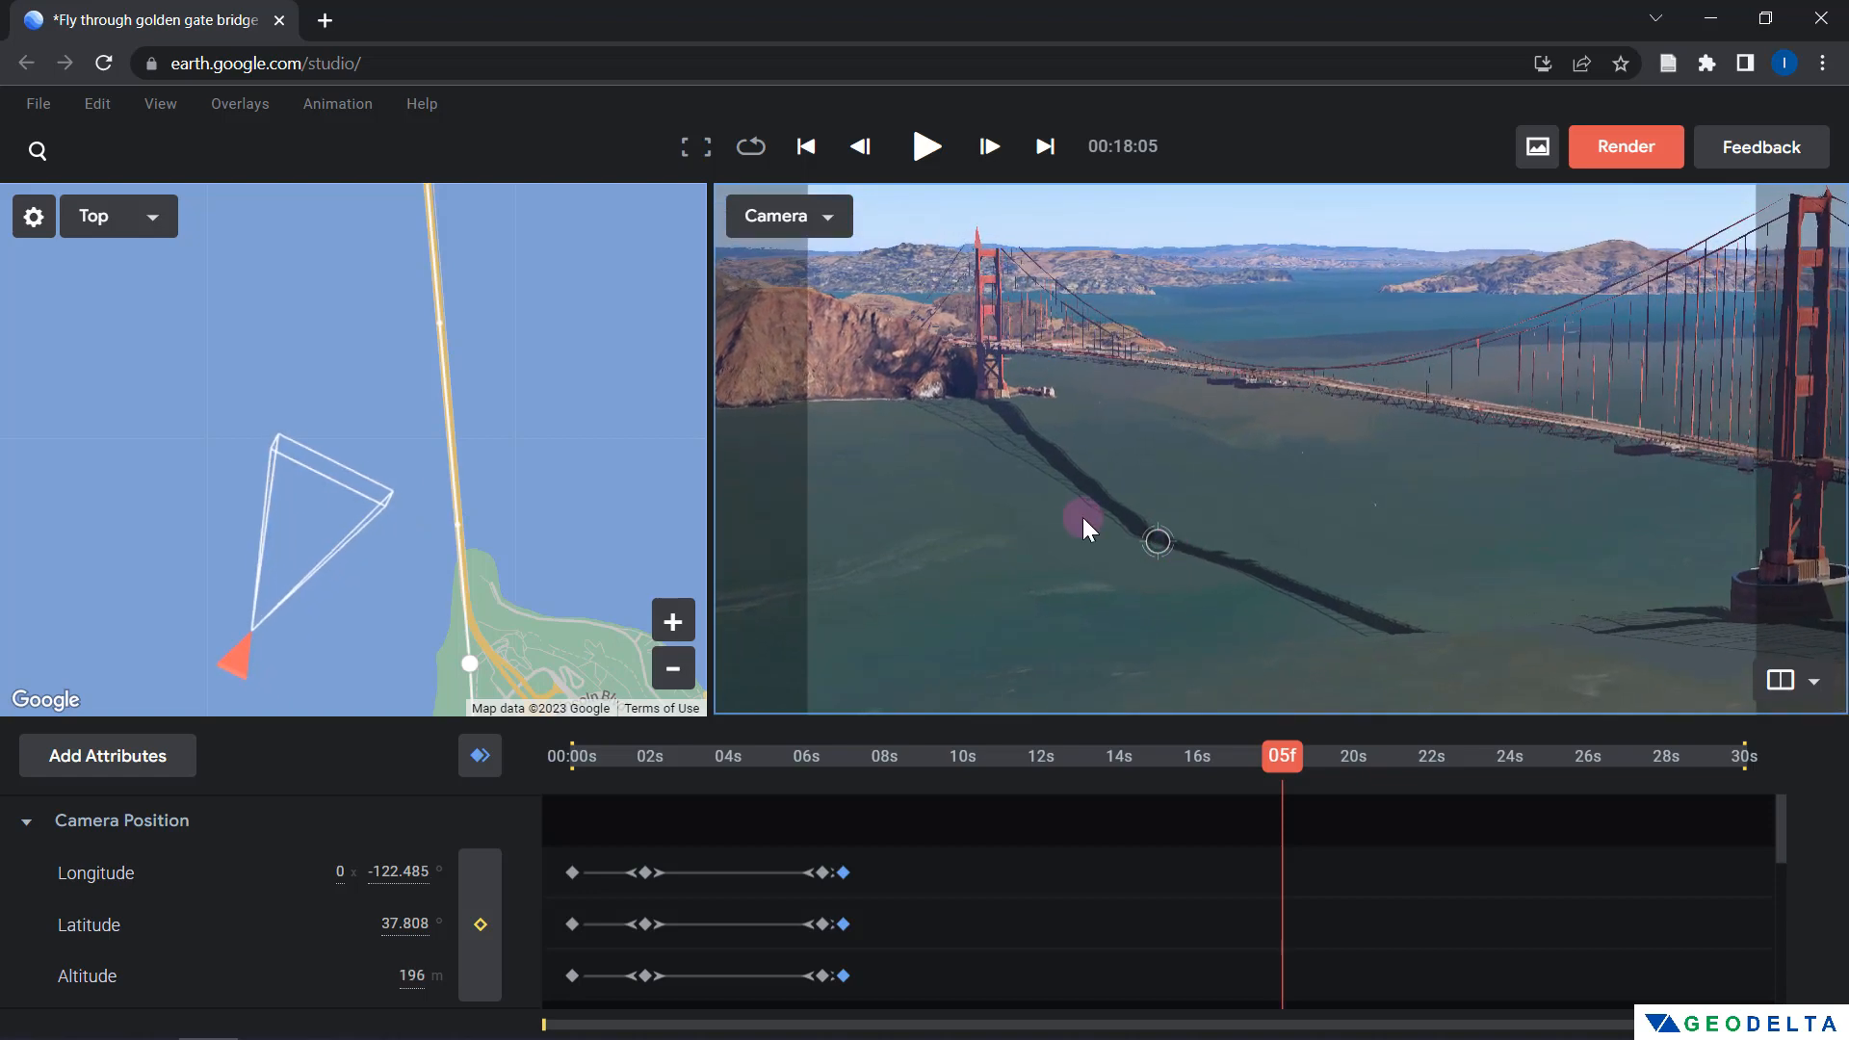
{"action": "left_click_drag", "start_coordinate": [1076, 518], "coordinate": [1120, 523]}
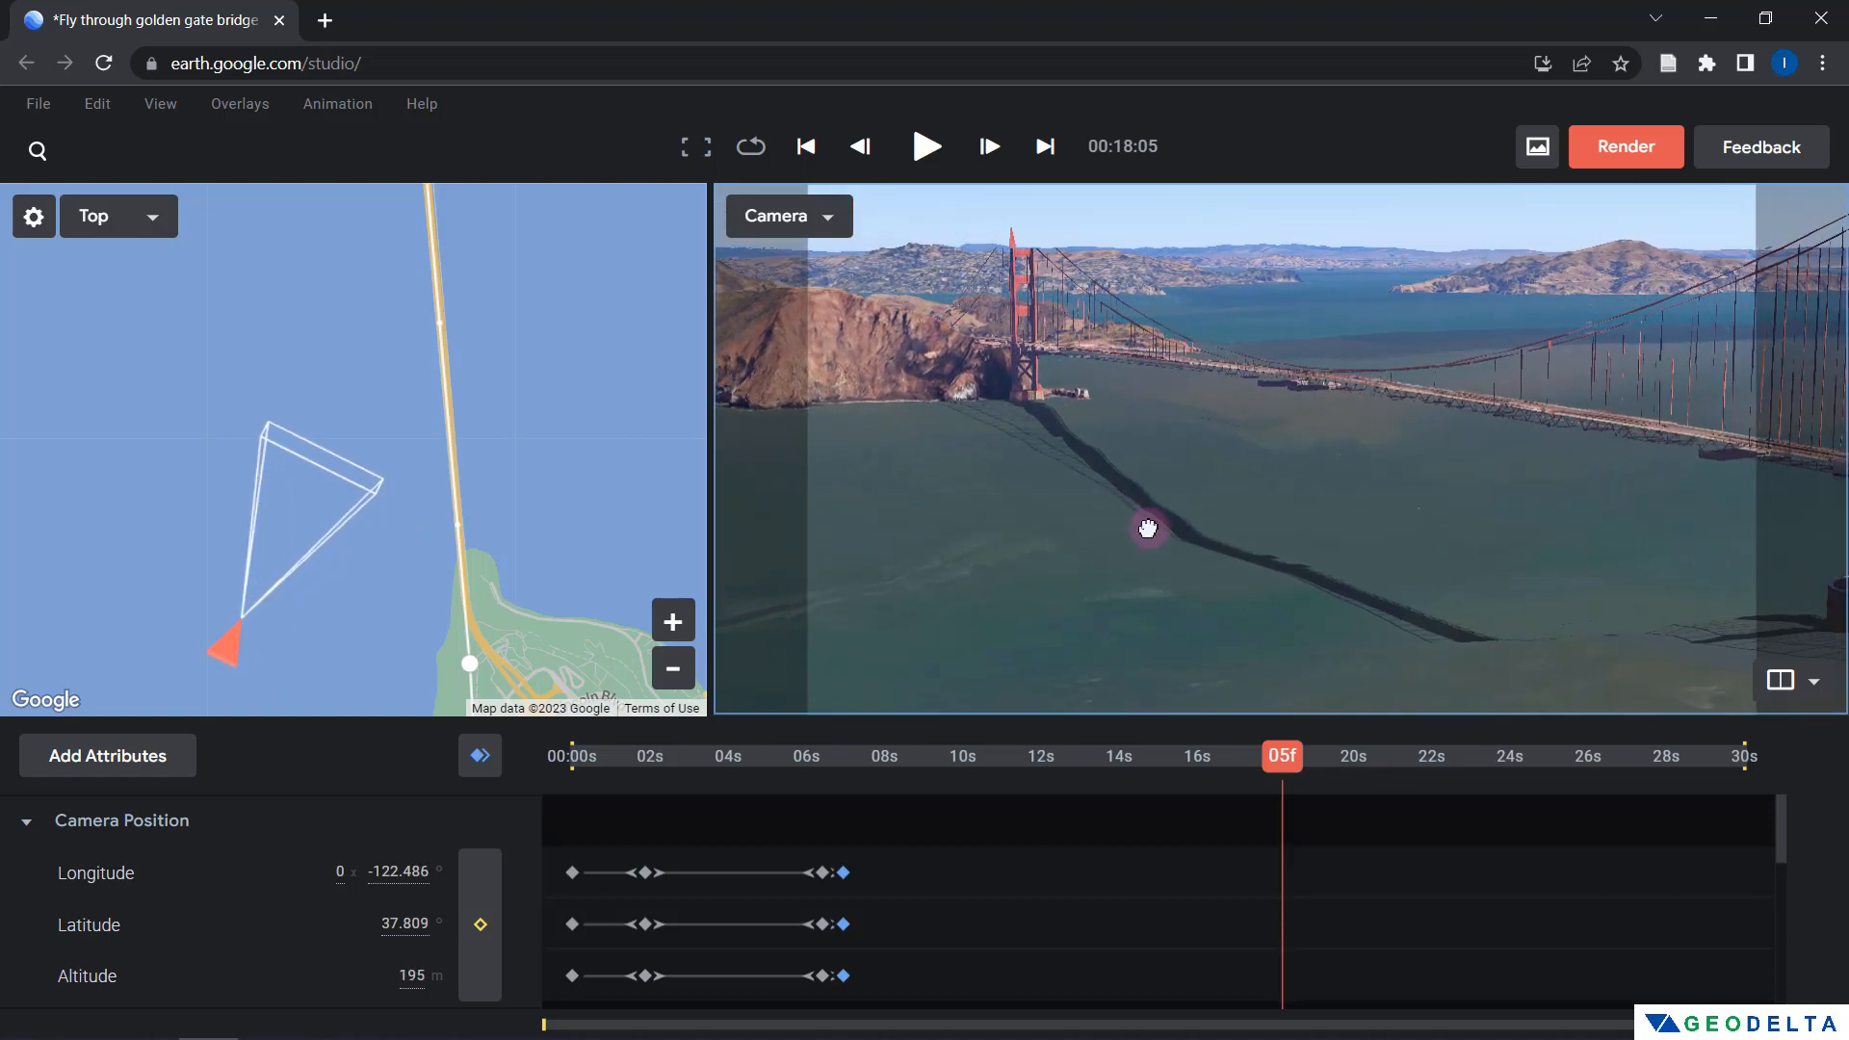
{"action": "left_click", "coordinate": [481, 756]}
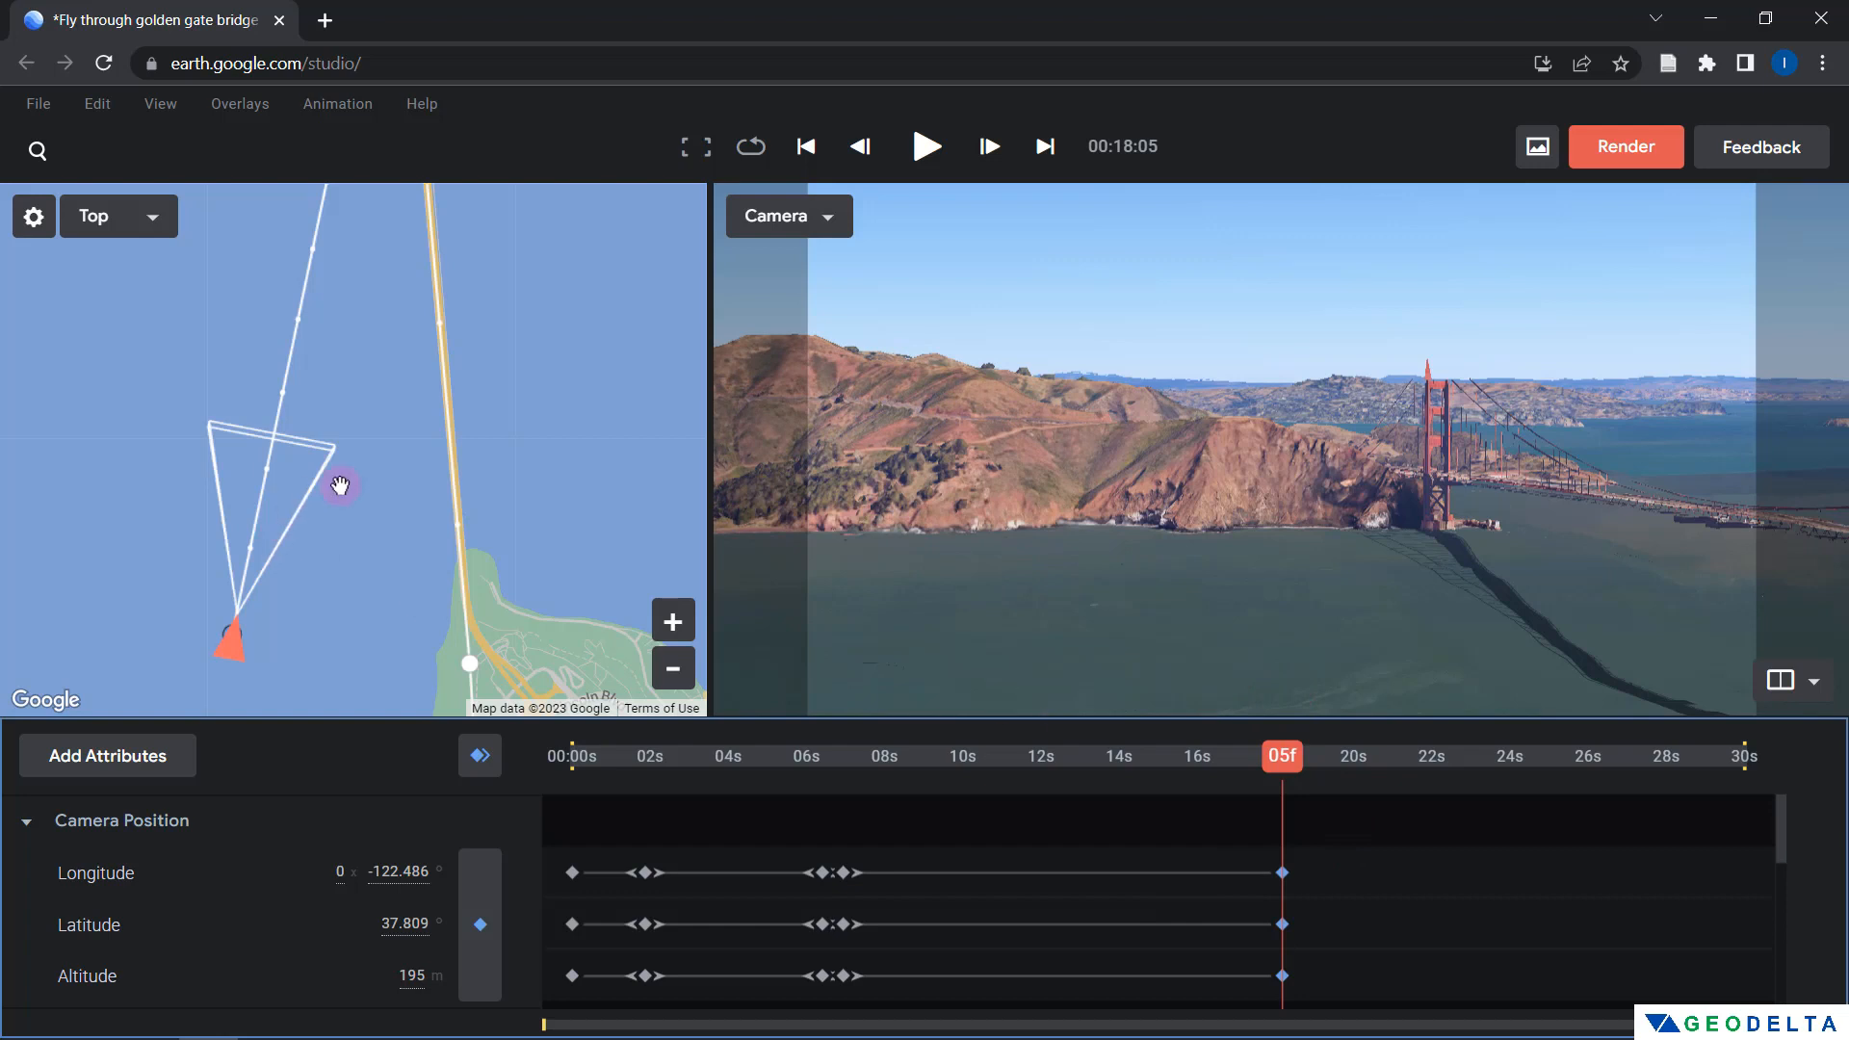
Bring the whole camera path into the top map view, go to 12:21 and add a camera keyframe there
{"action": "left_click", "coordinate": [33, 216]}
{"action": "left_click", "coordinate": [74, 281]}
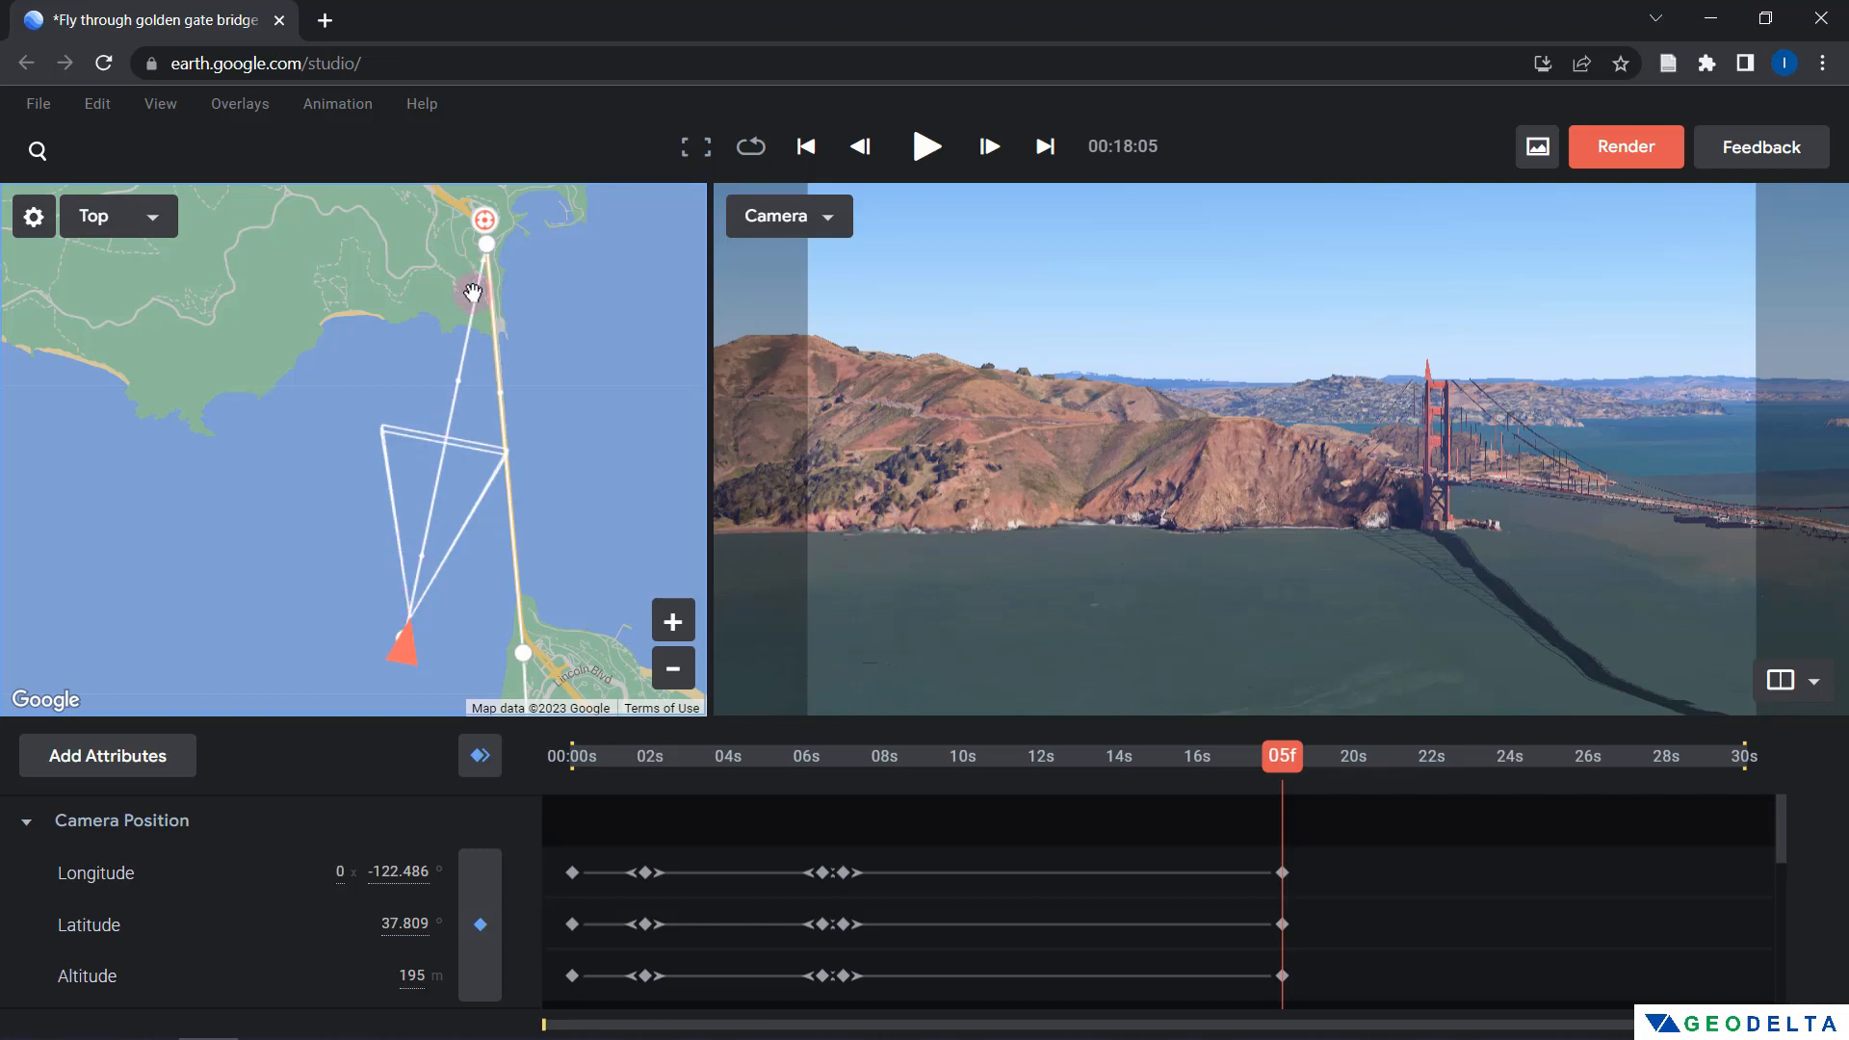
{"action": "mouse_move", "coordinate": [1293, 736]}
{"action": "left_mouse_down"}
{"action": "mouse_move", "coordinate": [1254, 761]}
{"action": "mouse_move", "coordinate": [836, 777]}
{"action": "mouse_move", "coordinate": [1291, 782]}
{"action": "left_mouse_up"}
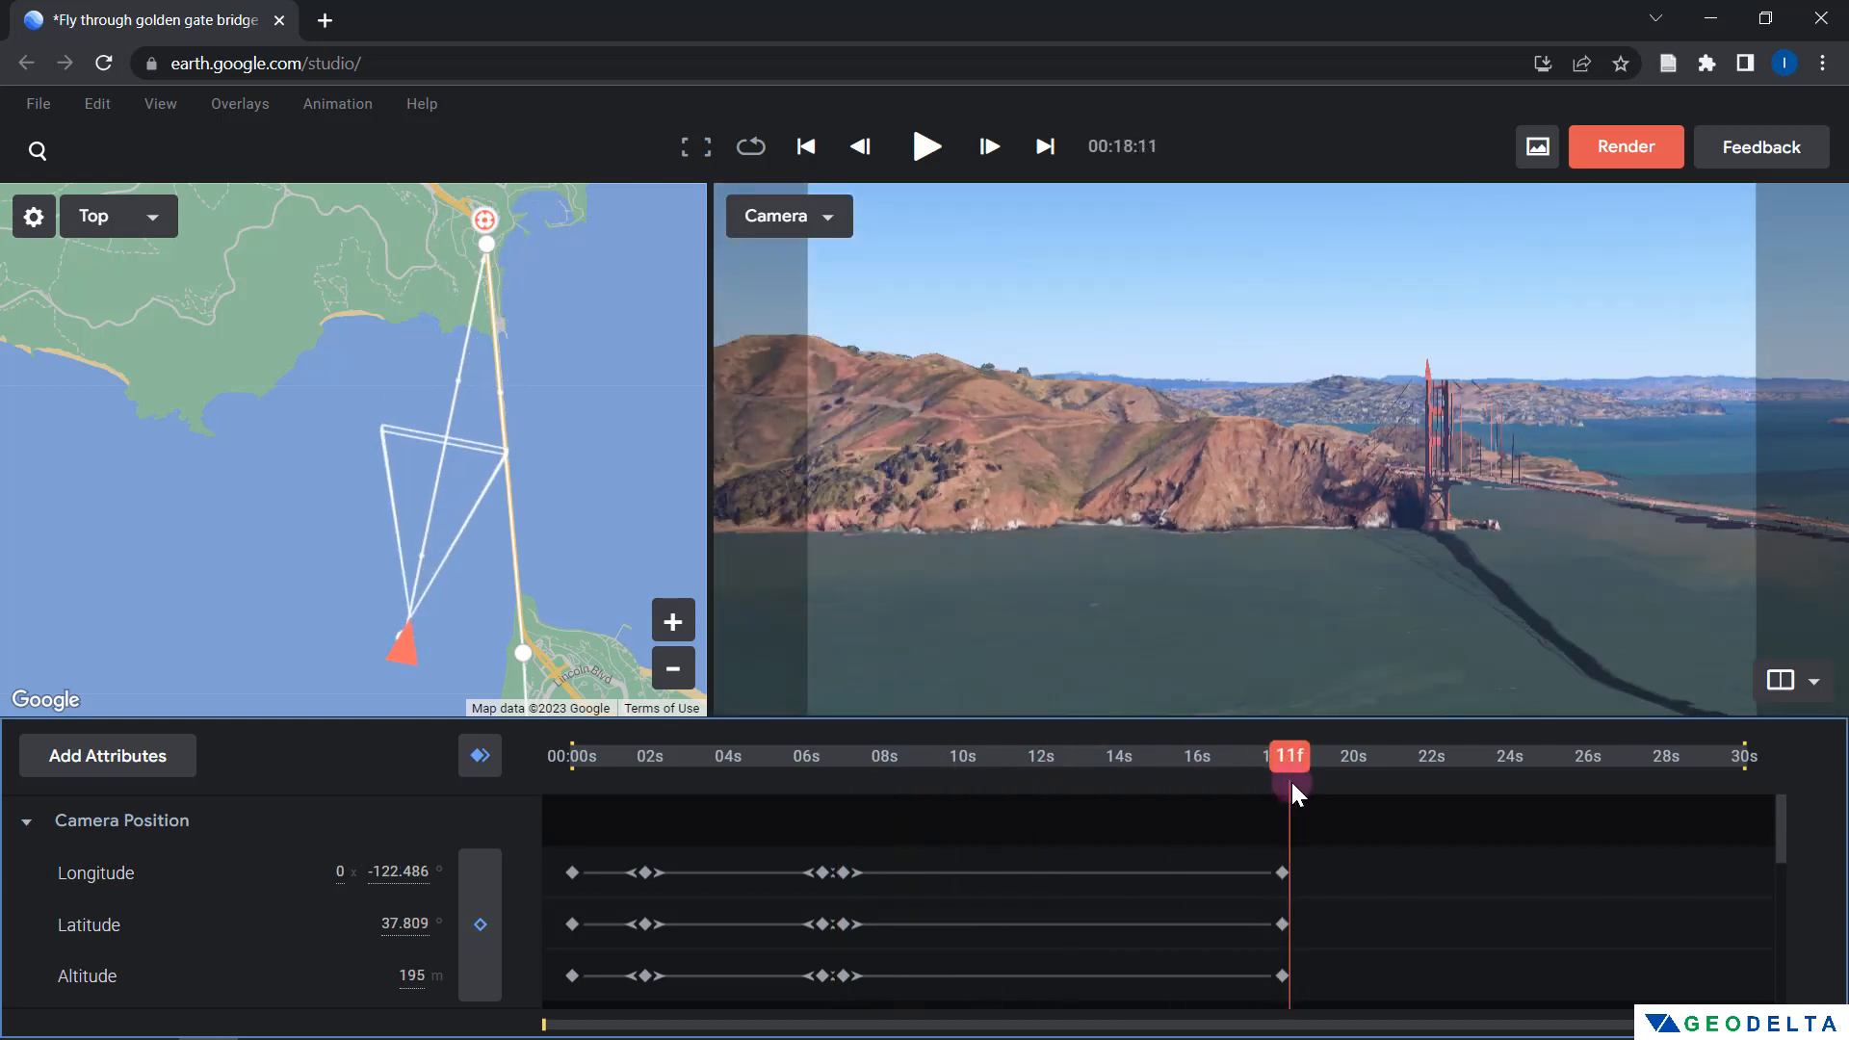
{"action": "left_click_drag", "start_coordinate": [589, 480], "coordinate": [471, 375]}
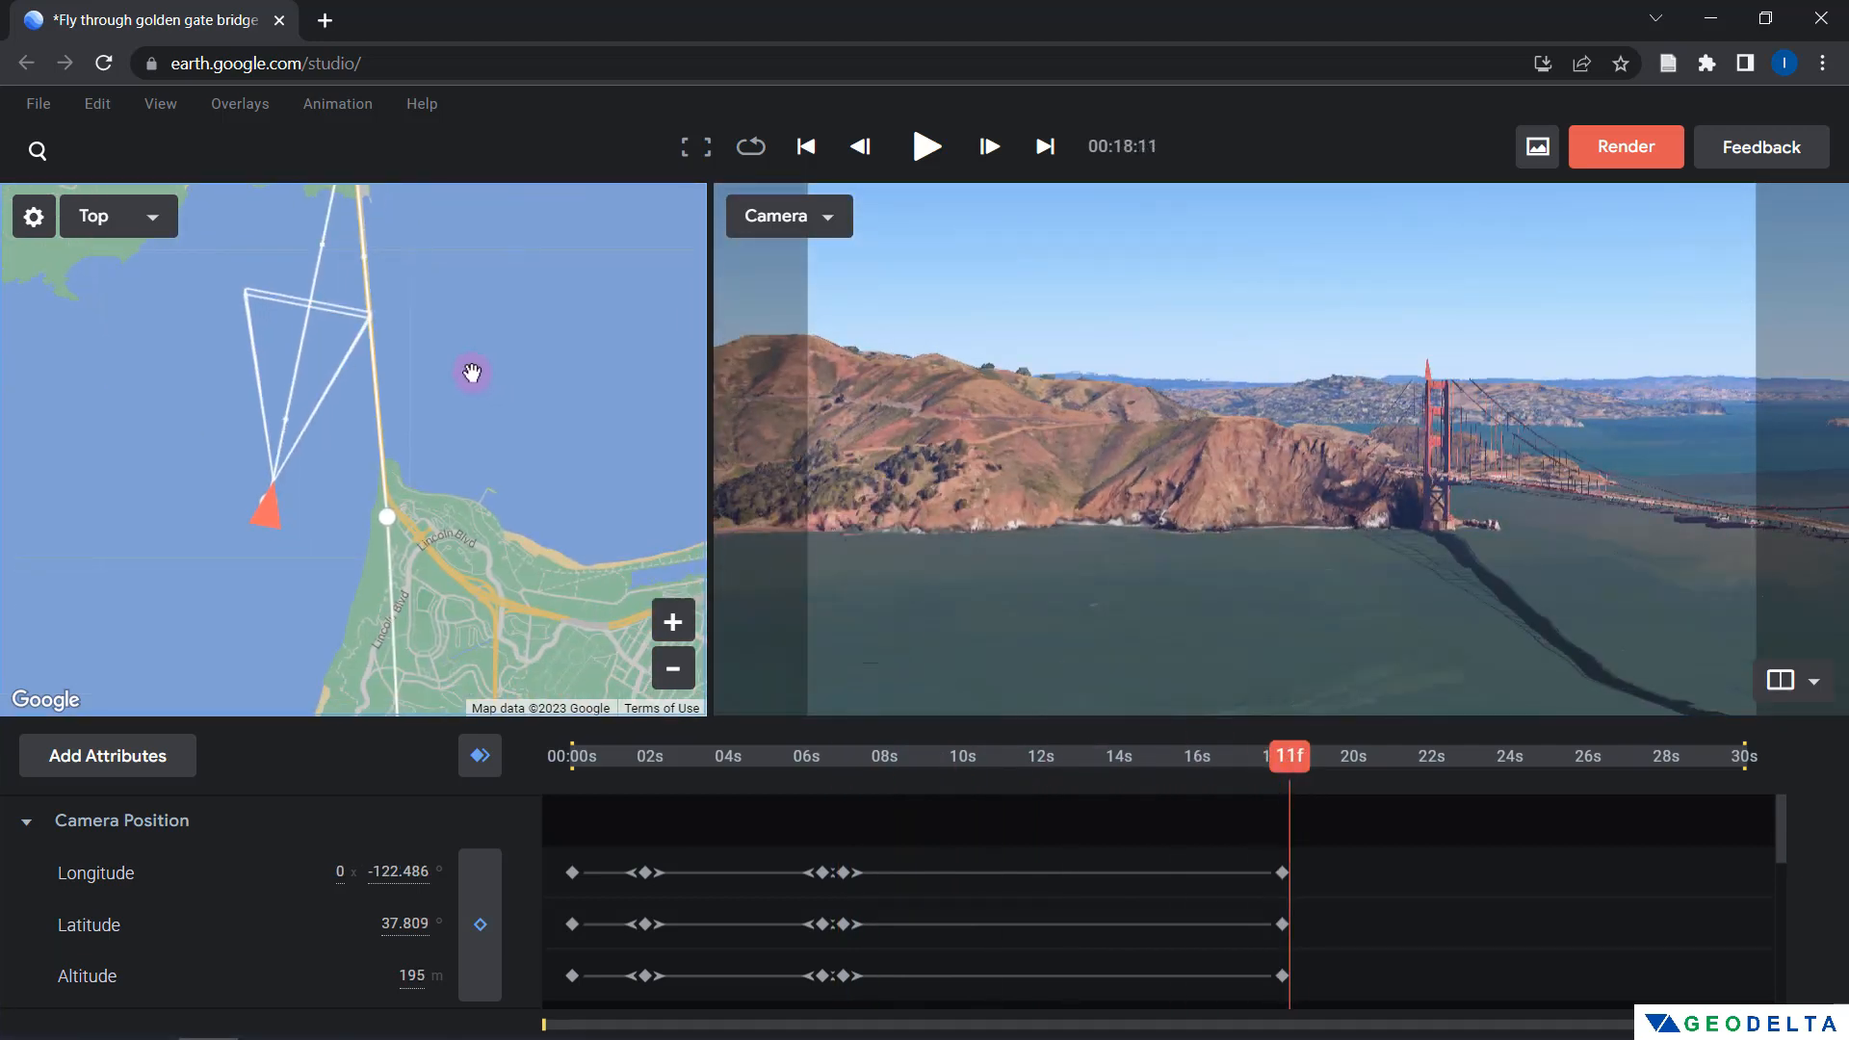
{"action": "scroll", "coordinate": [466, 375], "scroll_direction": "down", "scroll_amount": 2}
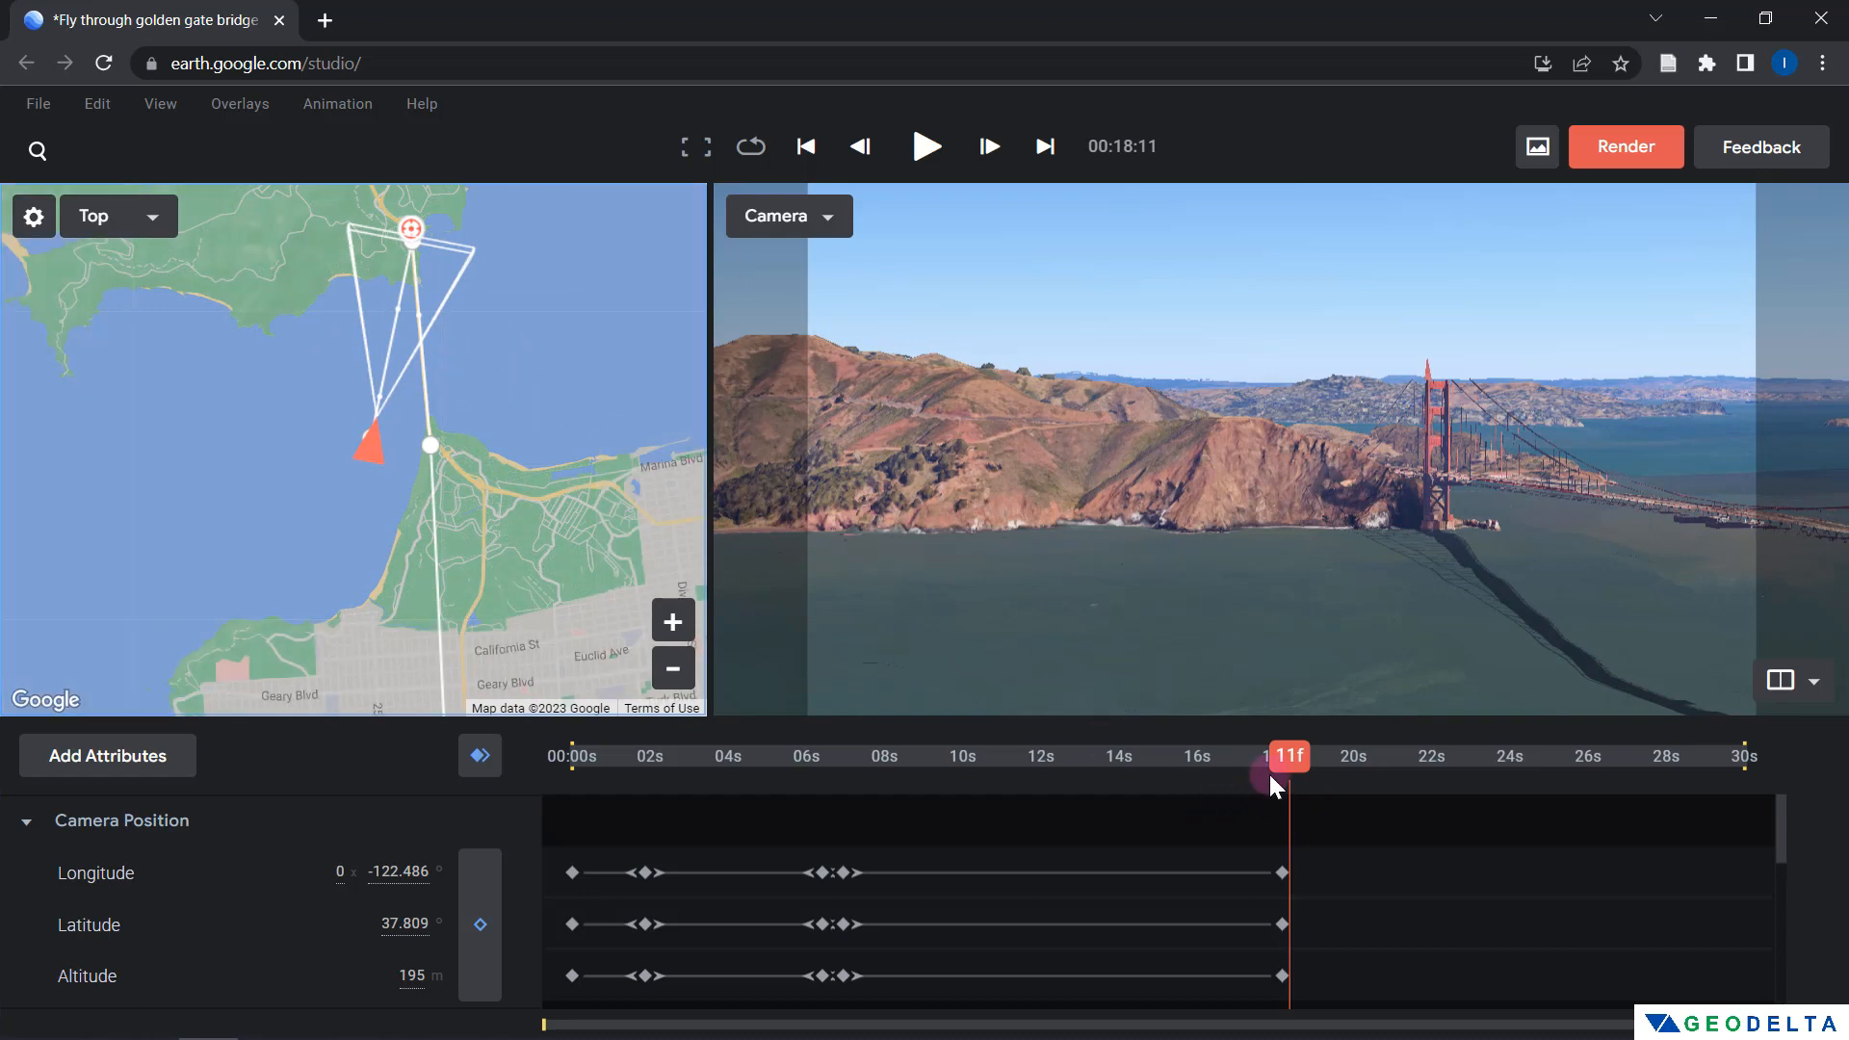
{"action": "left_click_drag", "start_coordinate": [1269, 774], "coordinate": [1071, 770]}
{"action": "left_click", "coordinate": [593, 807]}
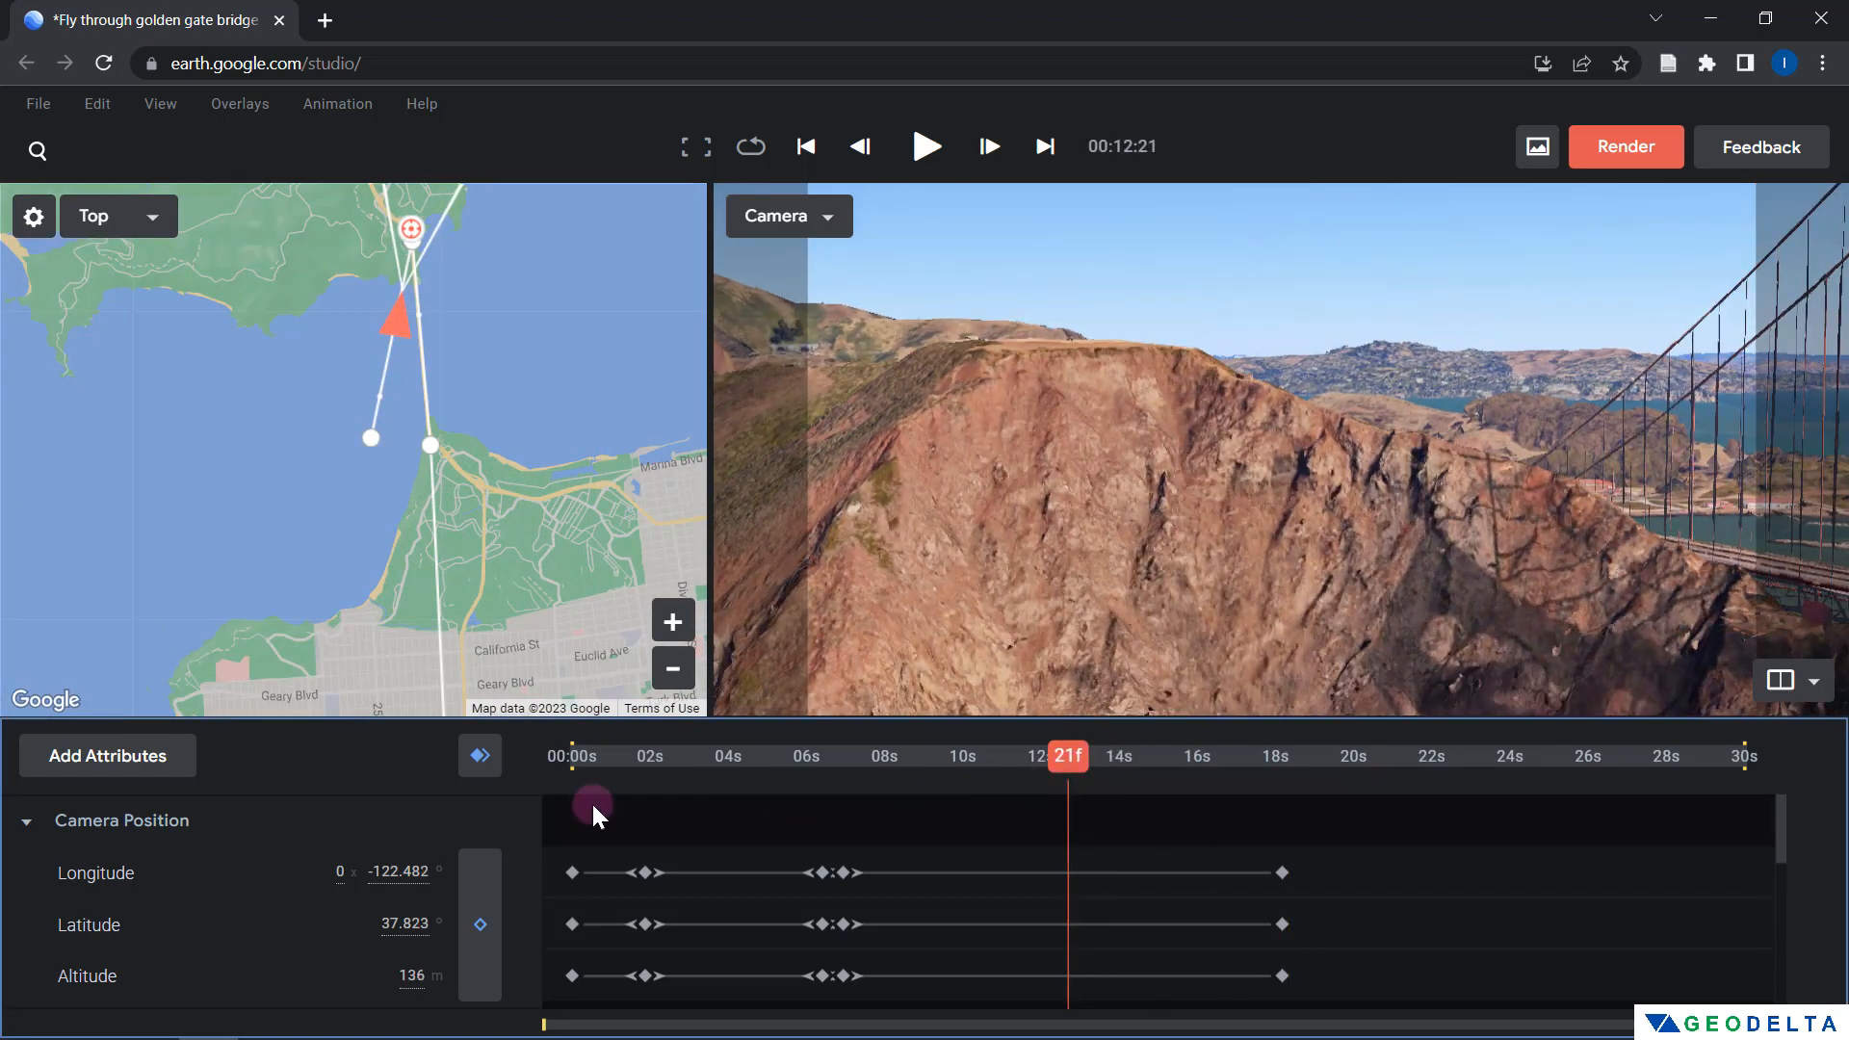
{"action": "left_click", "coordinate": [485, 763]}
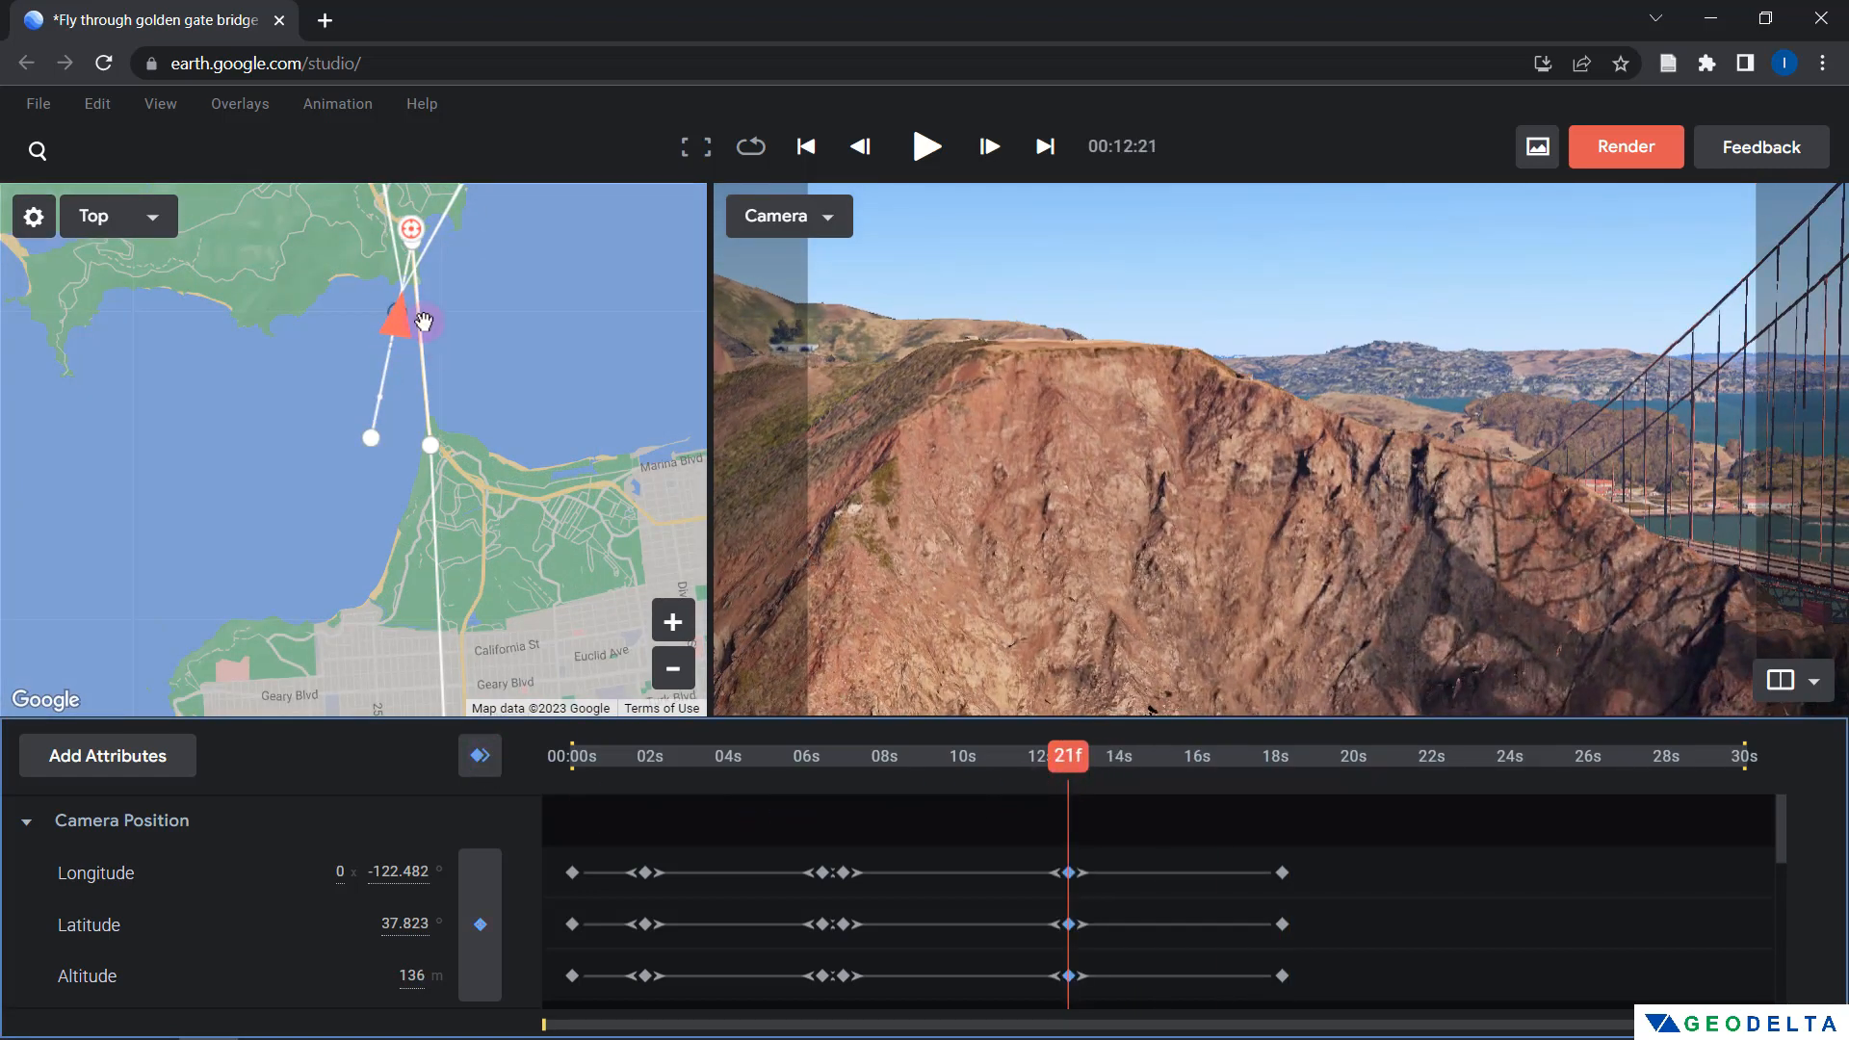
Move the 12:21 camera position east across the bridge and inland over the Presidio, to about longitude -122.458 and latitude 37.796
{"action": "left_click_drag", "start_coordinate": [394, 319], "coordinate": [420, 302]}
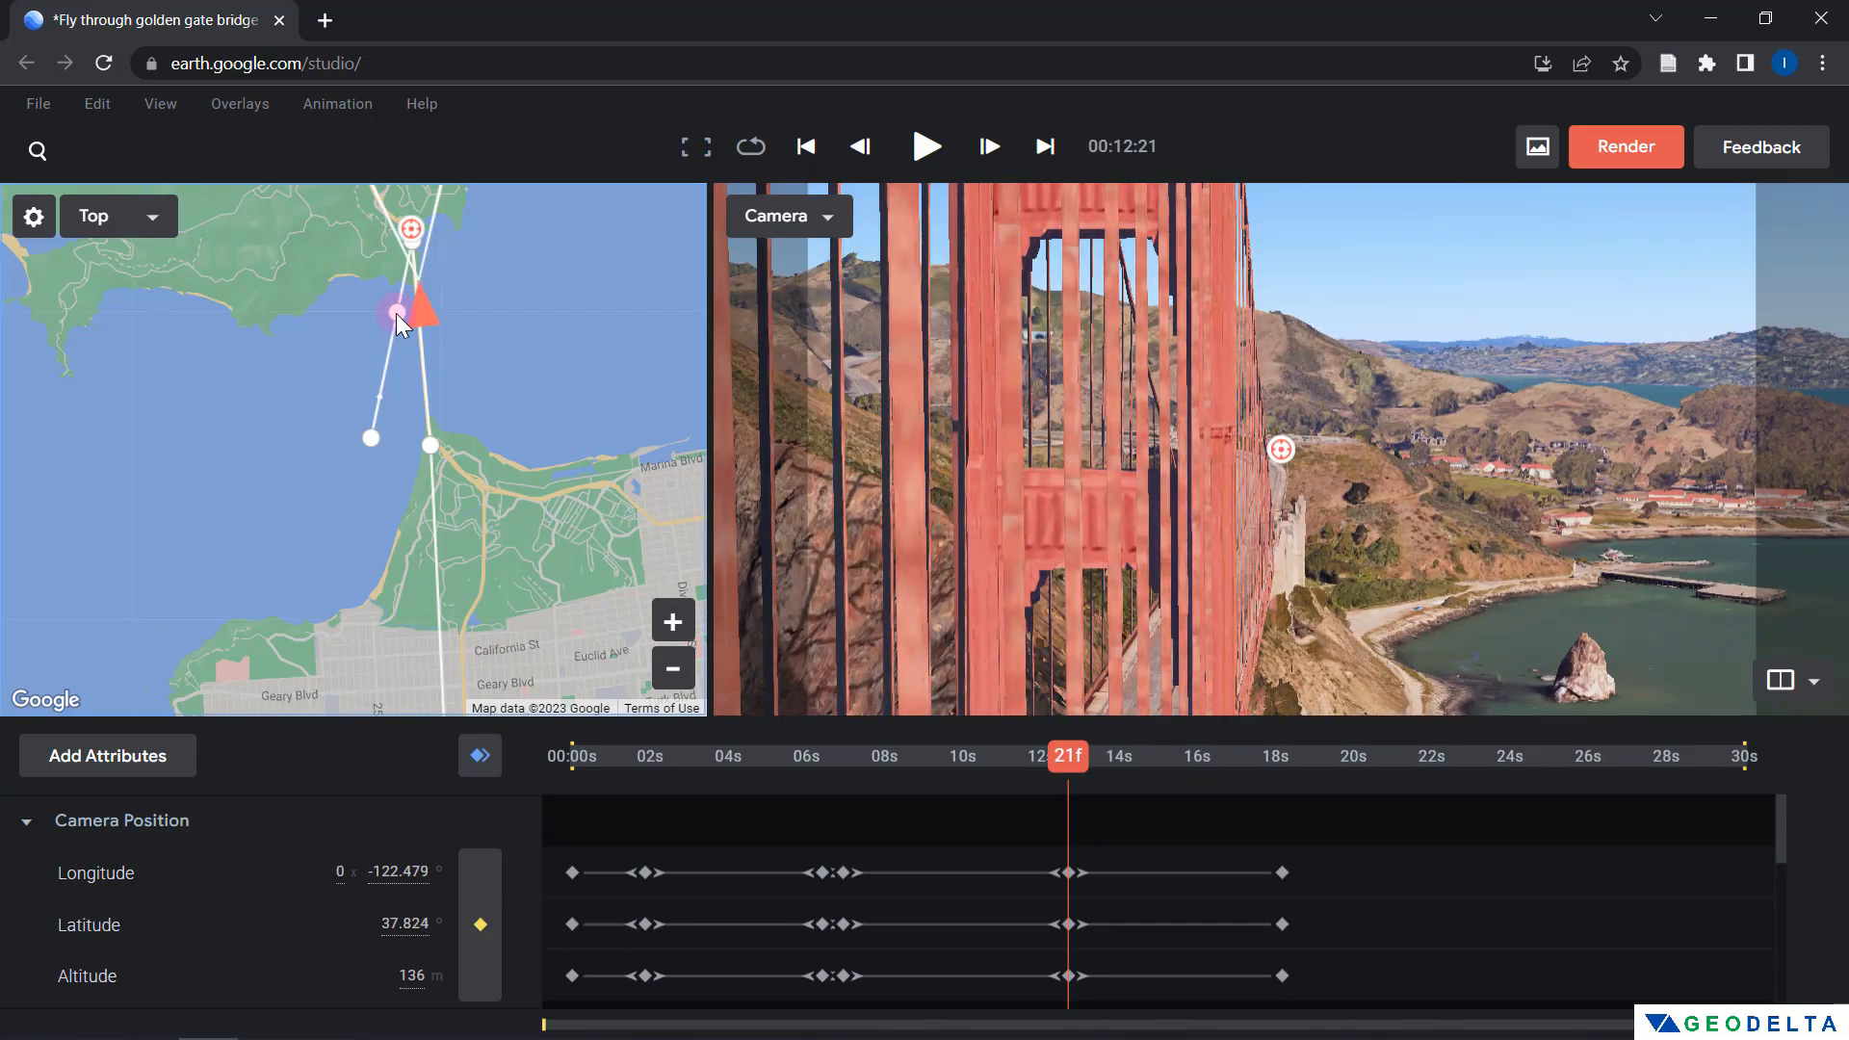
{"action": "left_click_drag", "start_coordinate": [396, 314], "coordinate": [416, 315]}
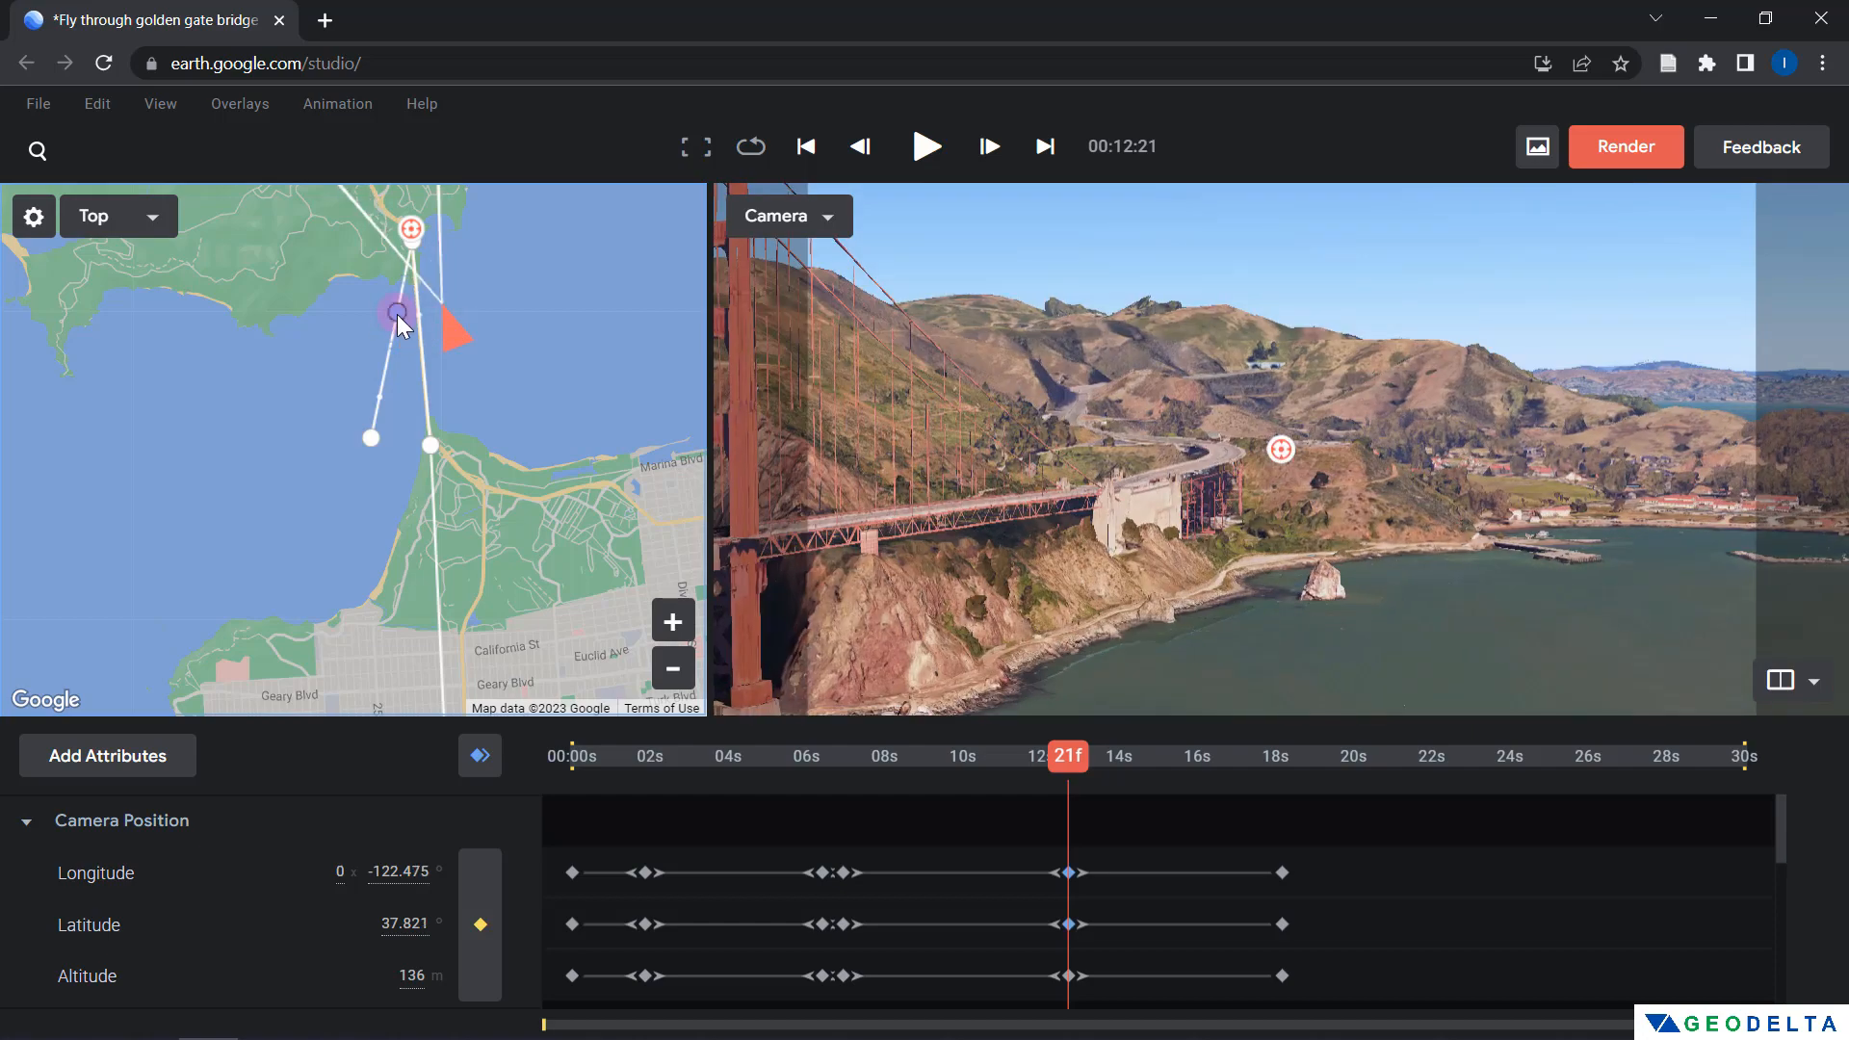
{"action": "mouse_move", "coordinate": [397, 314]}
{"action": "left_mouse_down"}
{"action": "mouse_move", "coordinate": [516, 374]}
{"action": "mouse_move", "coordinate": [578, 514]}
{"action": "mouse_move", "coordinate": [552, 511]}
{"action": "left_mouse_up"}
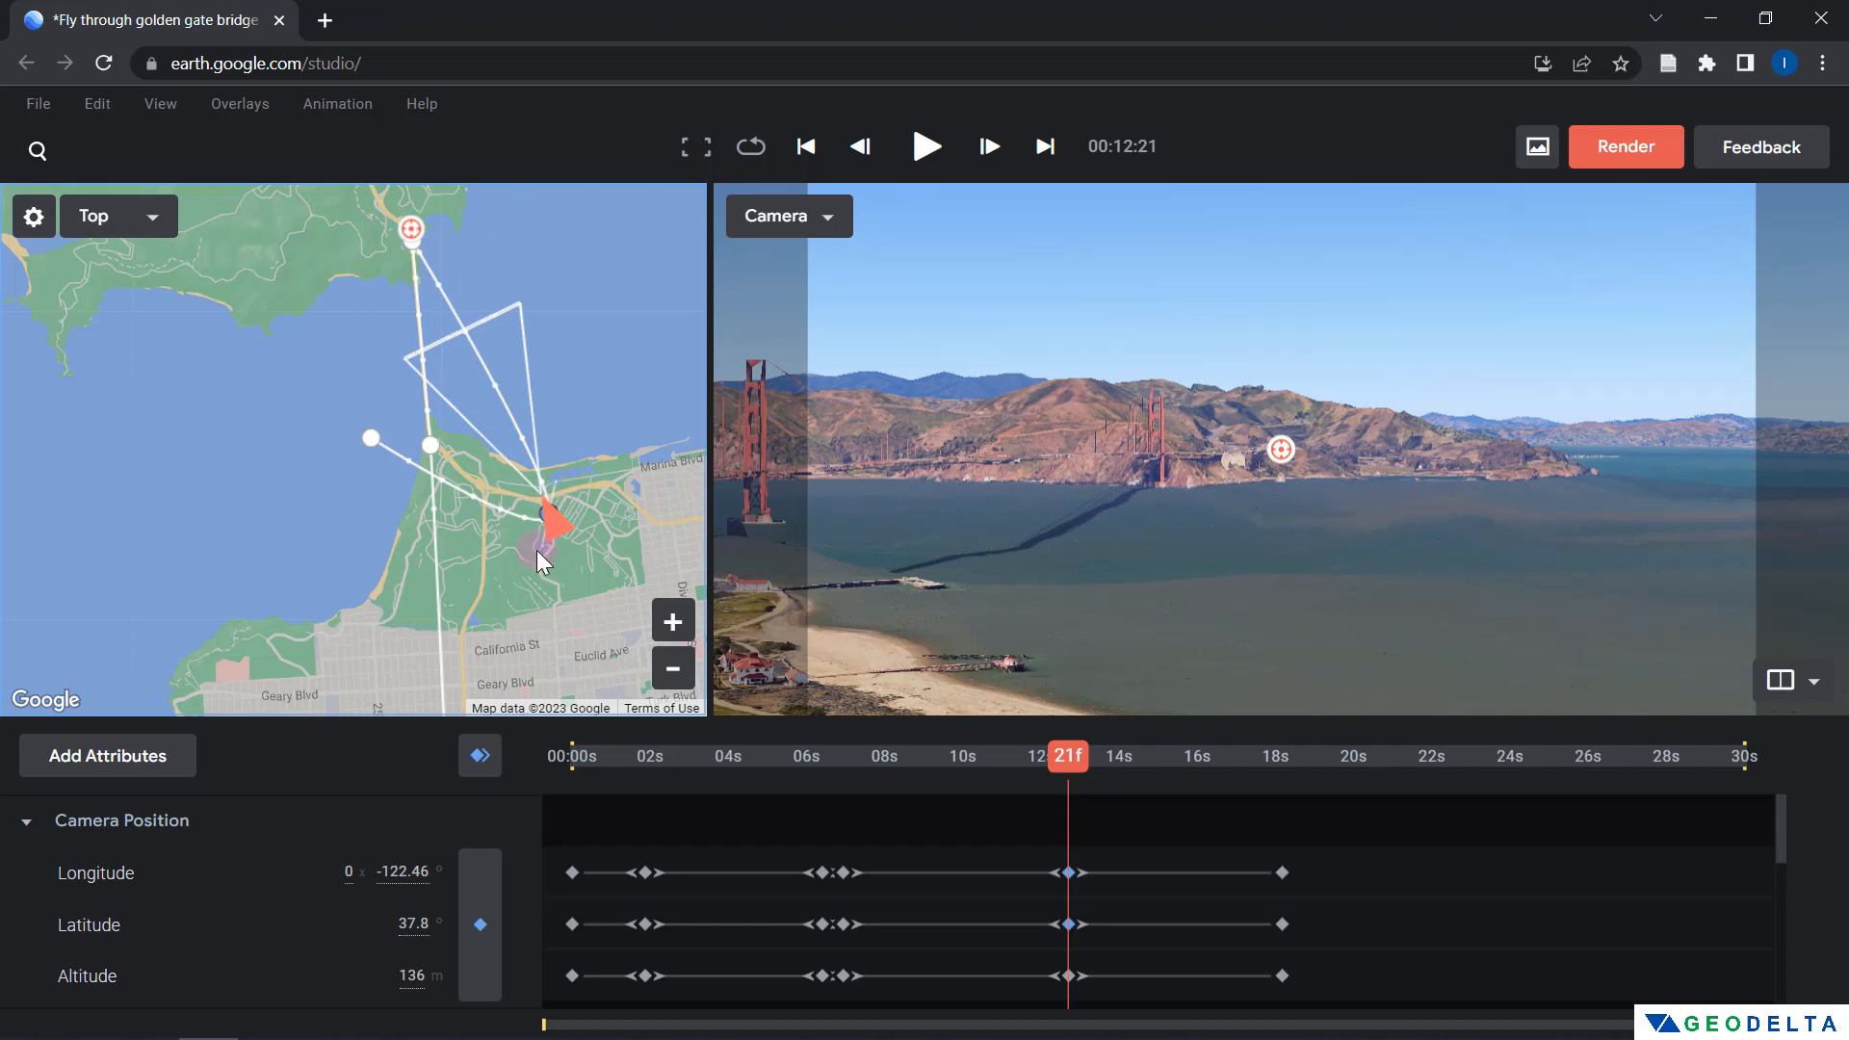
{"action": "mouse_move", "coordinate": [559, 482]}
{"action": "left_mouse_down"}
{"action": "mouse_move", "coordinate": [671, 390]}
{"action": "mouse_move", "coordinate": [593, 445]}
{"action": "left_mouse_up"}
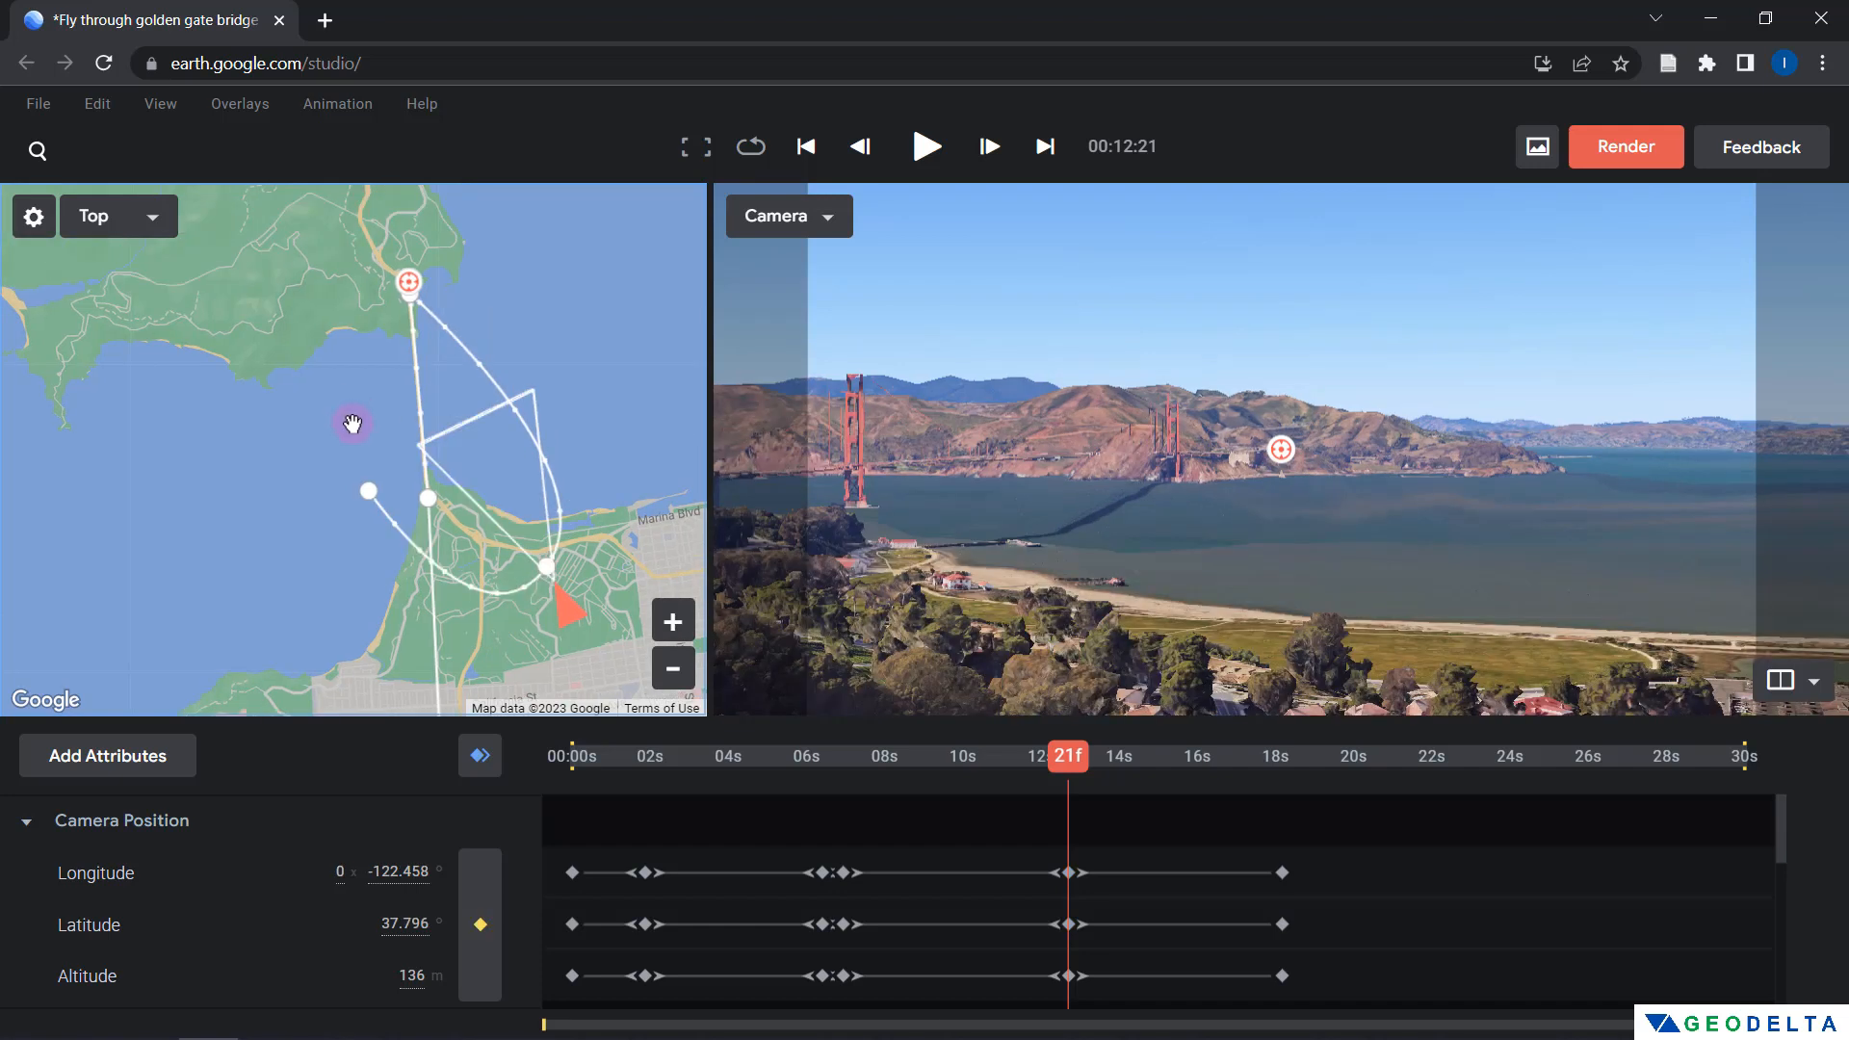
Move the 12:21 camera position toward the shore, to about longitude -122.466, latitude 37.803, and adjust the curve handle there to reshape the path
{"action": "scroll", "coordinate": [335, 444], "scroll_direction": "up", "scroll_amount": 5}
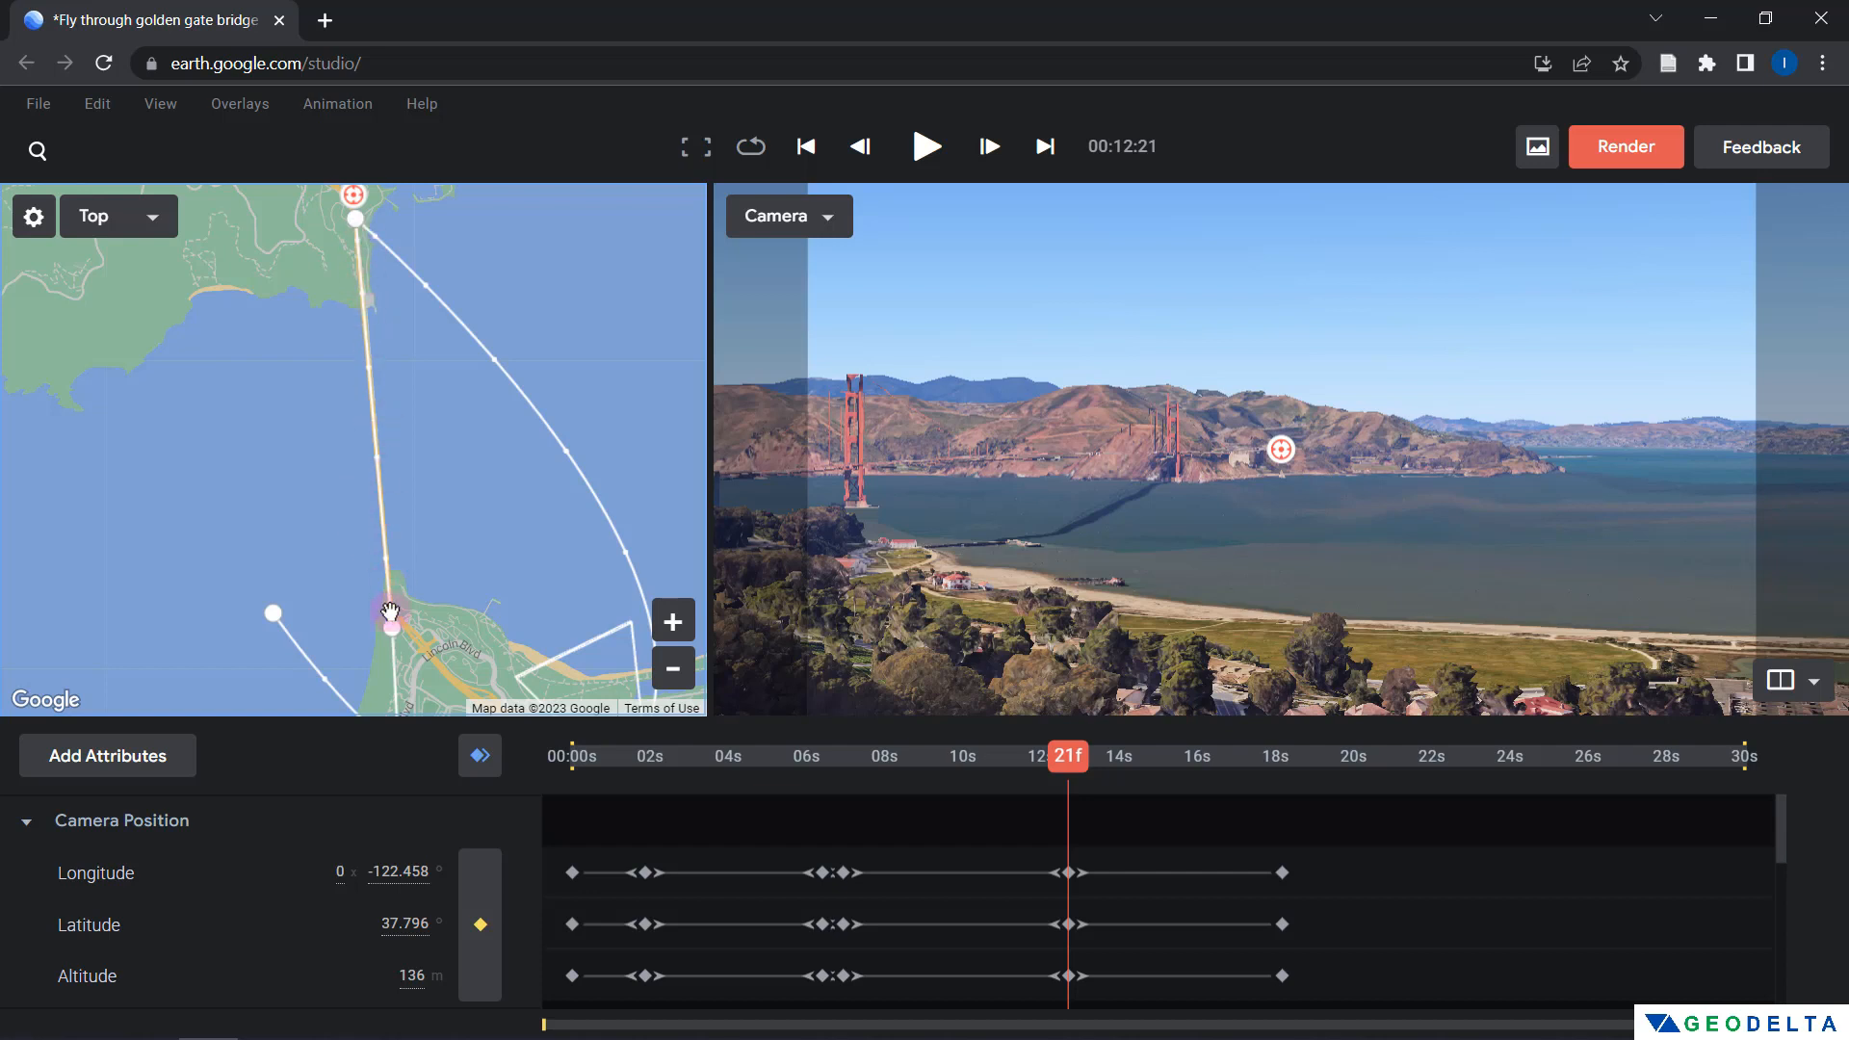
{"action": "left_click_drag", "start_coordinate": [462, 551], "coordinate": [424, 518]}
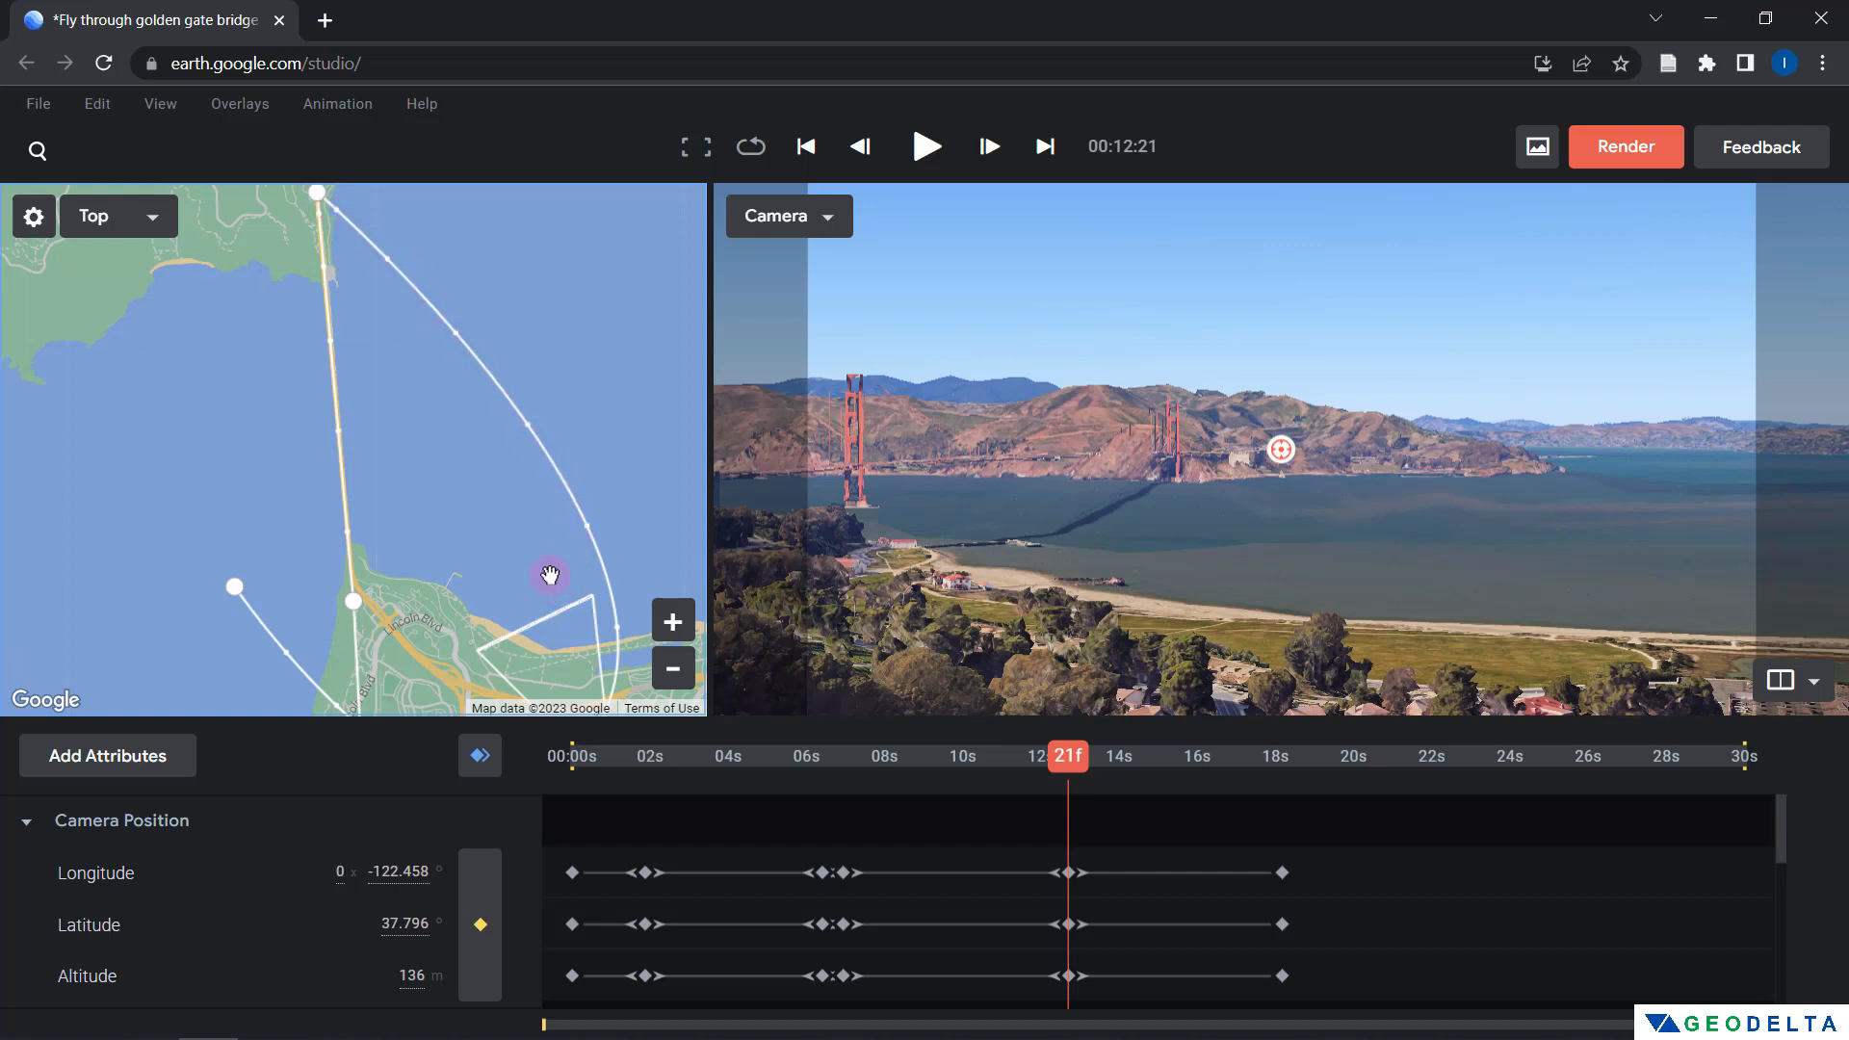
{"action": "left_click_drag", "start_coordinate": [550, 575], "coordinate": [549, 462]}
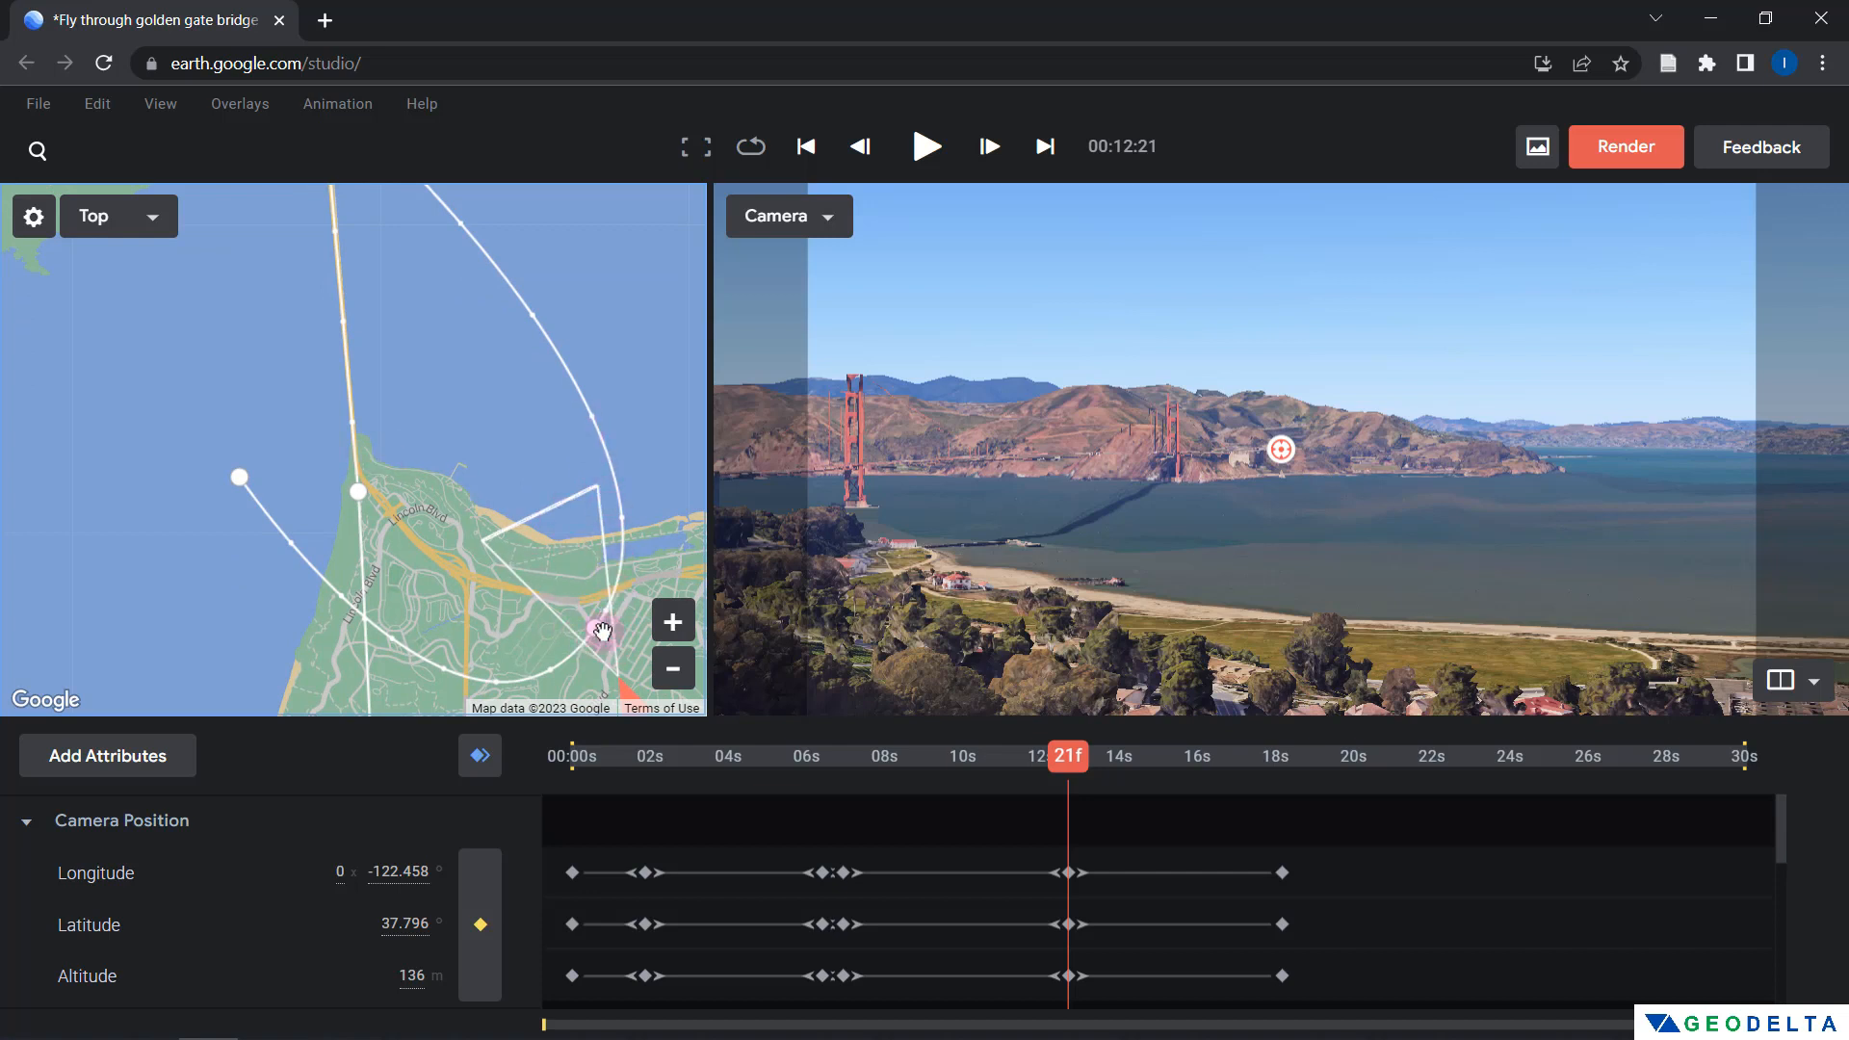
{"action": "left_click_drag", "start_coordinate": [597, 627], "coordinate": [516, 575]}
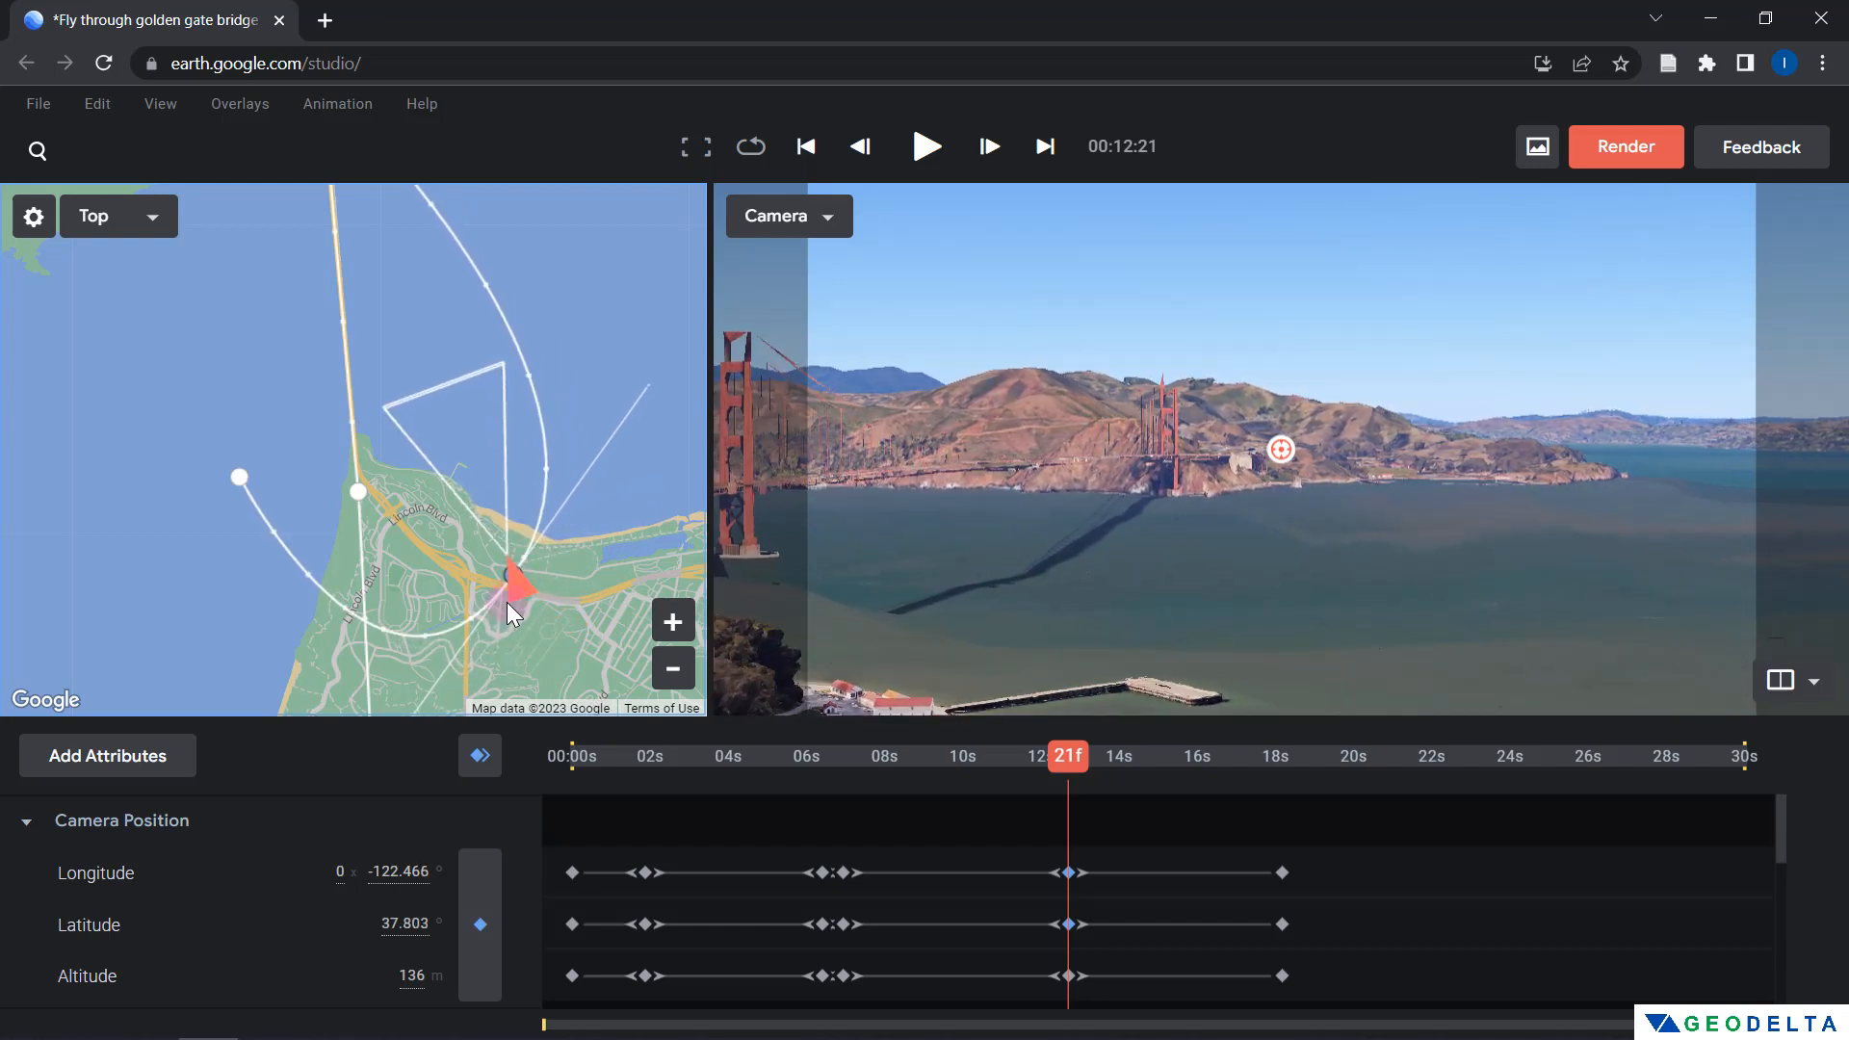
{"action": "left_click_drag", "start_coordinate": [648, 384], "coordinate": [645, 474]}
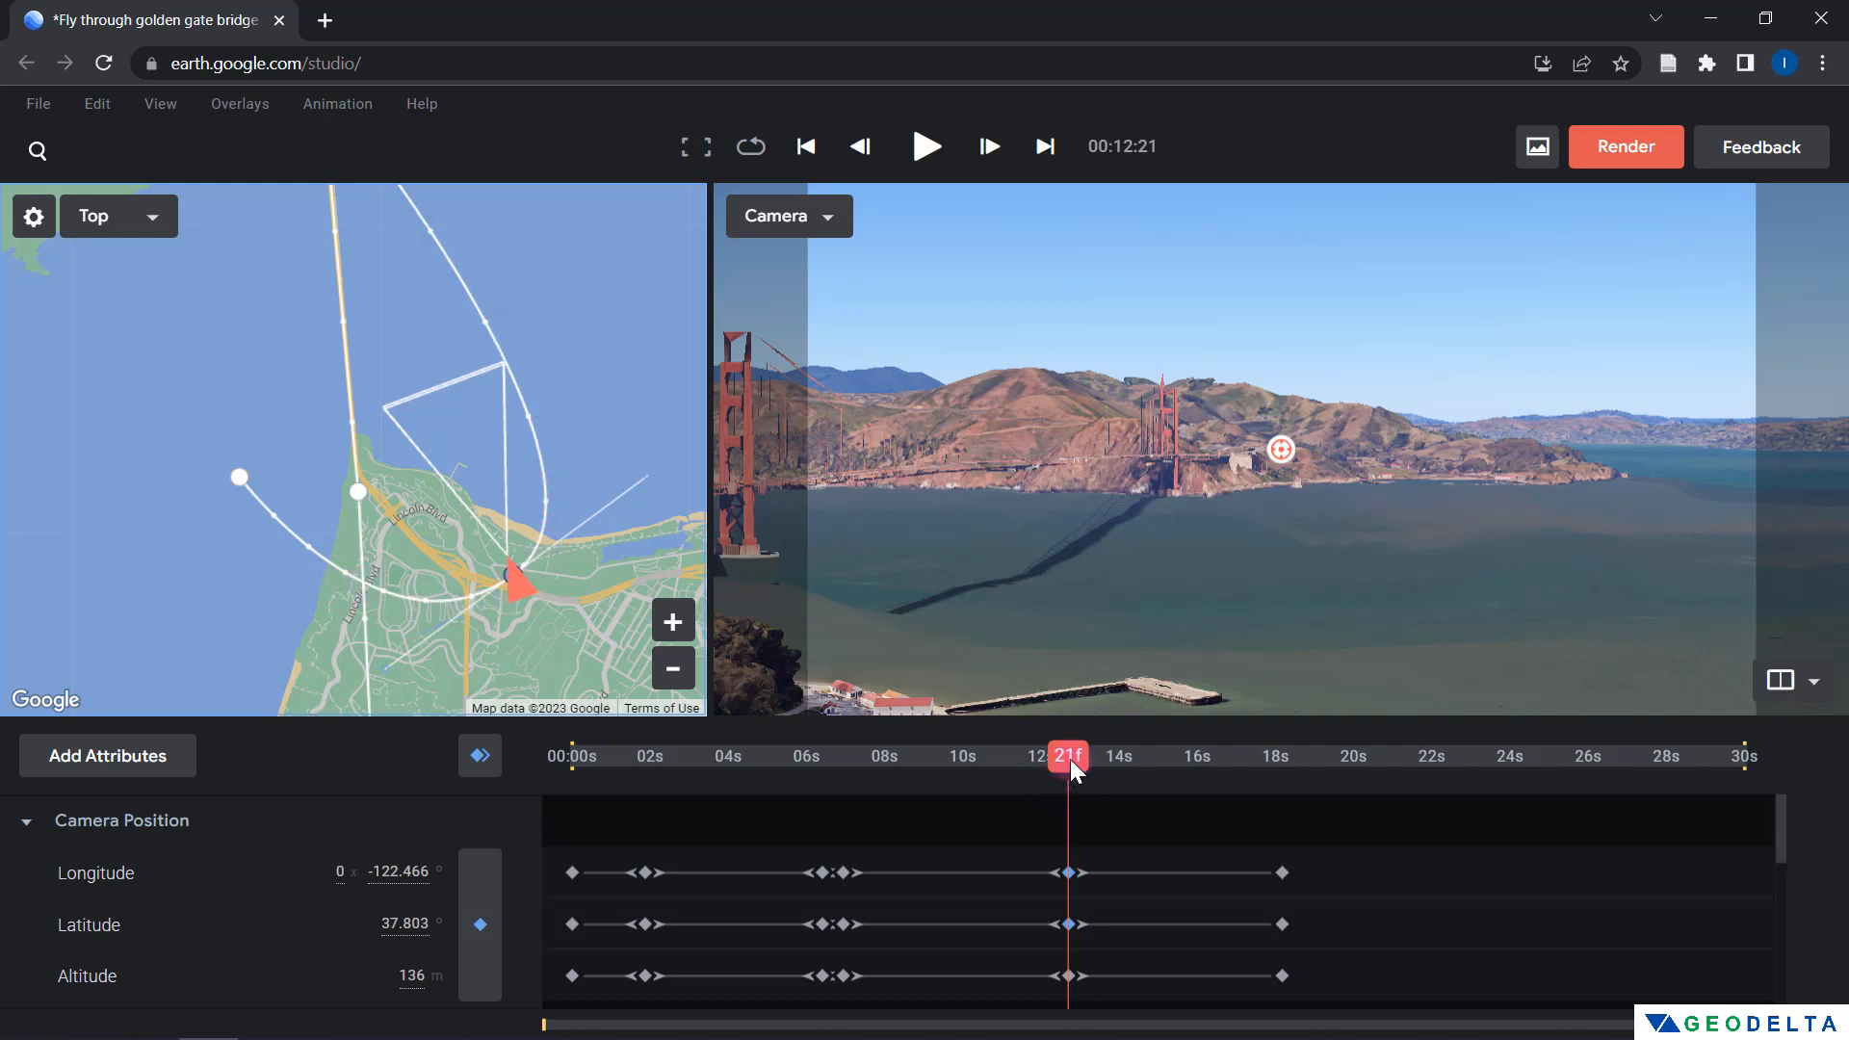
Play the curved flight from 6:04 through the end of the side-view segment
{"action": "left_click_drag", "start_coordinate": [1071, 759], "coordinate": [812, 776]}
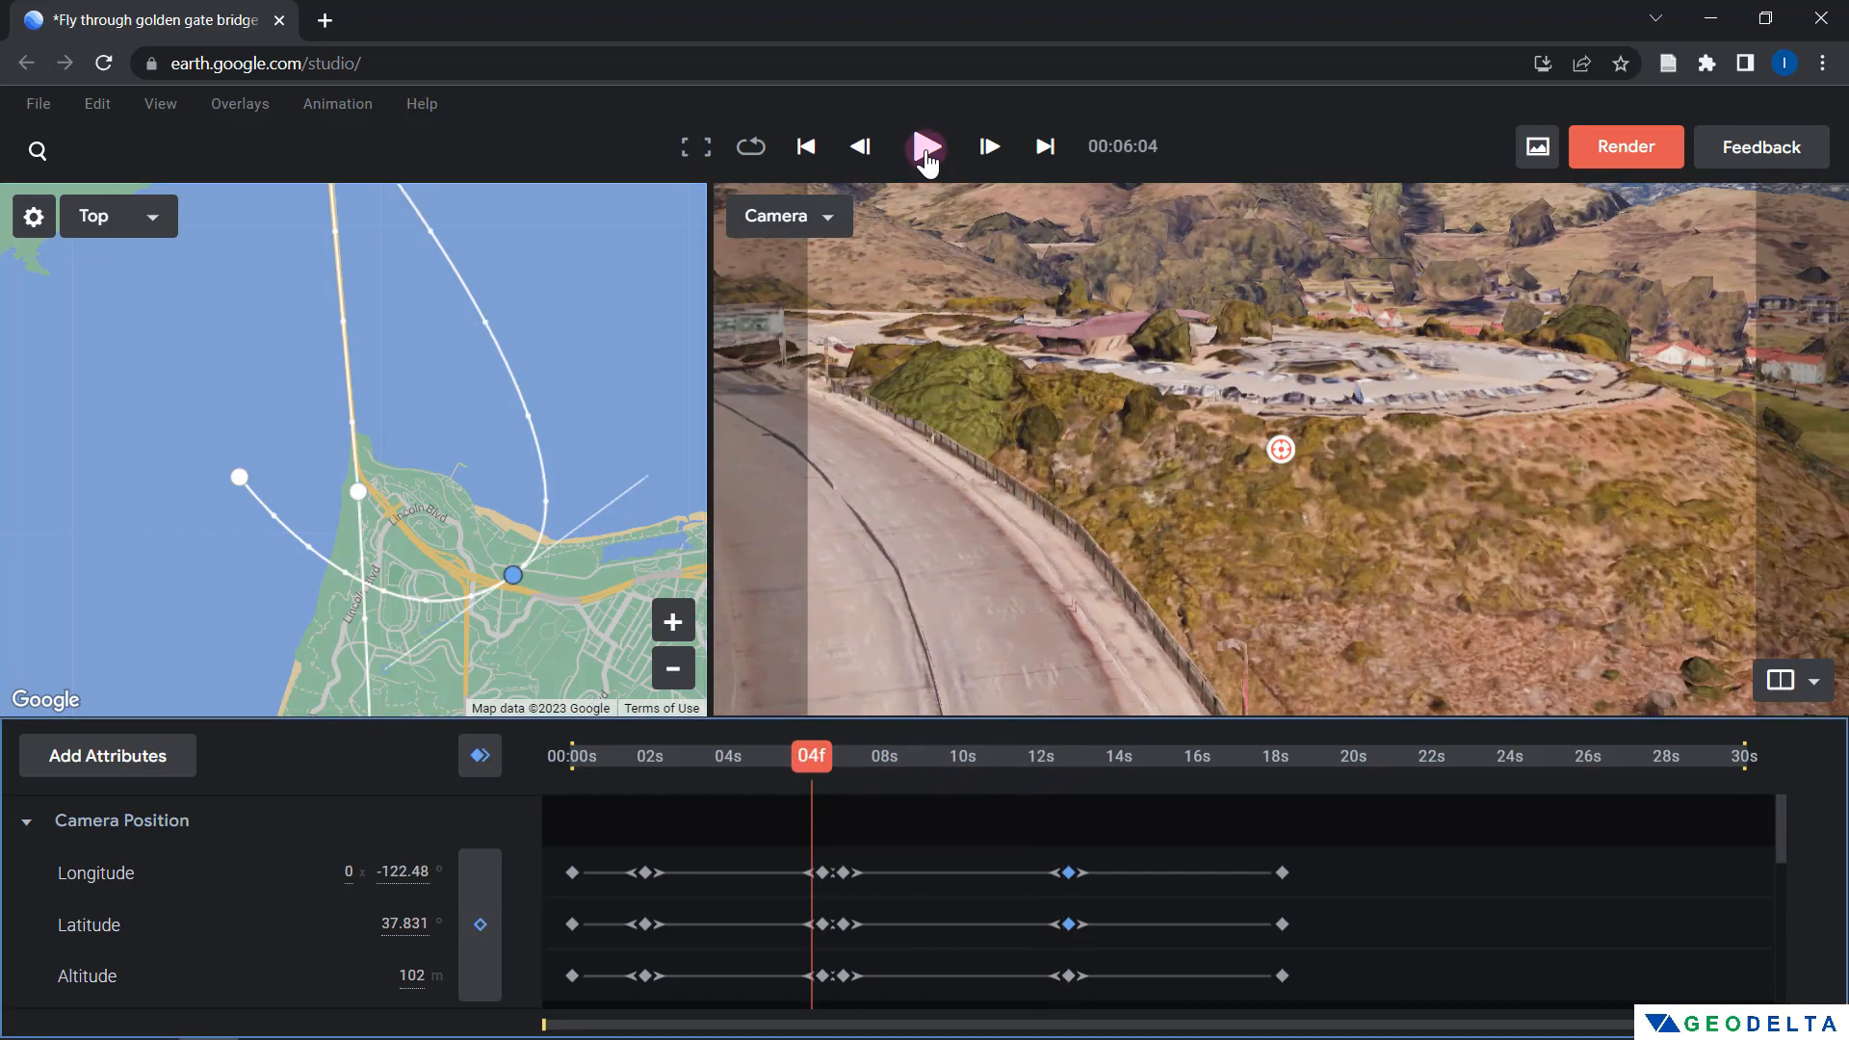
{"action": "left_click", "coordinate": [925, 157]}
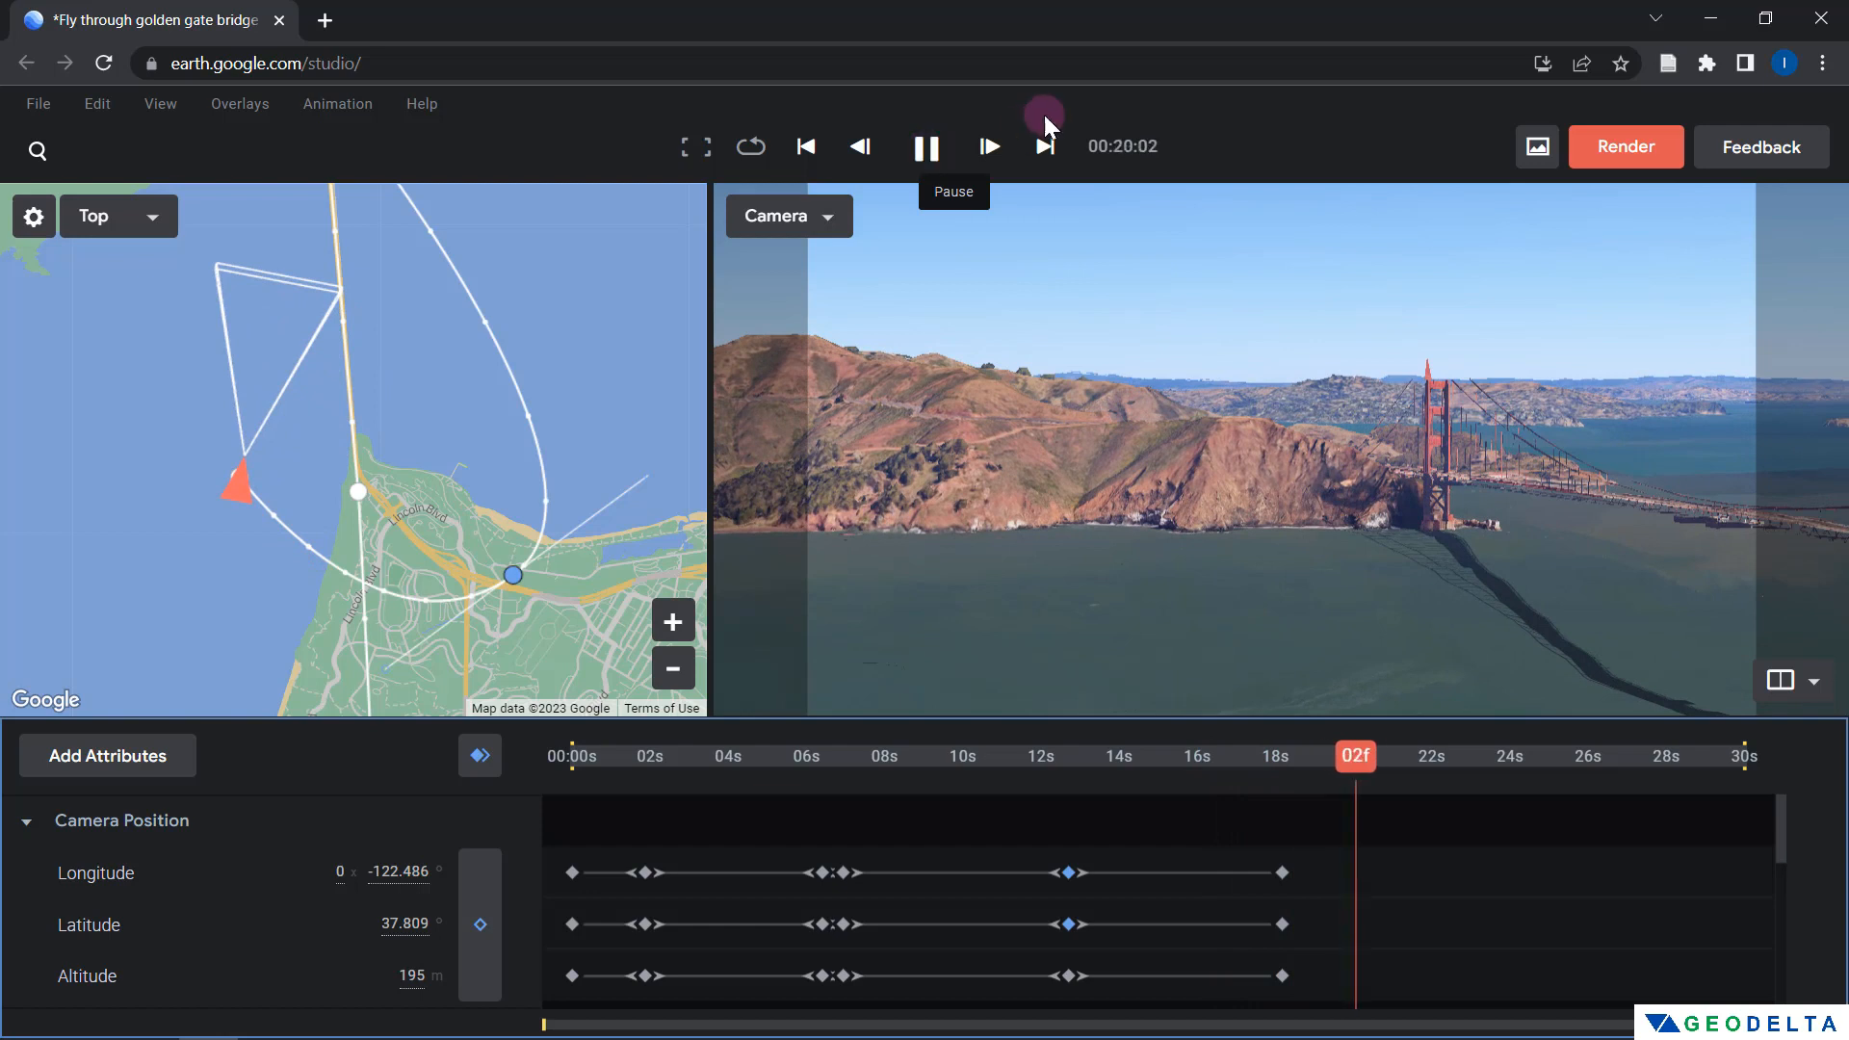
{"action": "left_click_drag", "start_coordinate": [1297, 759], "coordinate": [1281, 825]}
Go to 30:00, pull back to a 1011 m high aerial view over the Marin hills toward San Francisco, and add a camera keyframe
{"action": "left_click_drag", "start_coordinate": [1445, 761], "coordinate": [1711, 759]}
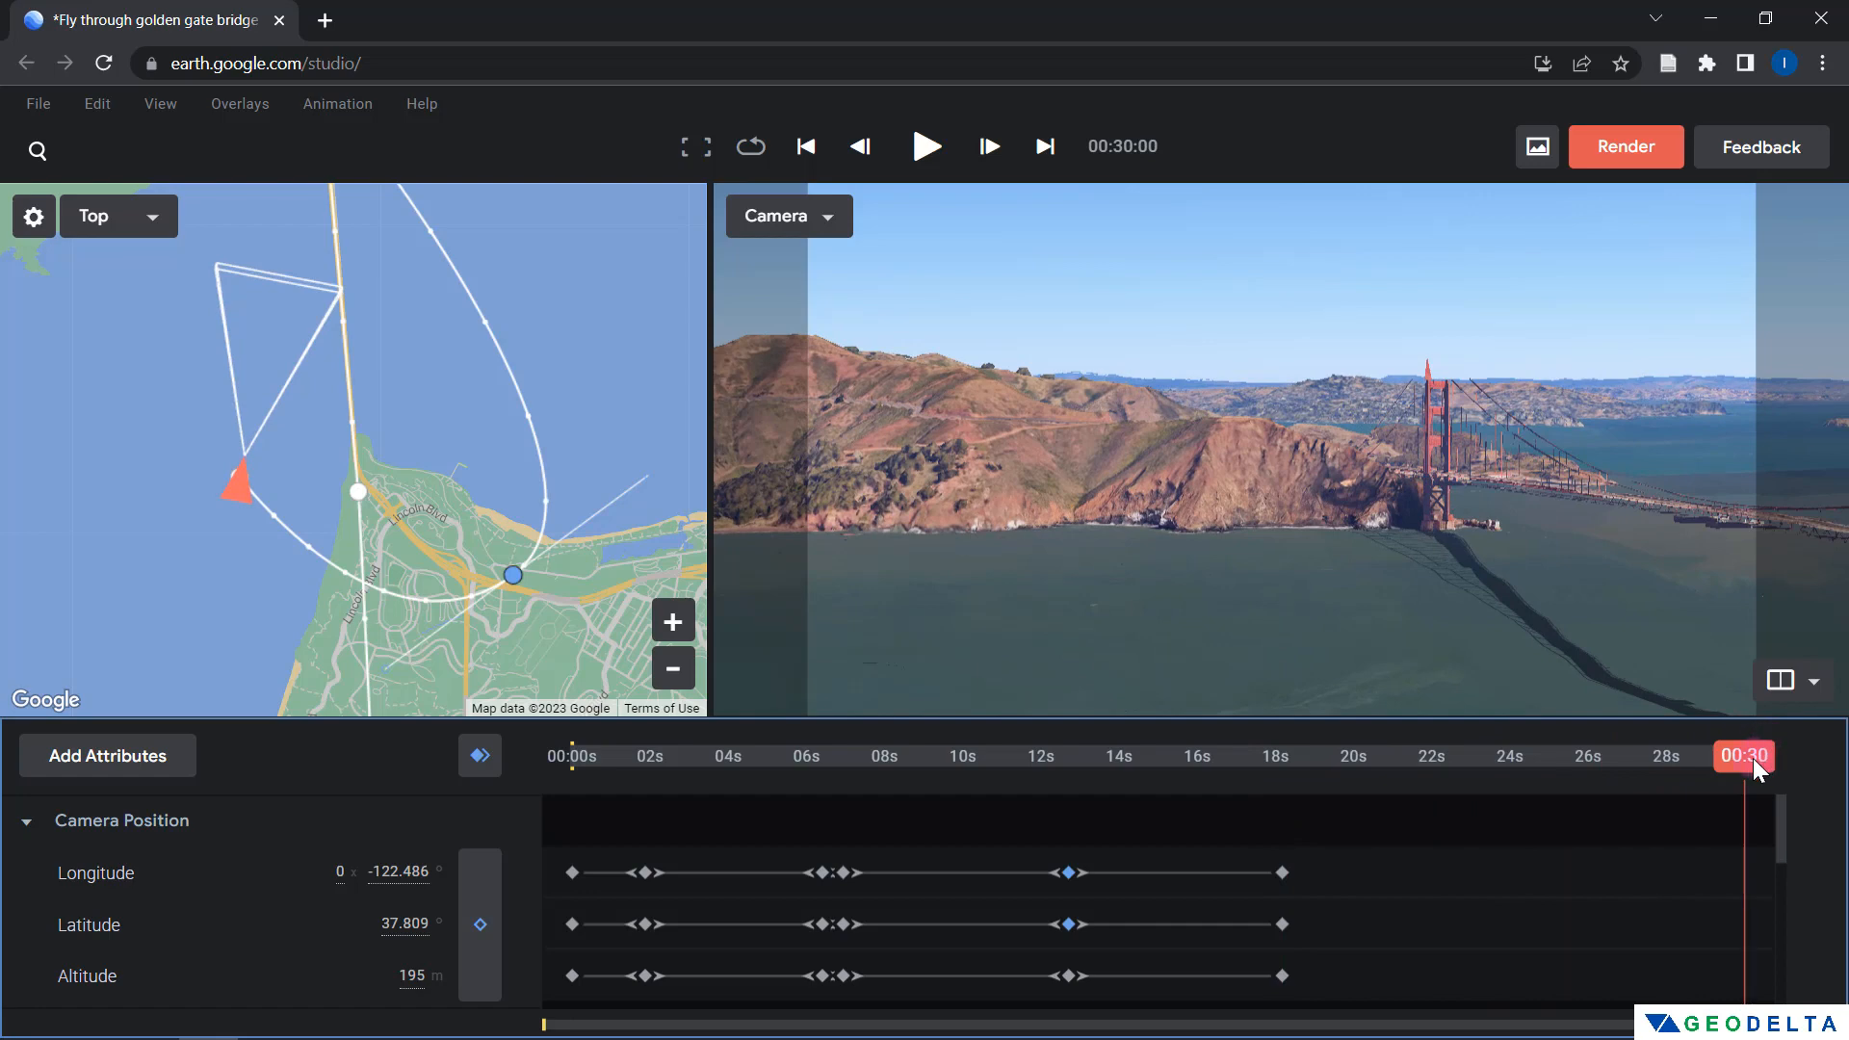
{"action": "mouse_move", "coordinate": [1465, 595]}
{"action": "left_mouse_down"}
{"action": "mouse_move", "coordinate": [1457, 607]}
{"action": "mouse_move", "coordinate": [1745, 600]}
{"action": "mouse_move", "coordinate": [1604, 613]}
{"action": "mouse_move", "coordinate": [1685, 599]}
{"action": "mouse_move", "coordinate": [1517, 522]}
{"action": "mouse_move", "coordinate": [1560, 518]}
{"action": "left_mouse_up"}
{"action": "scroll", "coordinate": [1552, 535], "scroll_direction": "down", "scroll_amount": 5}
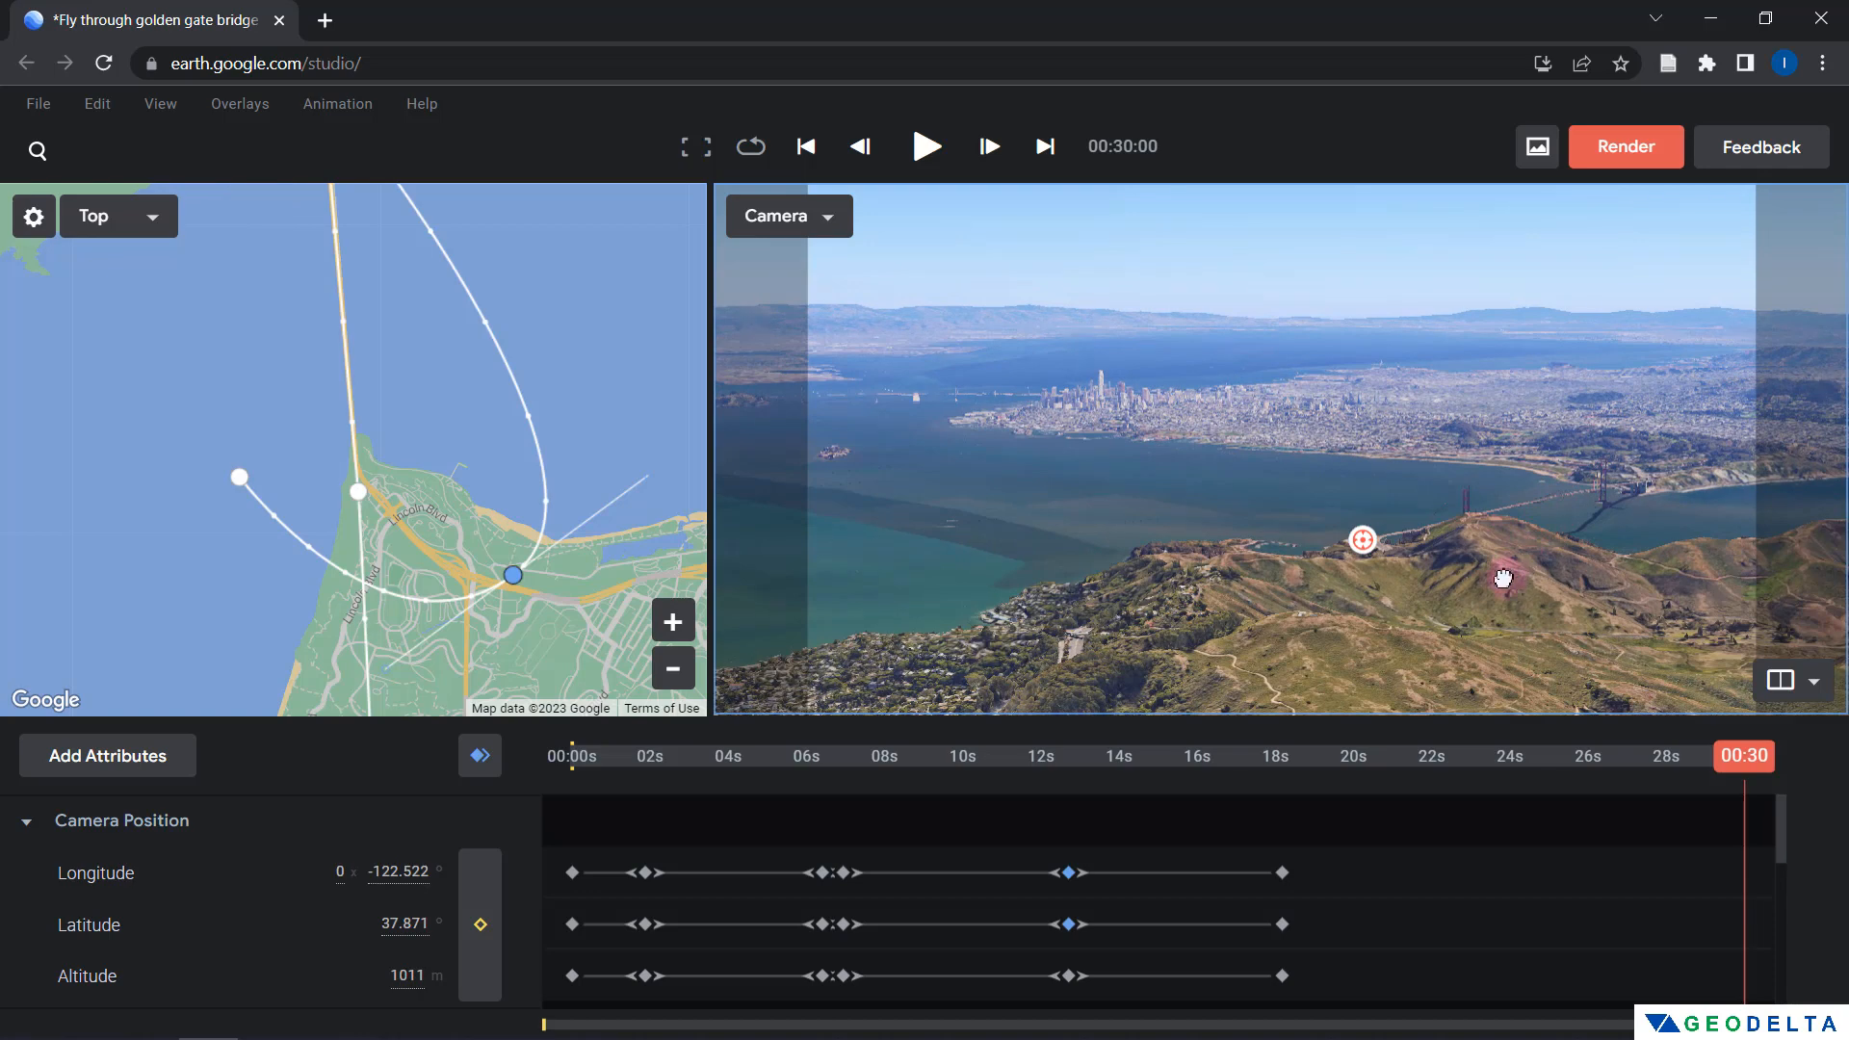
{"action": "left_click_drag", "start_coordinate": [1504, 578], "coordinate": [1455, 555]}
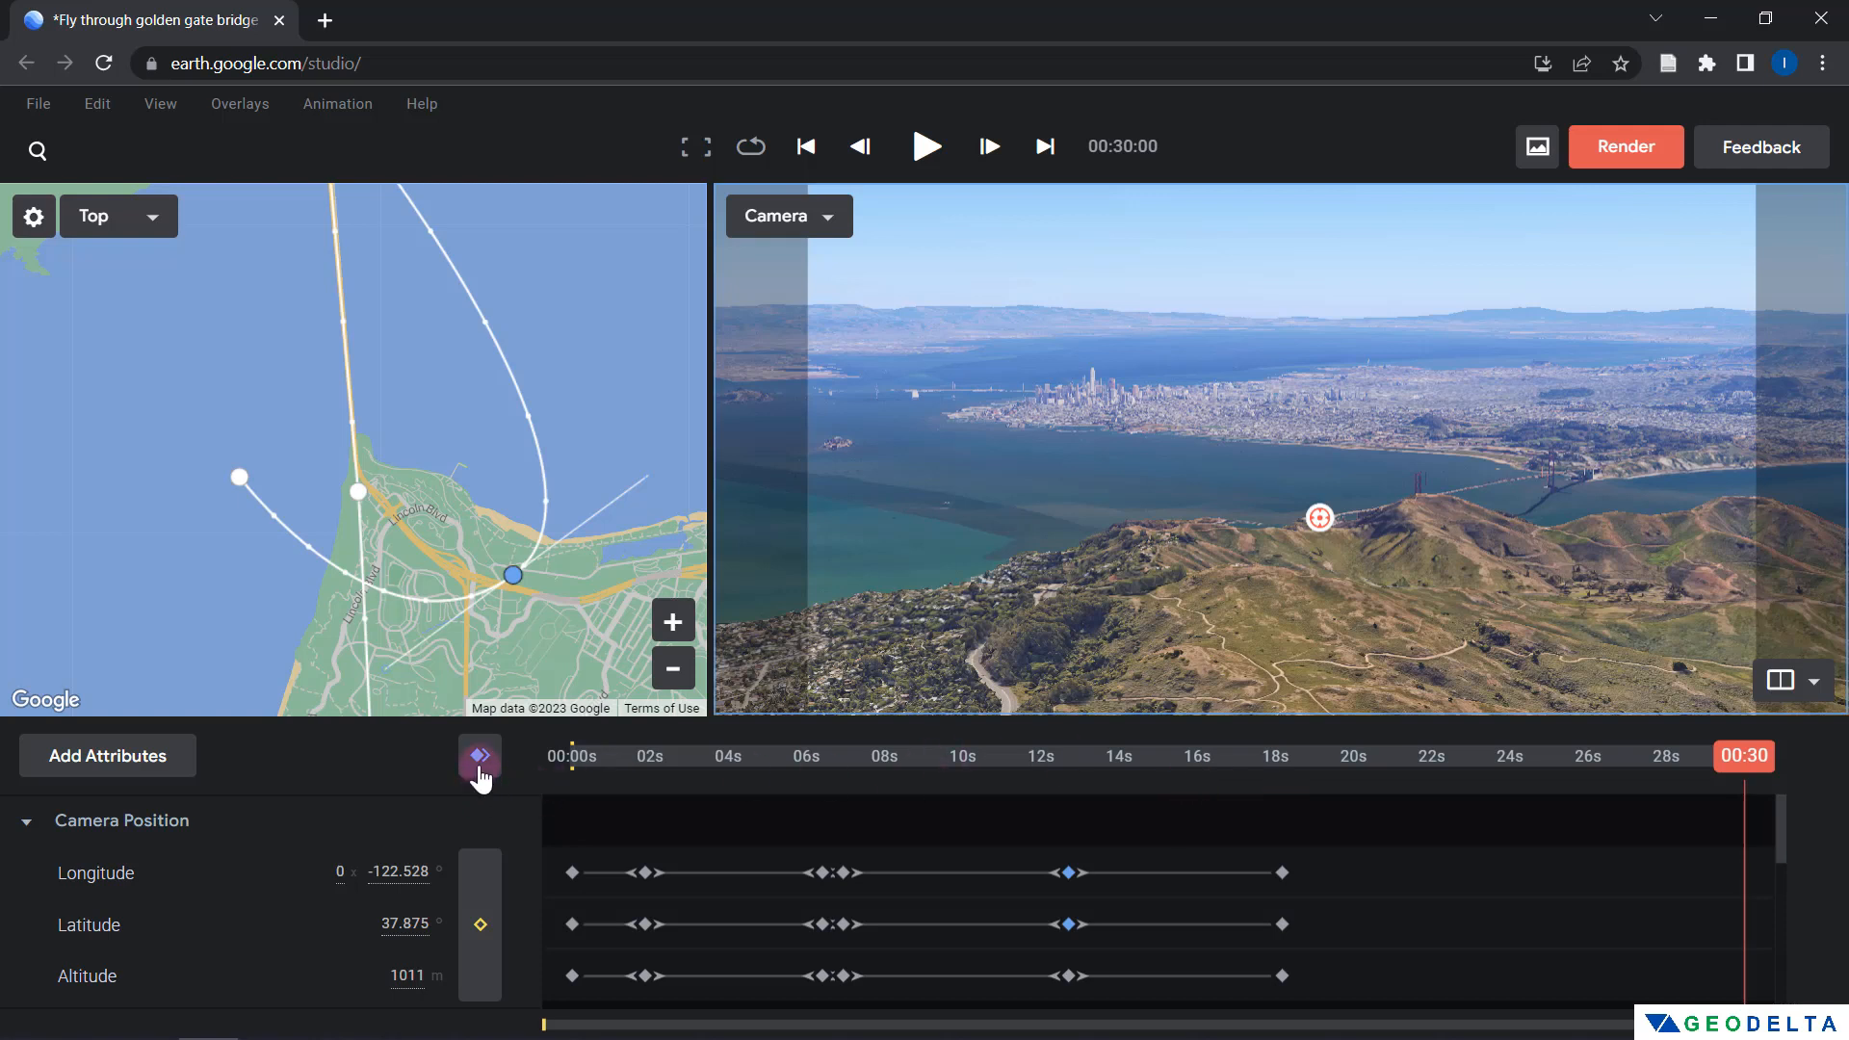
{"action": "scroll", "coordinate": [401, 876], "scroll_direction": "down", "scroll_amount": 4}
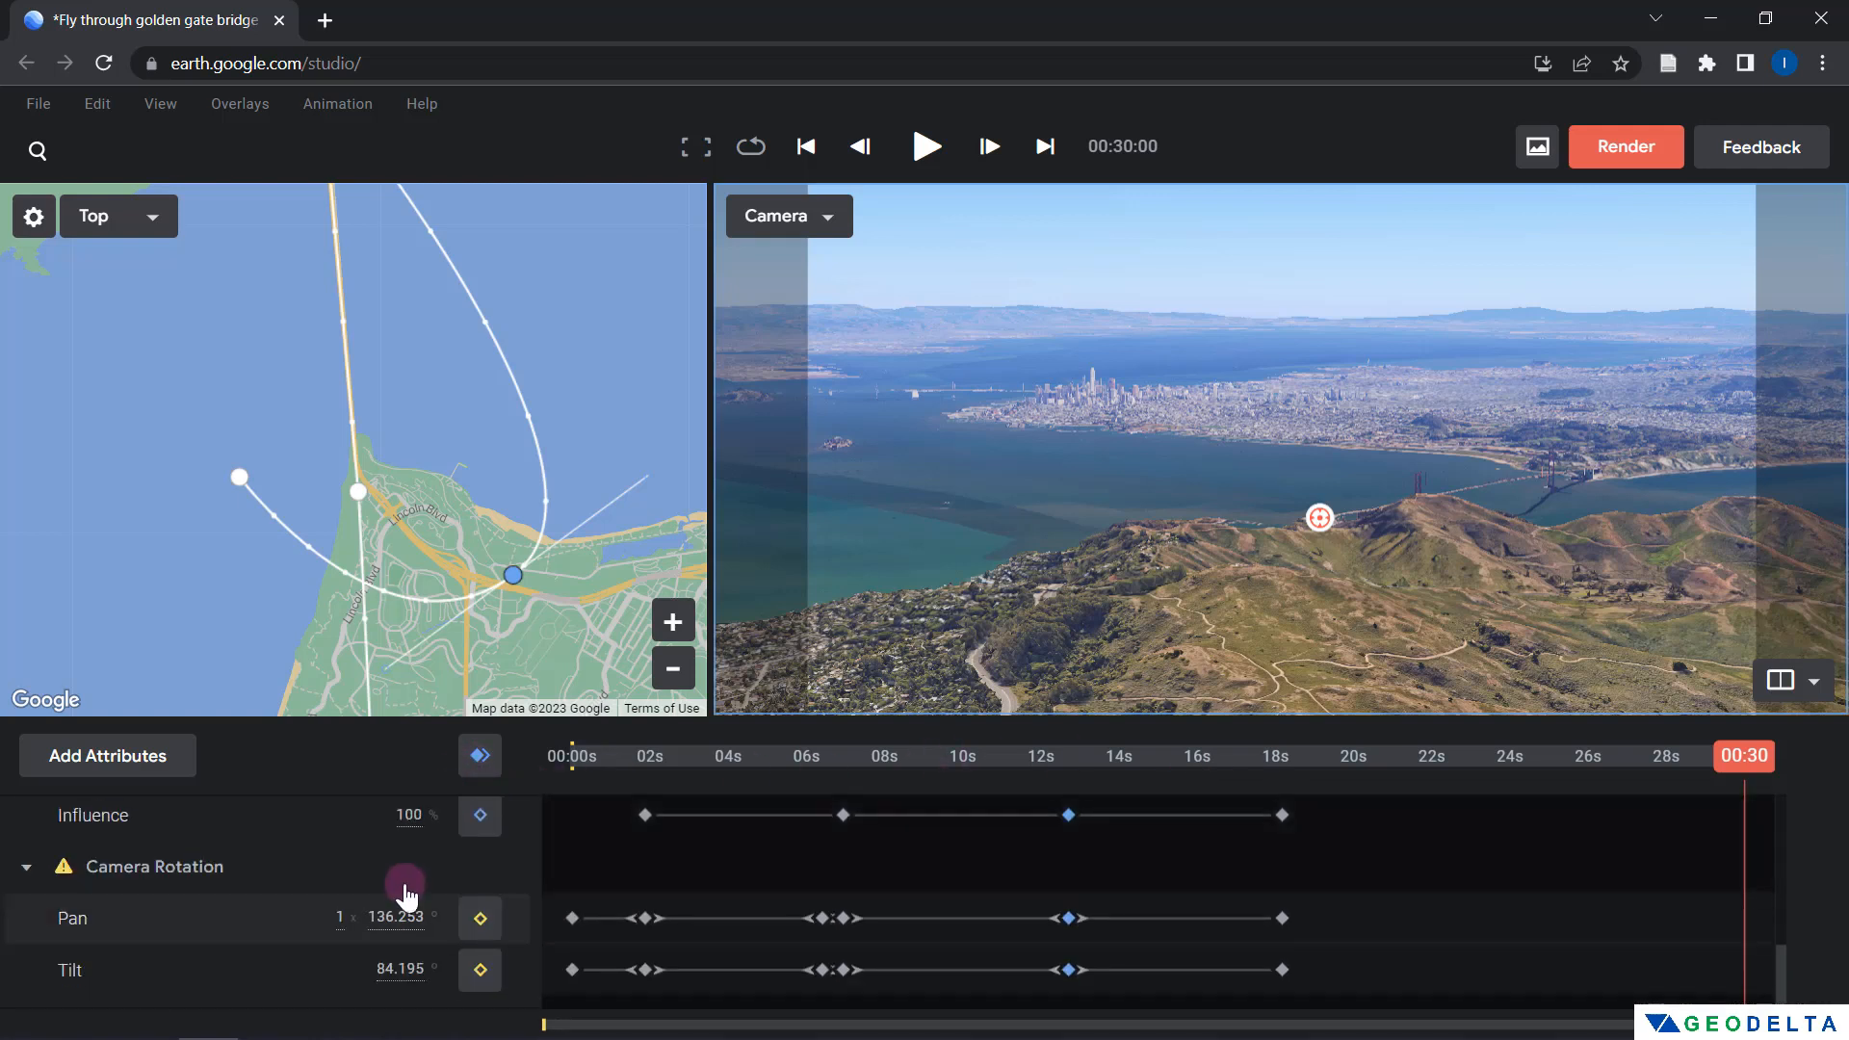
{"action": "scroll", "coordinate": [442, 836], "scroll_direction": "up", "scroll_amount": 4}
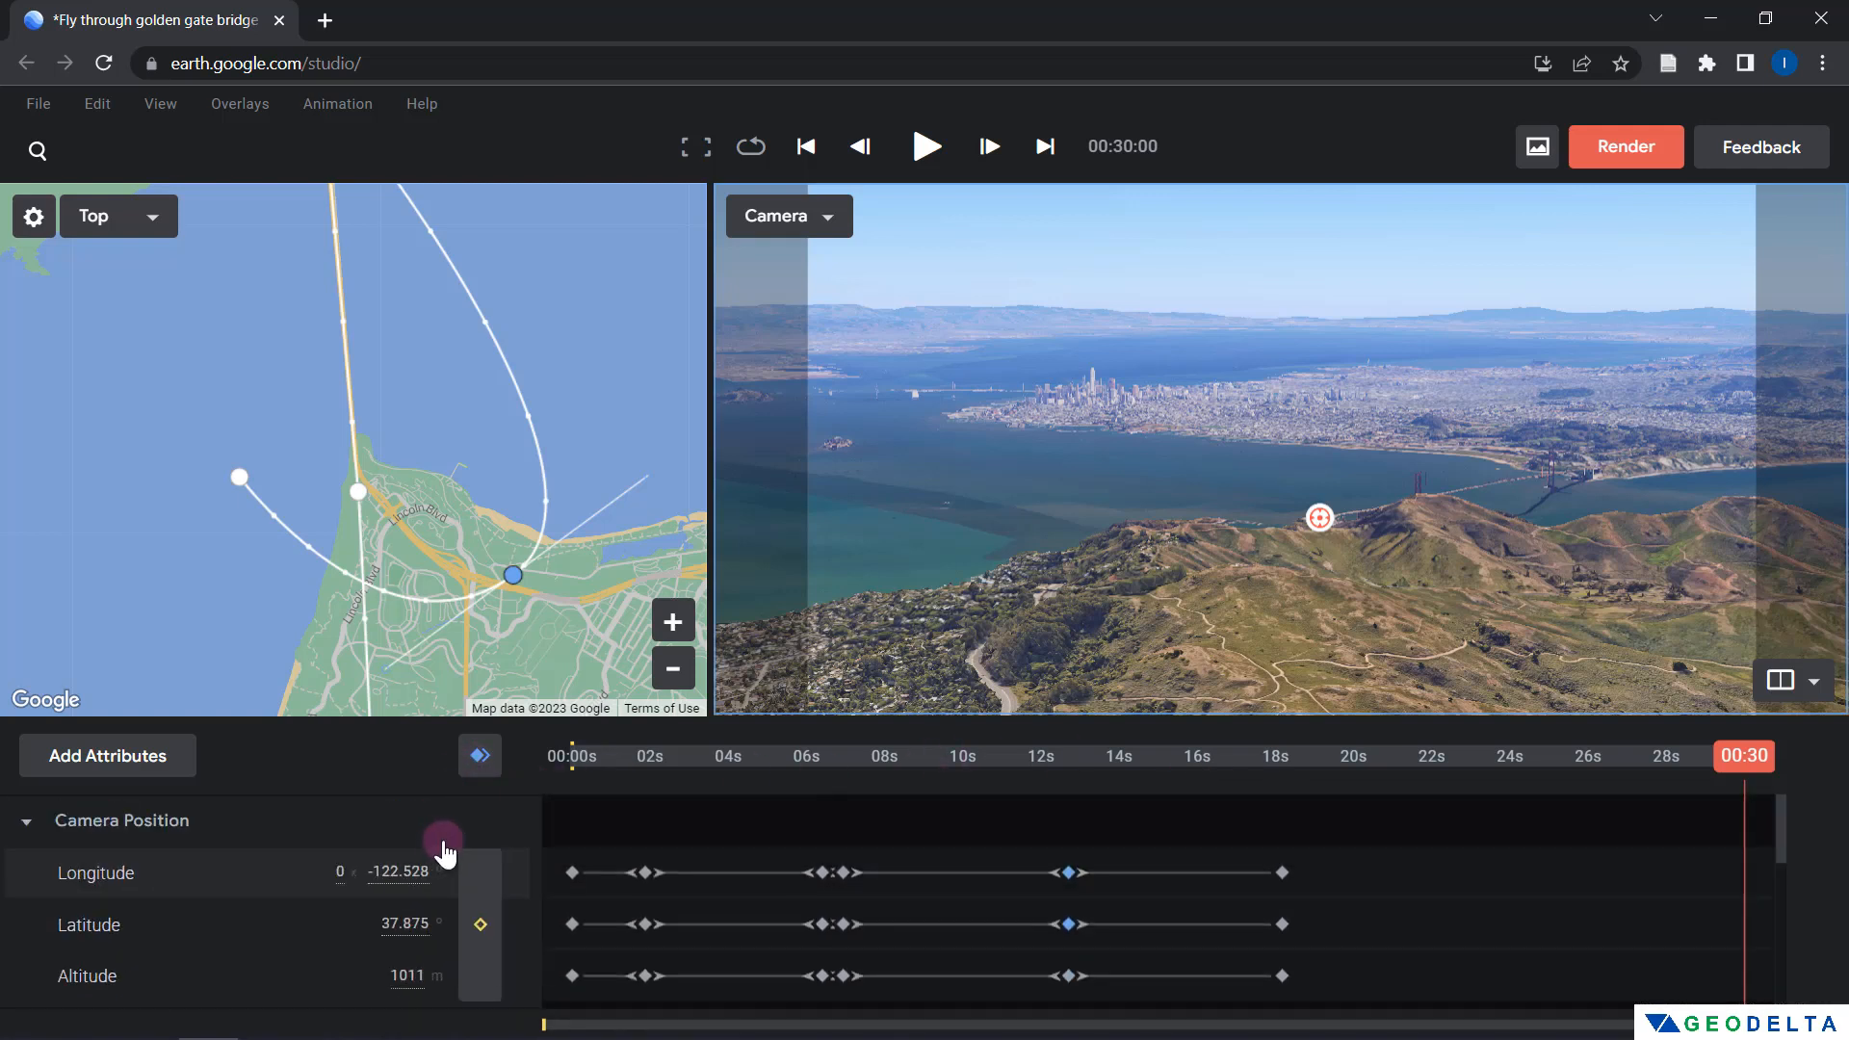
{"action": "left_click", "coordinate": [480, 757]}
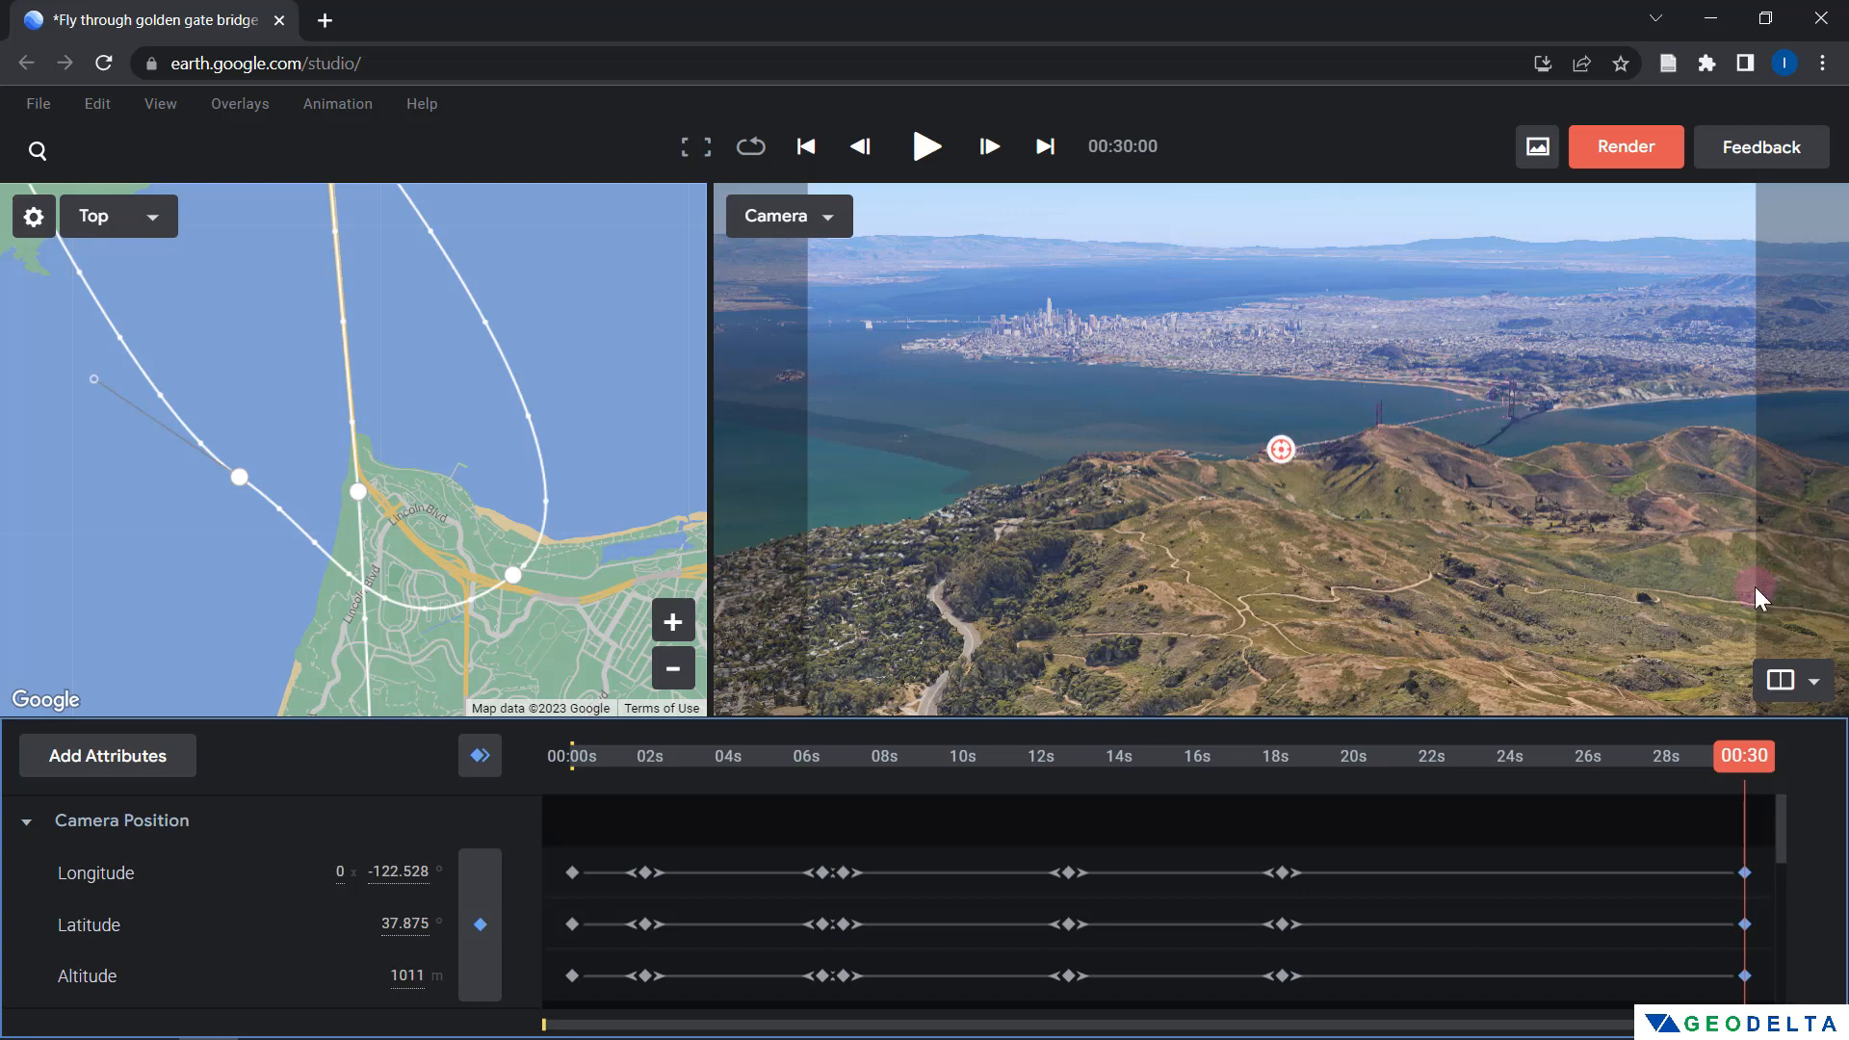
Set the camera target at the San Francisco end of the bridge and play the whole flight from the start
{"action": "right_click", "coordinate": [1512, 401]}
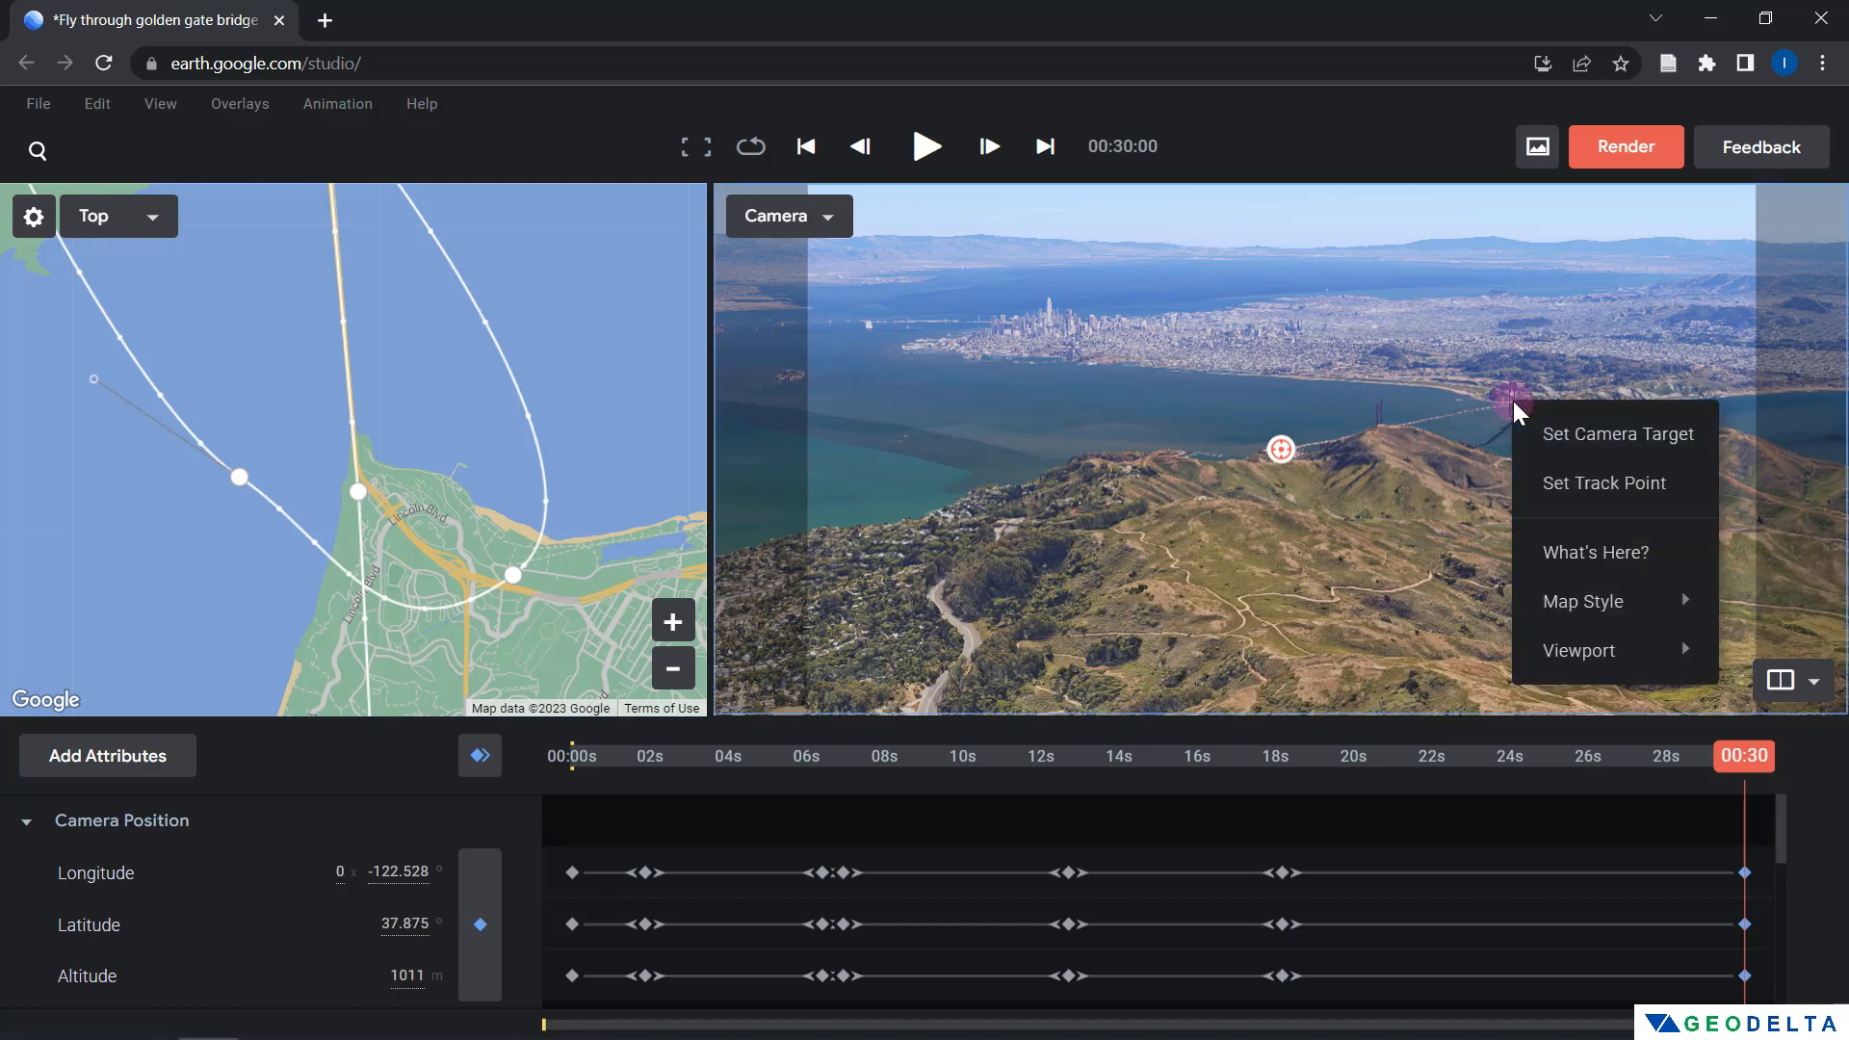
{"action": "left_click", "coordinate": [1562, 435]}
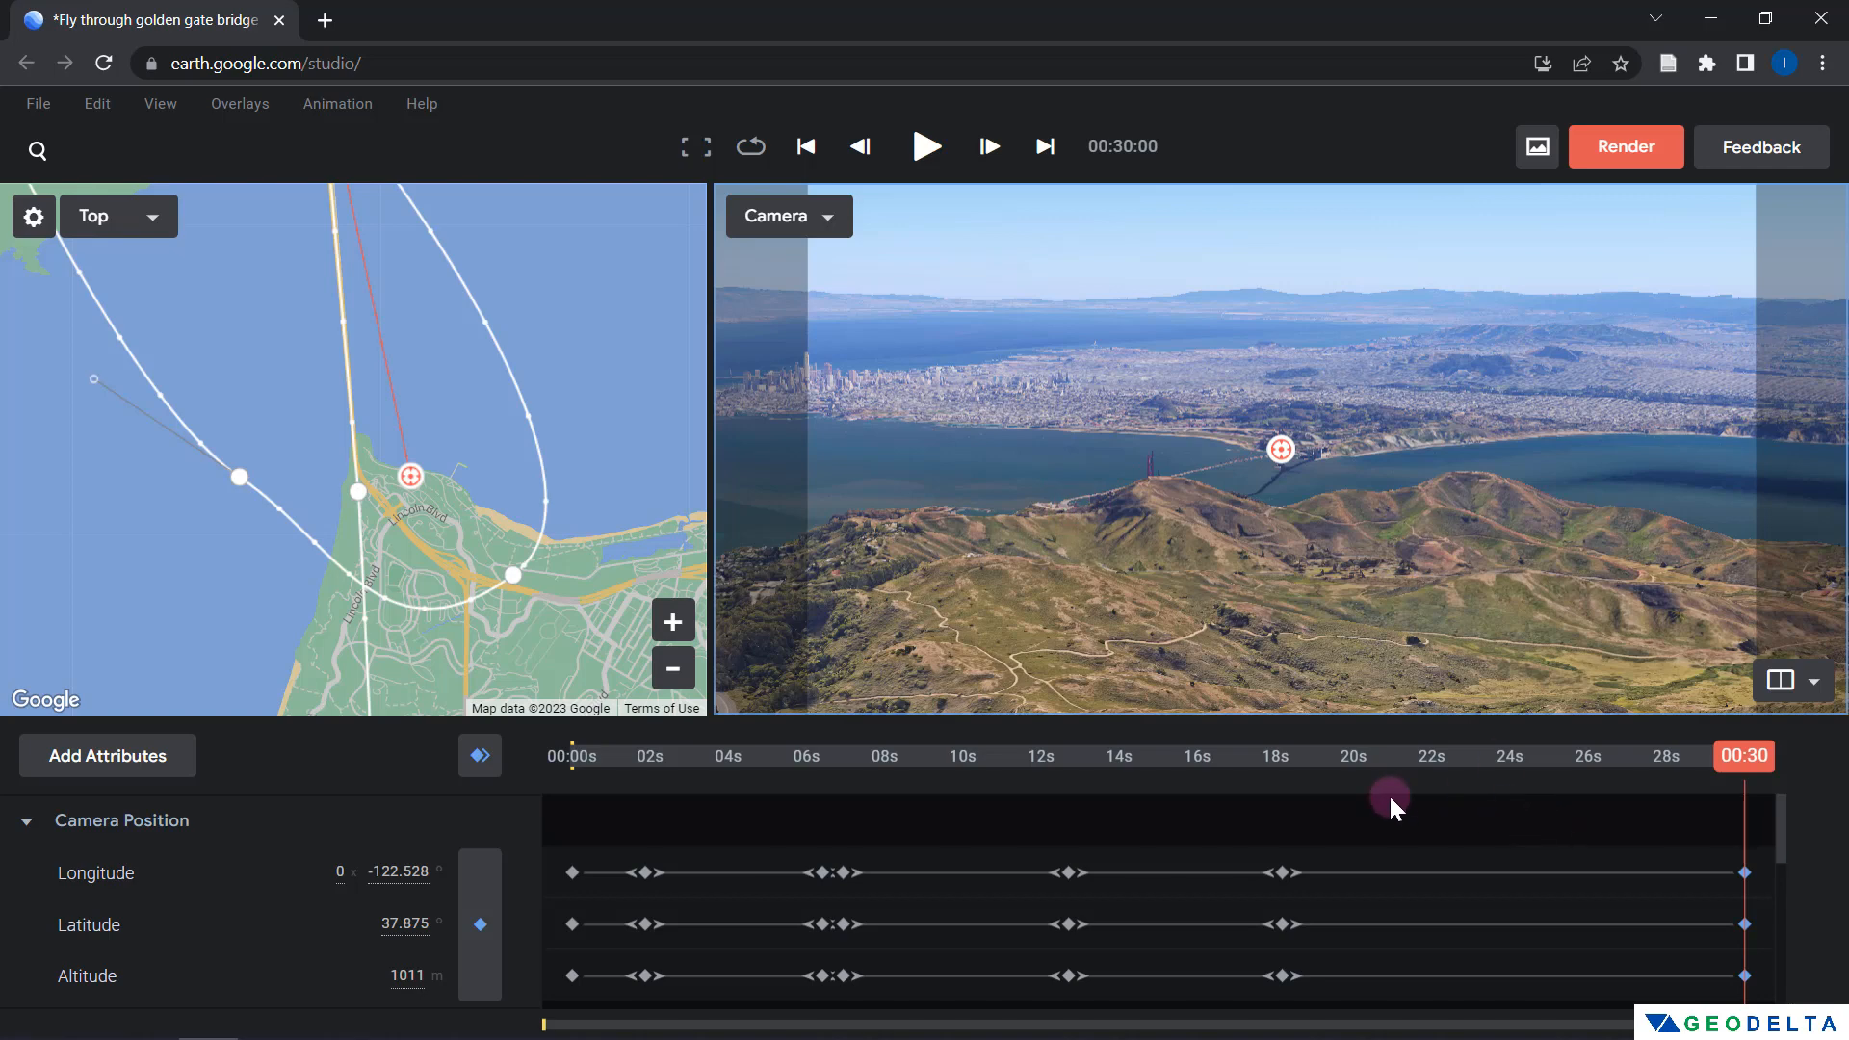
{"action": "left_click_drag", "start_coordinate": [1175, 743], "coordinate": [565, 725]}
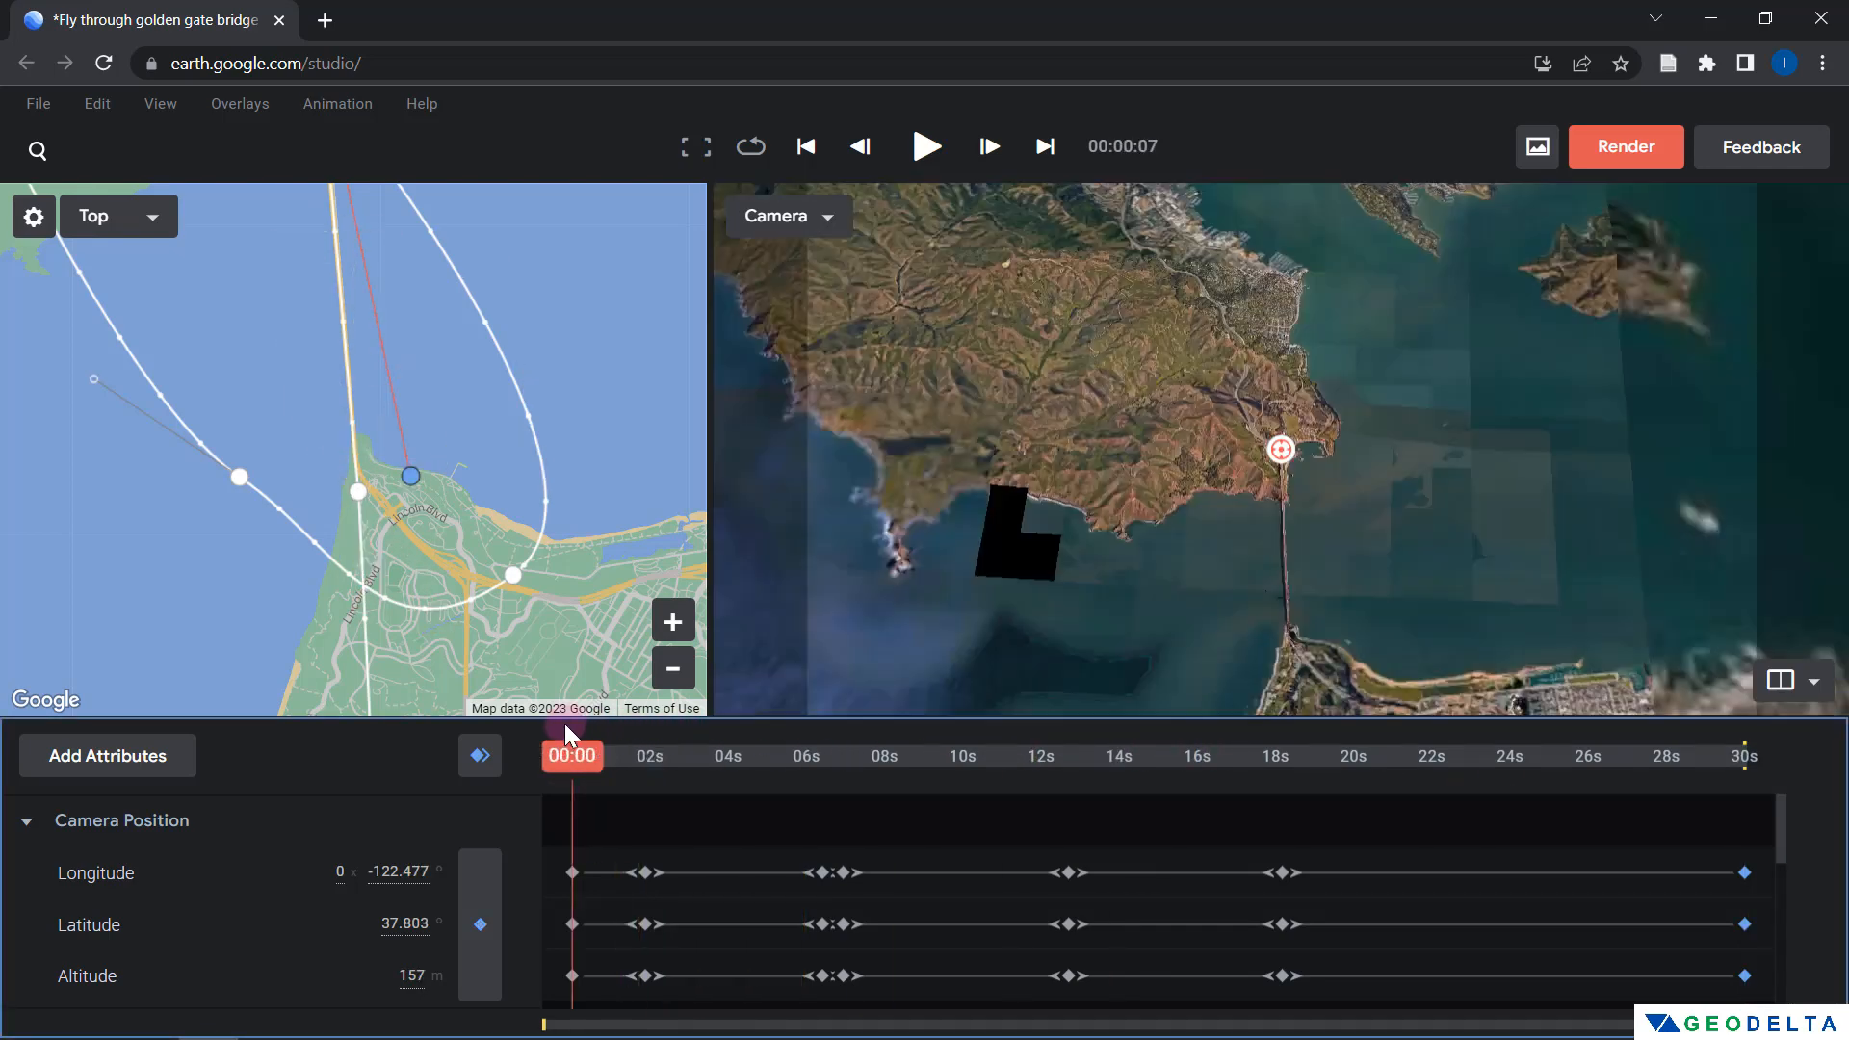
{"action": "left_click", "coordinate": [923, 150]}
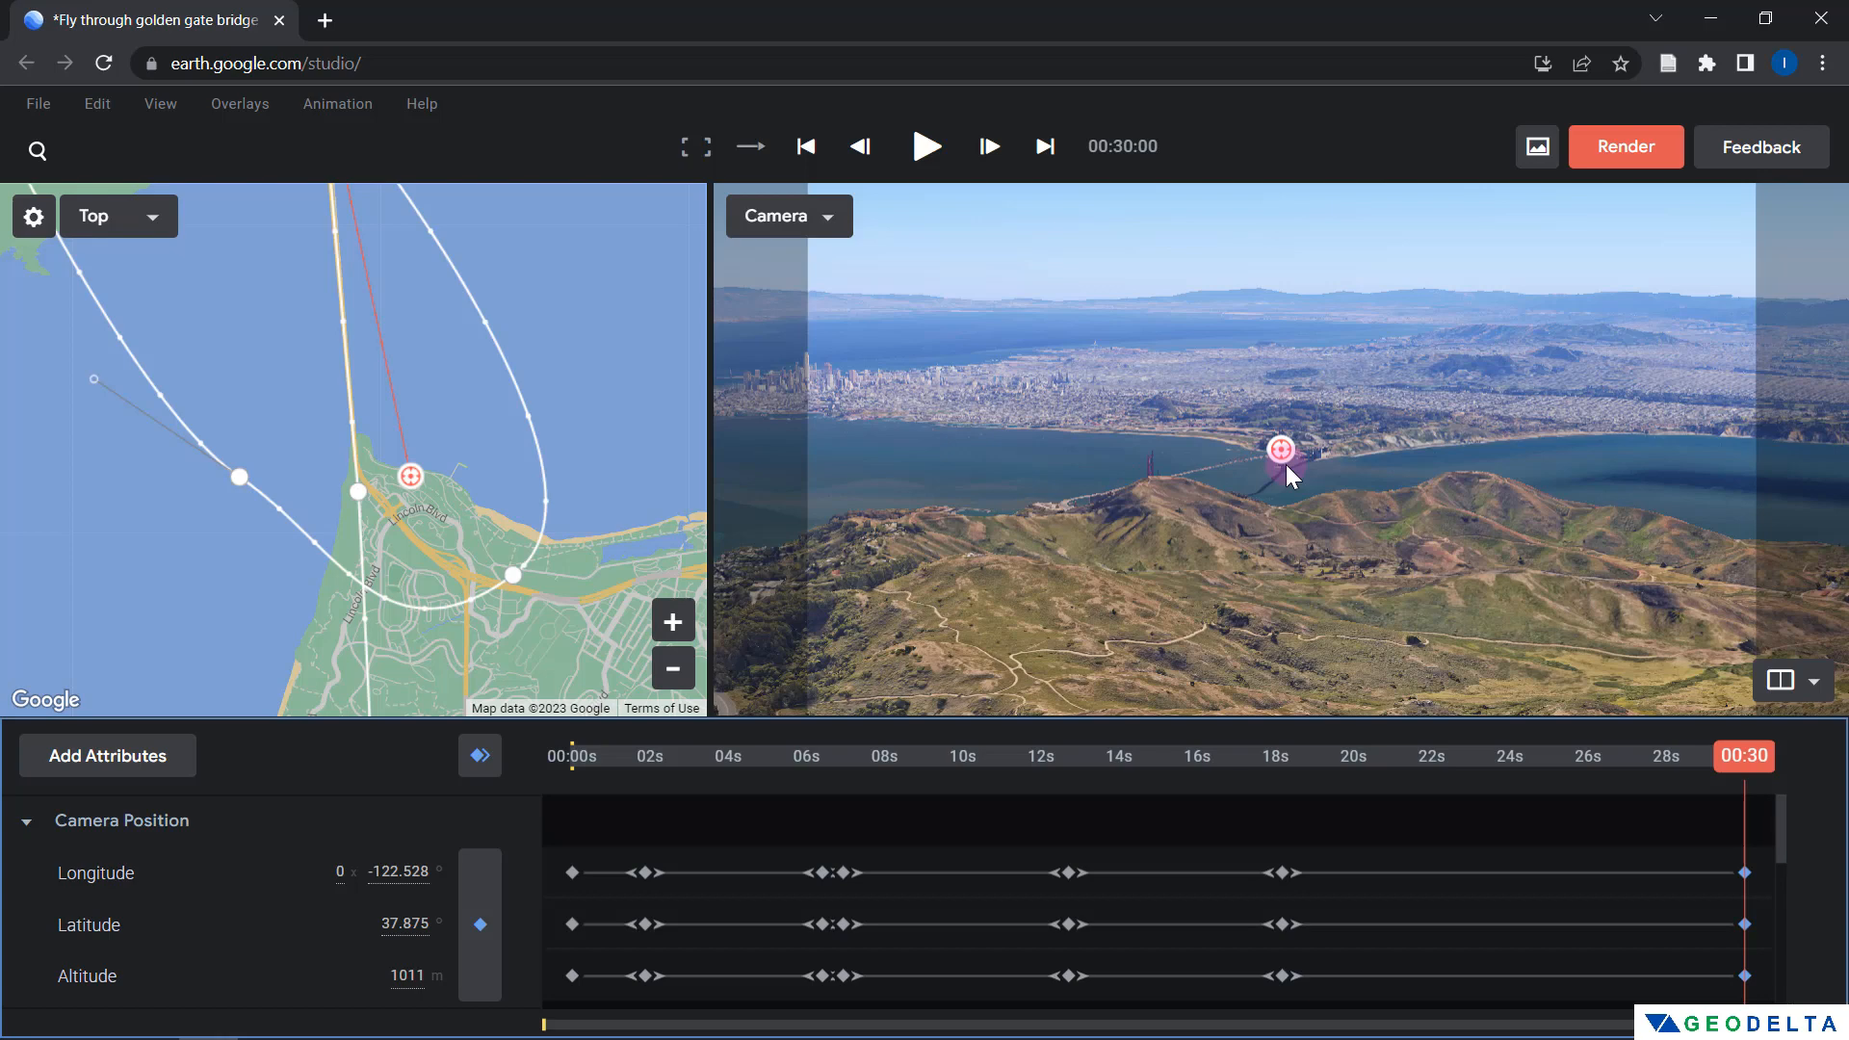
{"action": "left_click_drag", "start_coordinate": [544, 282], "coordinate": [564, 450]}
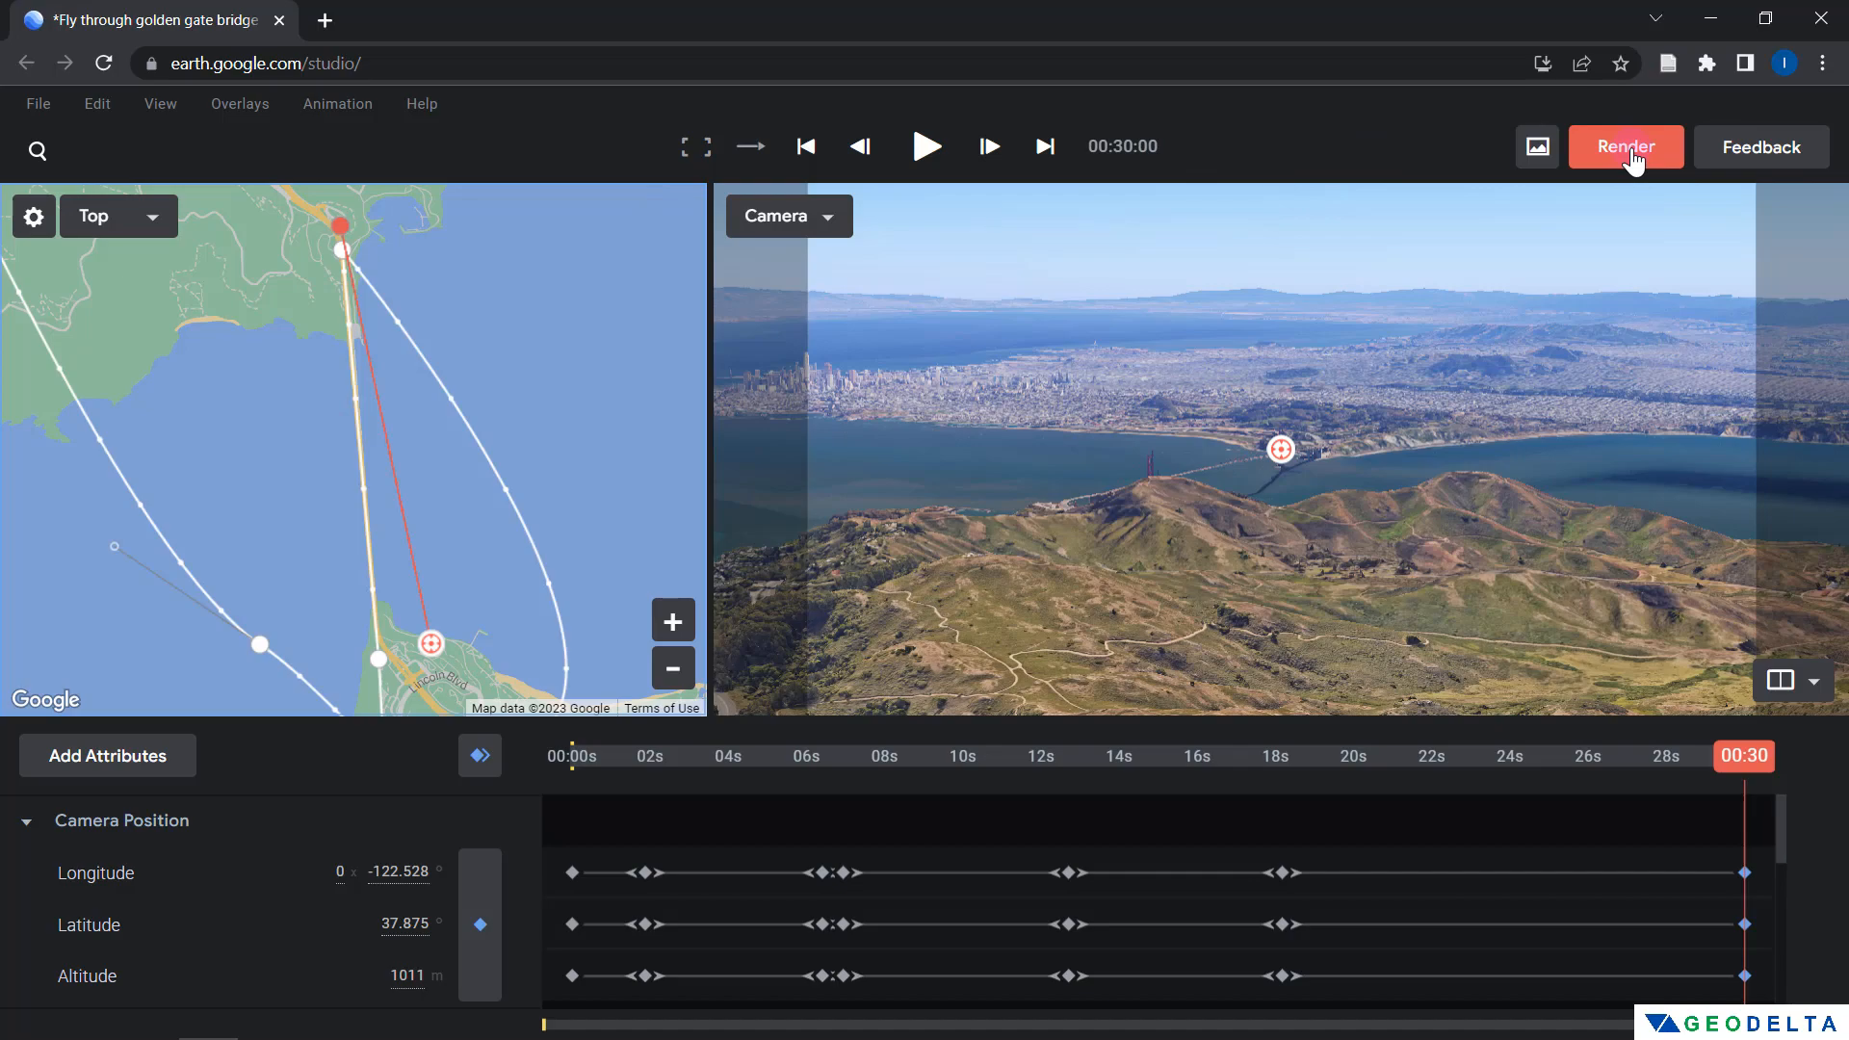
Open the render settings for the flight and skip through the video preview at different points
{"action": "left_click", "coordinate": [1632, 154]}
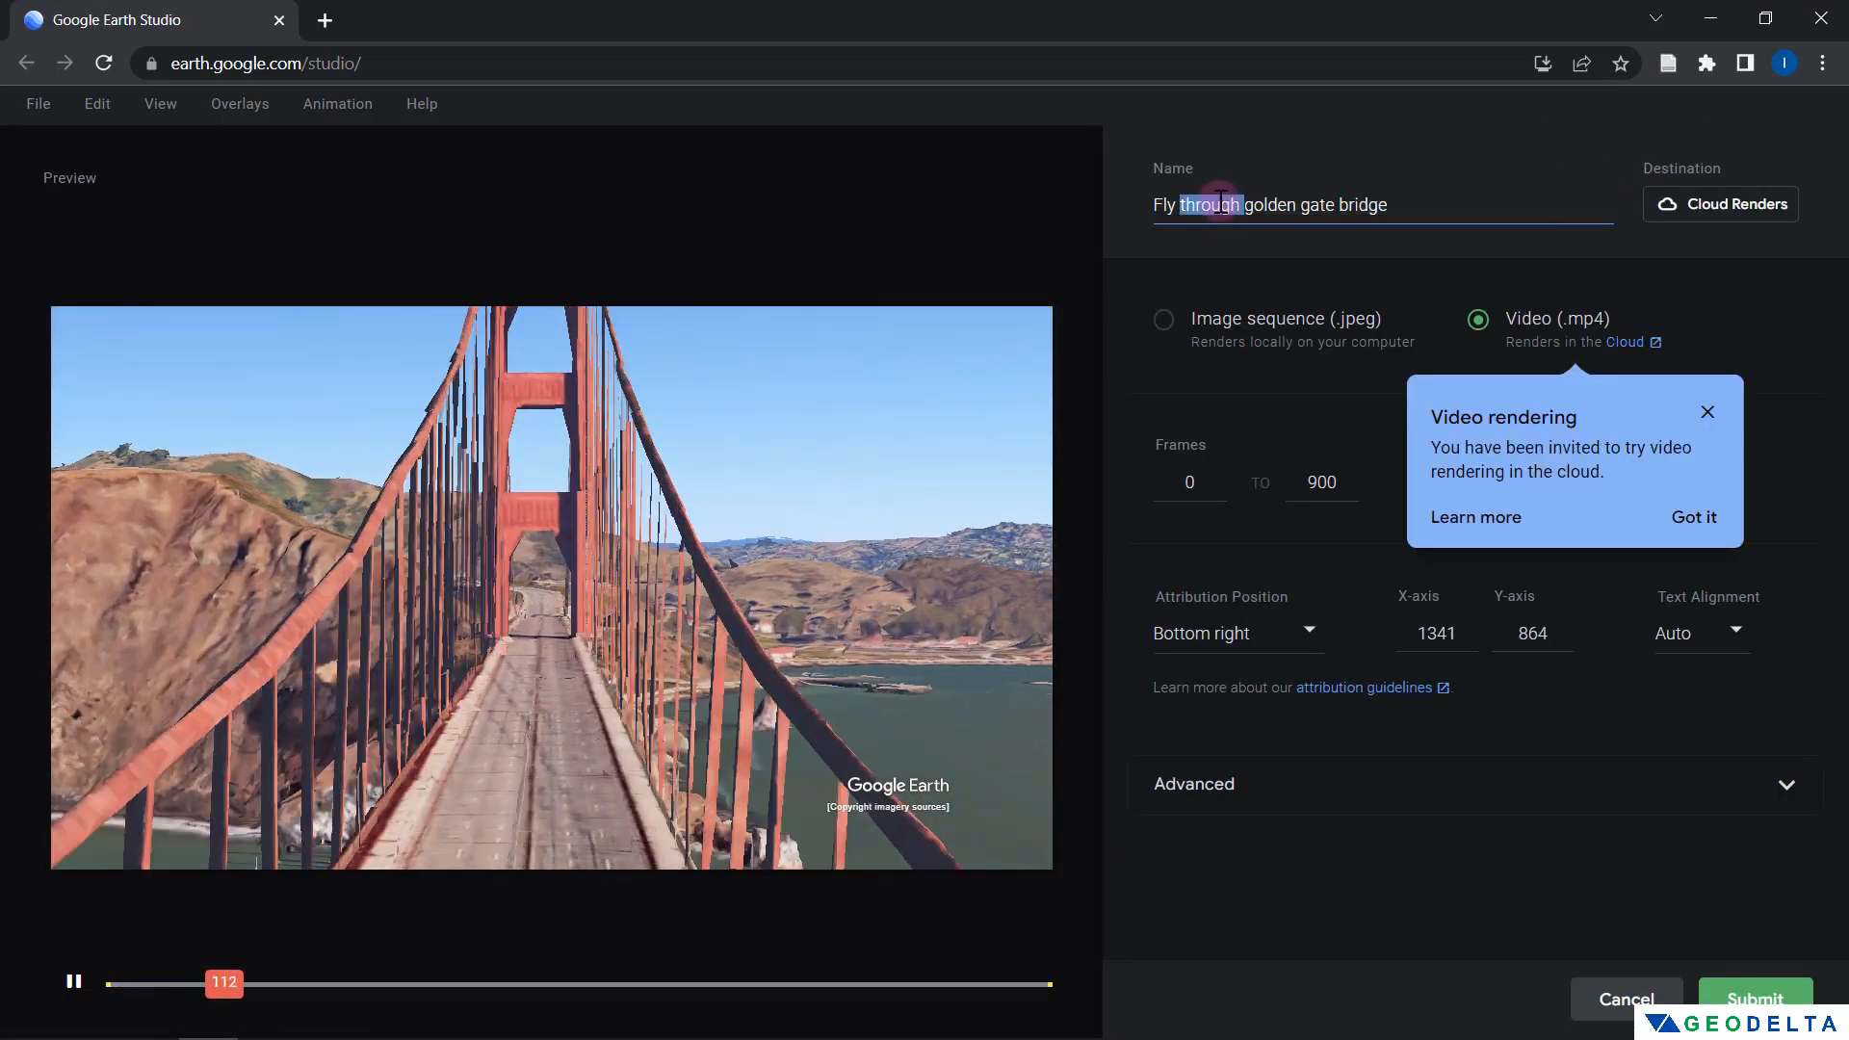
{"action": "triple_click", "coordinate": [1220, 204]}
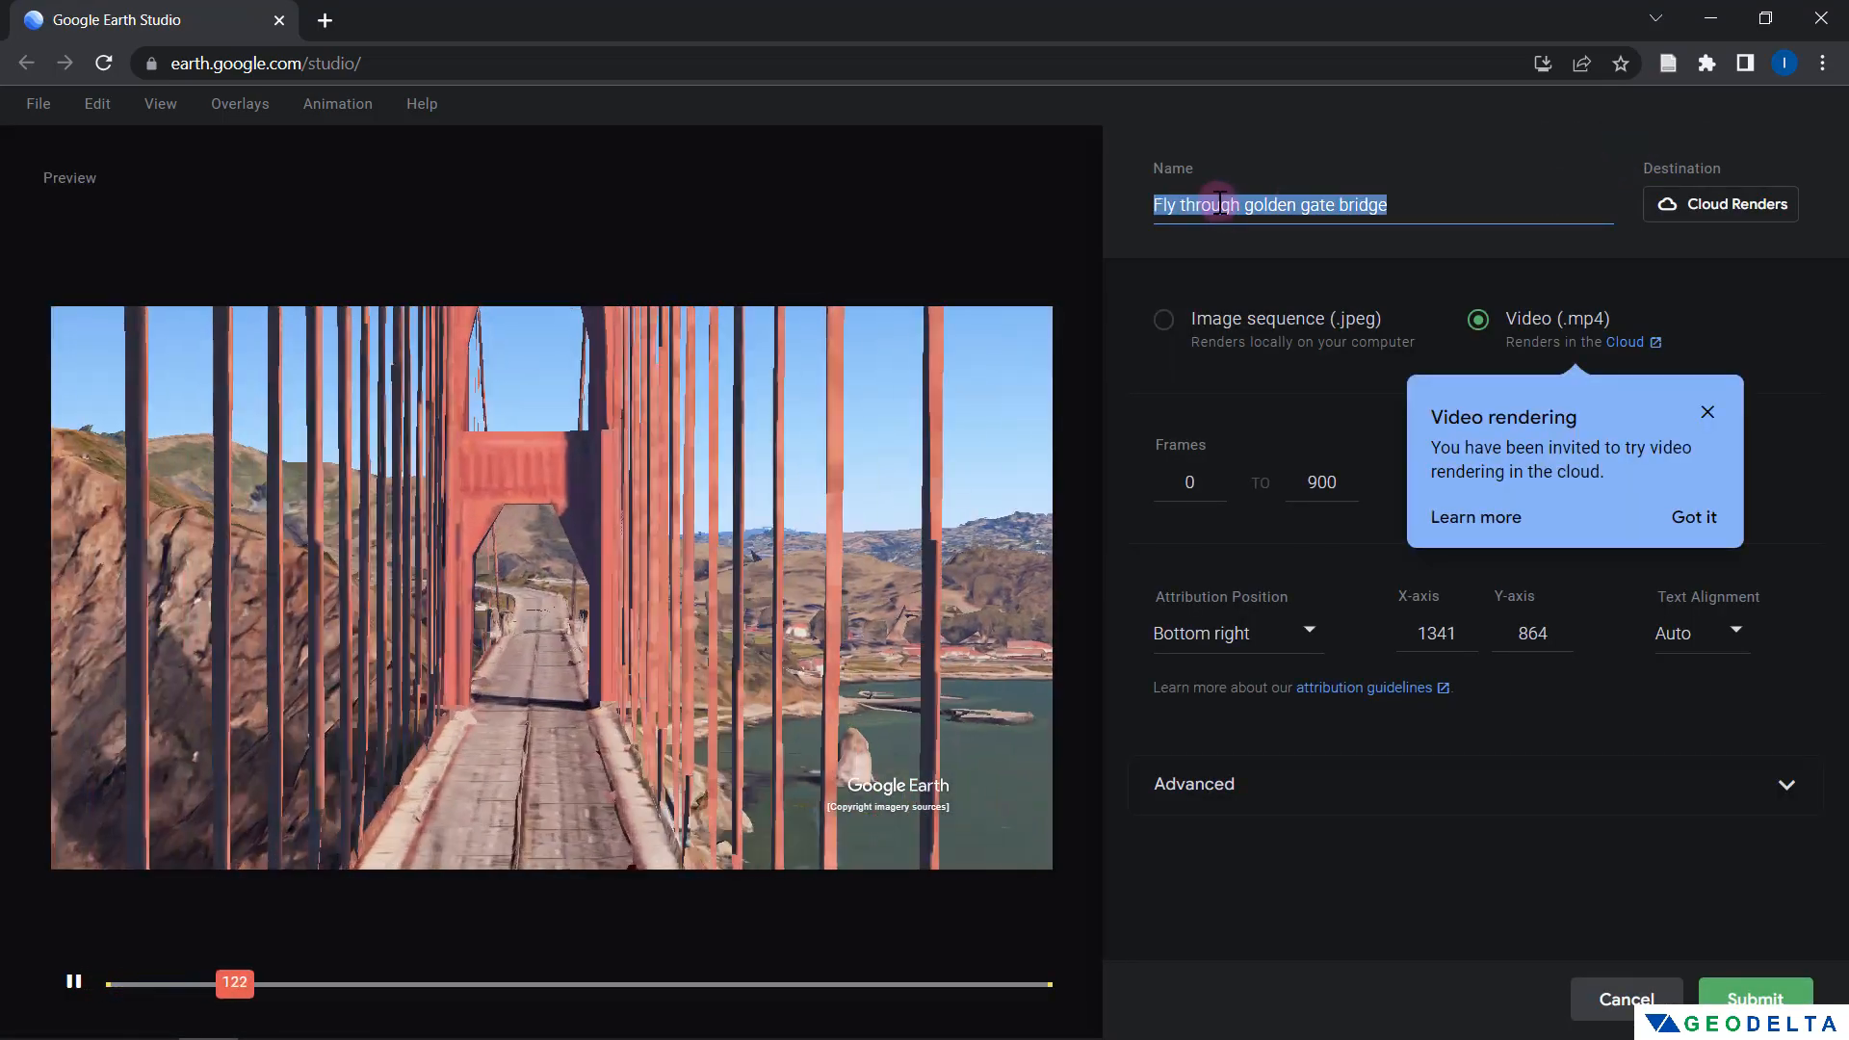
{"action": "left_click", "coordinate": [305, 999]}
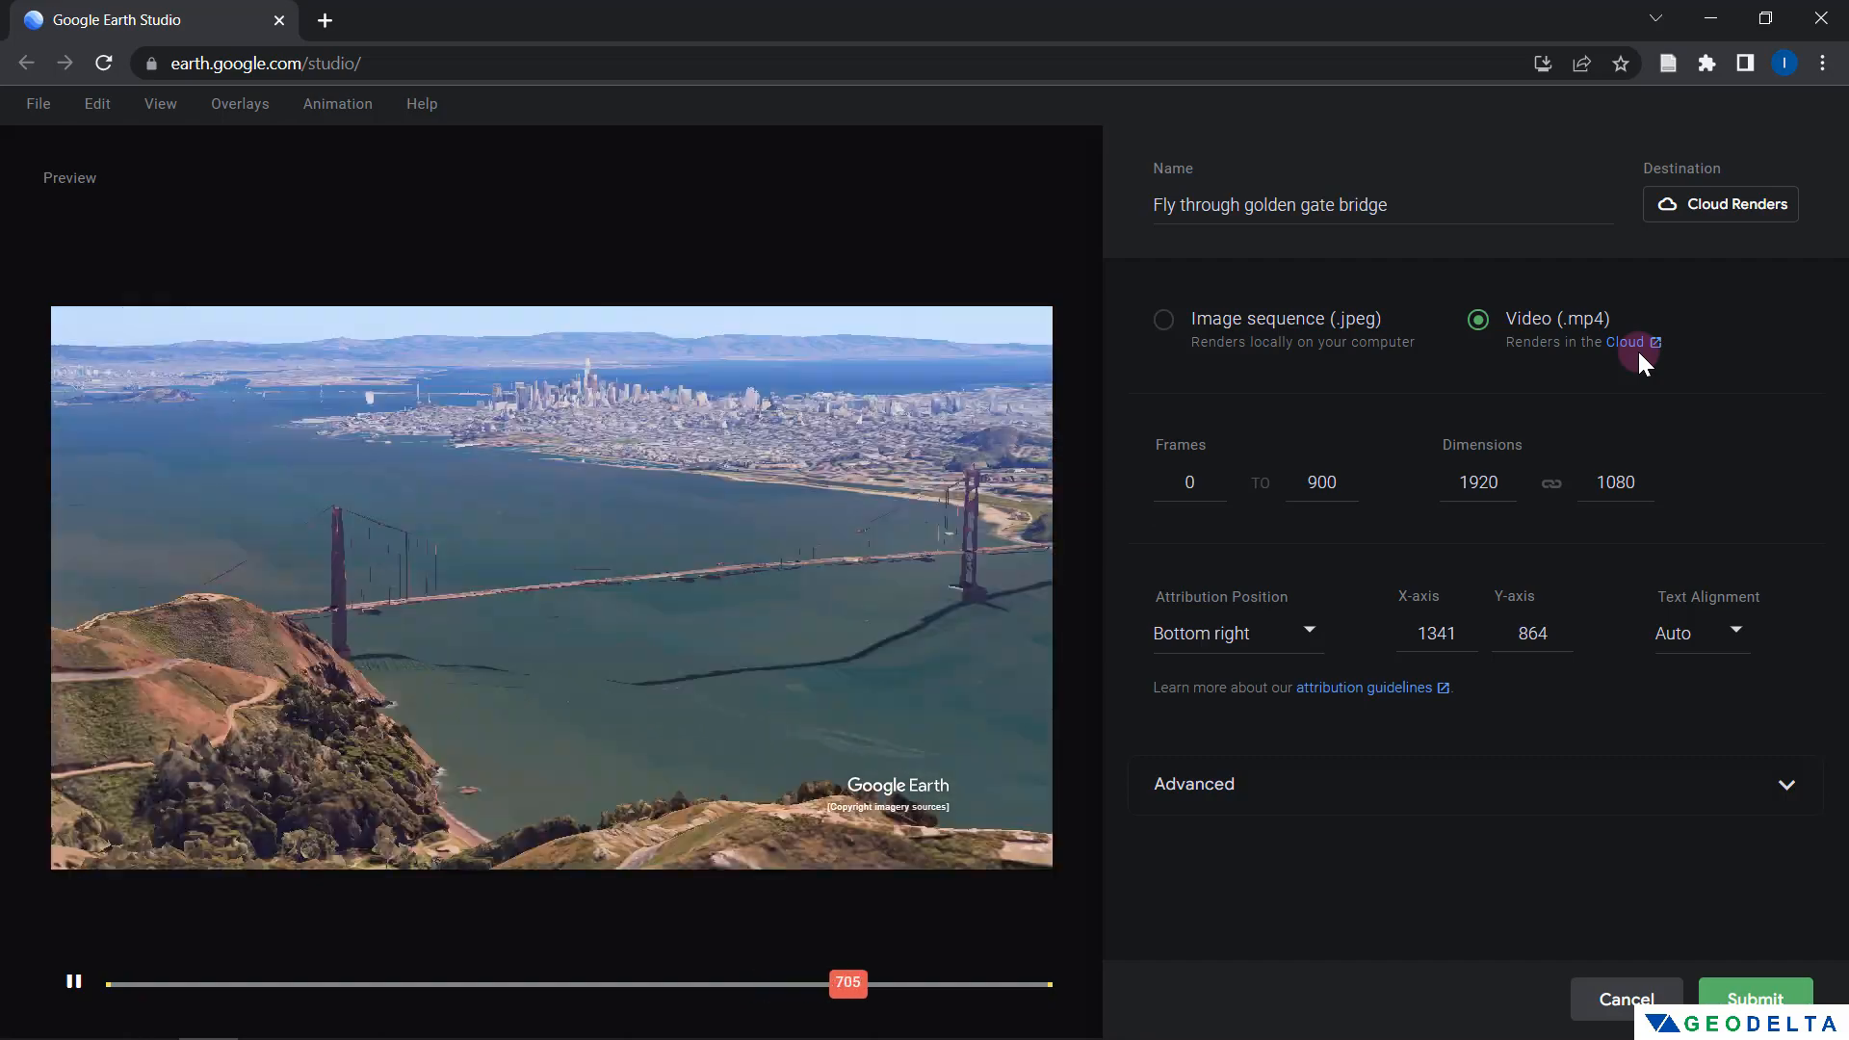
{"action": "left_click", "coordinate": [730, 989]}
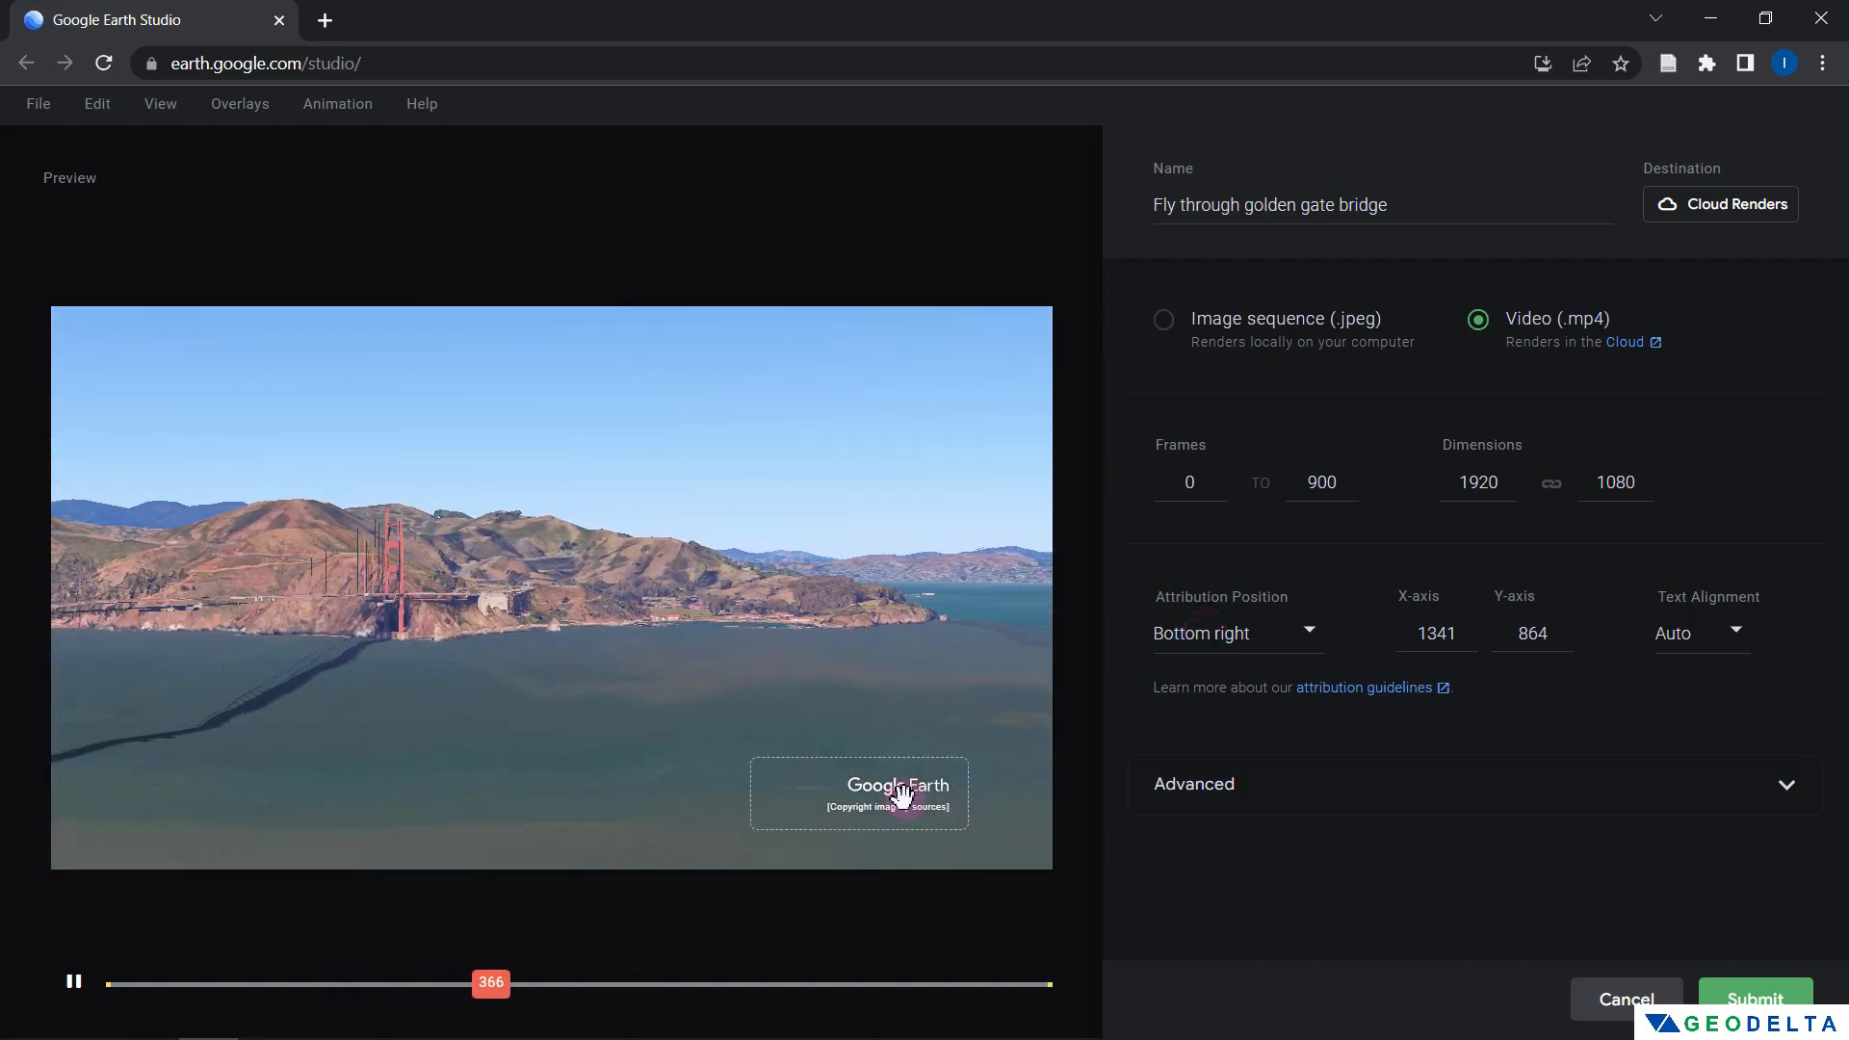
Try the Top center attribution position, and place the attribution near the video frame's lower-right corner at X 1458, Y 923
{"action": "left_click_drag", "start_coordinate": [938, 784], "coordinate": [982, 797]}
{"action": "left_click", "coordinate": [1215, 640]}
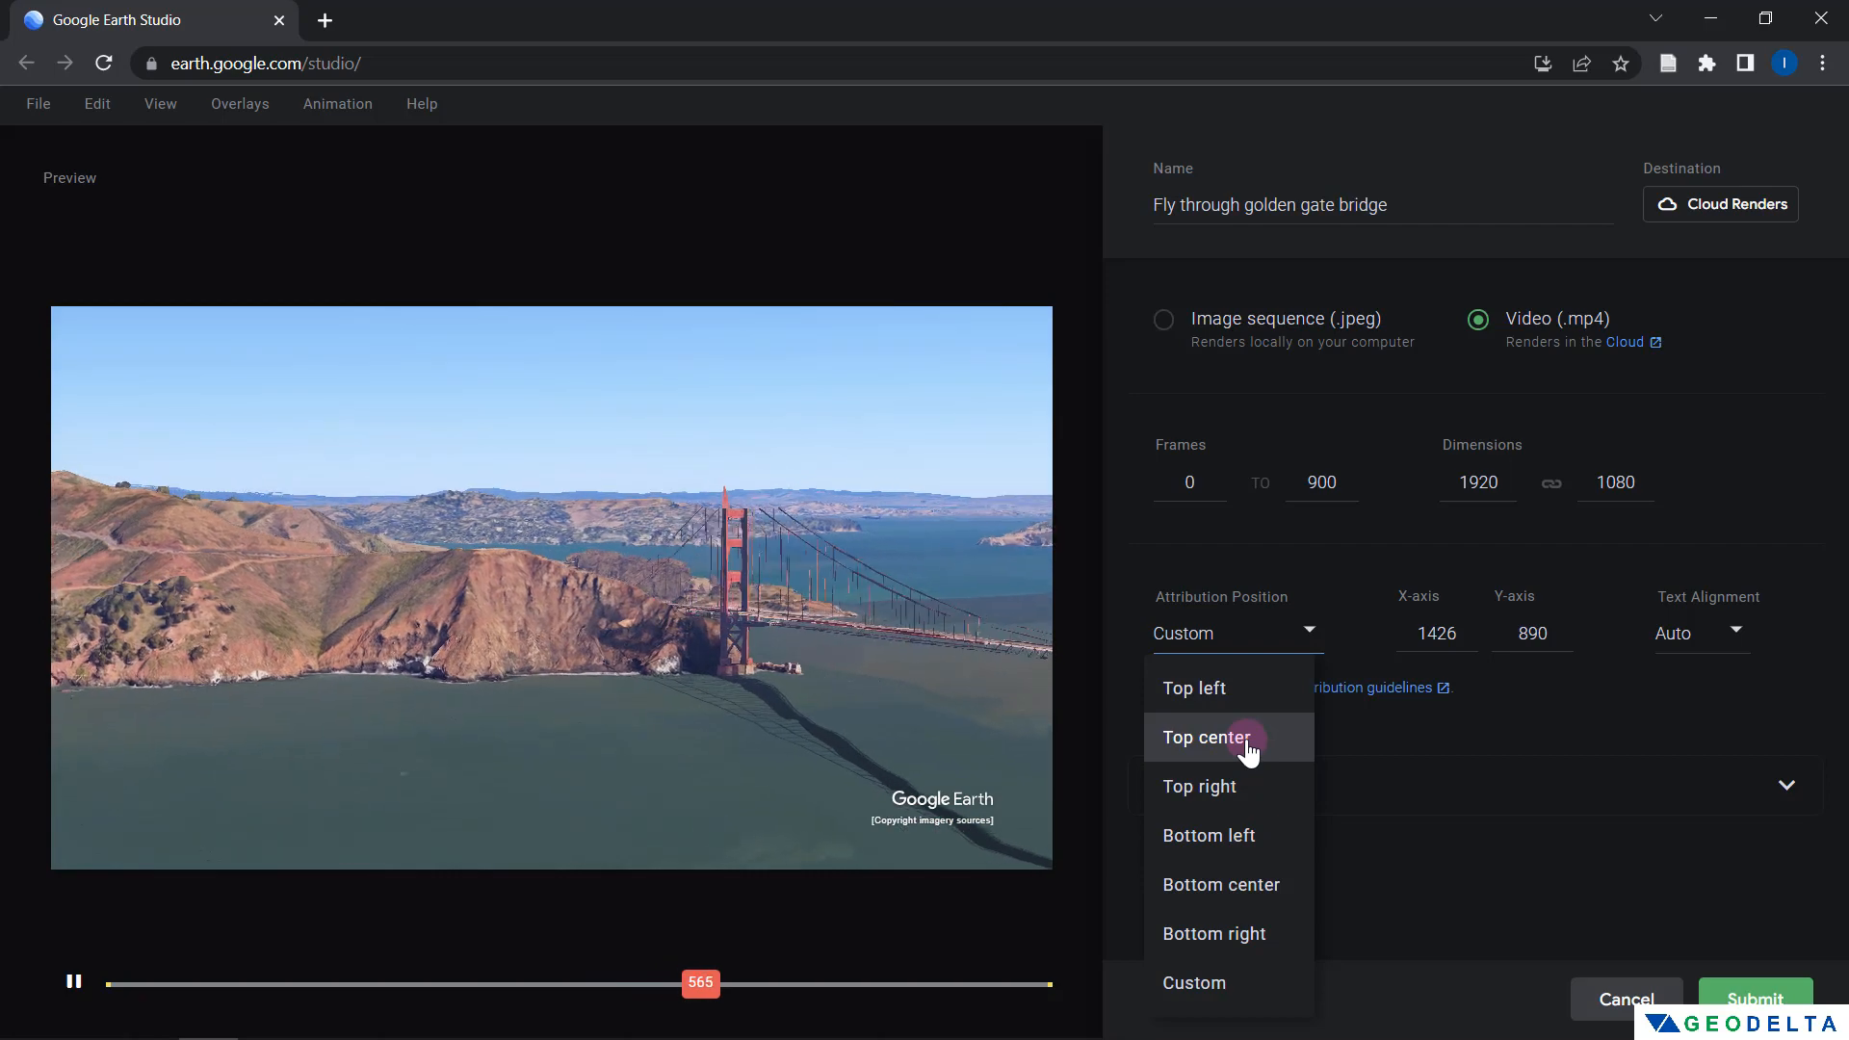
{"action": "left_click", "coordinate": [1249, 749]}
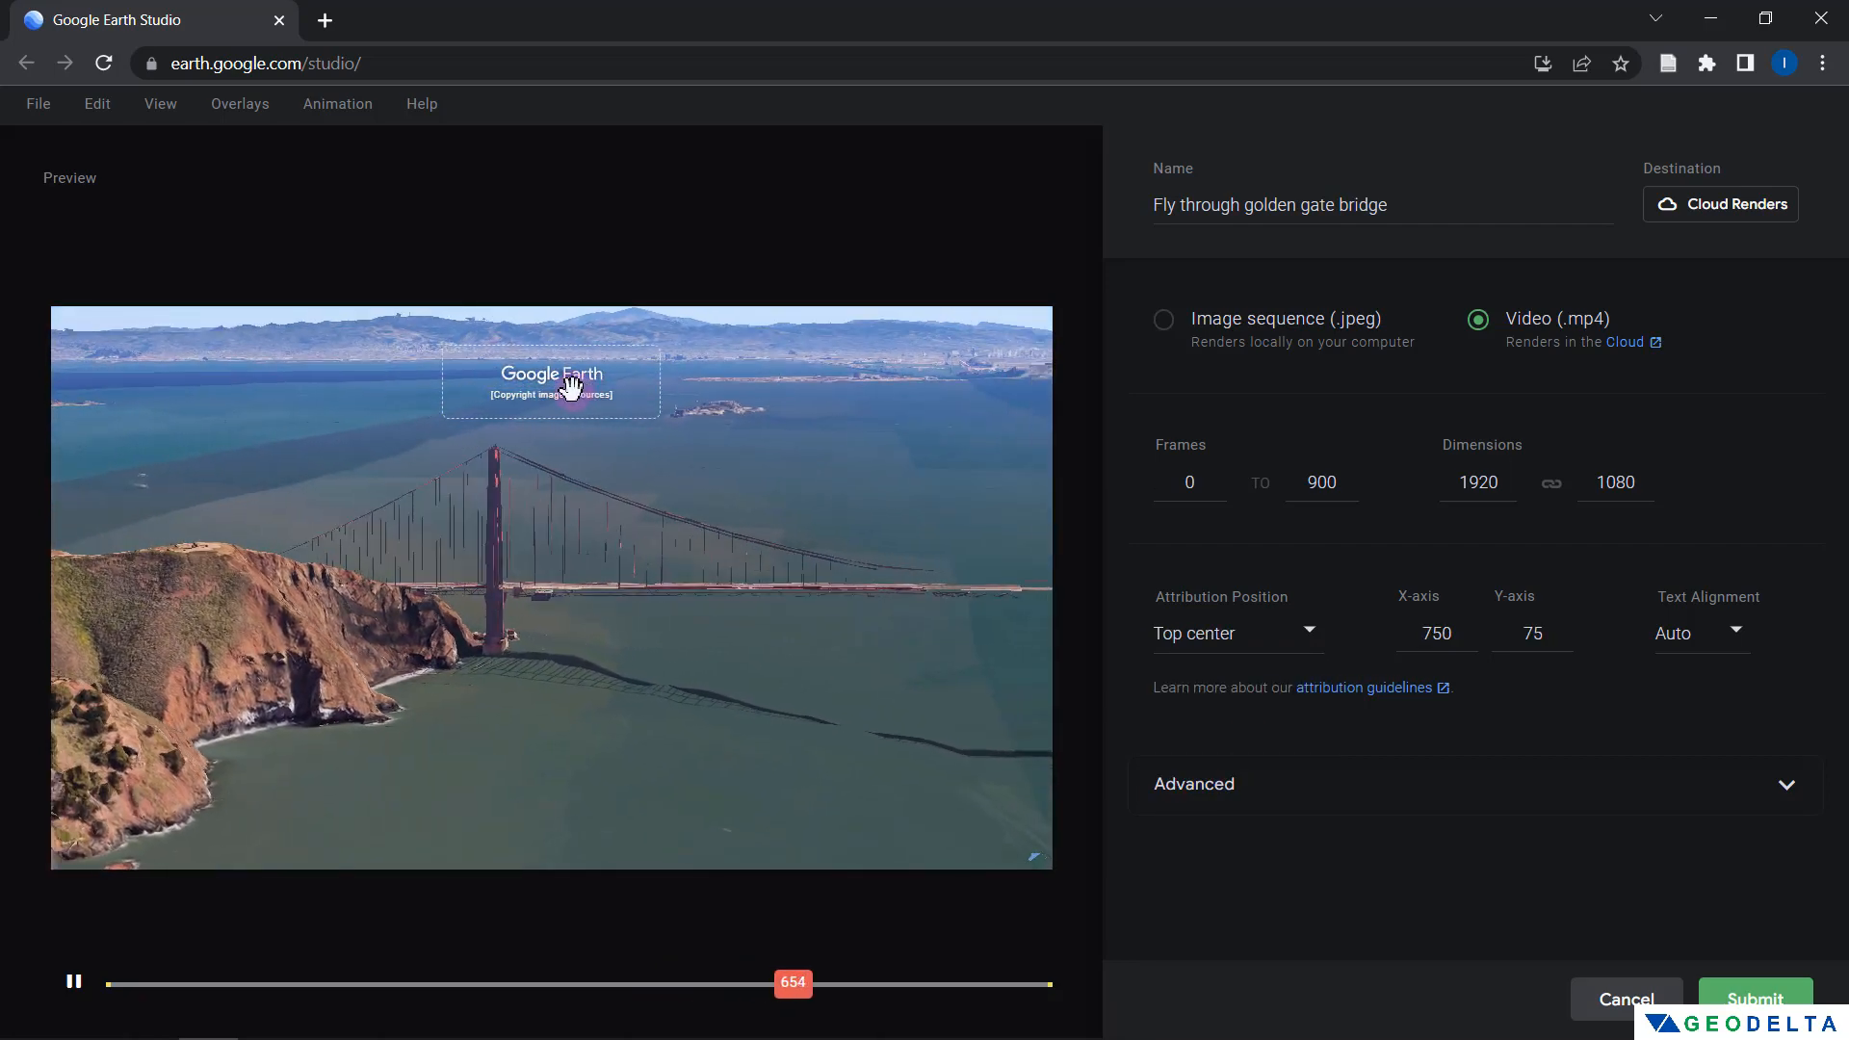
{"action": "left_click_drag", "start_coordinate": [578, 390], "coordinate": [940, 831]}
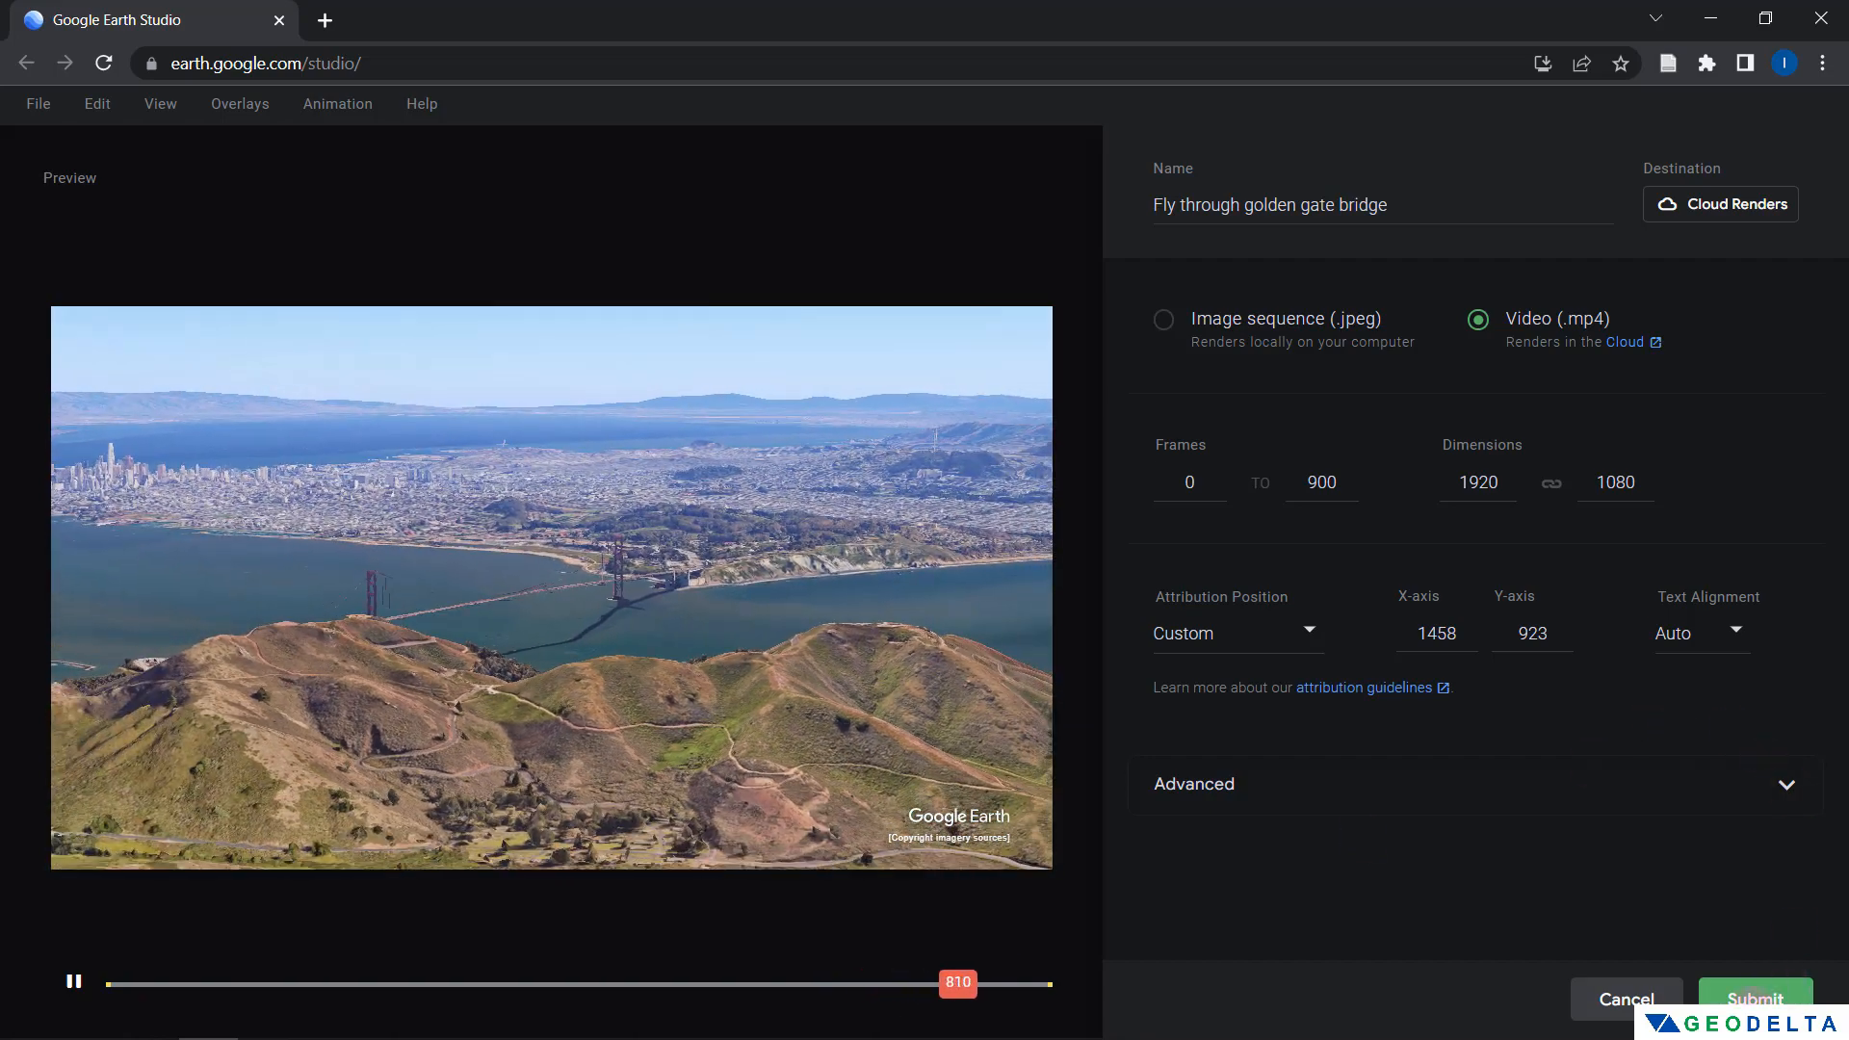
Submit the flight as an MP4 cloud render and select the Fly through golden gate bridge job among the cloud renders
{"action": "left_click", "coordinate": [1755, 995]}
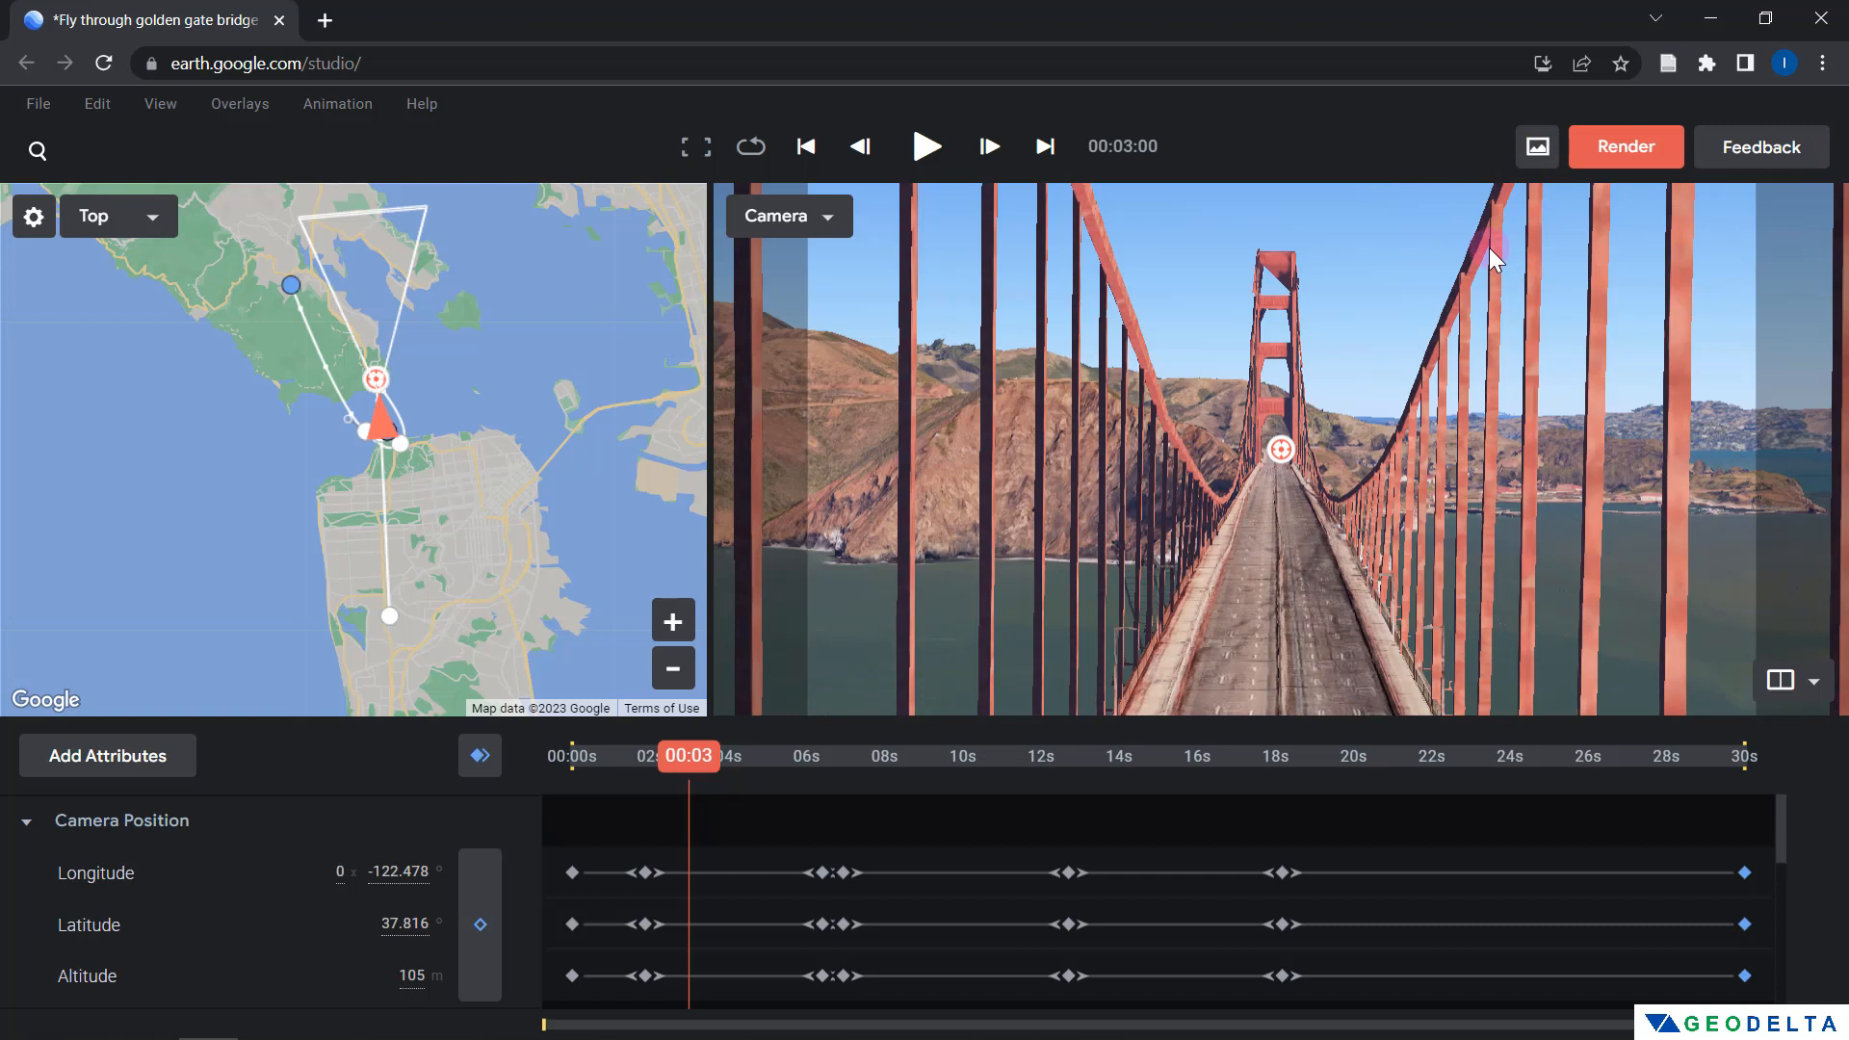
{"action": "left_click", "coordinate": [337, 103]}
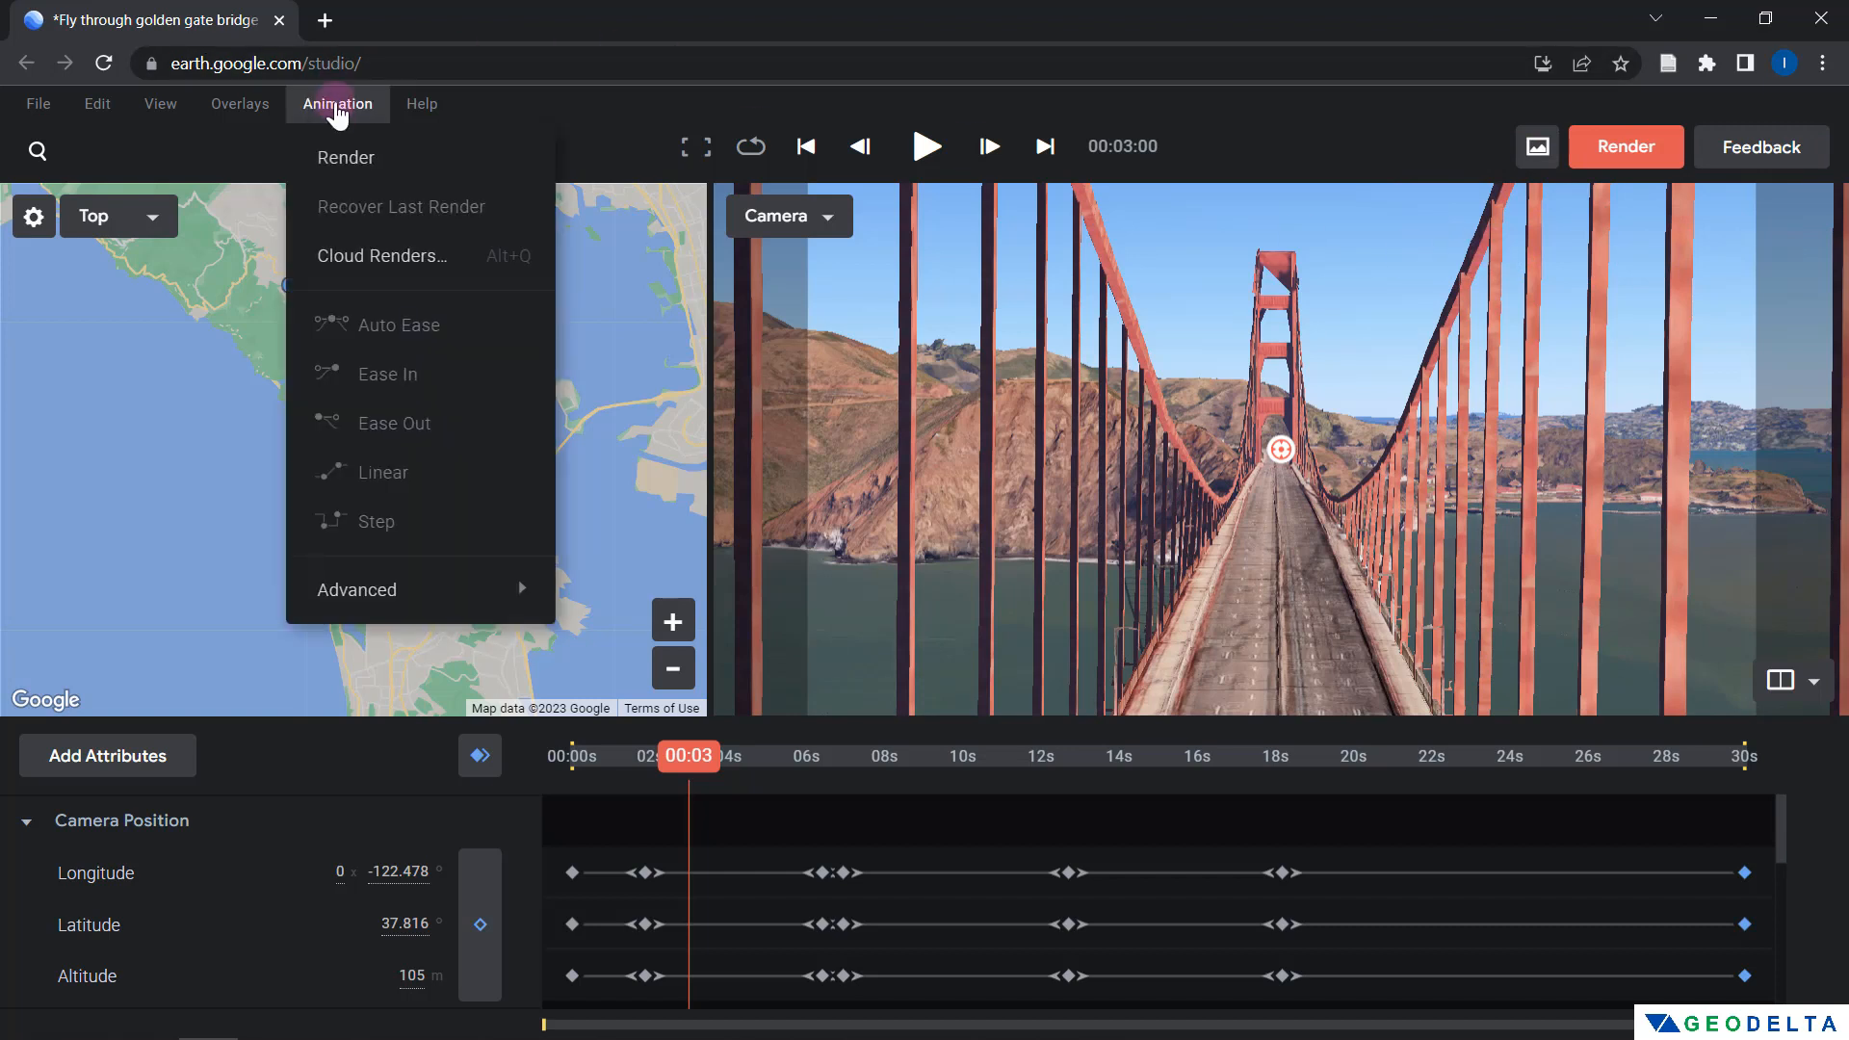
{"action": "left_click", "coordinate": [371, 273]}
{"action": "left_click", "coordinate": [352, 344]}
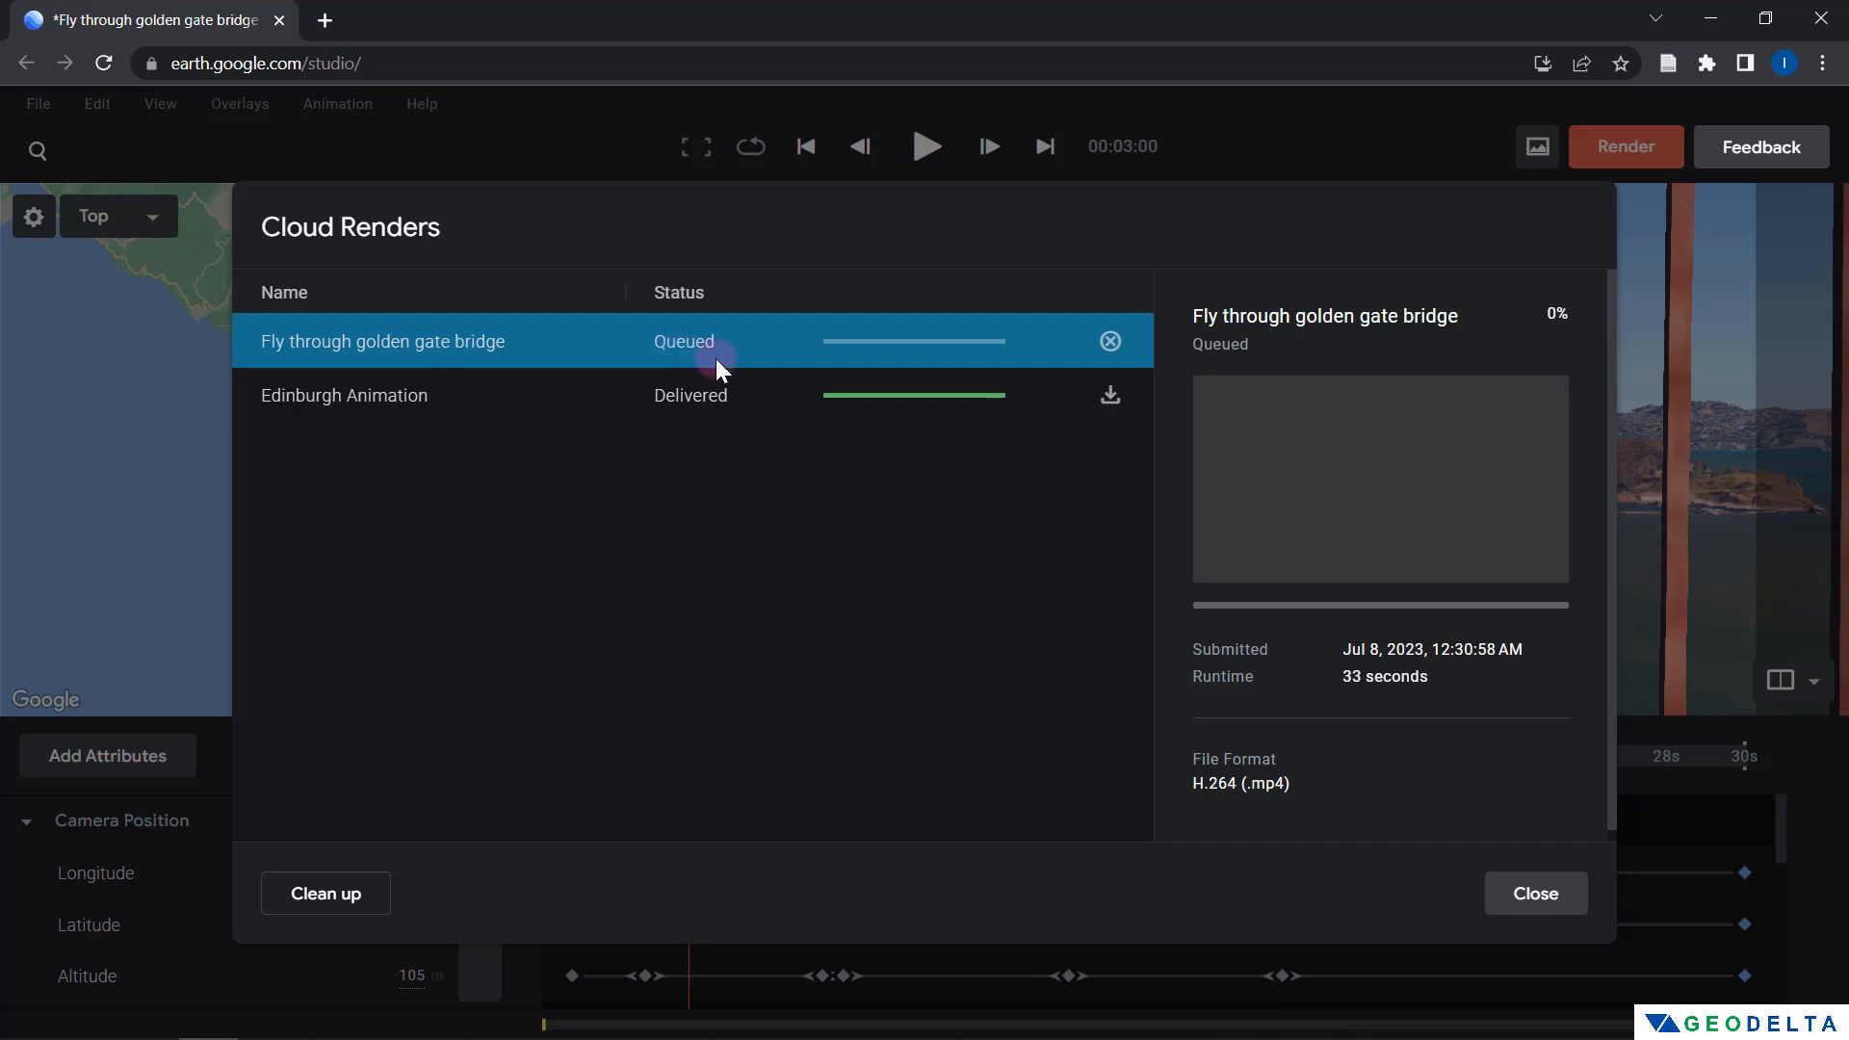
Check the Edinburgh Animation render's details, return to the Fly through golden gate bridge render and download its video
{"action": "left_click", "coordinate": [685, 404]}
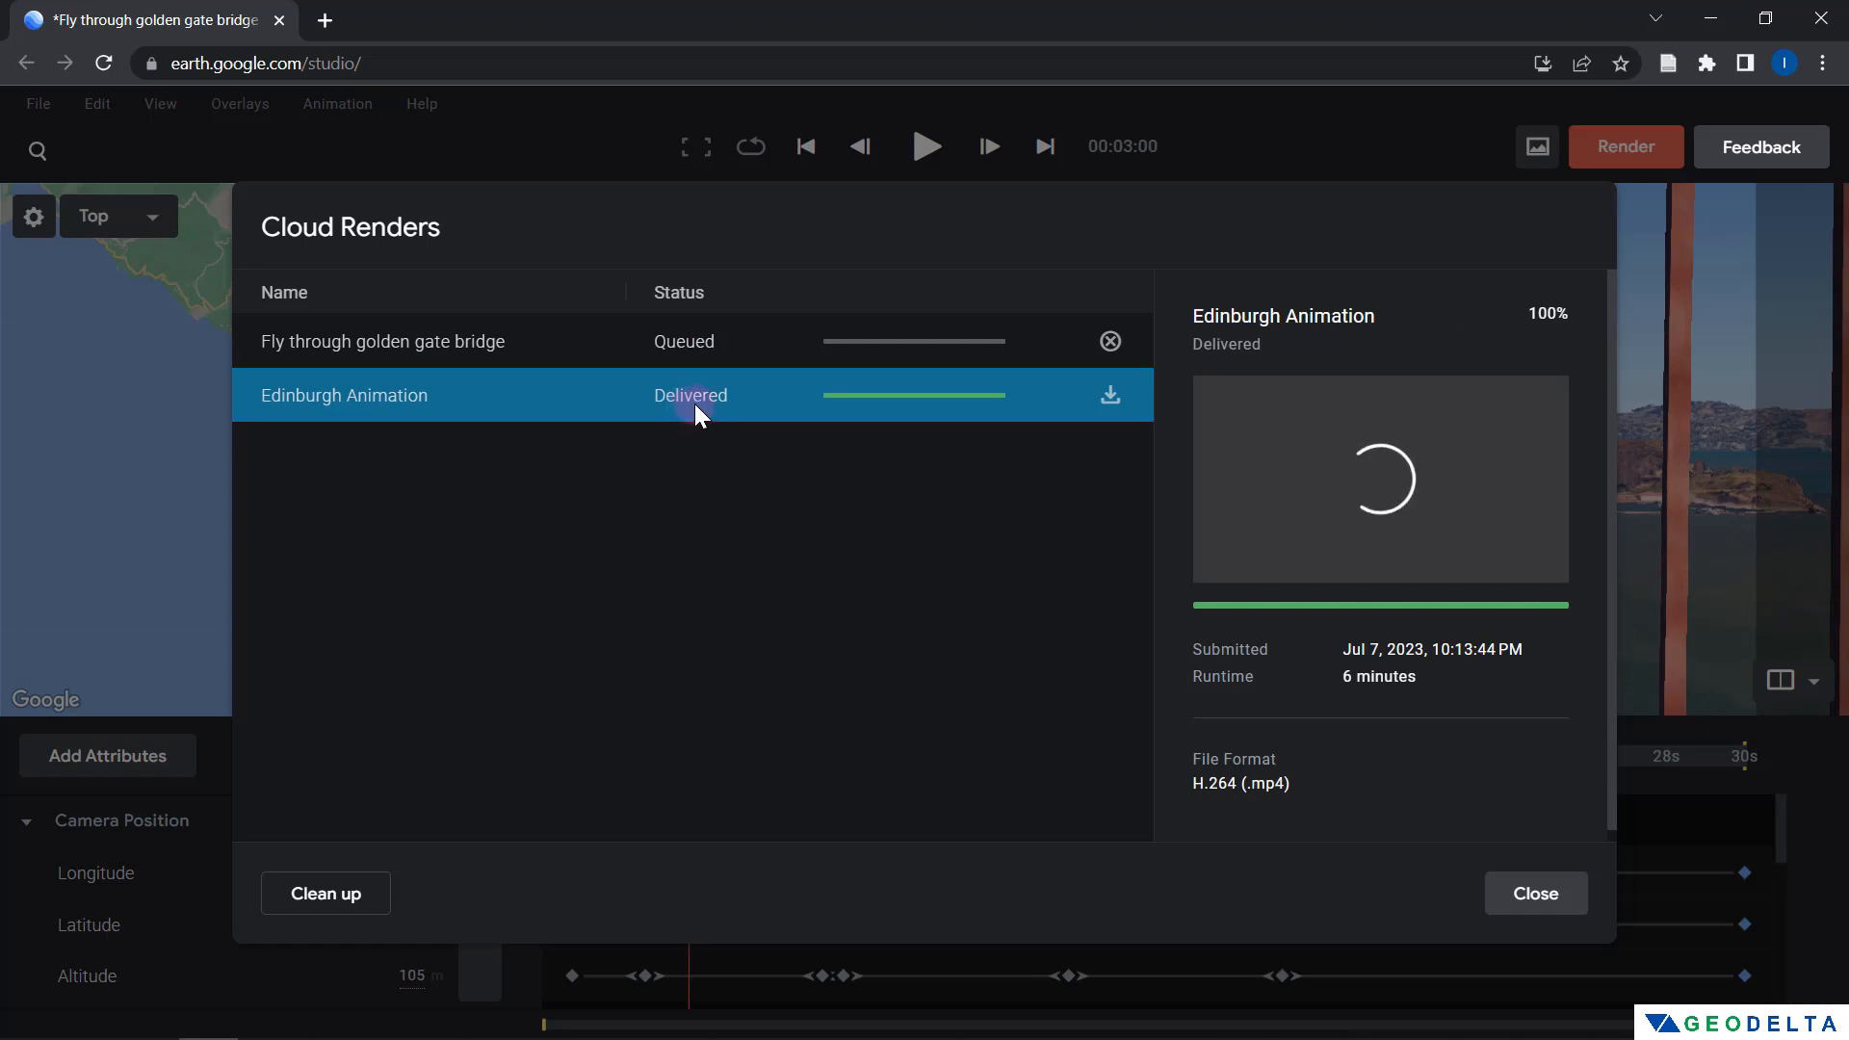
{"action": "left_click", "coordinate": [698, 352]}
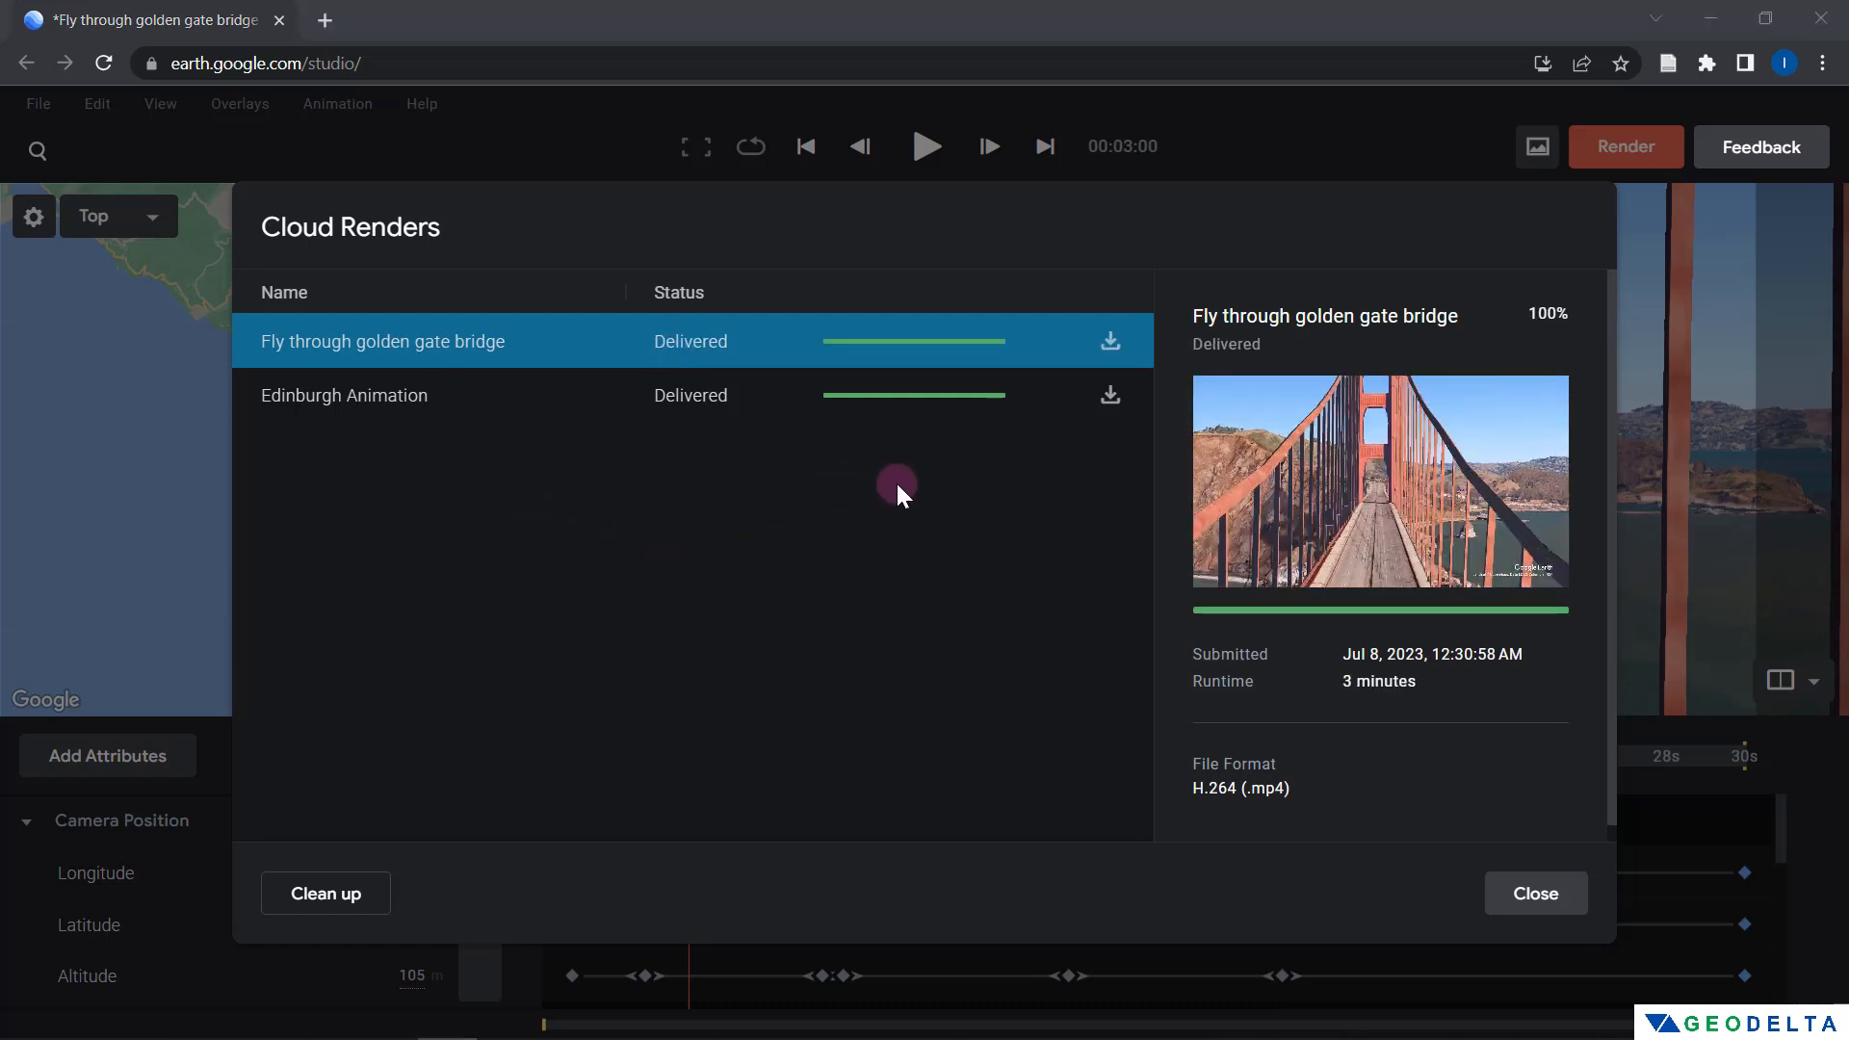
{"action": "left_click", "coordinate": [1113, 345]}
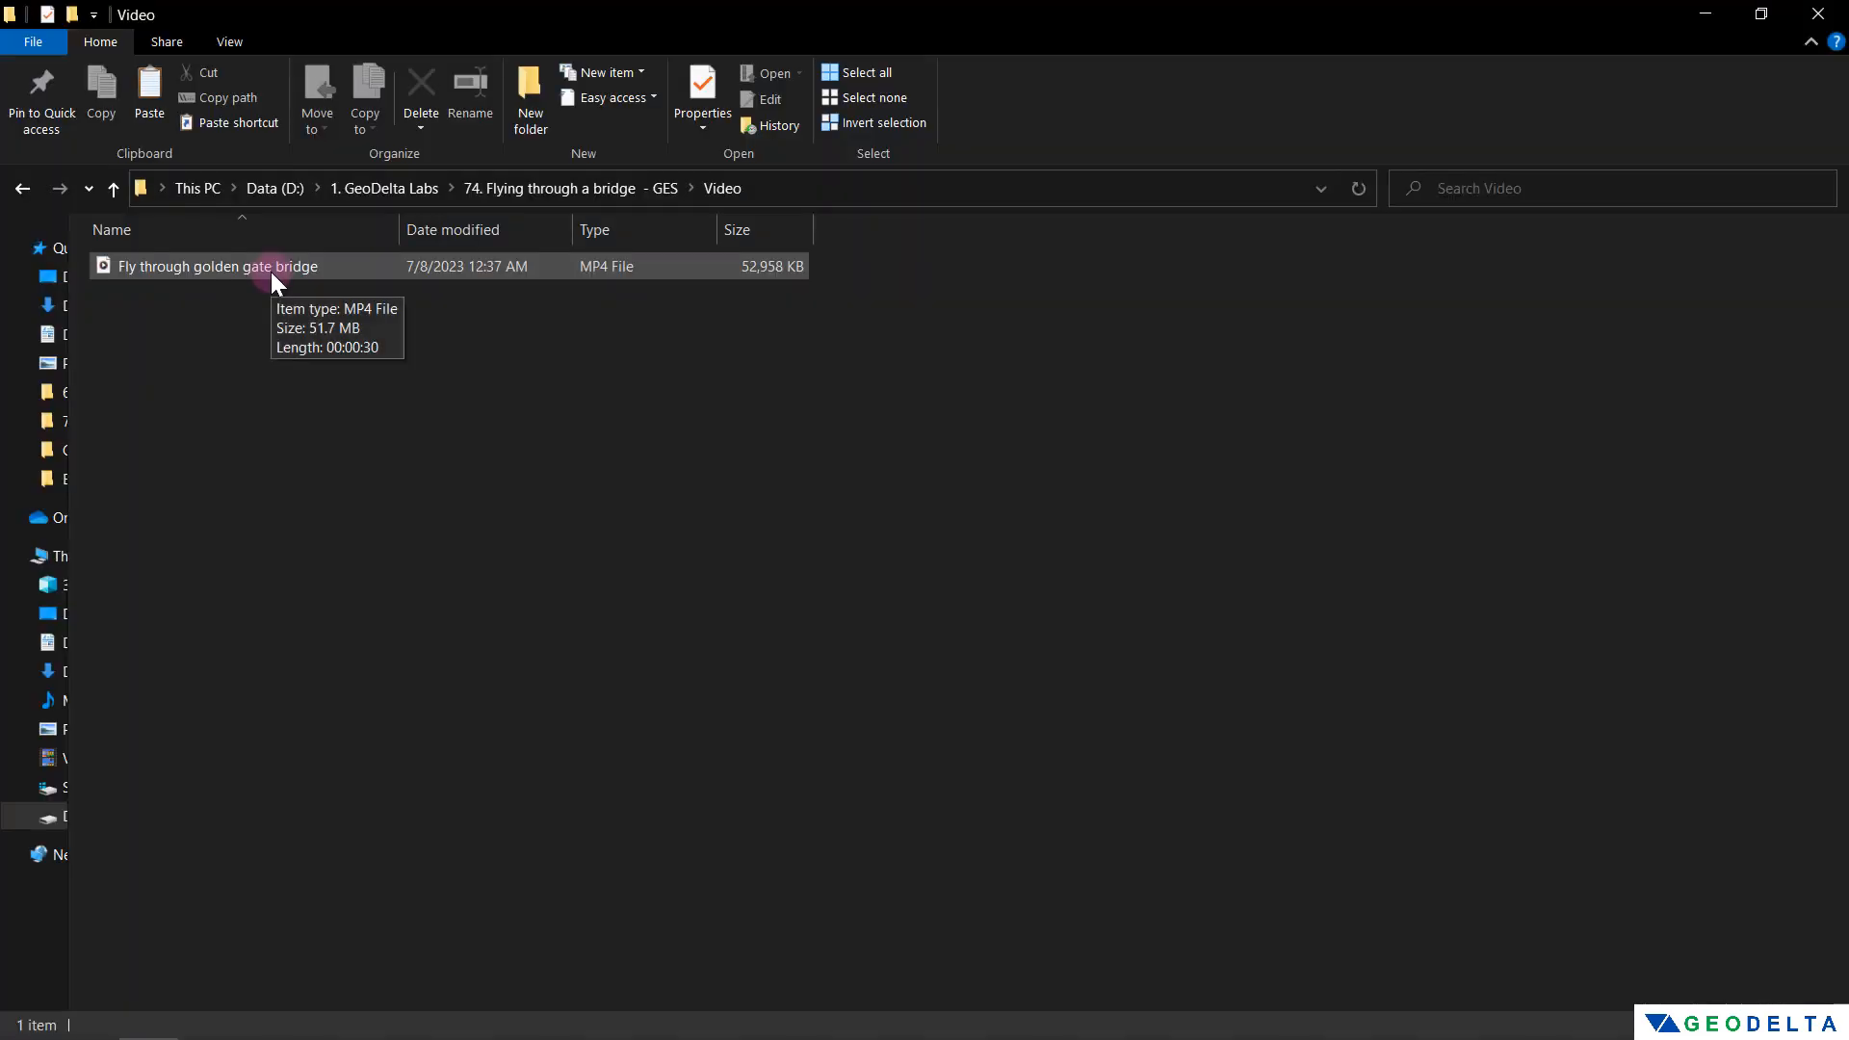
Open the downloaded Fly through golden gate bridge MP4 from the Video folder in VLC media player and watch it full screen
{"action": "left_click", "coordinate": [270, 273]}
{"action": "right_click", "coordinate": [271, 275]}
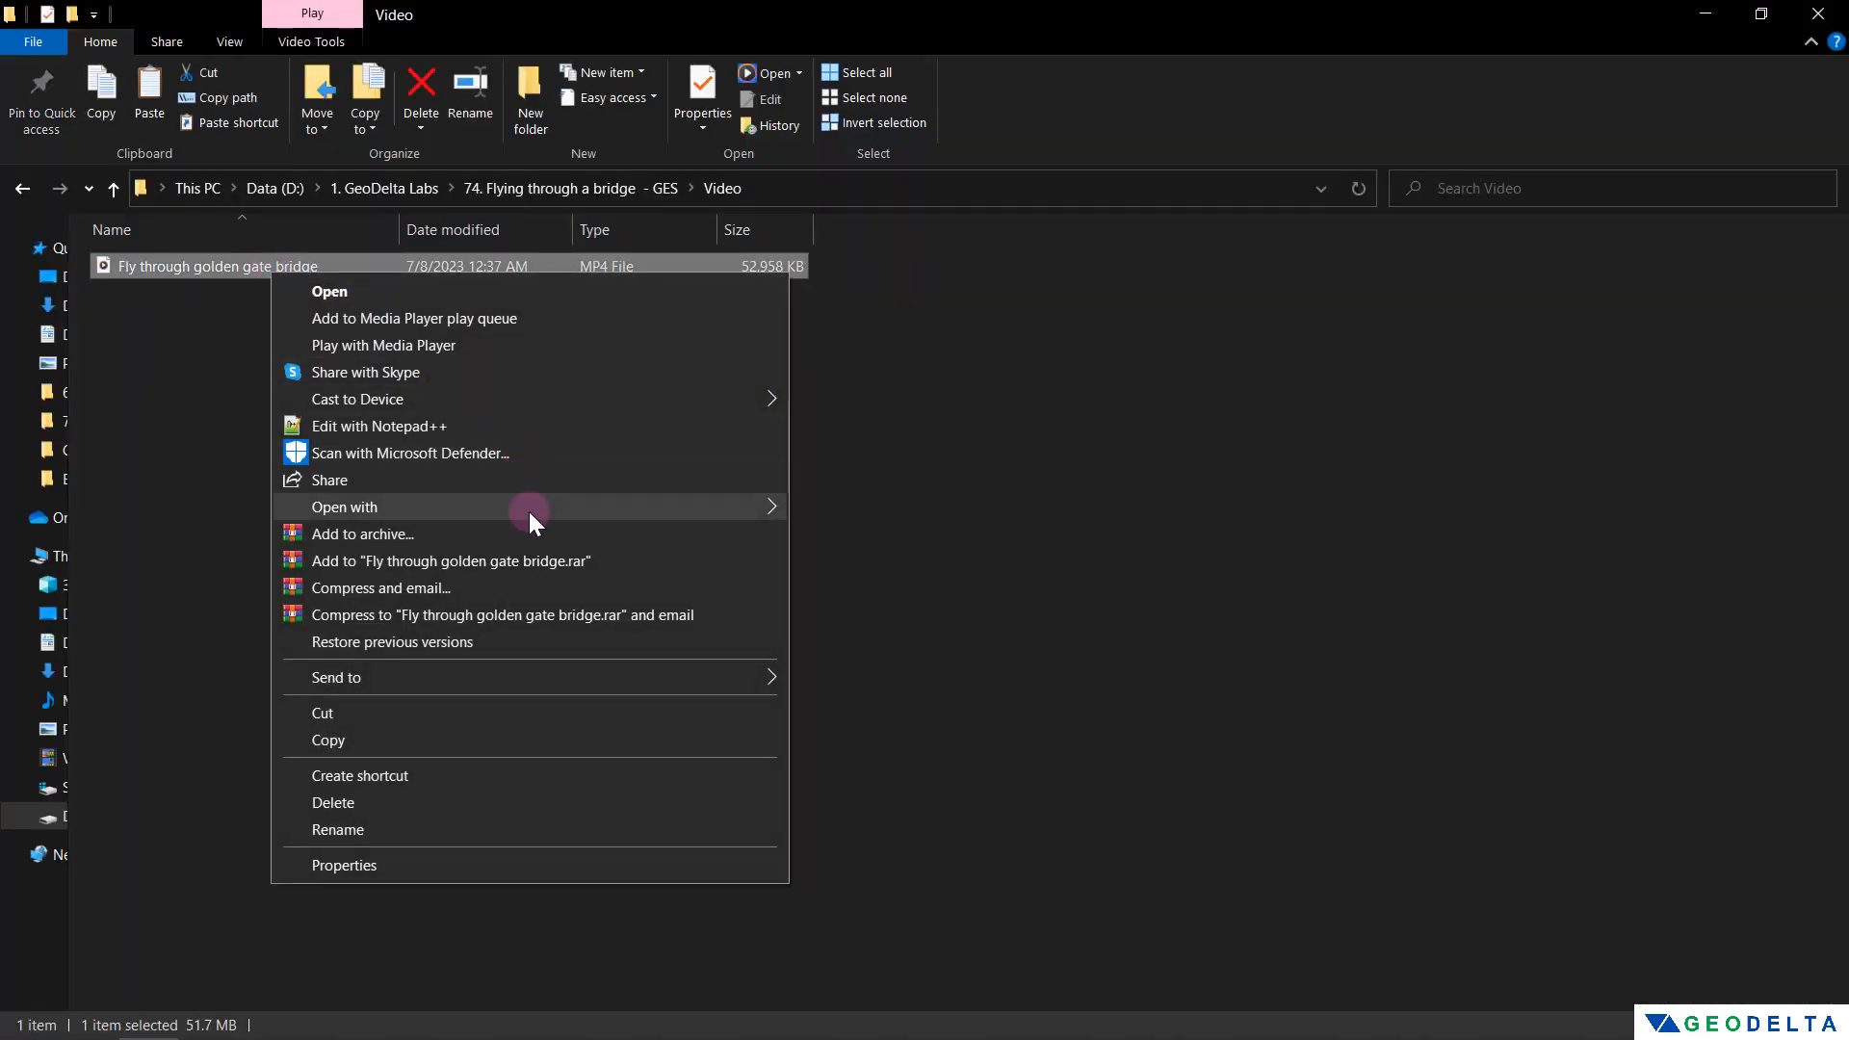
{"action": "mouse_move", "coordinate": [529, 512]}
{"action": "left_click", "coordinate": [896, 621]}
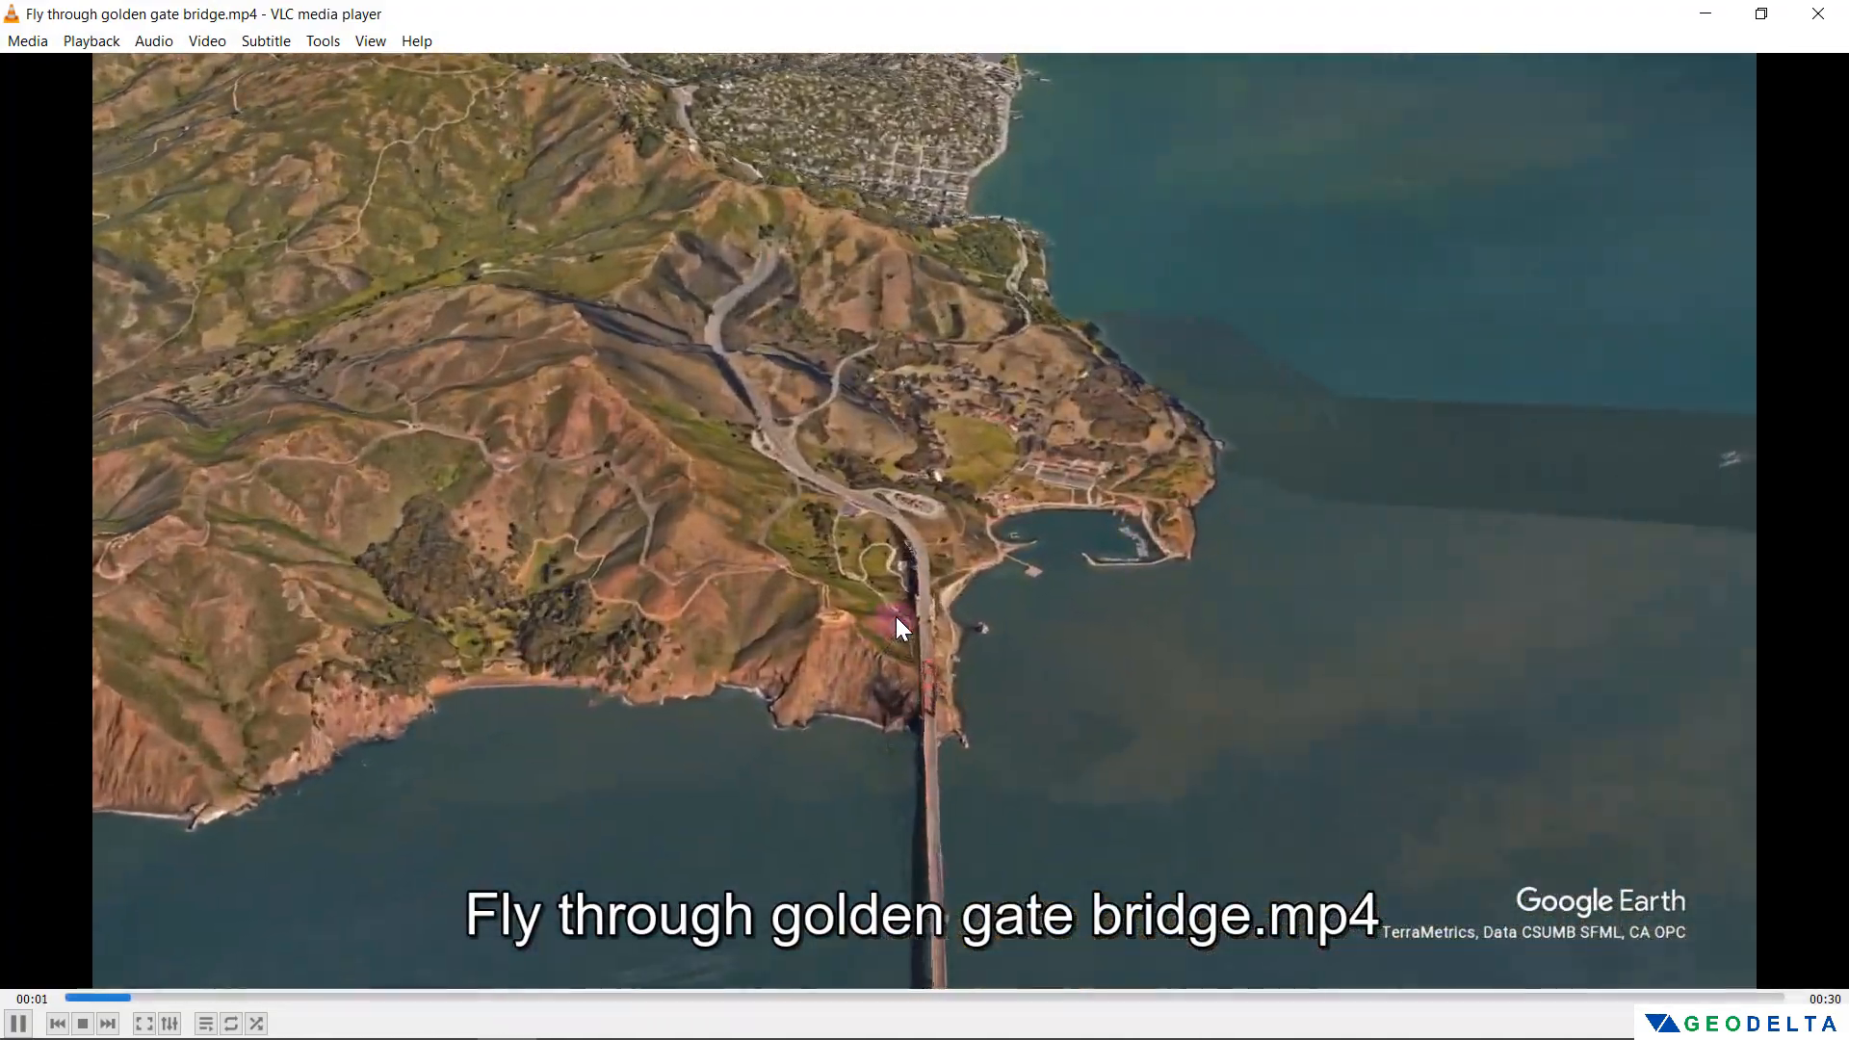
{"action": "double_click", "coordinate": [896, 621]}
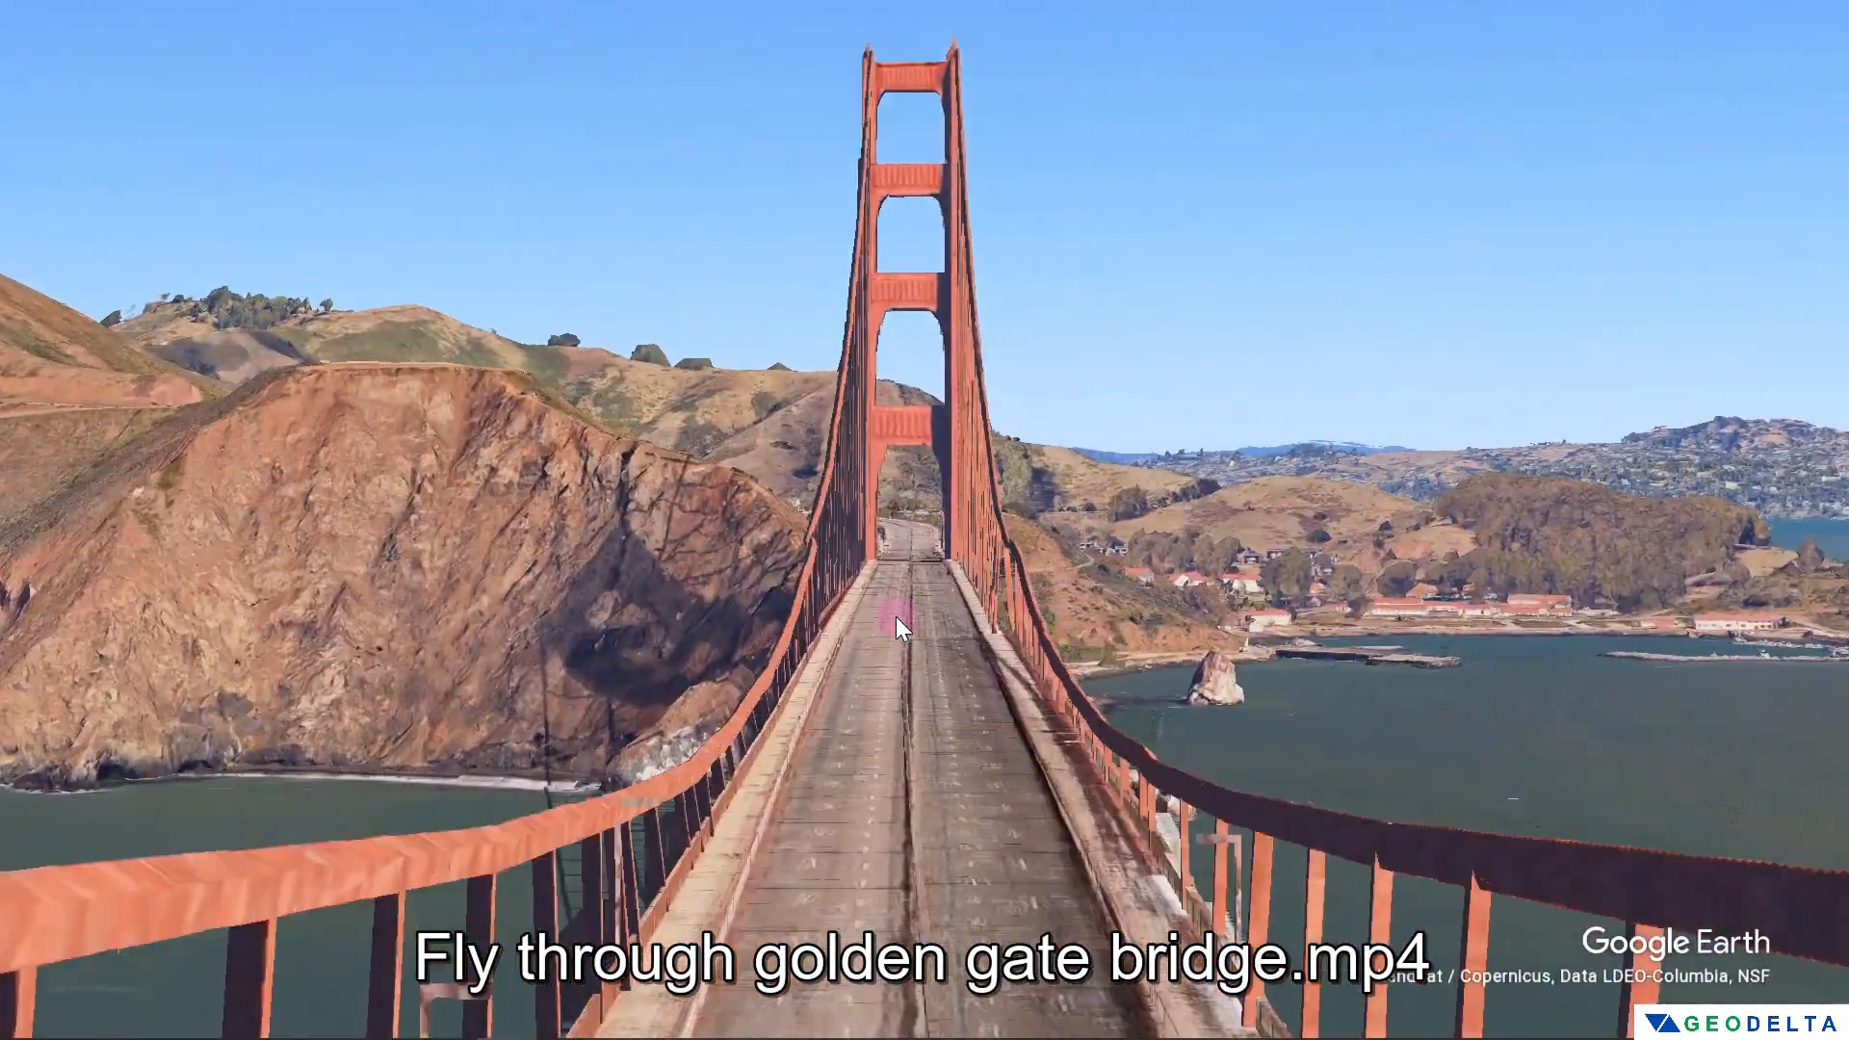